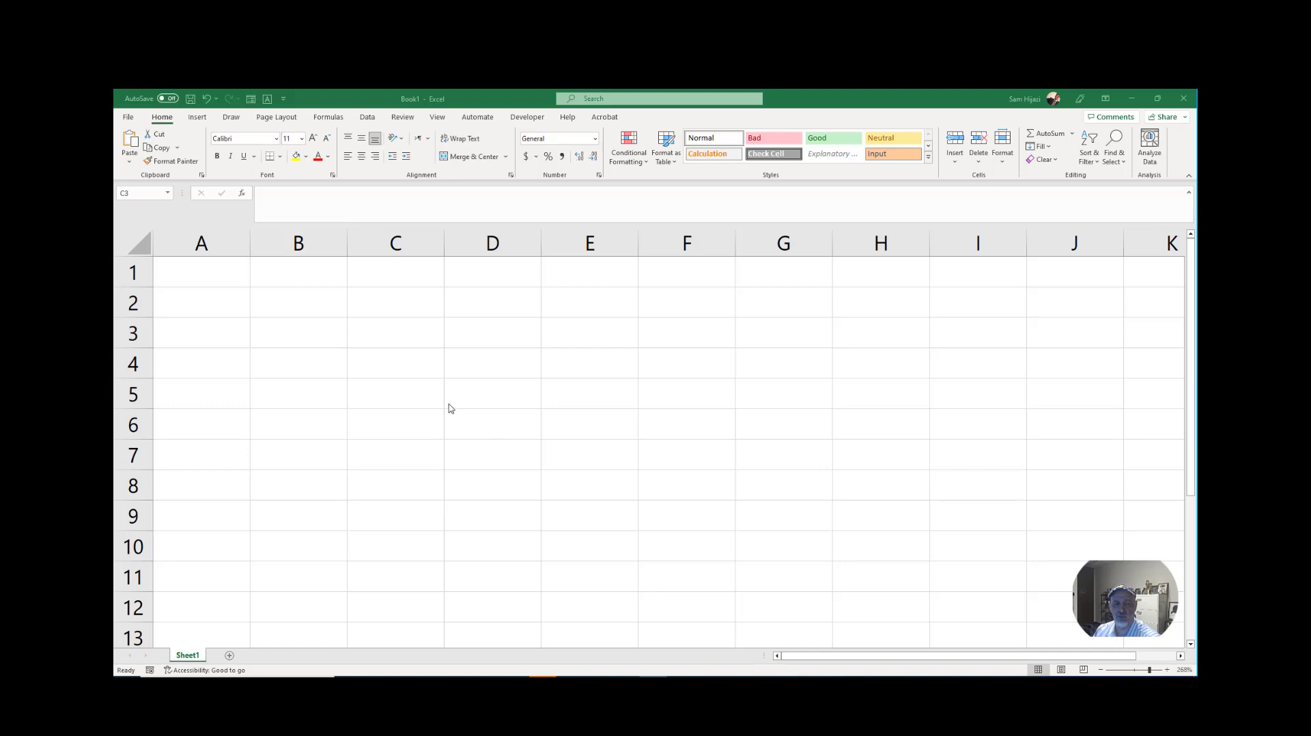
Enter the heading Name in B3 and list the four people's first names below it in B4:B7.
left_click(331, 334)
left_click(328, 333)
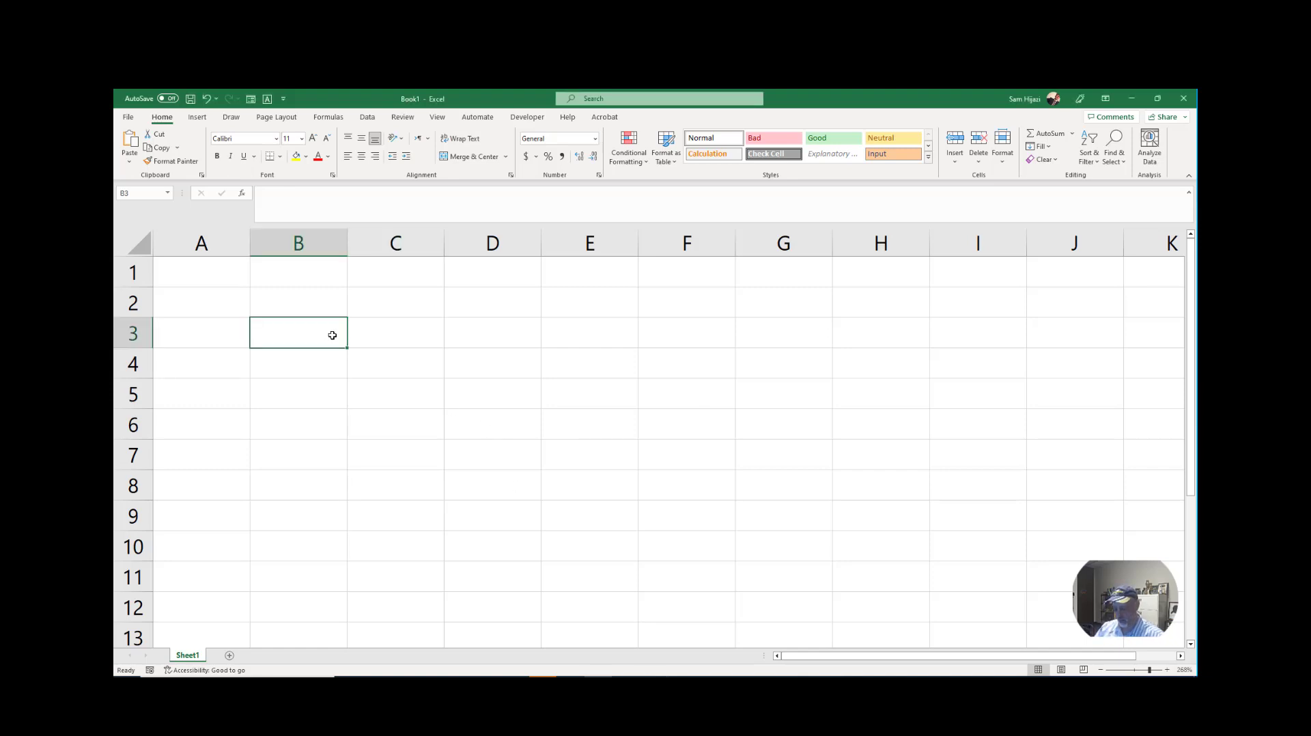
type("Name")
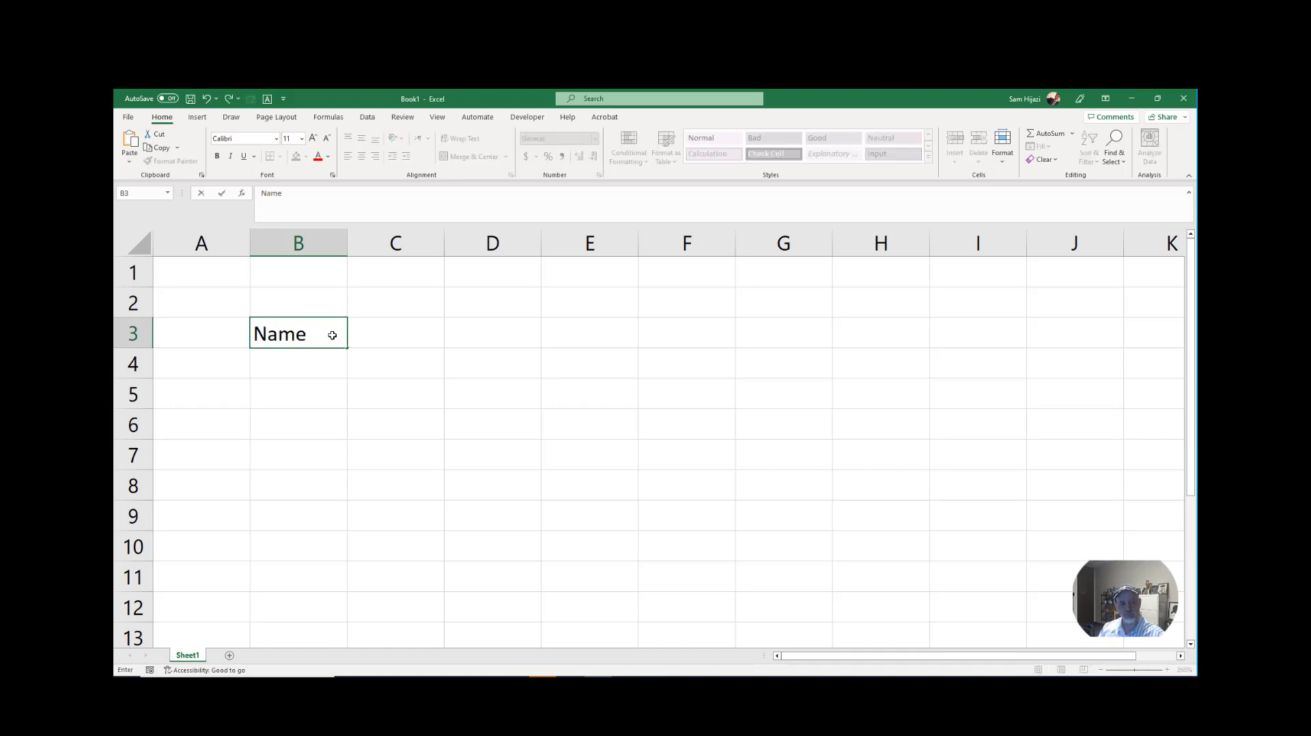
key("Return")
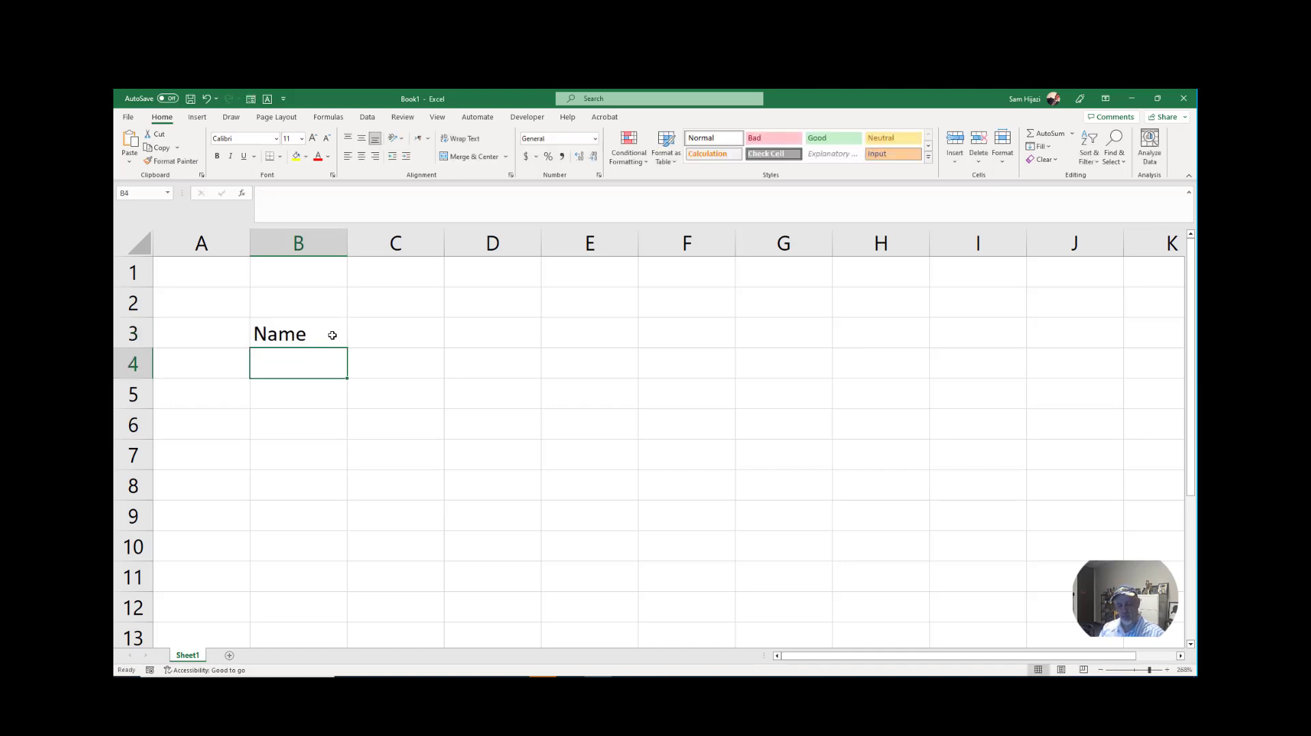
type("John")
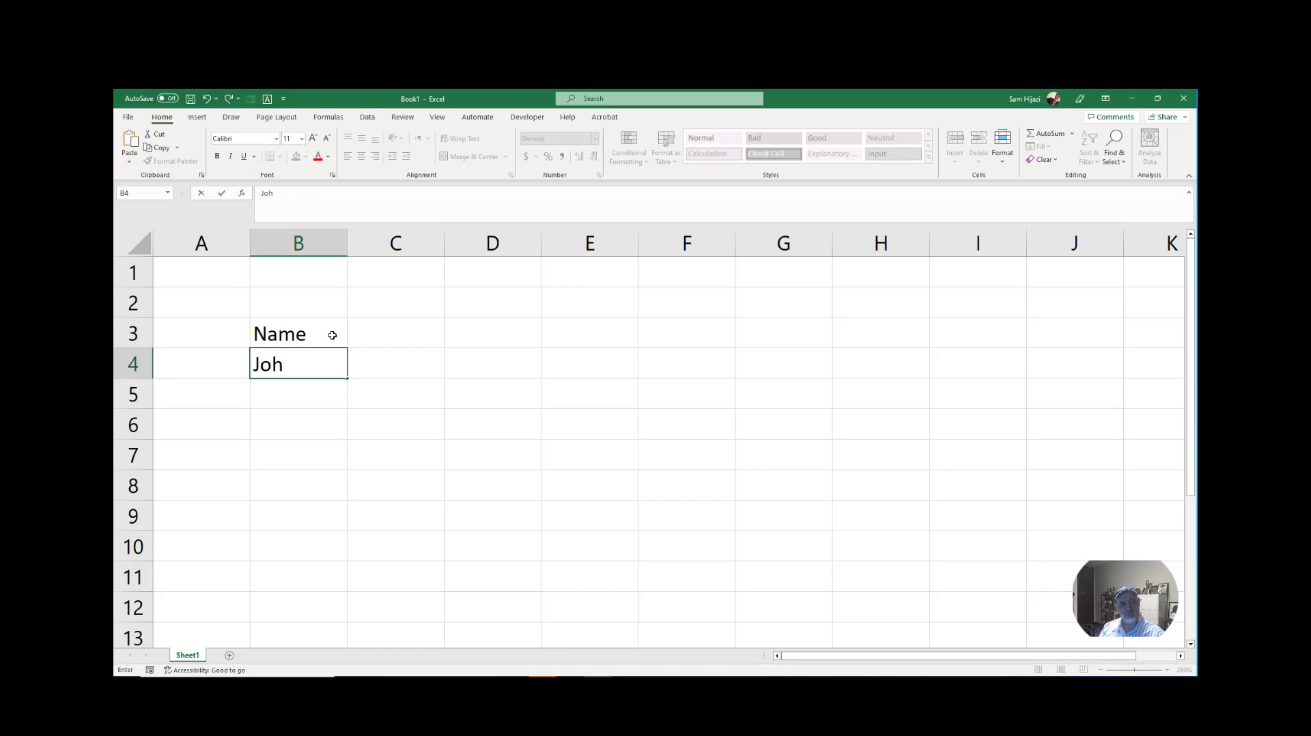
key("Return")
type("Suzy")
key("Return")
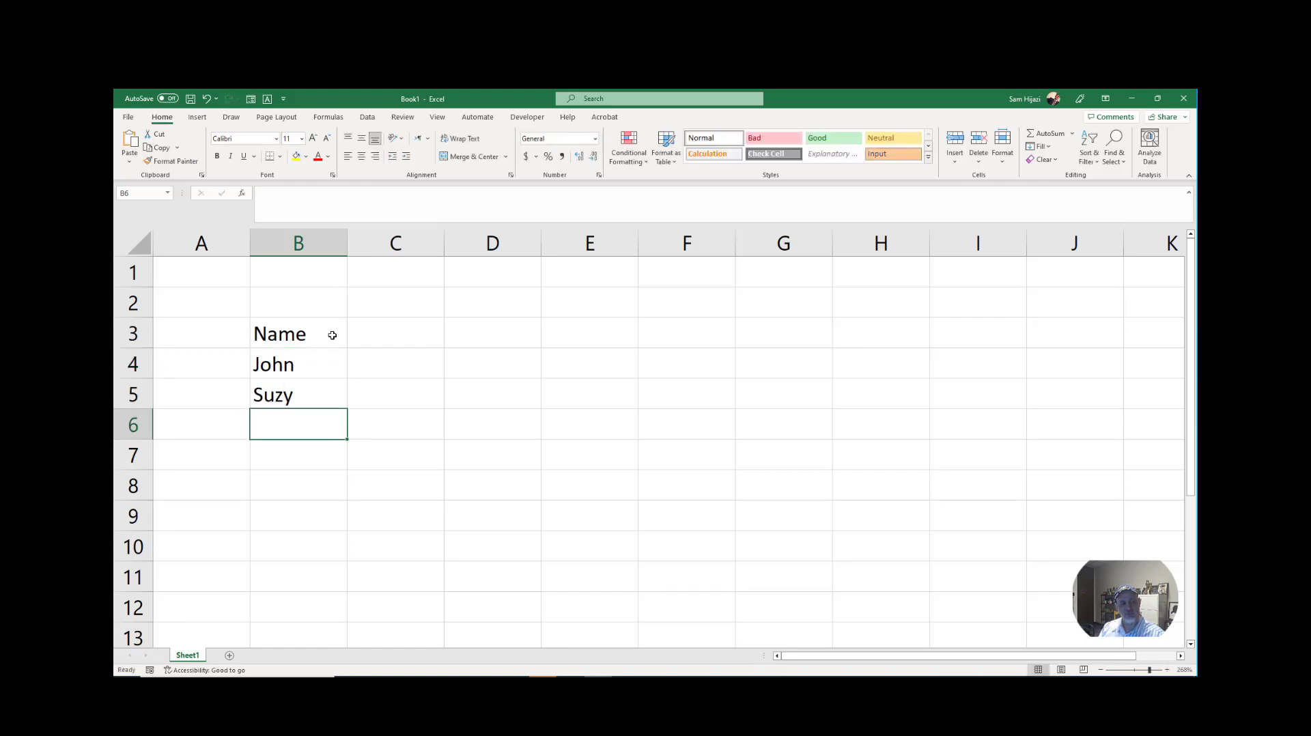
type("Jack")
key("Return")
type("Mary")
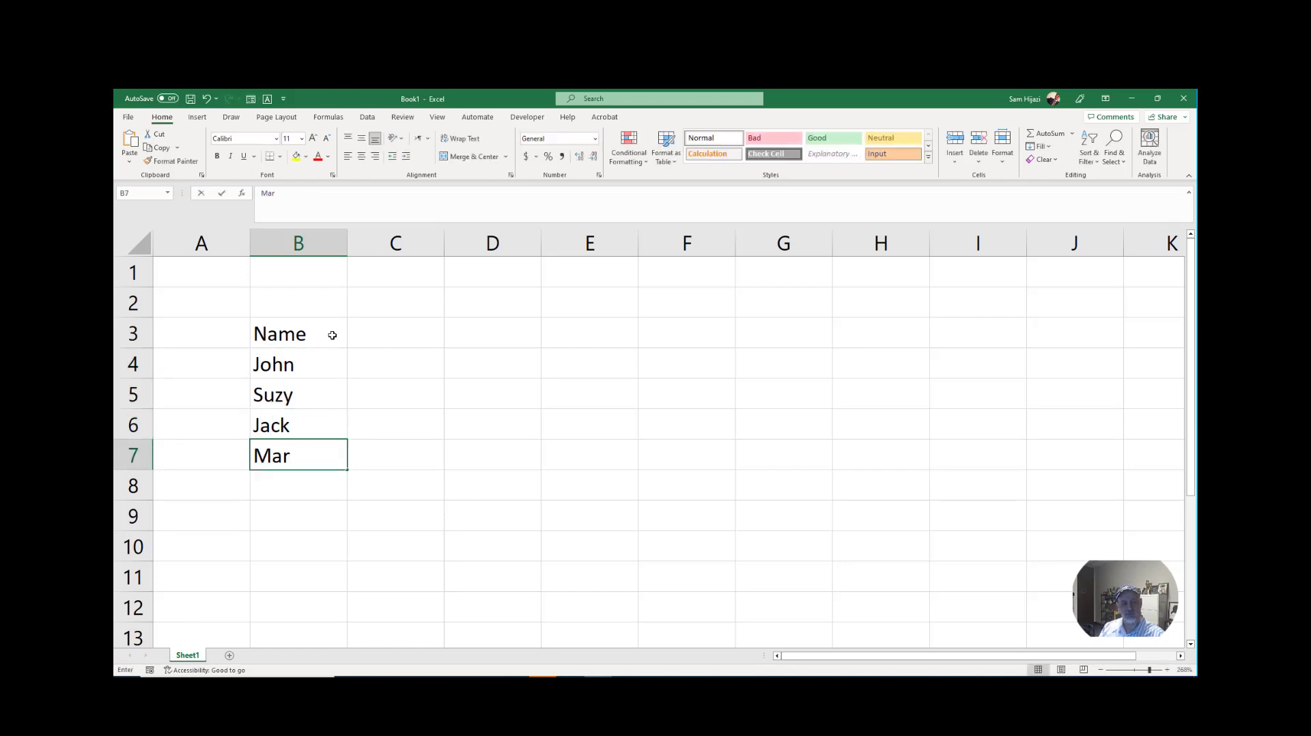
left_click(373, 361)
Enter April in C3 and fill the month series across through June in E3.
left_click(384, 341)
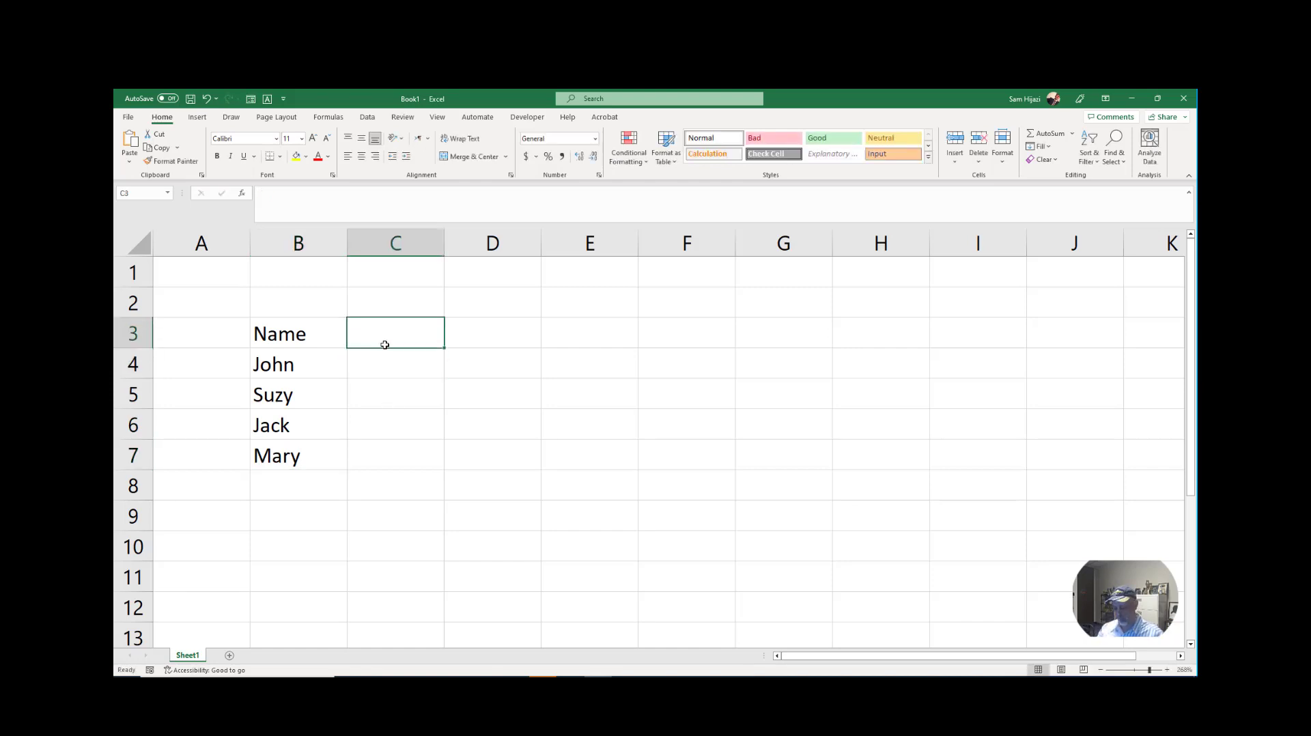
type("A[")
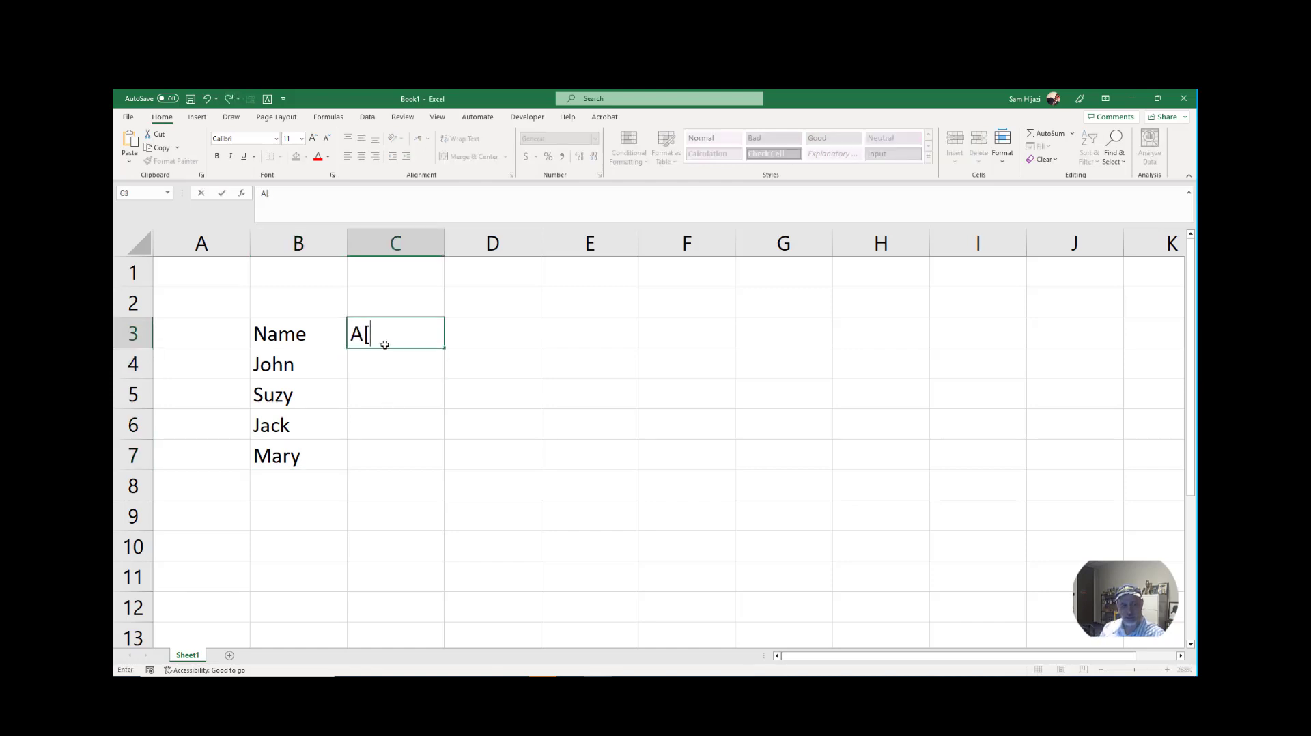
key("BackSpace")
type("pril")
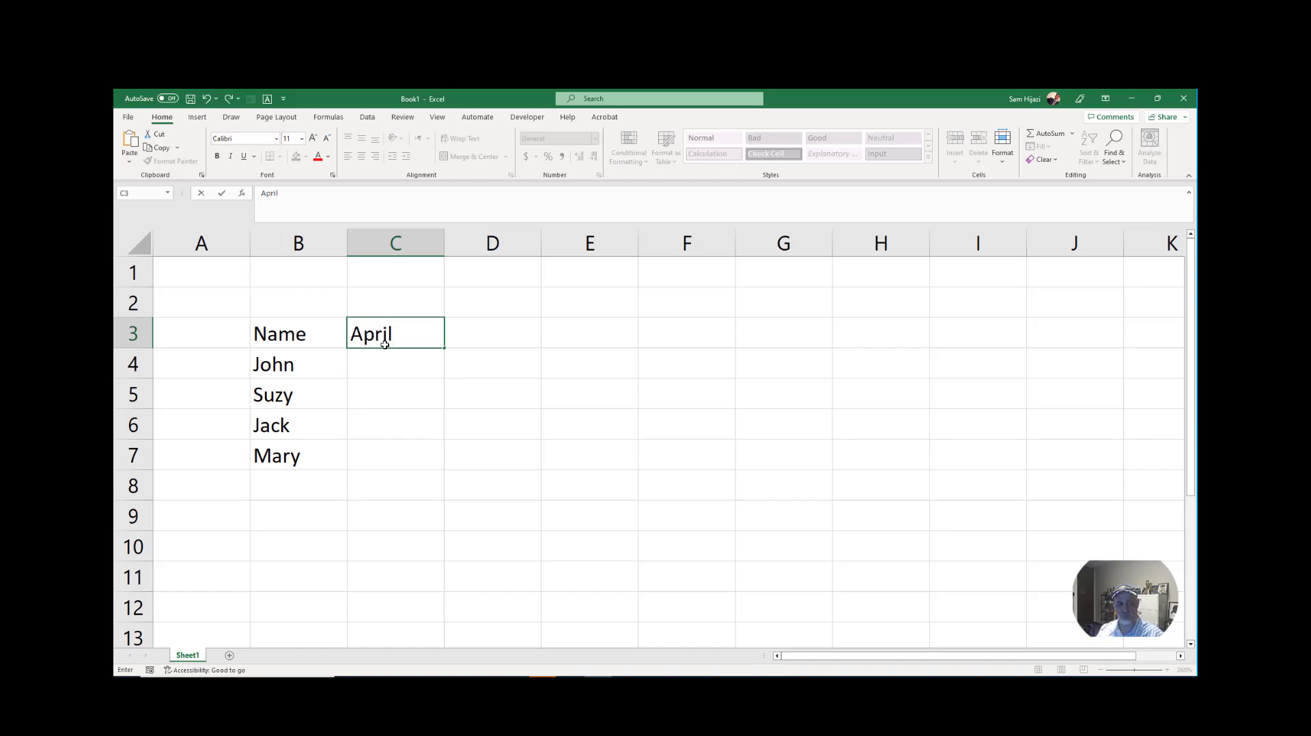
left_click(436, 432)
left_click(412, 343)
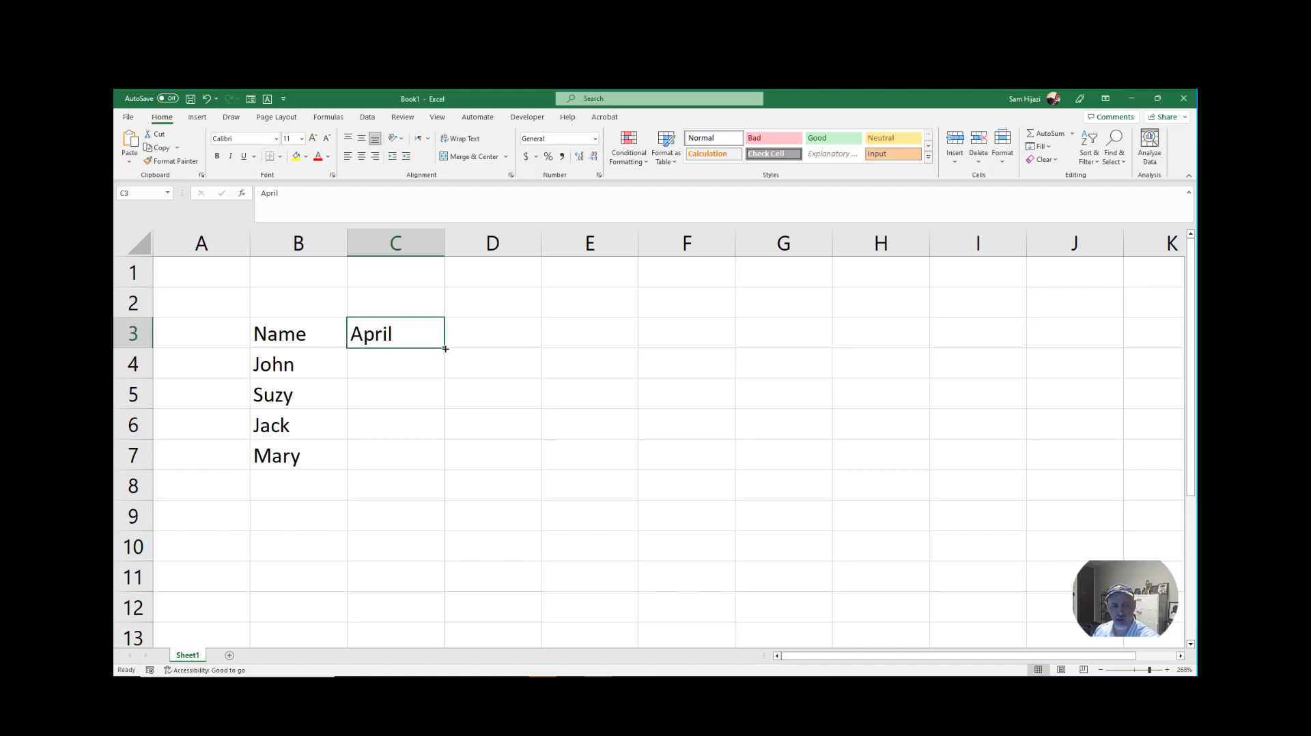
left_click_drag(445, 349, 612, 359)
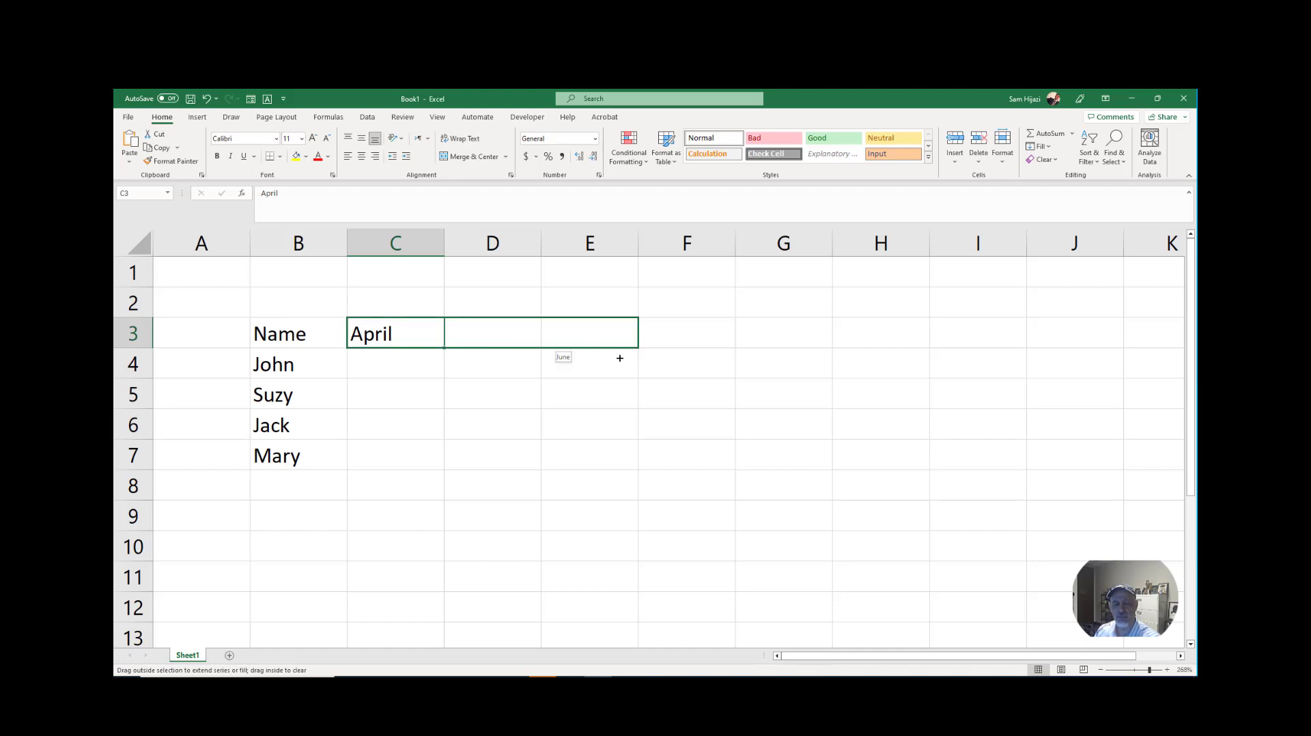
left_click_drag(634, 358, 631, 359)
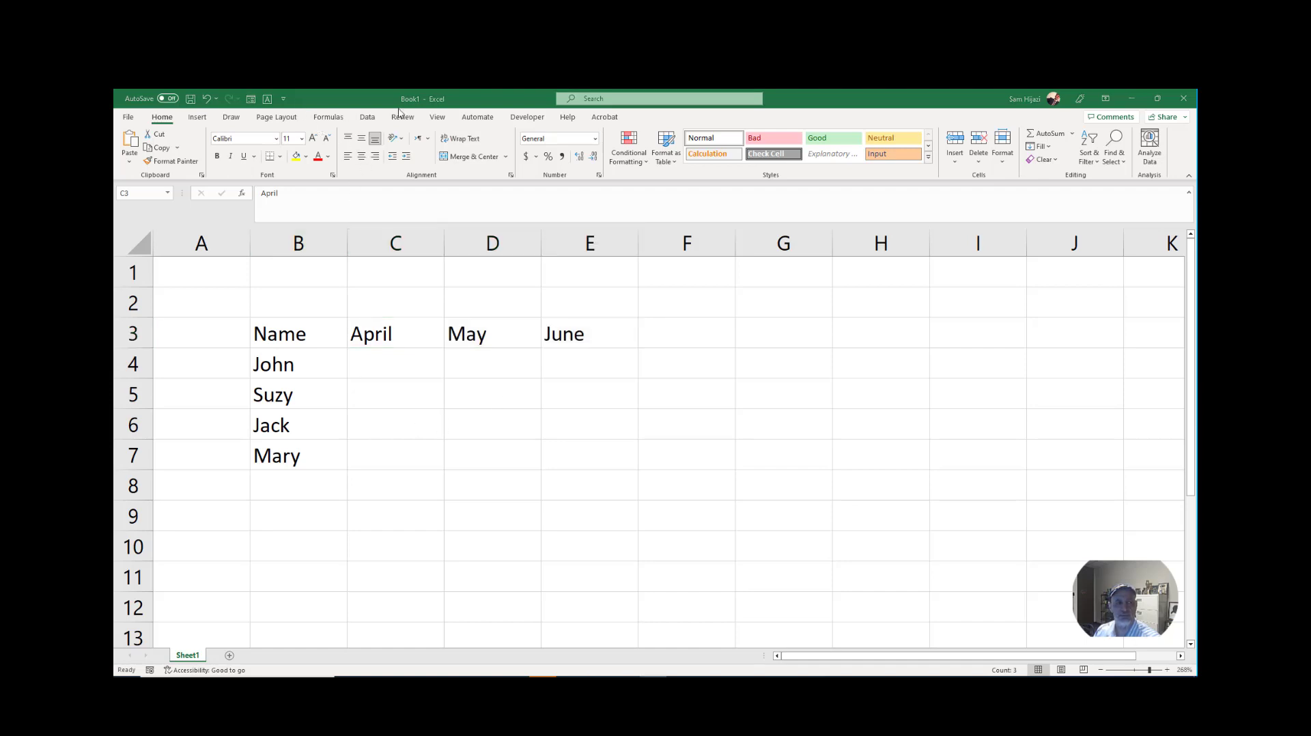
Open the Custom Lists editor from the advanced program options and move it clear of the table.
left_click(130, 118)
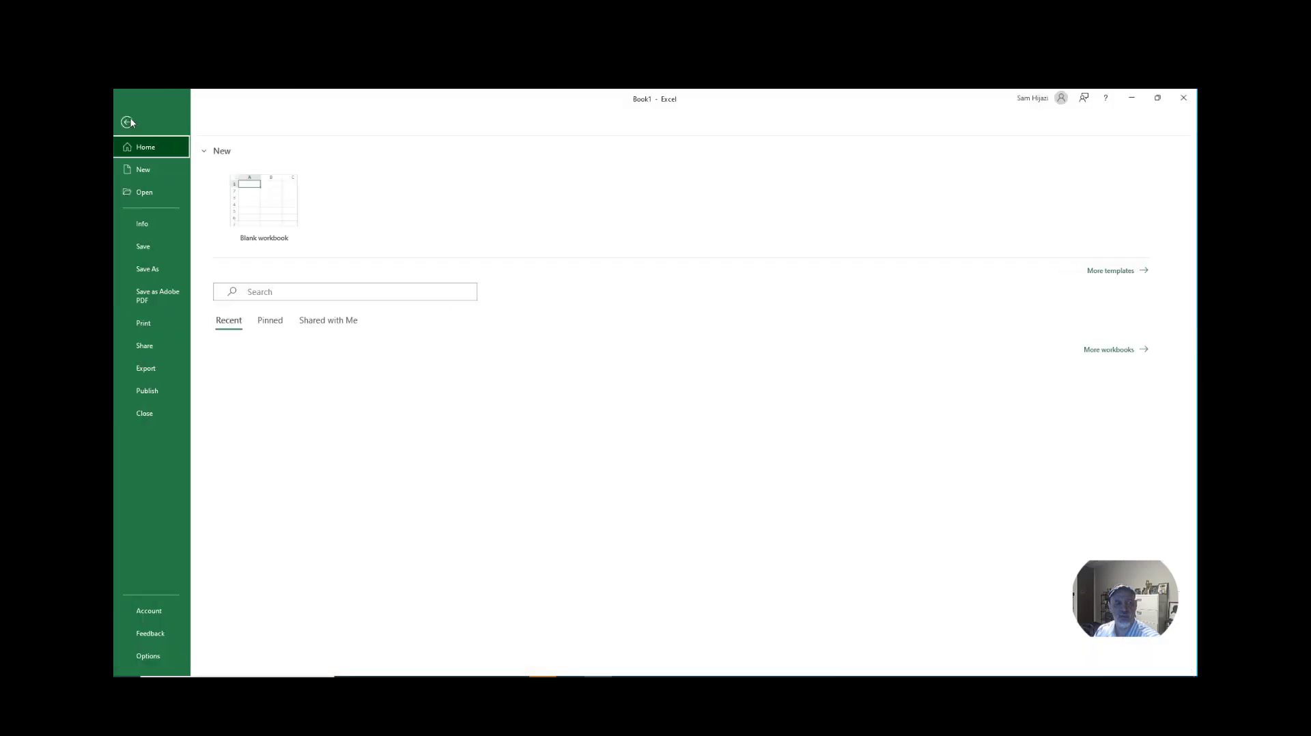
left_click(129, 118)
left_click(129, 118)
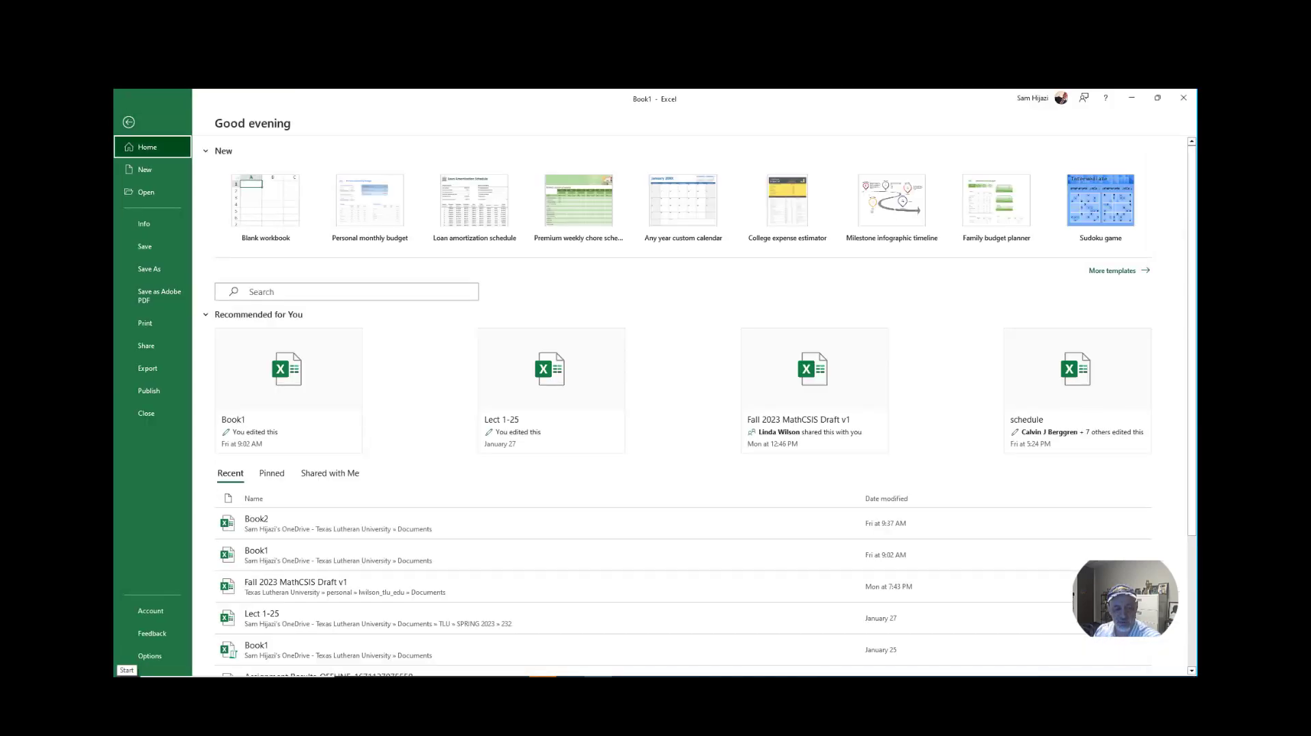
left_click(159, 657)
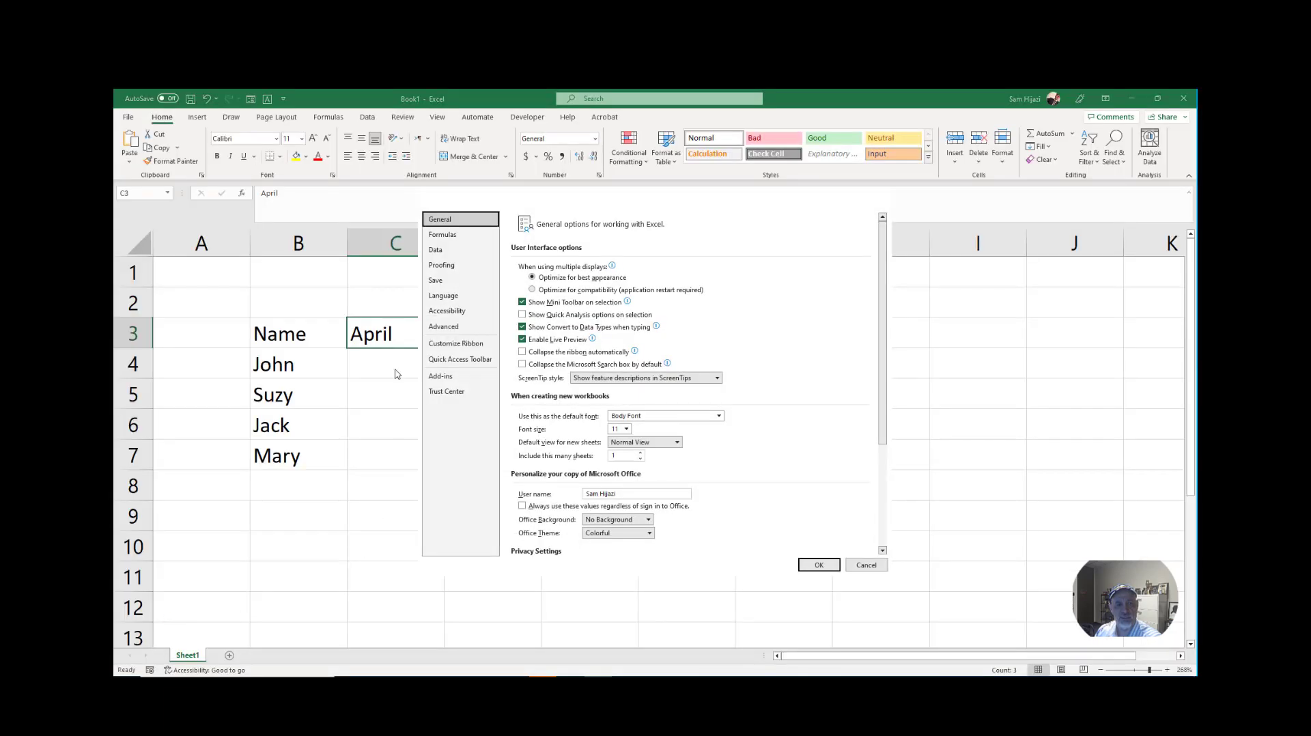
left_click(447, 326)
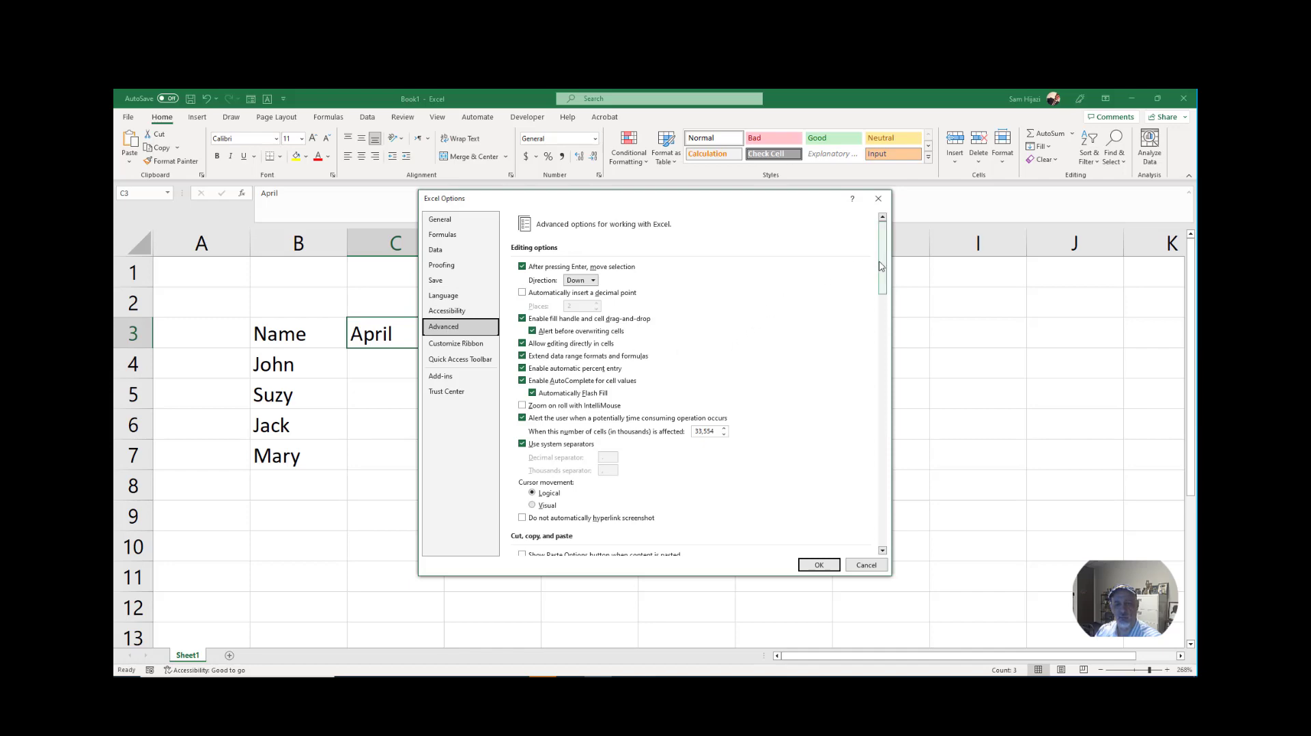
left_click_drag(882, 267, 863, 516)
left_click(704, 444)
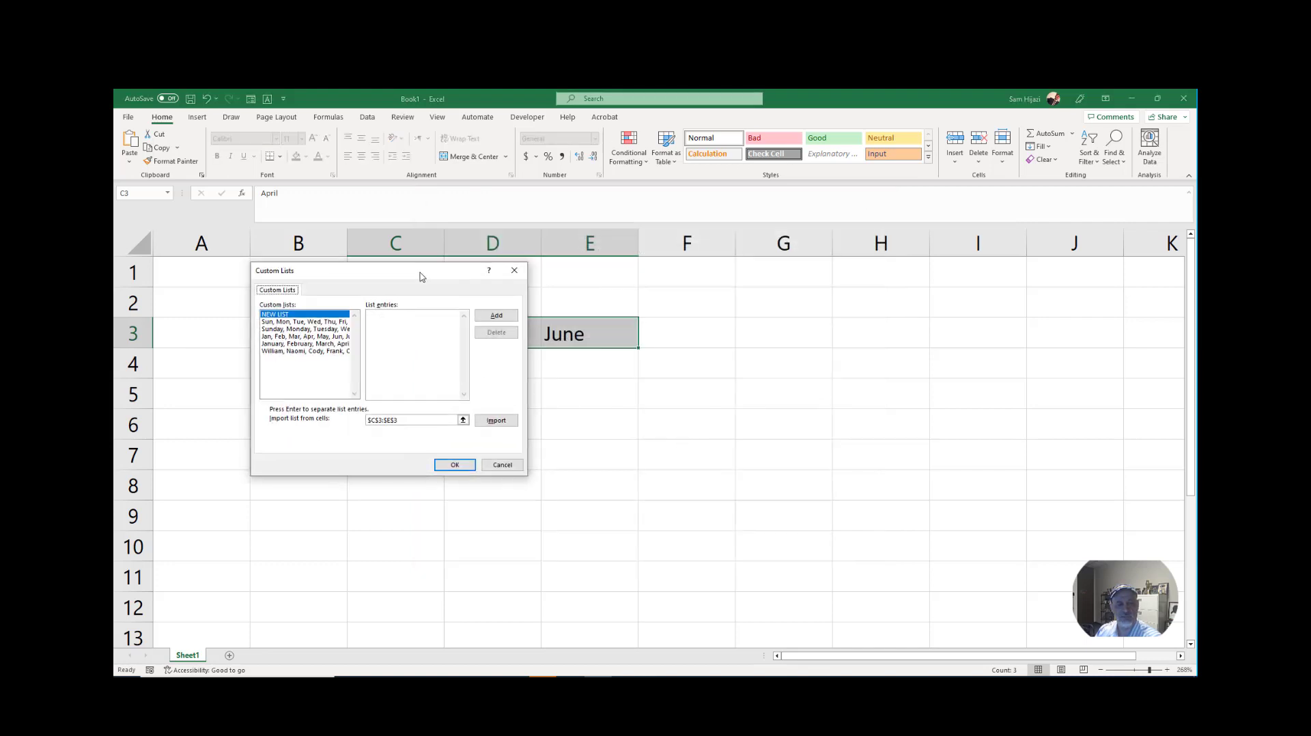
left_click_drag(417, 272, 811, 308)
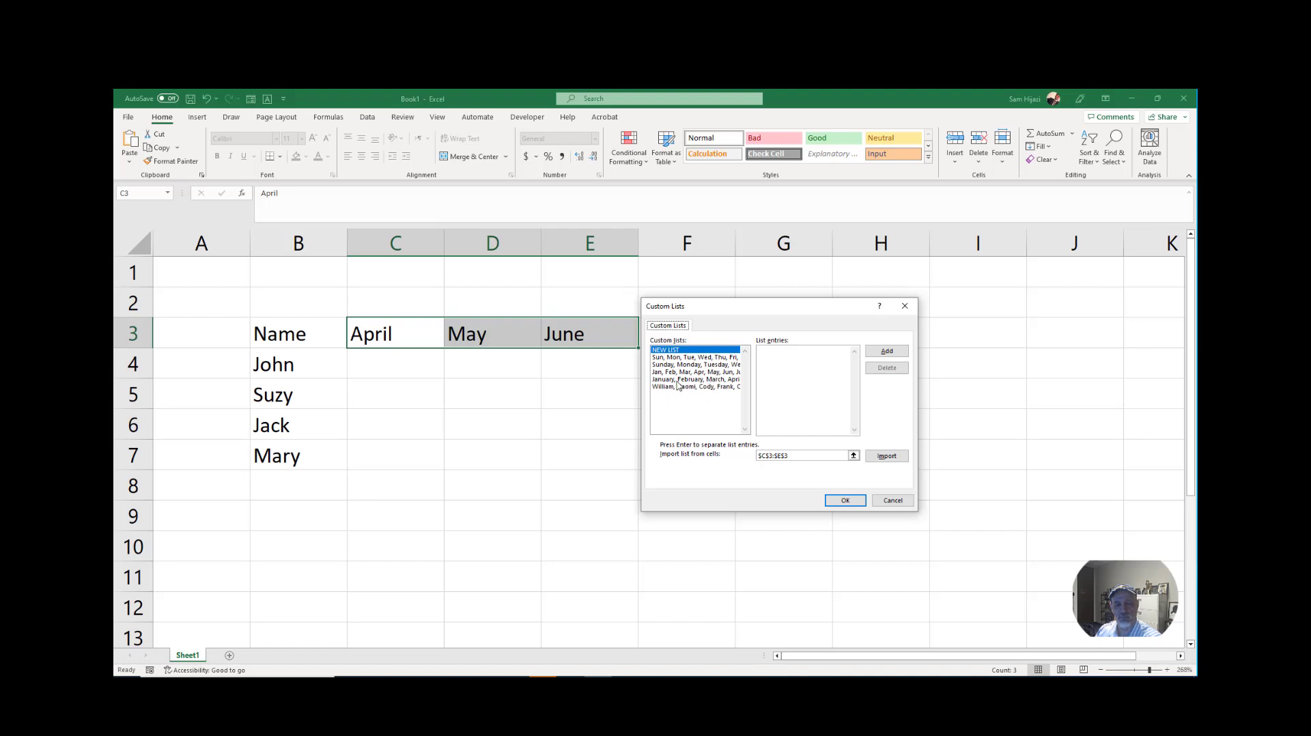
Add a new custom list made of the four first names from B4:B7, separated by commas, and accept the options.
left_click(783, 359)
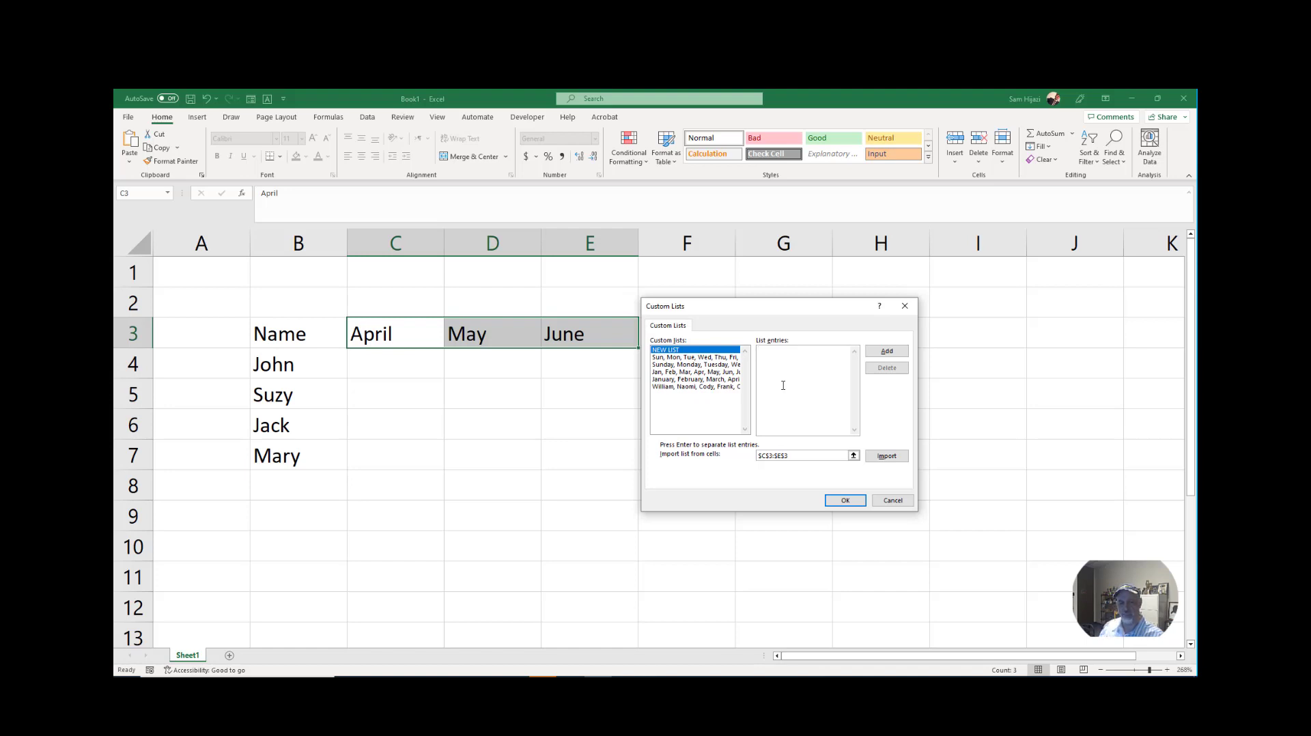
type("Kpj")
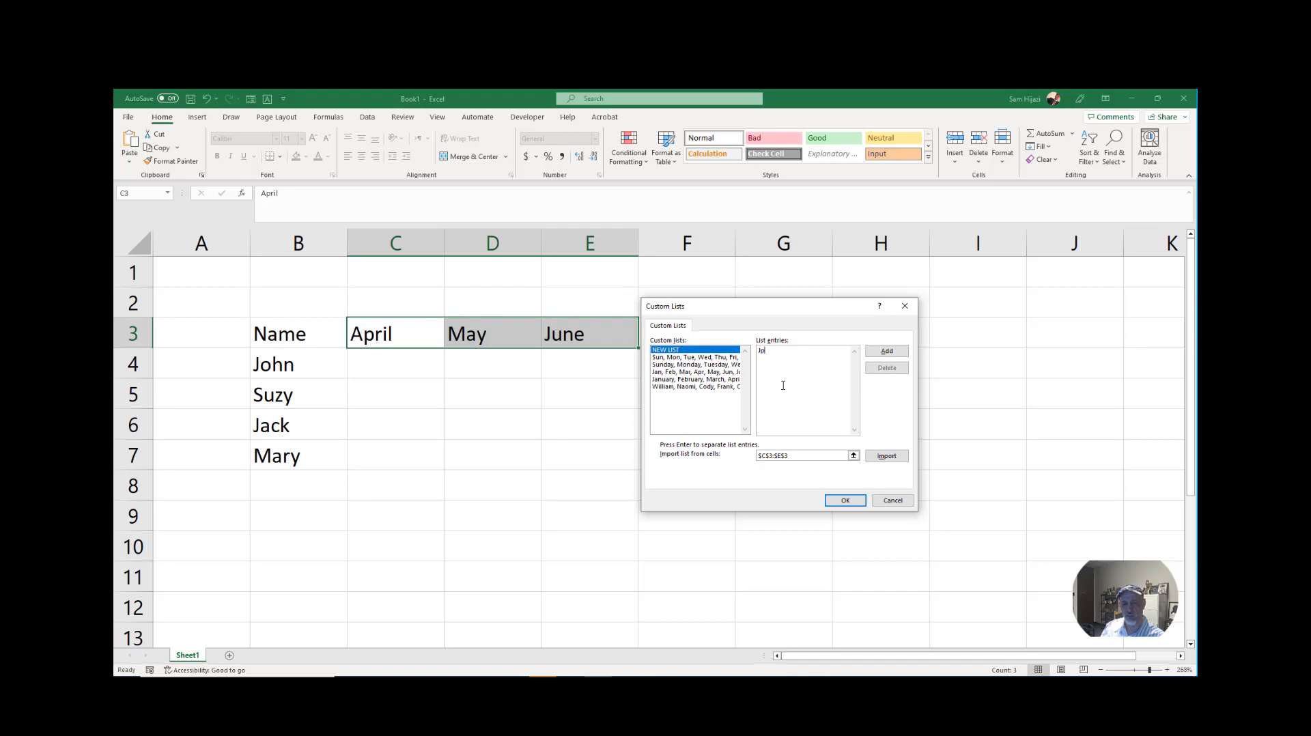
key("BackSpace")
key("BackSpace")
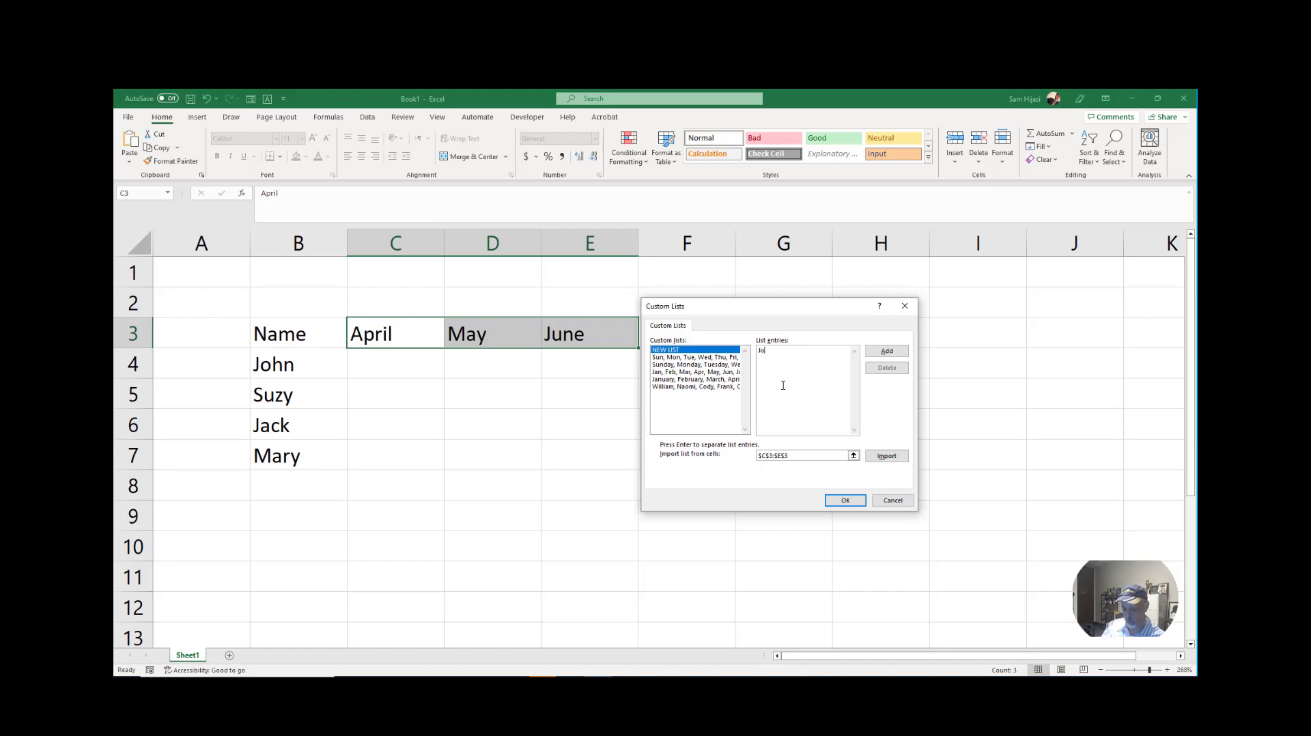
type("ohn,Suzy,Jack,")
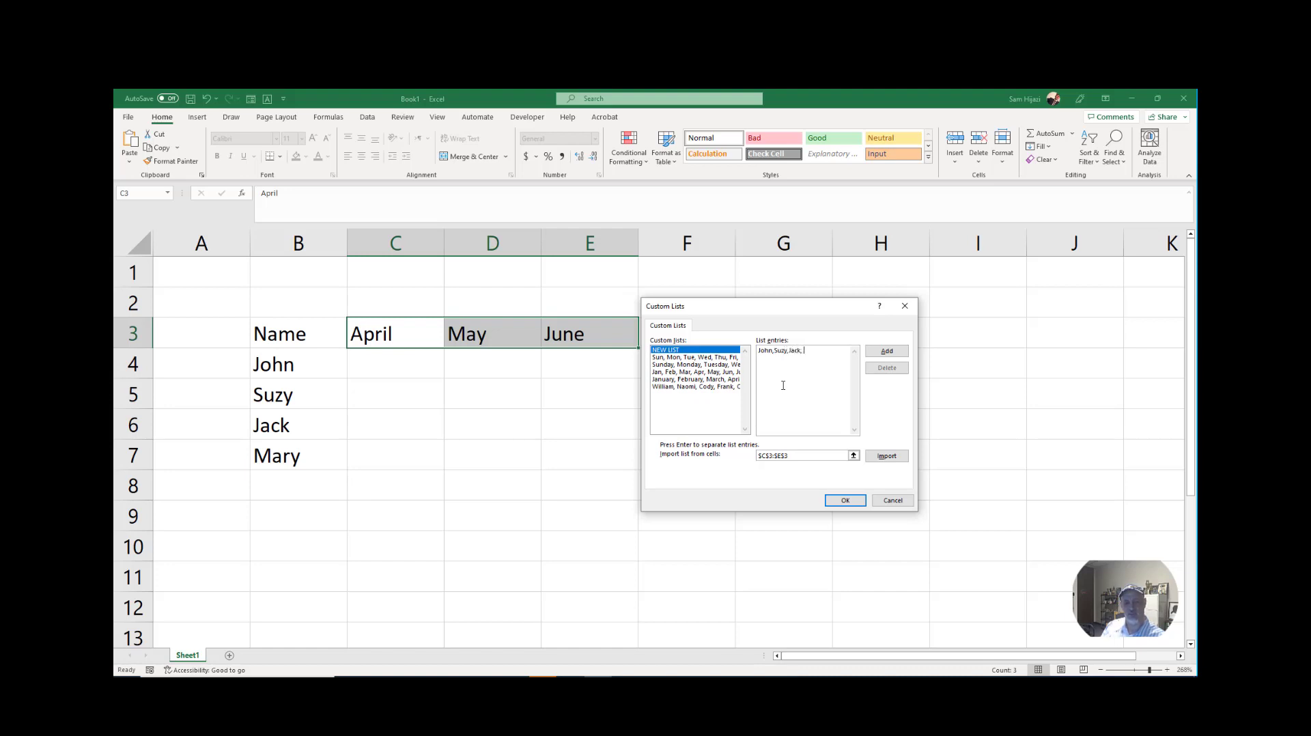
type("y")
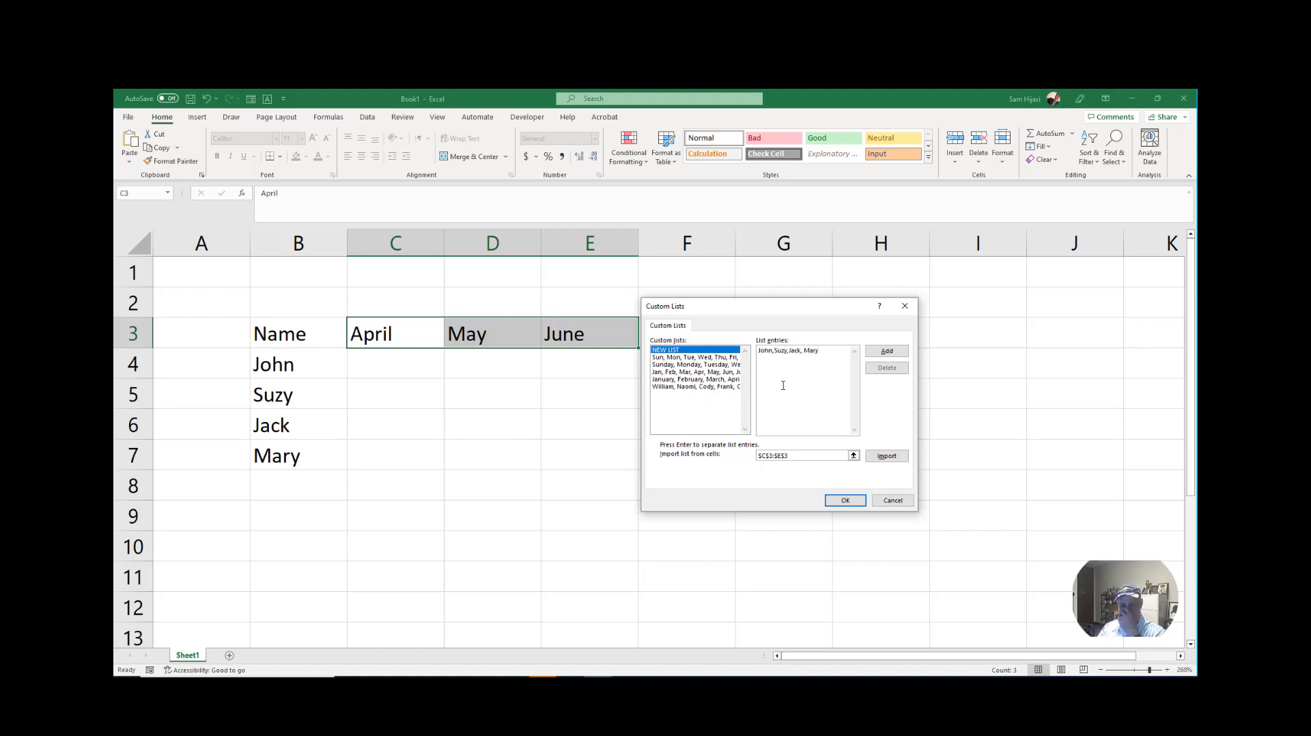
left_click(892, 354)
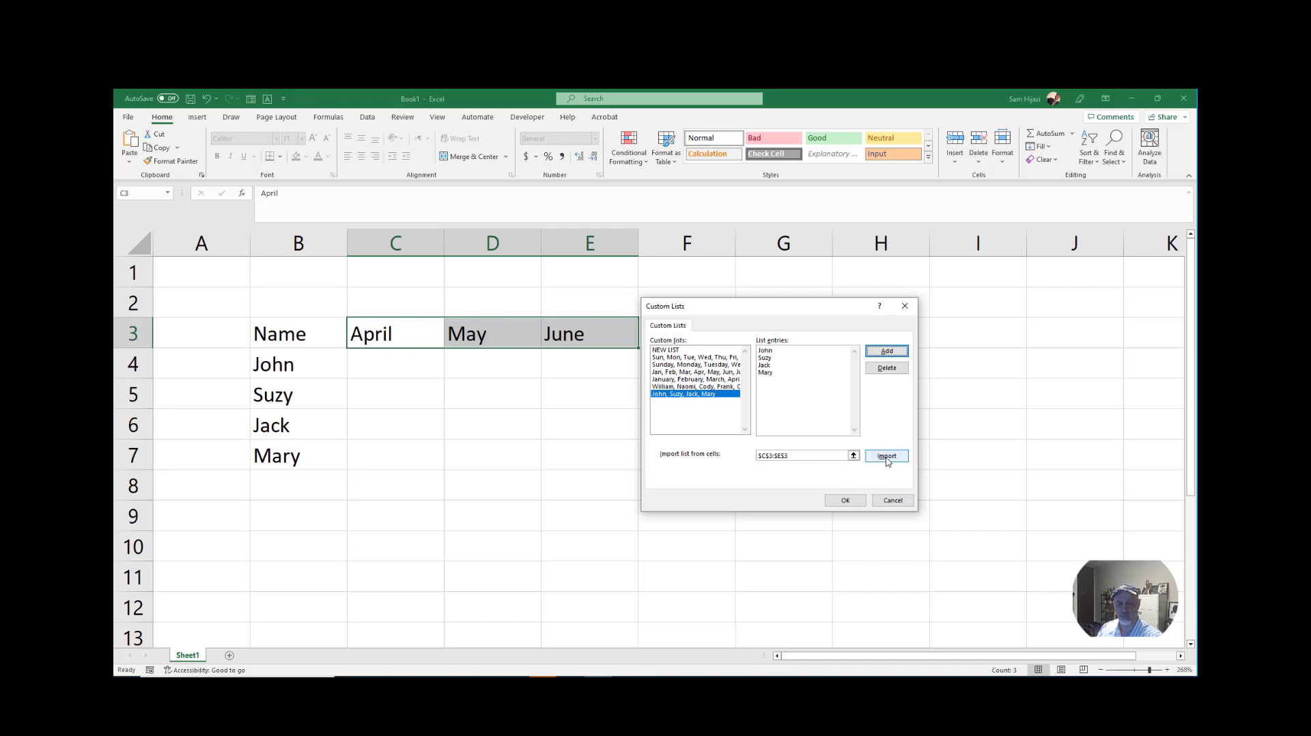
left_click(844, 501)
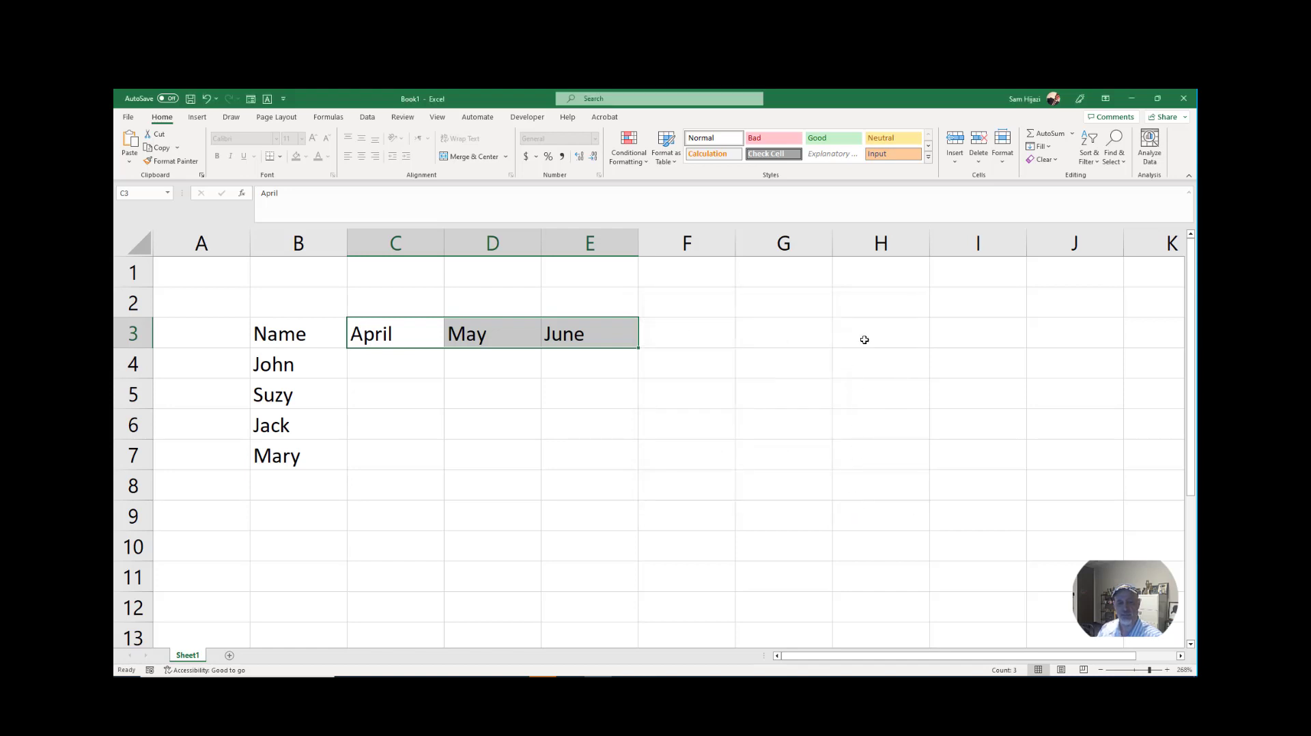
left_click(832, 565)
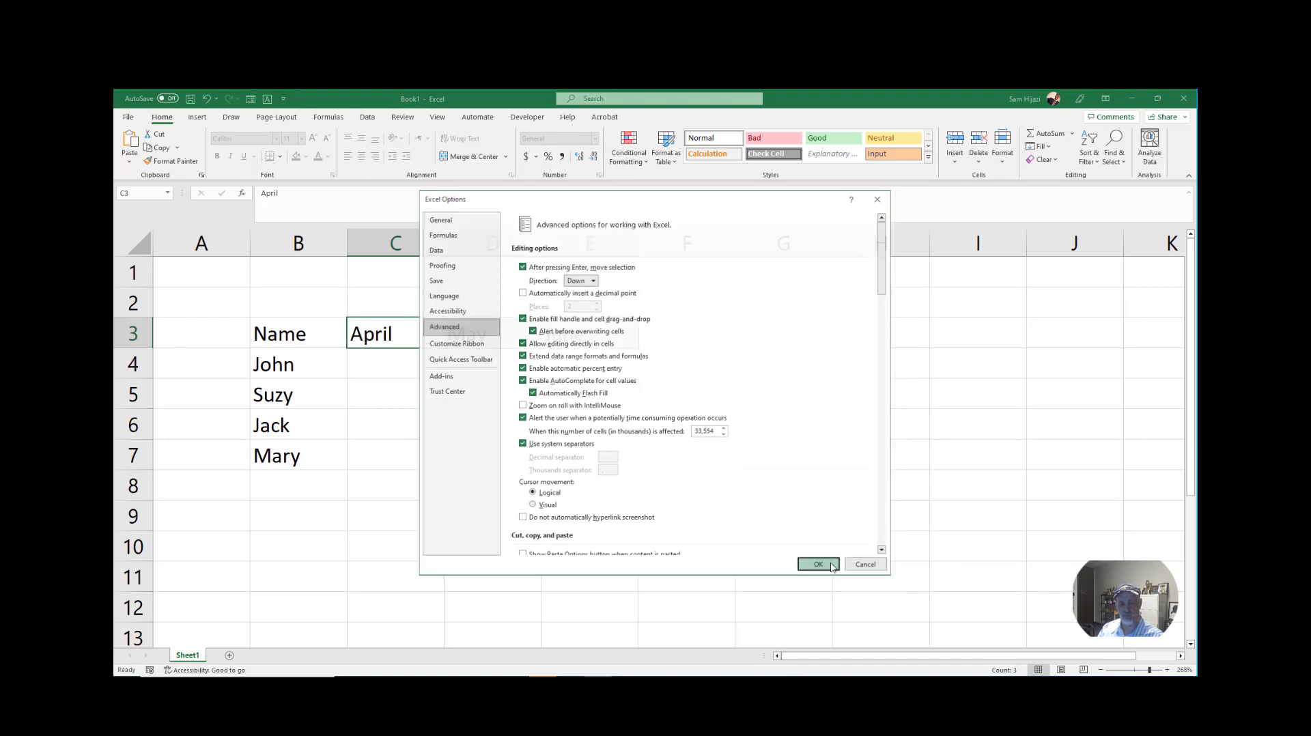
Test the custom list by entering its first name in H4 and filling across to K4, and clear the test cells.
left_click(863, 375)
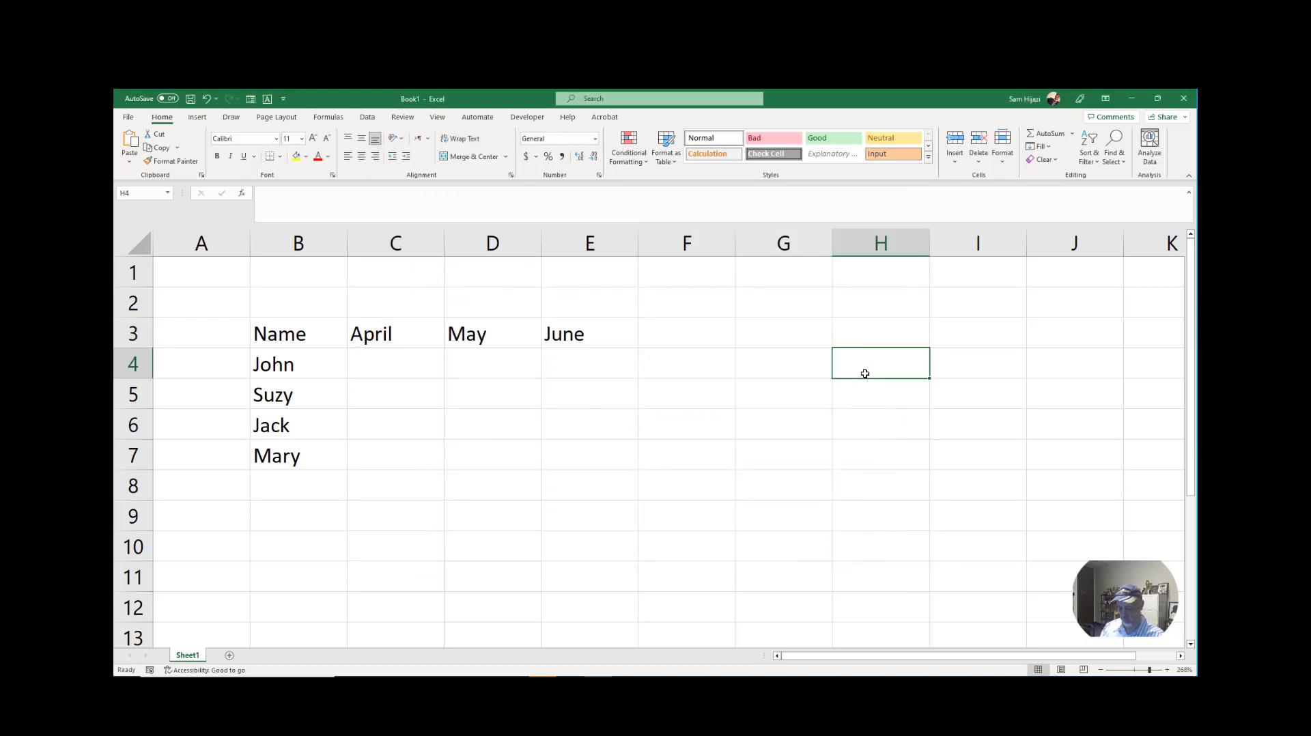
type("John")
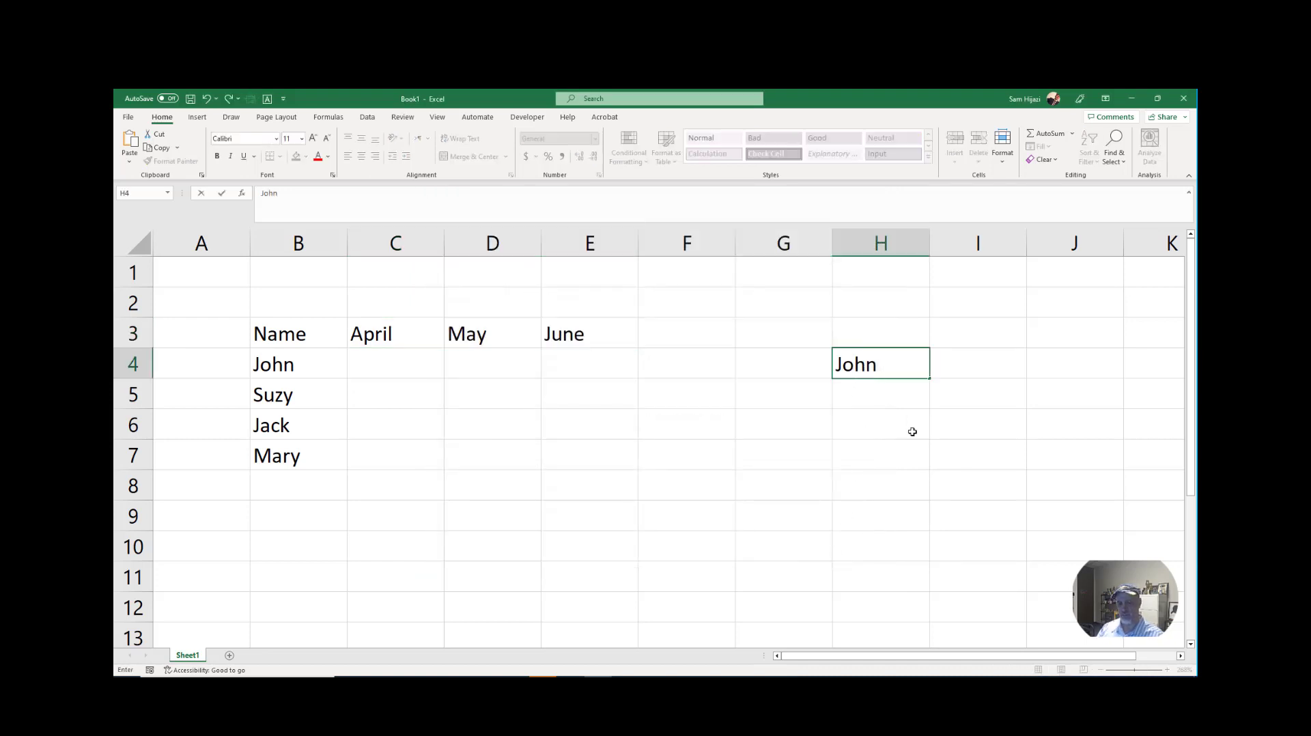
left_click(912, 431)
left_click(910, 371)
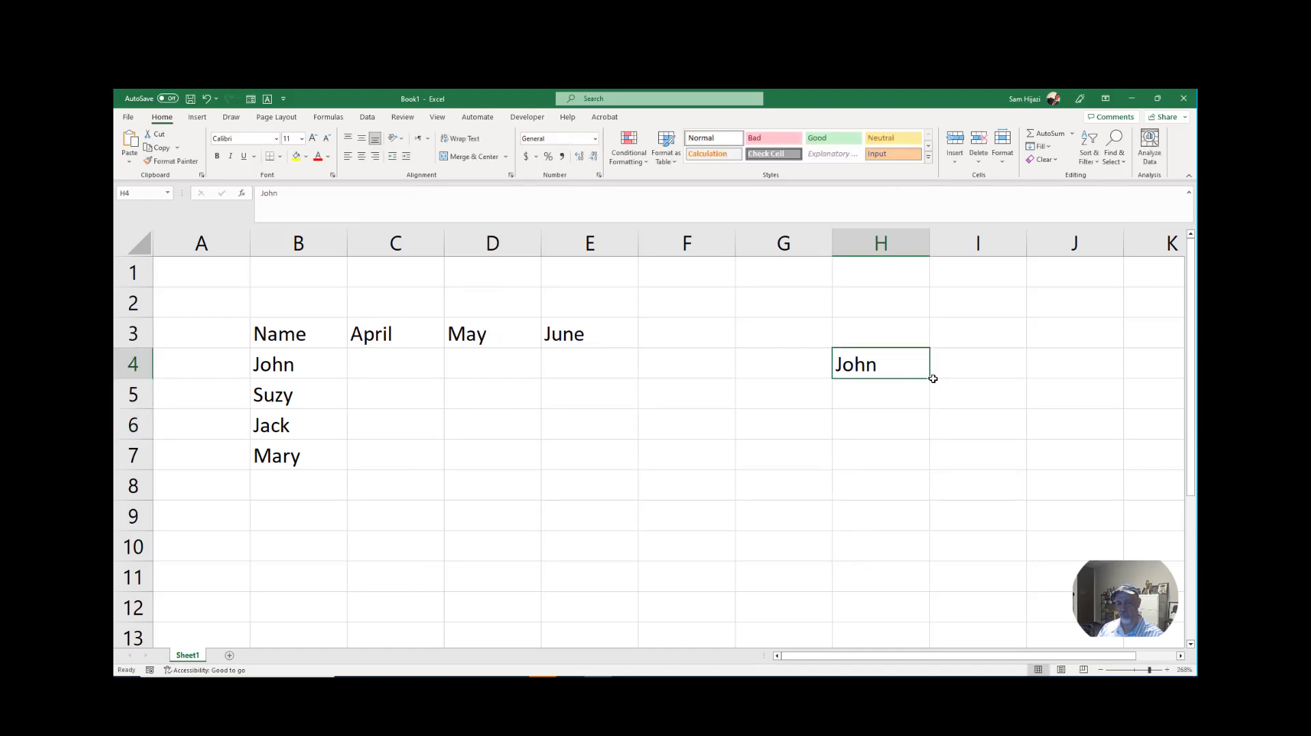
left_click_drag(931, 378, 1111, 374)
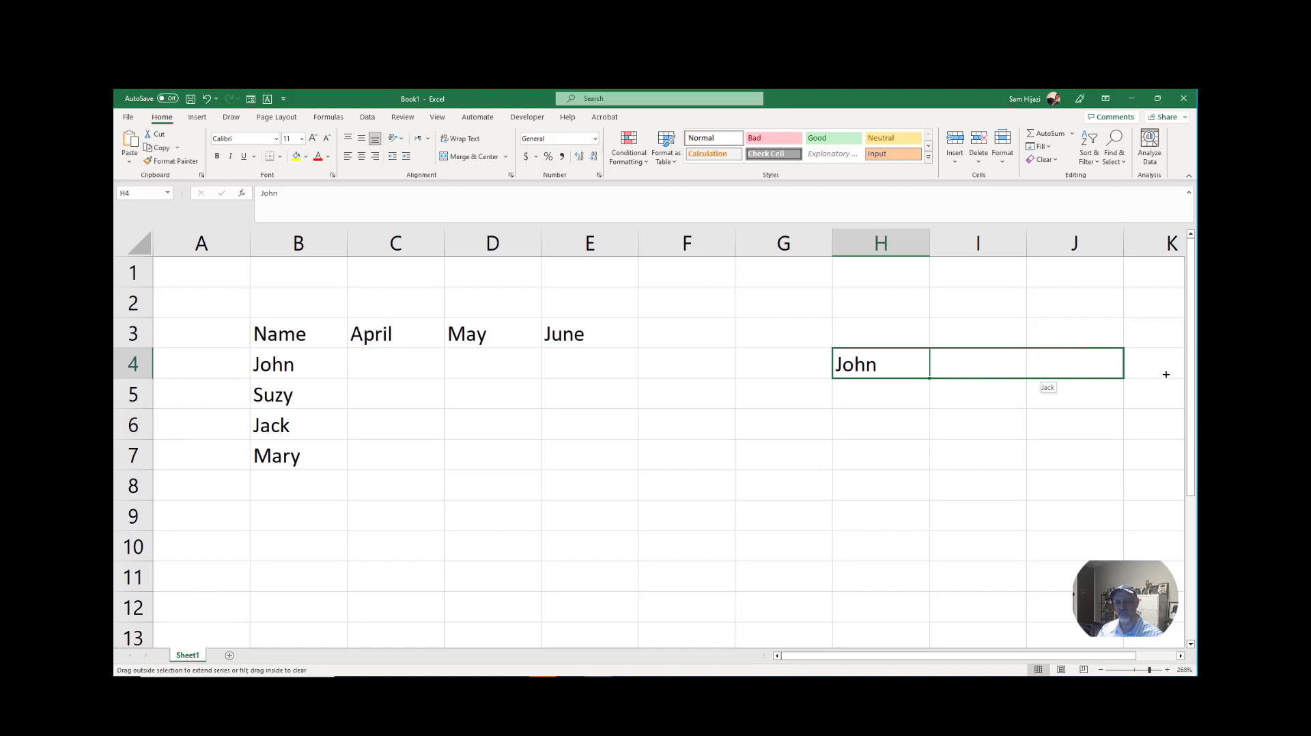
left_click_drag(1170, 374, 1177, 375)
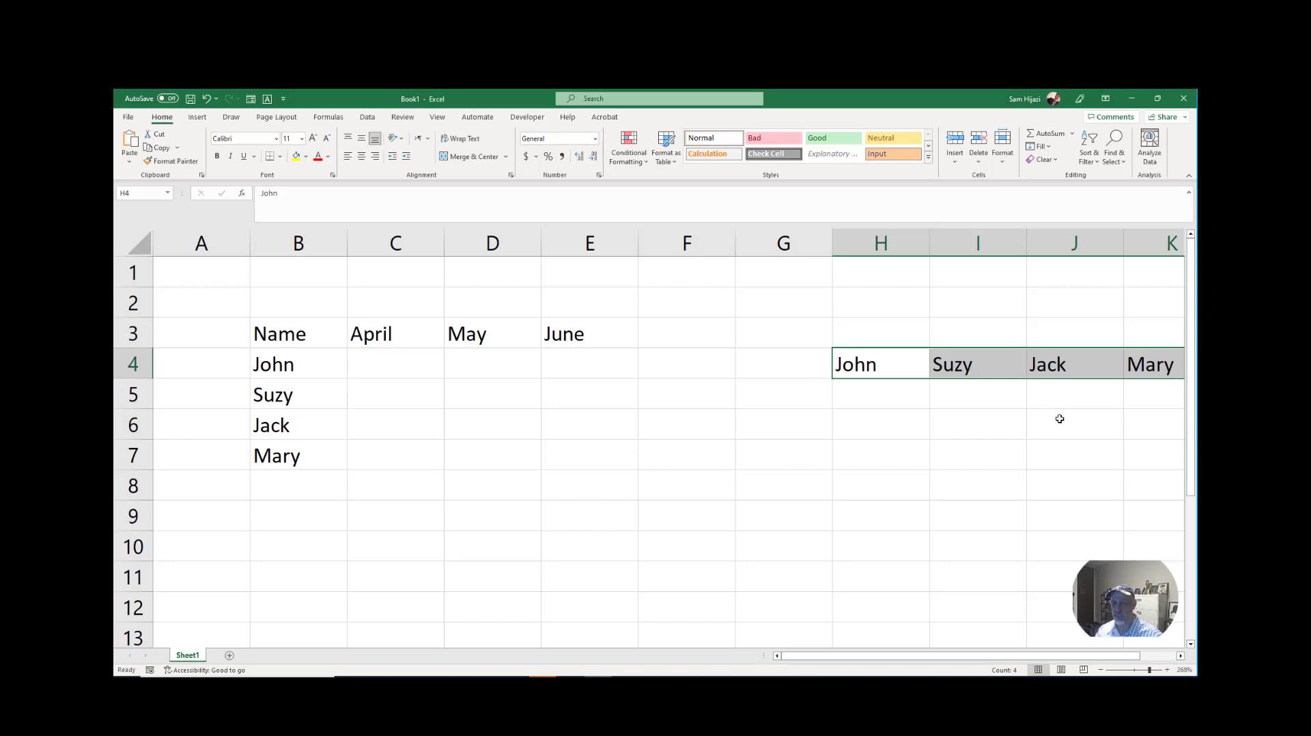
key("Delete")
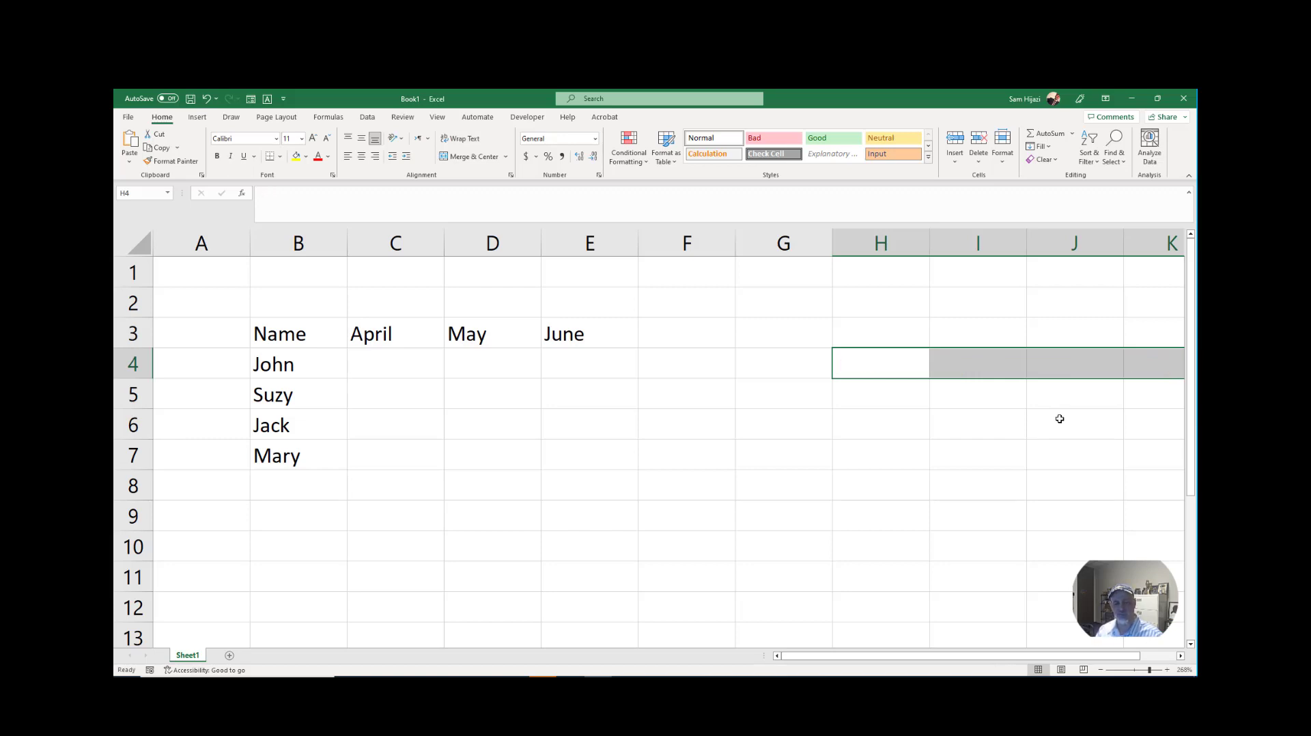
Enter 100 in C4 and fill it across through E4.
left_click(411, 370)
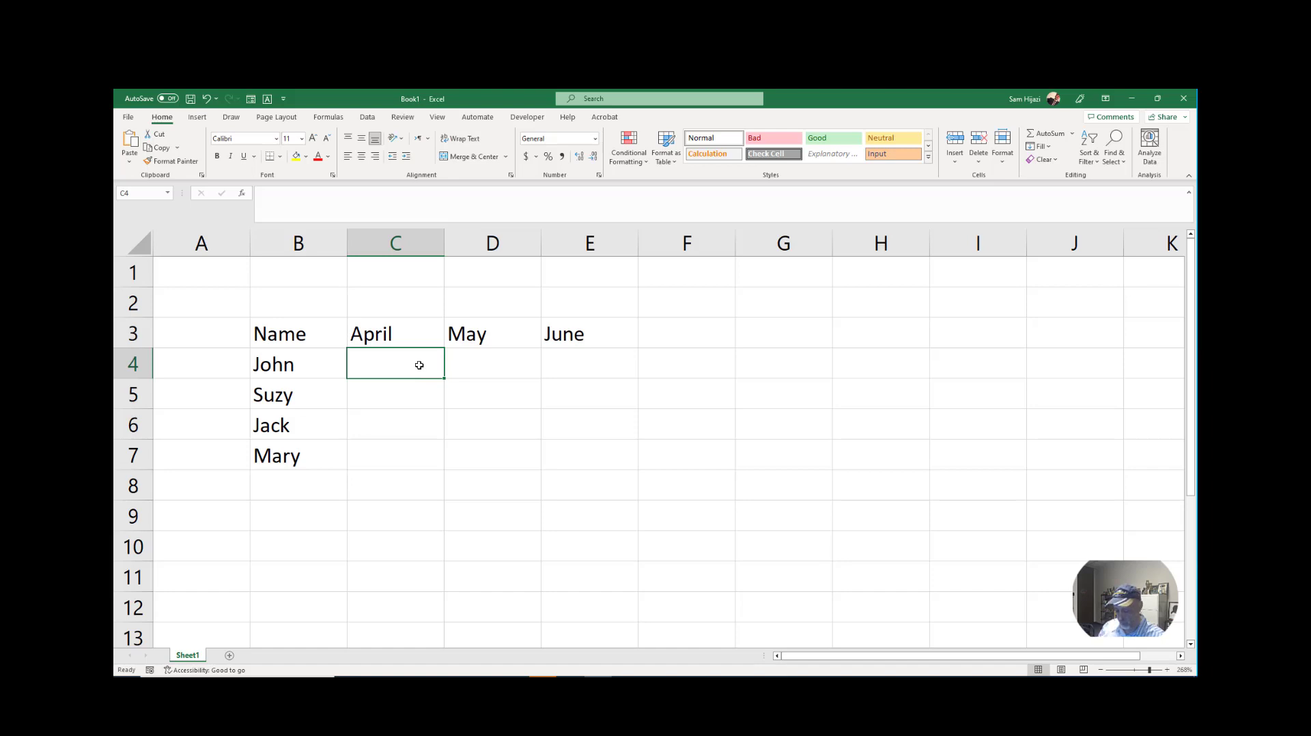
type("100")
key("Return")
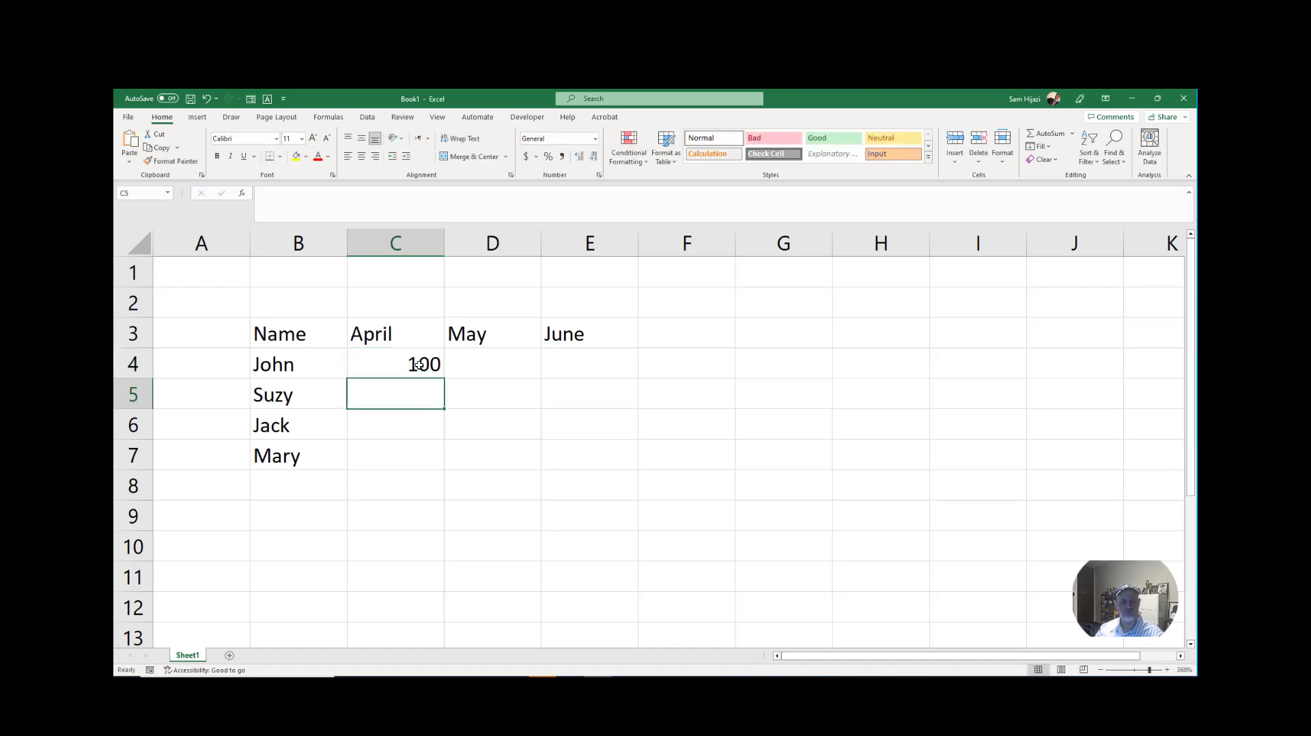
left_click(435, 364)
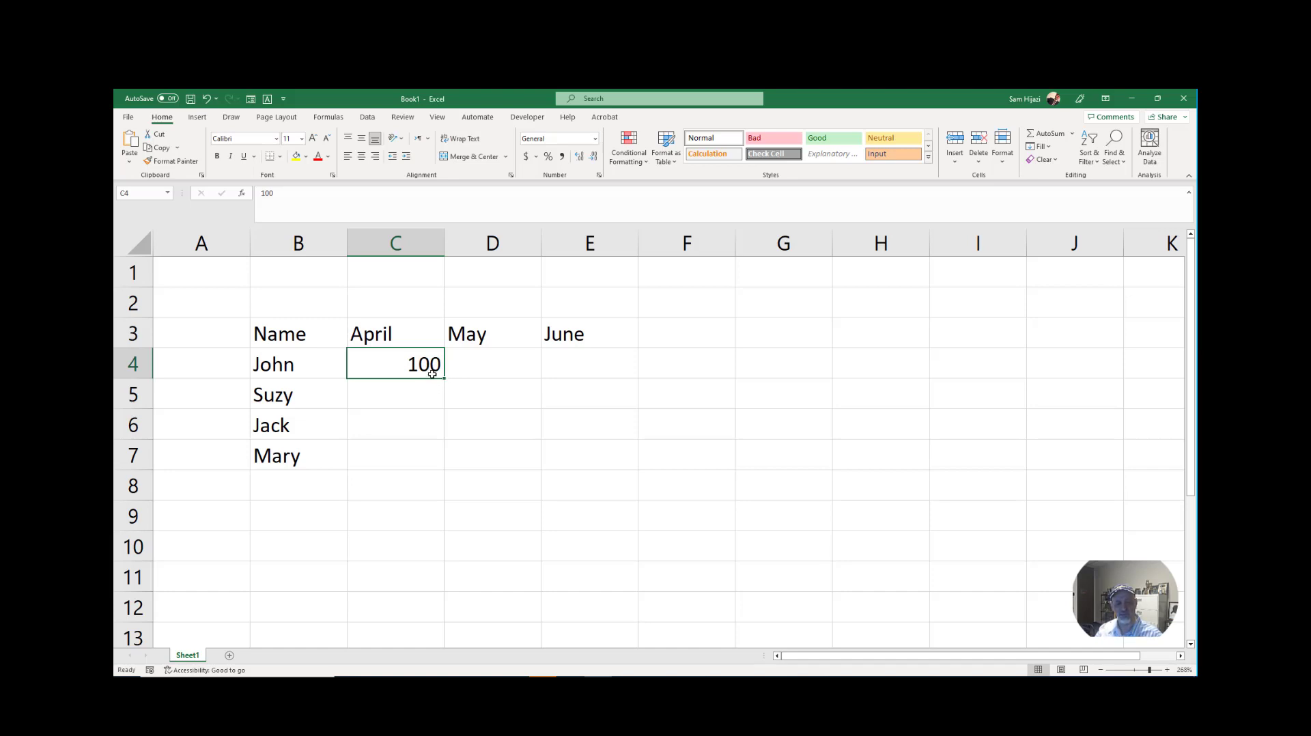
left_click_drag(446, 379, 600, 372)
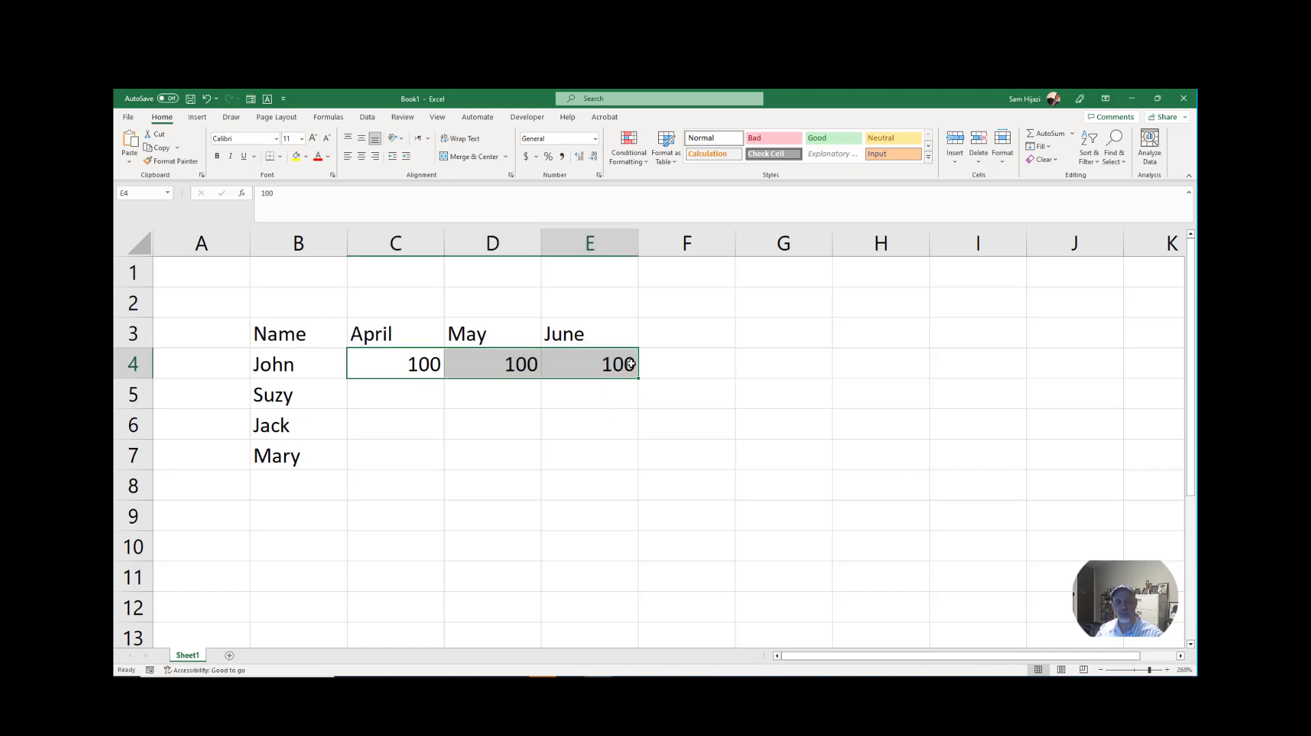
left_click(629, 363)
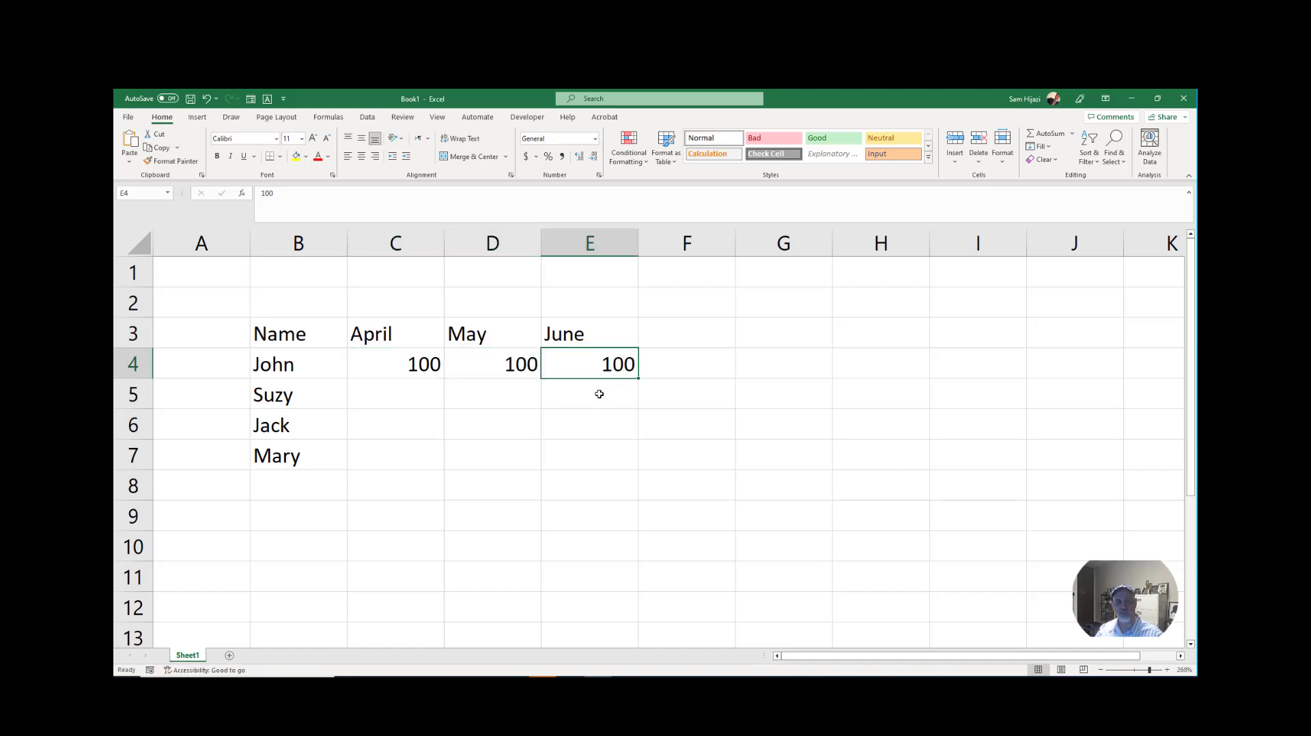
Enter 11 in C5 and 12 in D5, and extend the series across to E5.
left_click(404, 387)
type("11")
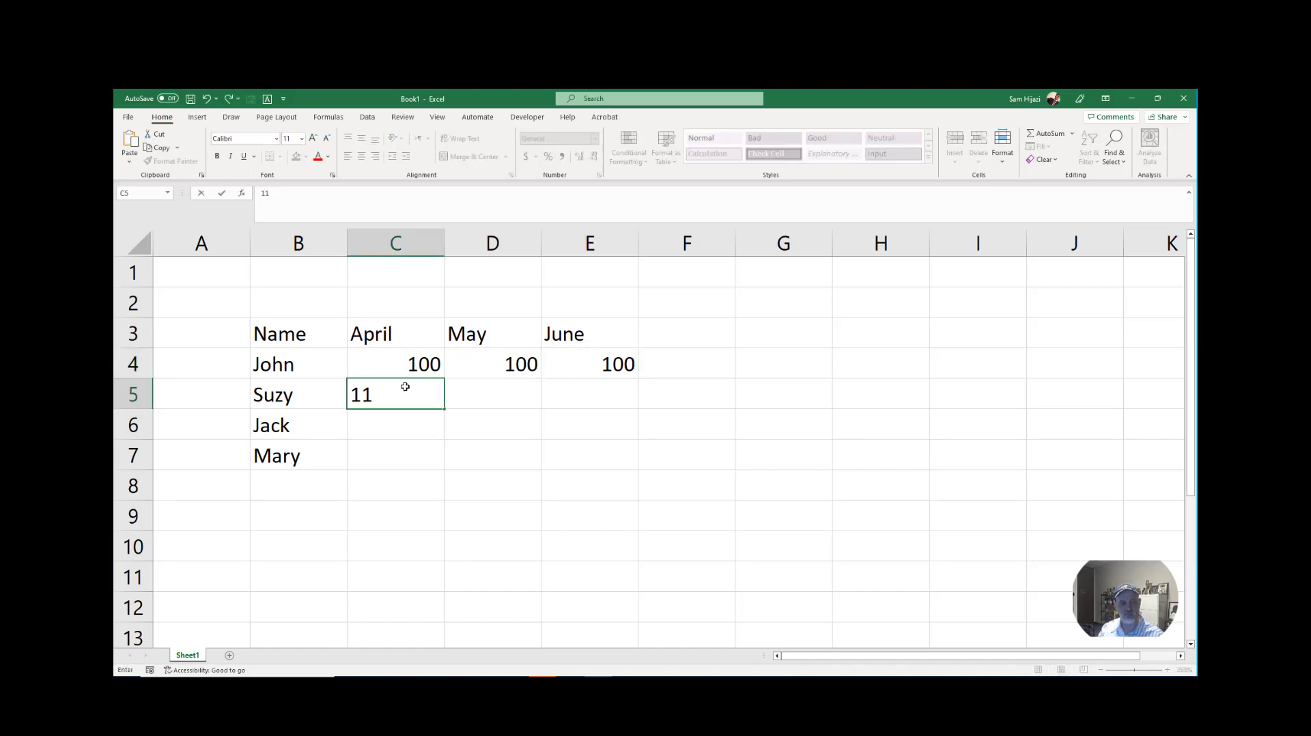
key("Return")
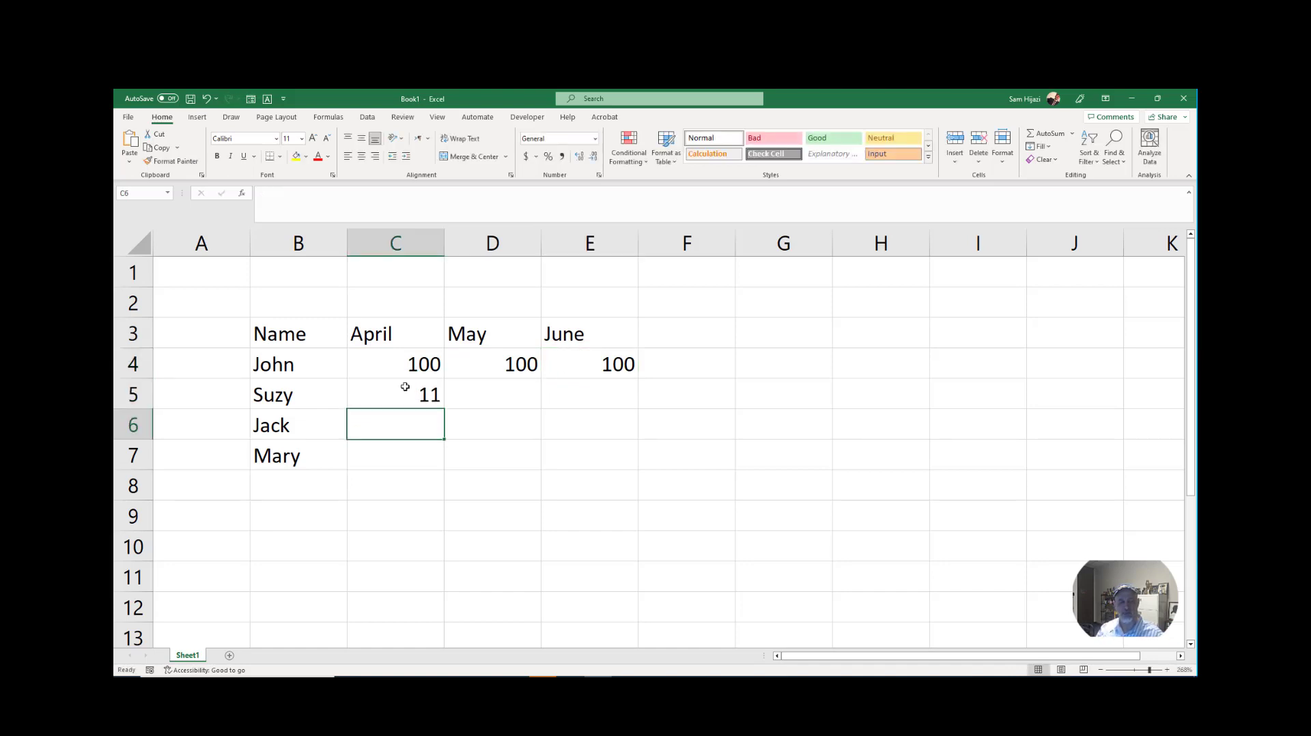
left_click(405, 386)
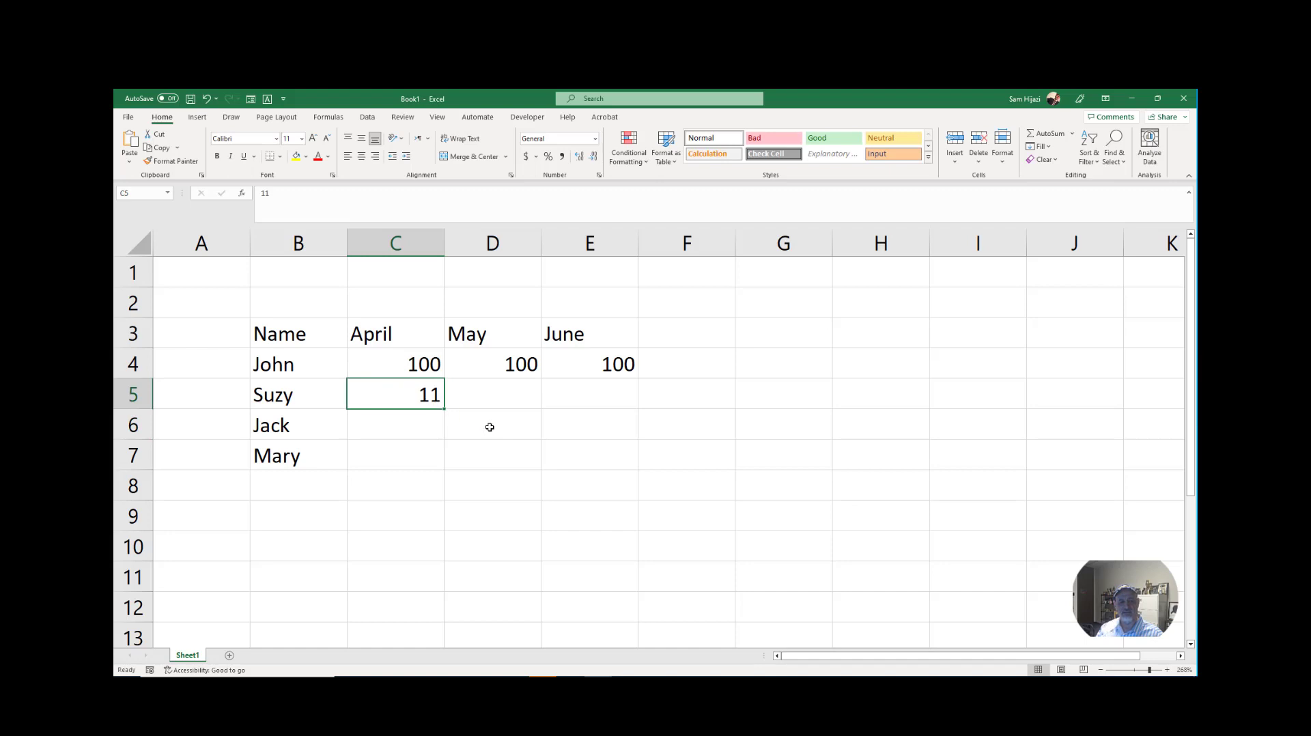
left_click(464, 404)
type("12")
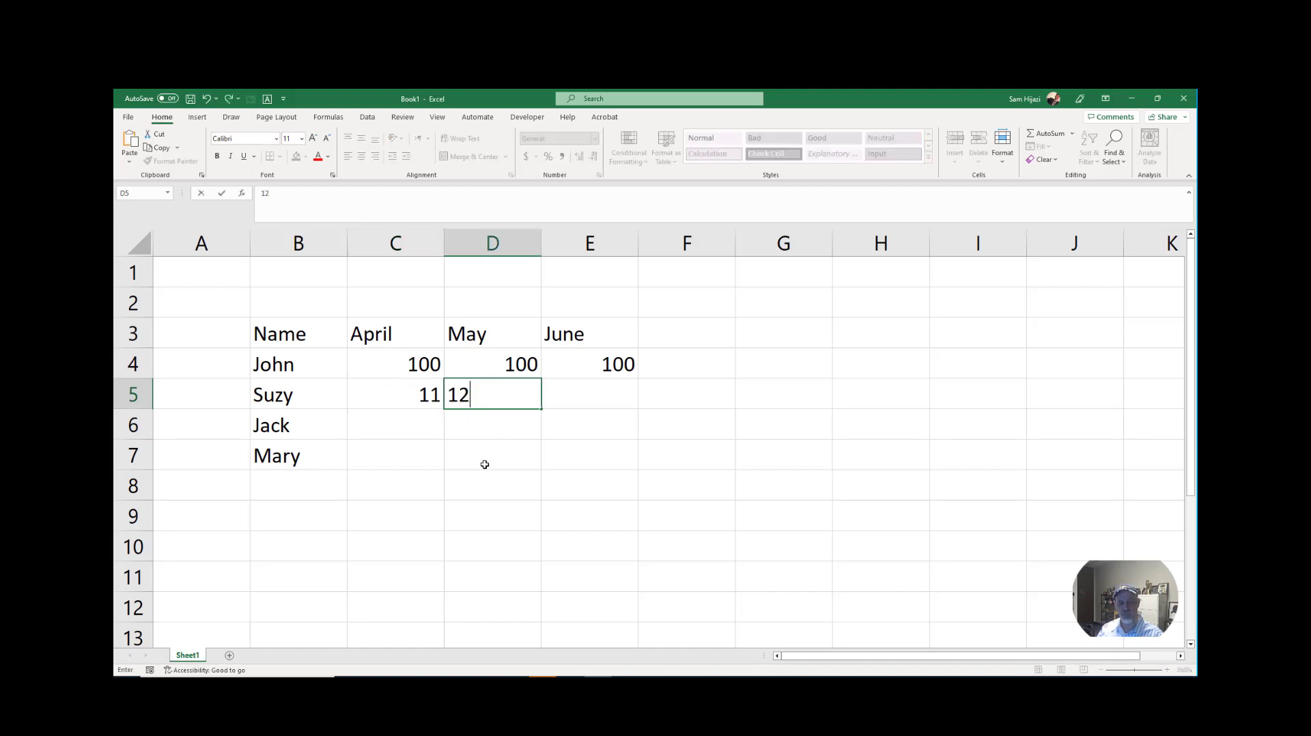
left_click(484, 462)
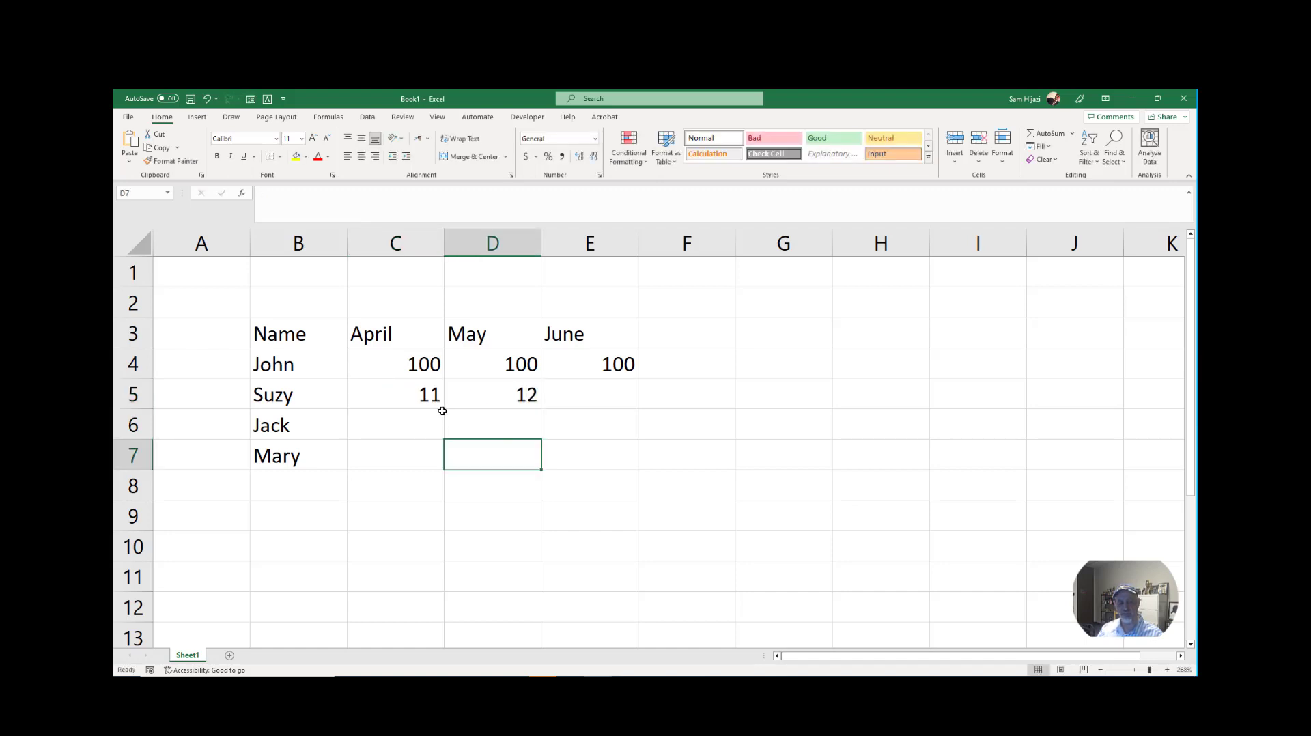
left_click(381, 394)
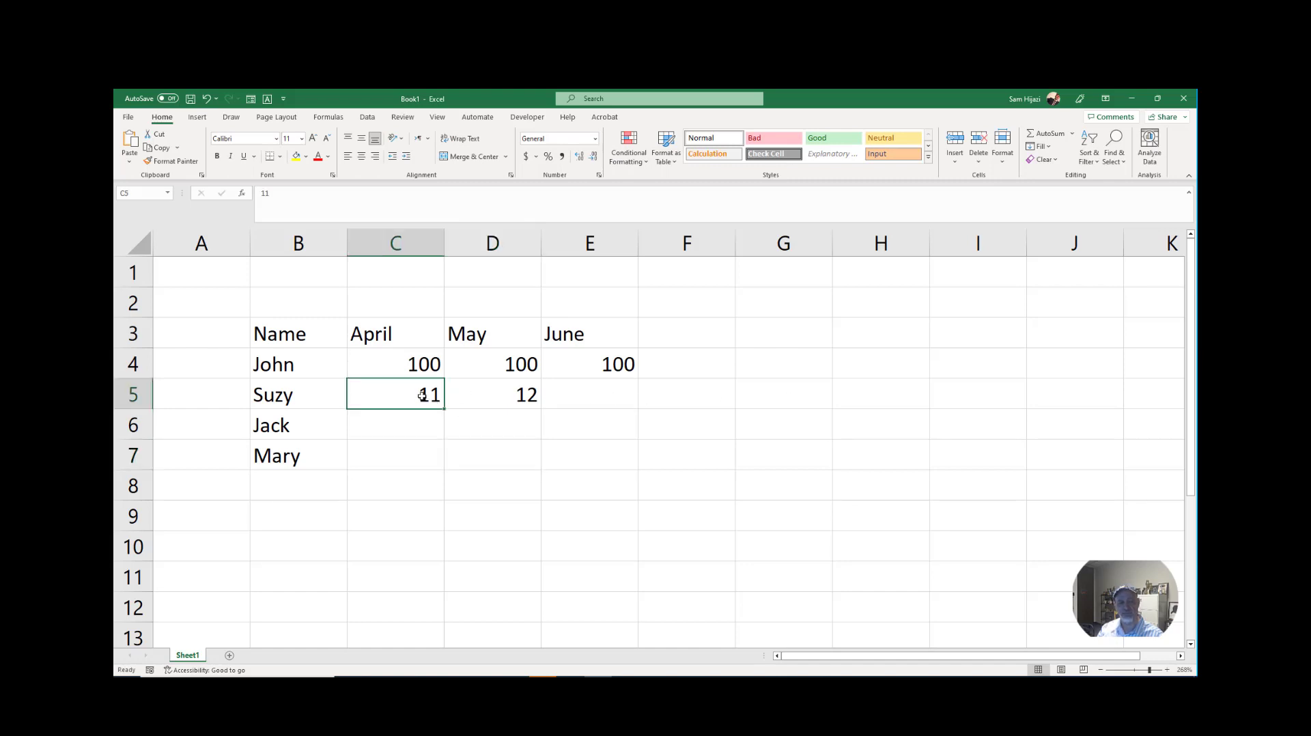
mouse_move(423, 395)
left_mouse_down()
mouse_move(497, 391)
mouse_move(610, 415)
left_mouse_up()
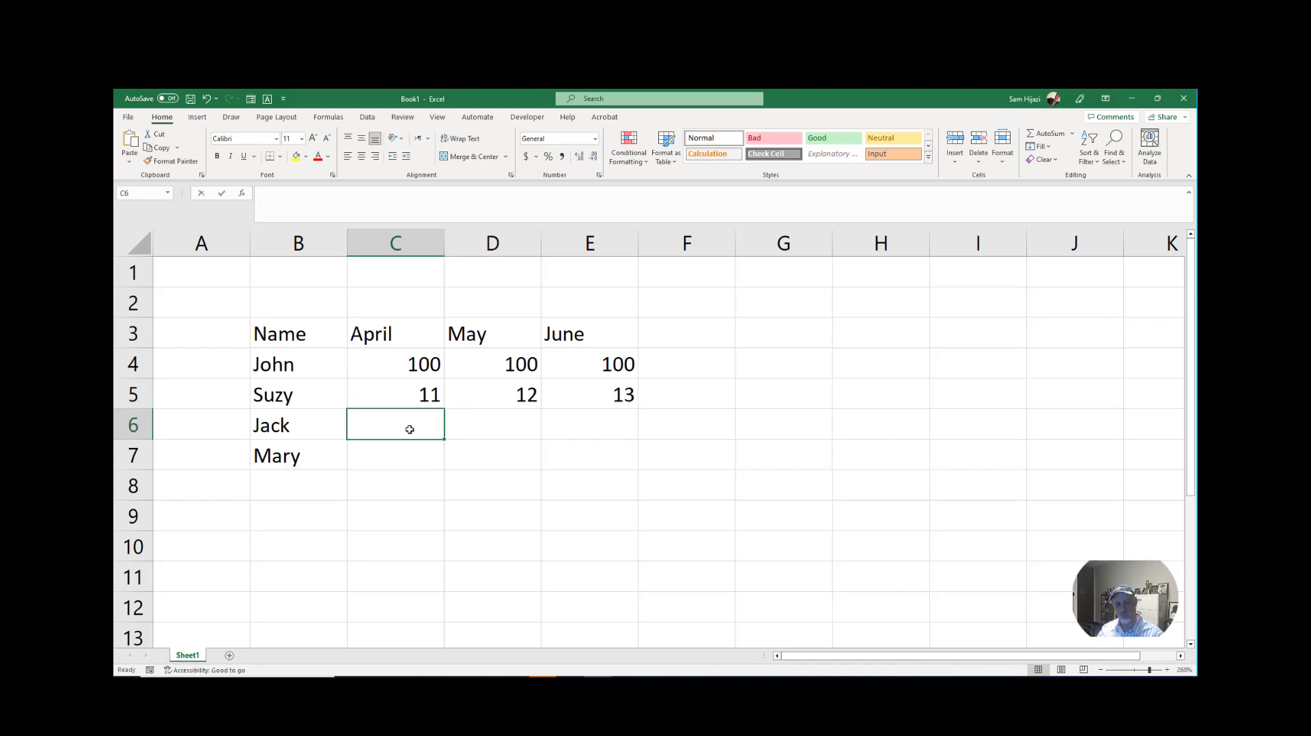
Enter the row 6 values 332 in C6, 5234 in D6 and 5242 in E6.
type("332")
left_click(497, 428)
type("5234")
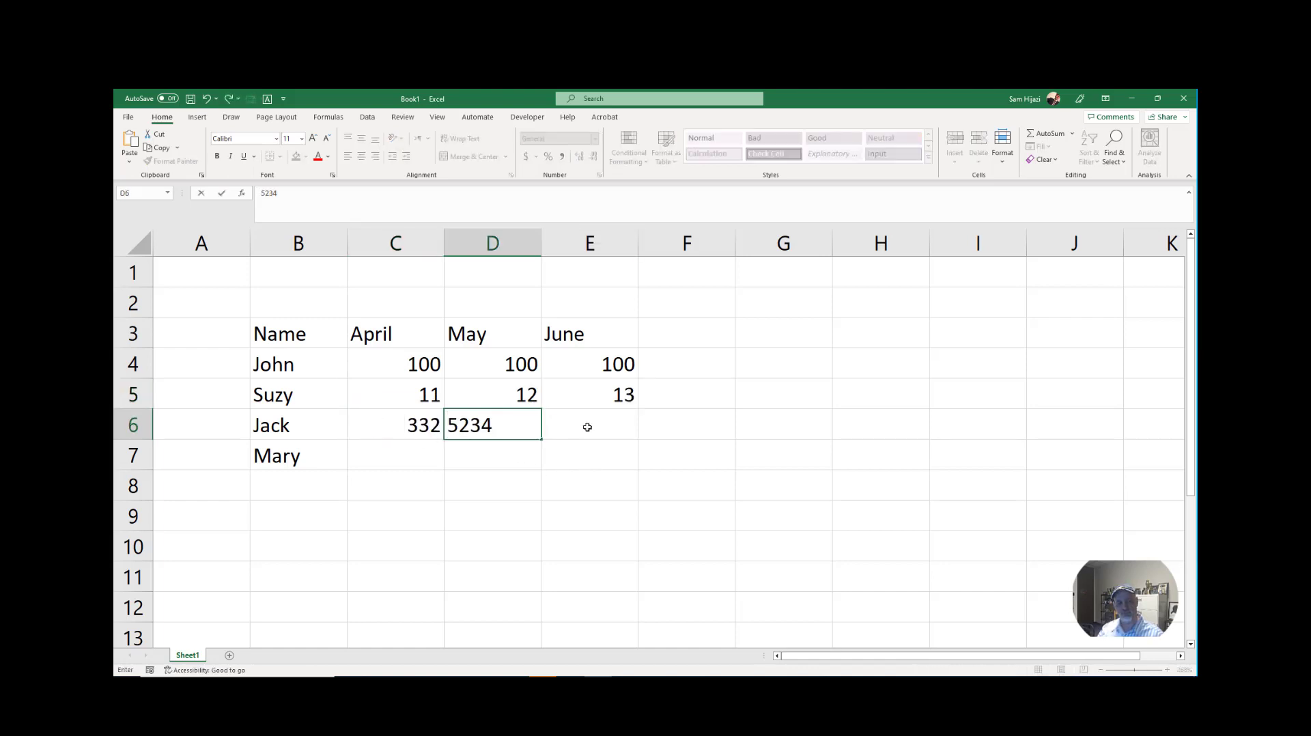
left_click(587, 426)
type("5242")
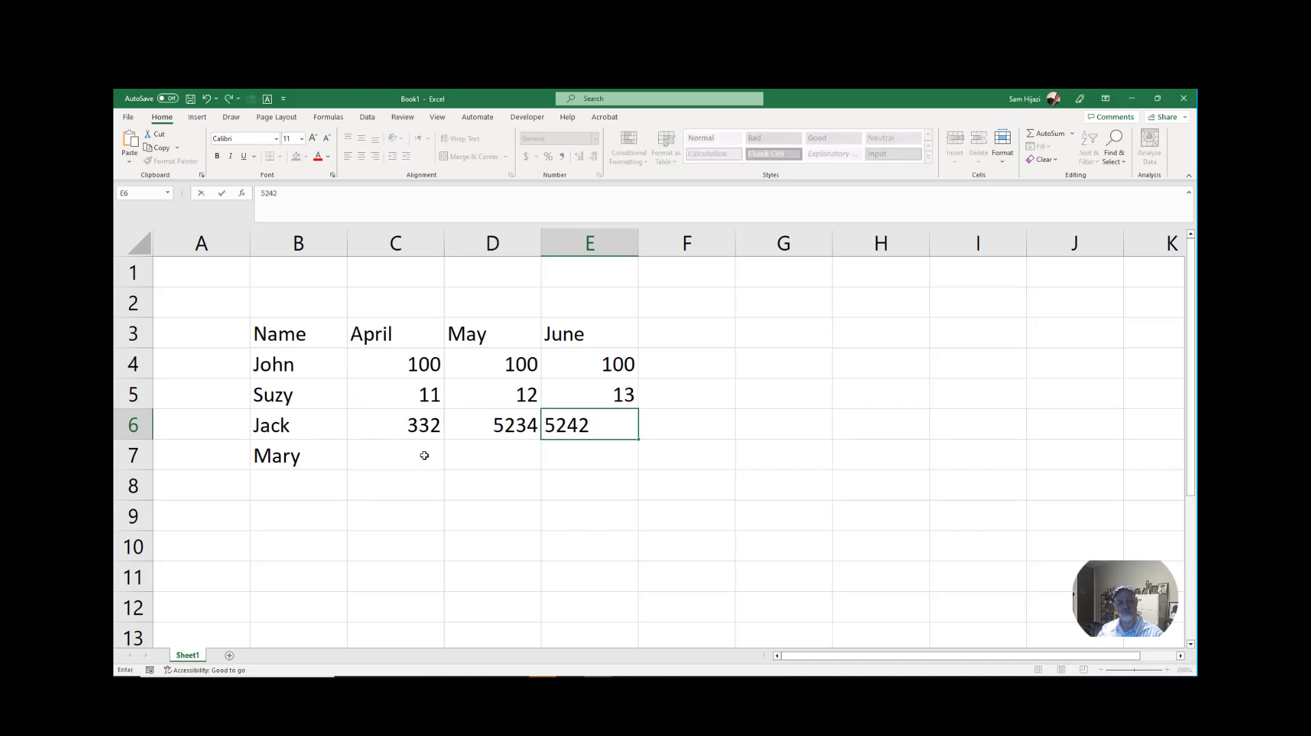
Enter the row 7 values 242 in C7, 255 in D7 and 242 in E7.
left_click(424, 455)
type("242")
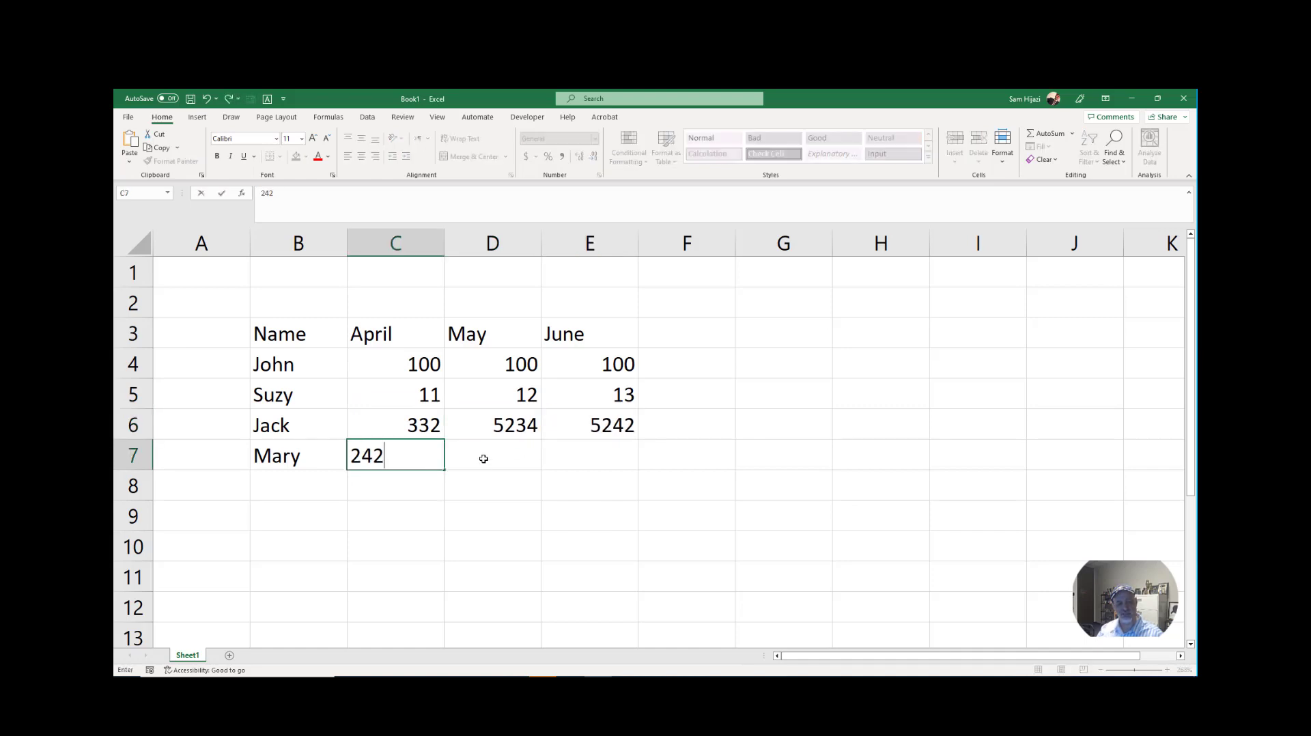
left_click(483, 458)
type("255")
left_click(599, 449)
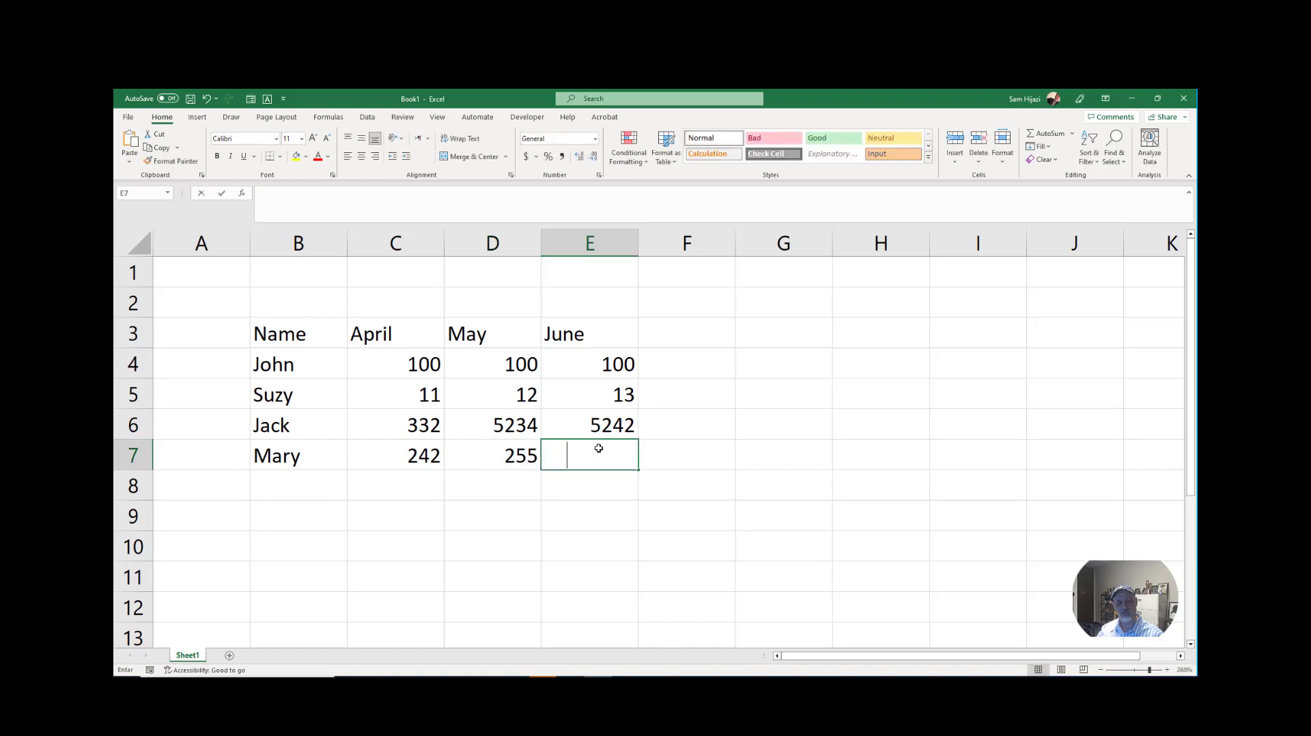
type("242")
left_click(587, 511)
Apply the Accounting number format with the dollar symbol to C4:E7 and widen column C to about twice its width.
left_click_drag(404, 364, 588, 454)
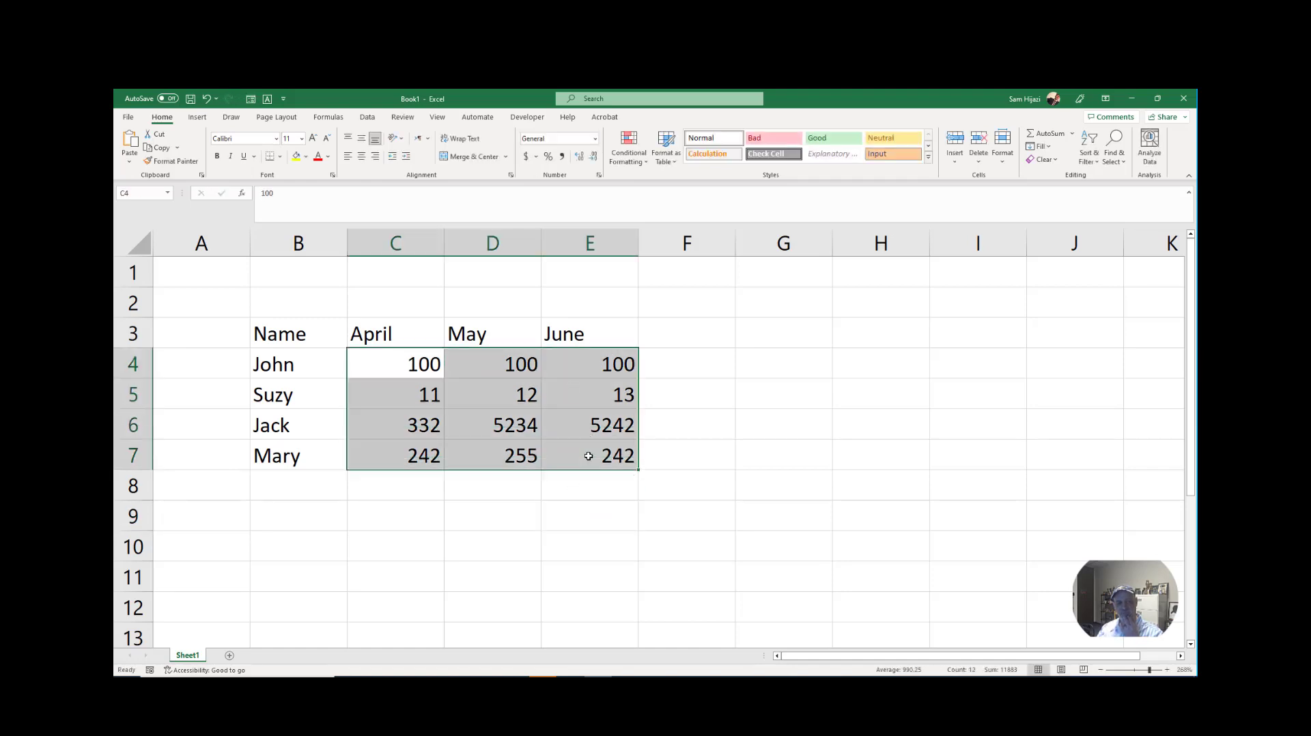
left_click(523, 162)
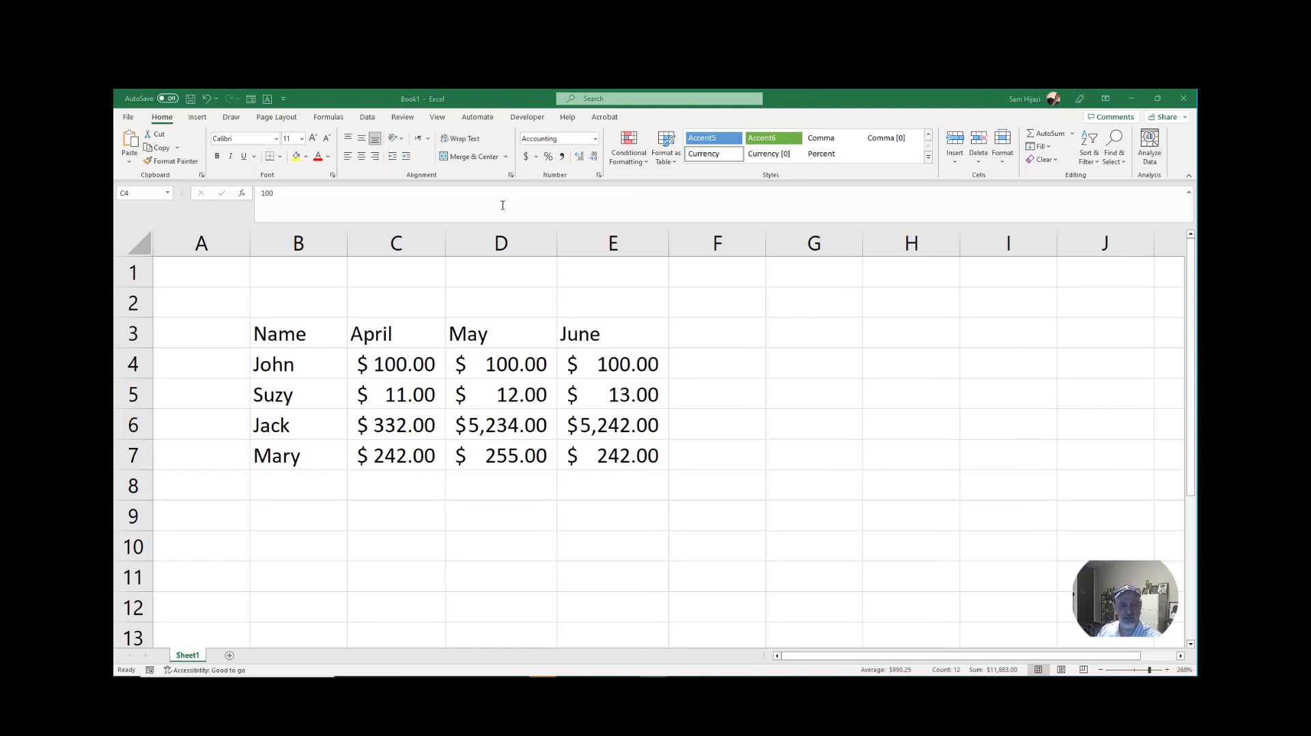
left_click_drag(448, 247, 581, 244)
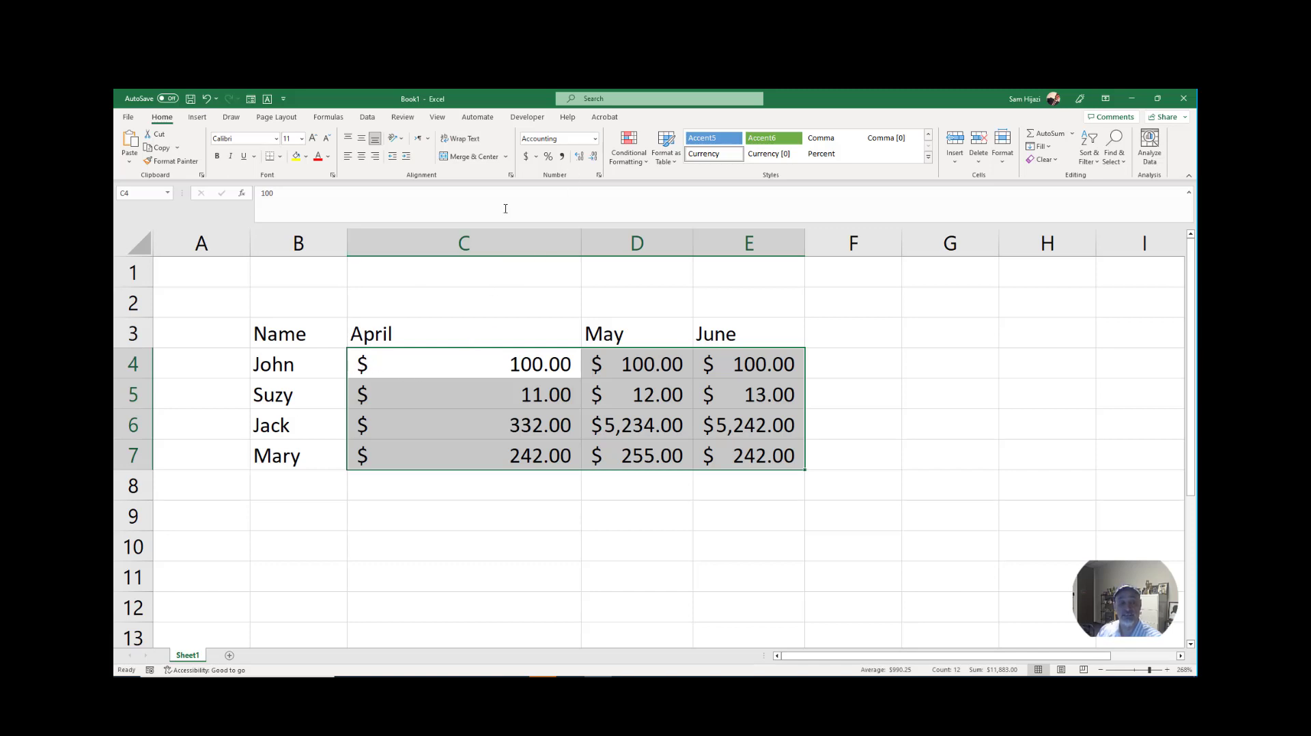
Change the number format of C4:E7 to Currency and accept it with 2 decimal places and the $ symbol.
left_click(594, 139)
left_click(569, 214)
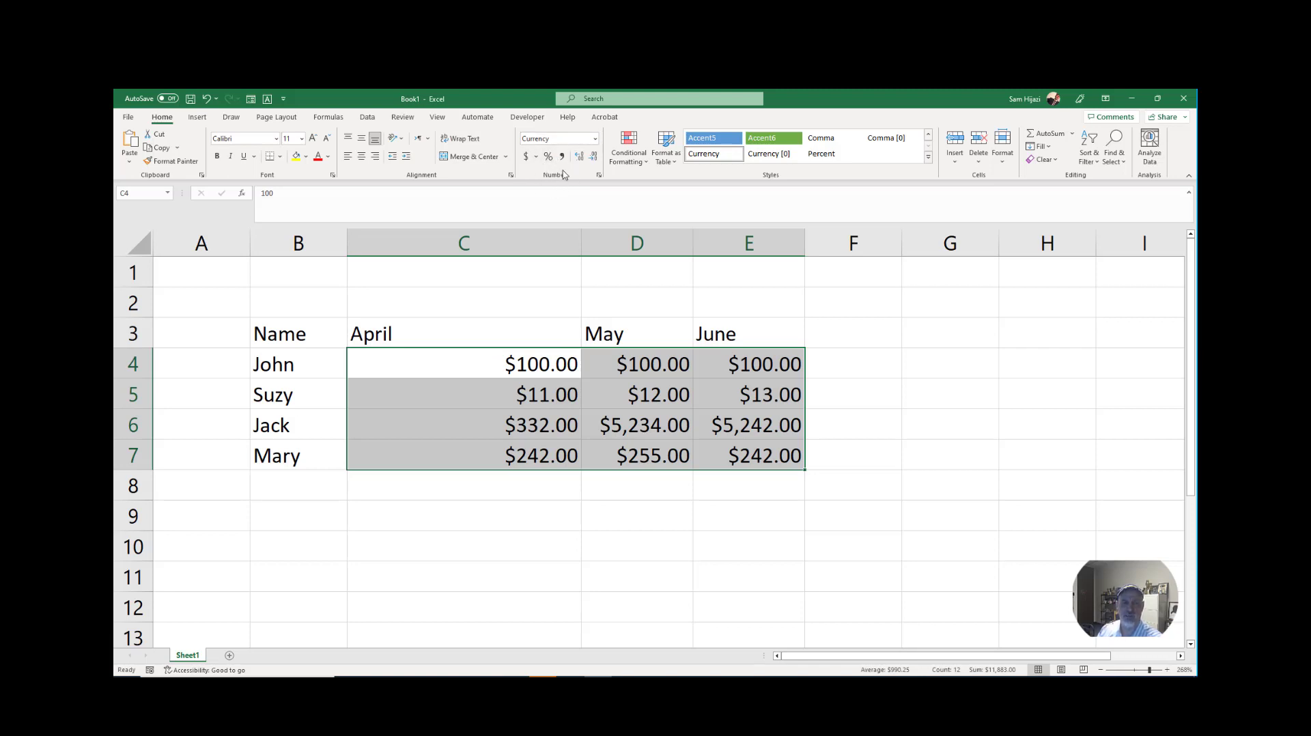
left_click(599, 176)
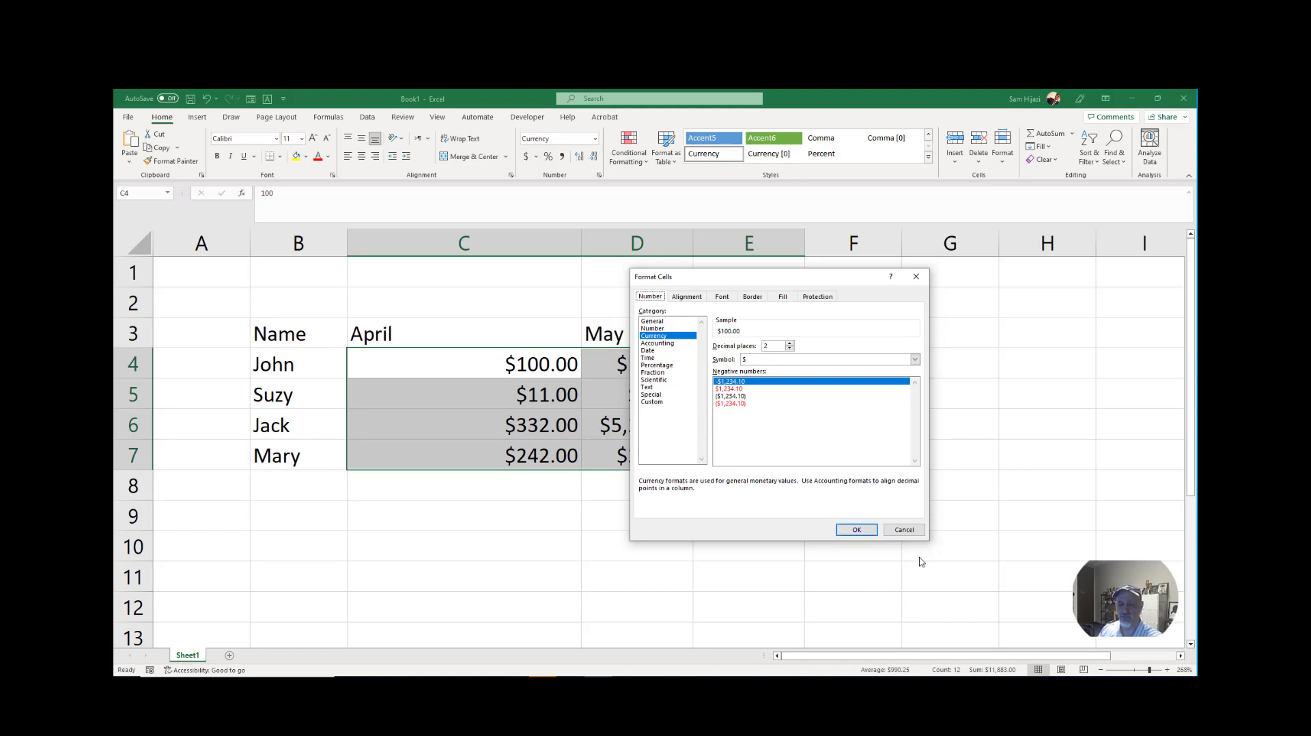
left_click(856, 530)
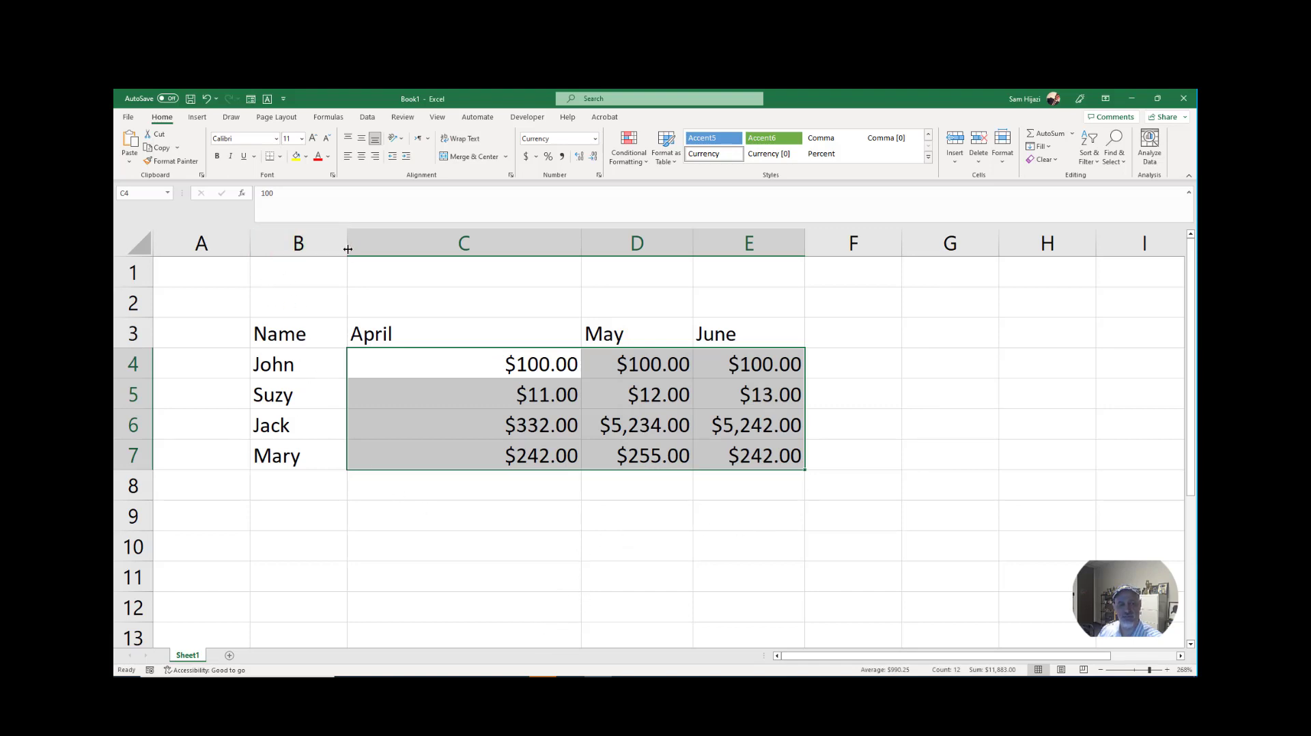
Narrow columns B and C until their contents are cut off, and autofit column C to its contents.
left_click_drag(347, 249, 288, 249)
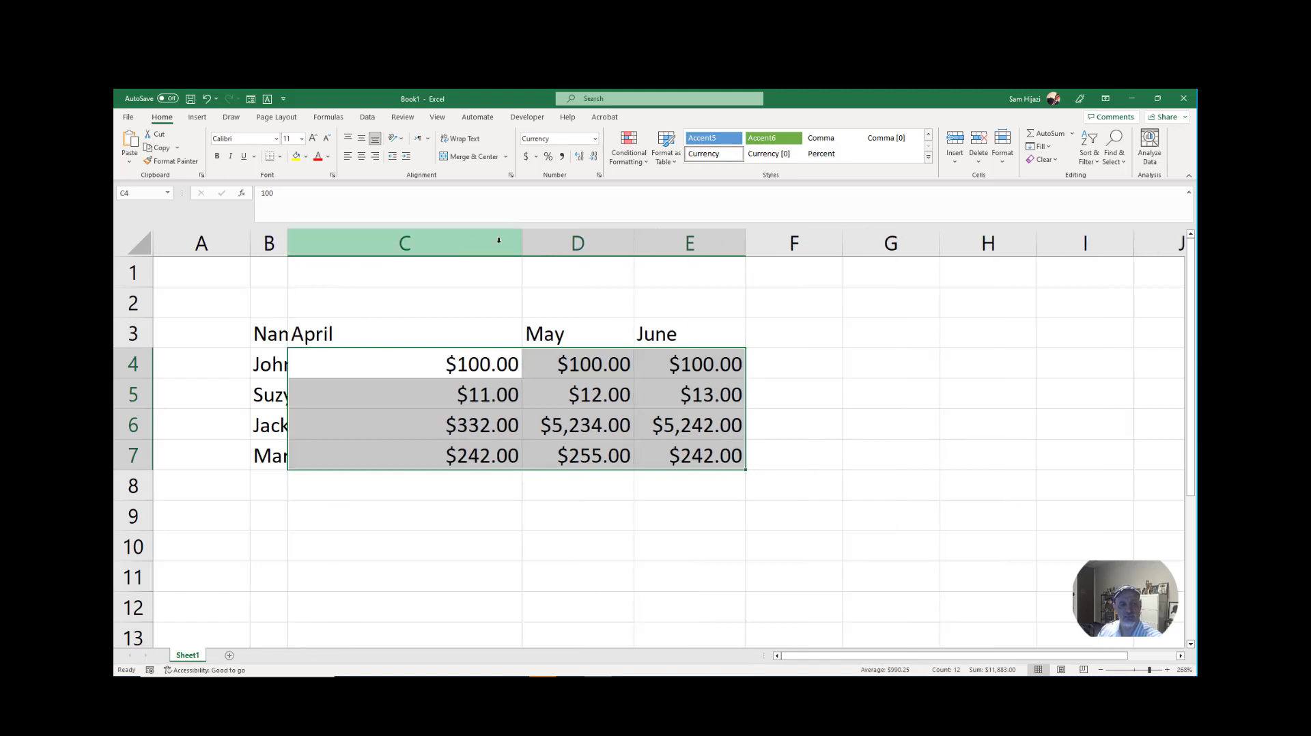
left_click_drag(522, 243, 321, 243)
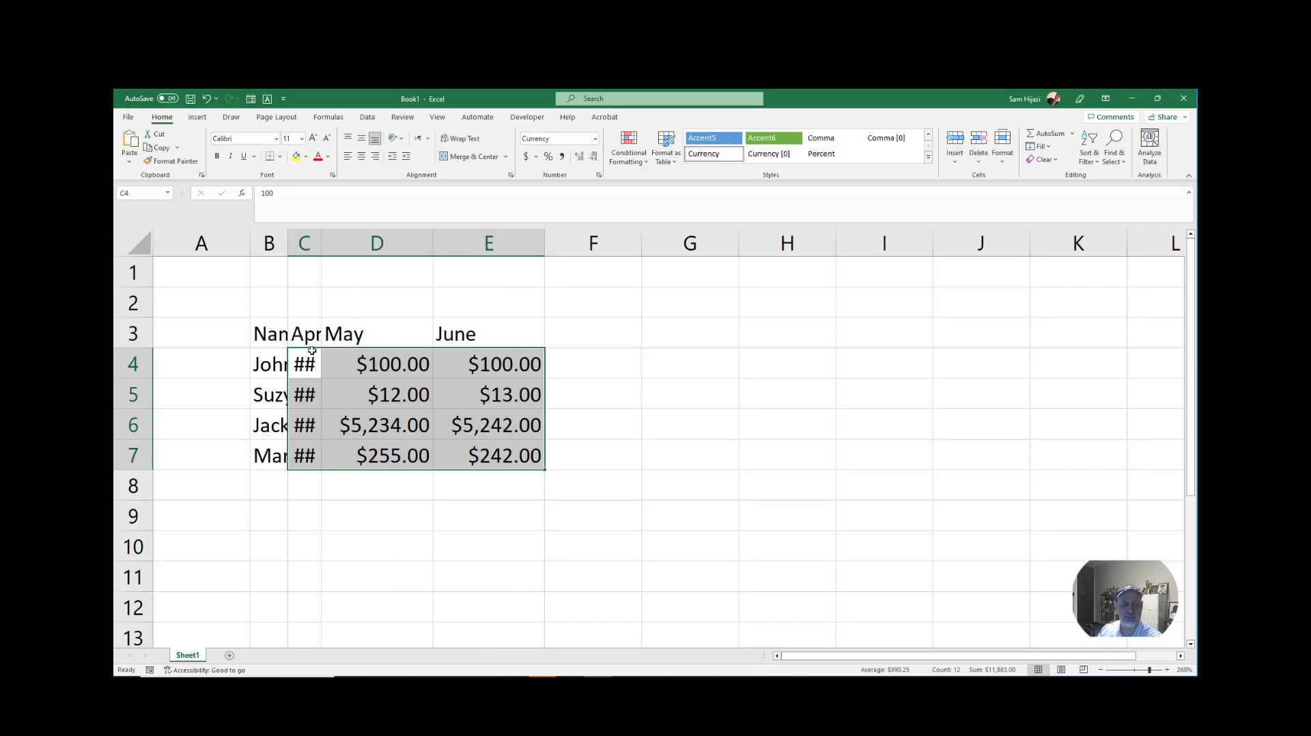
double_click(322, 244)
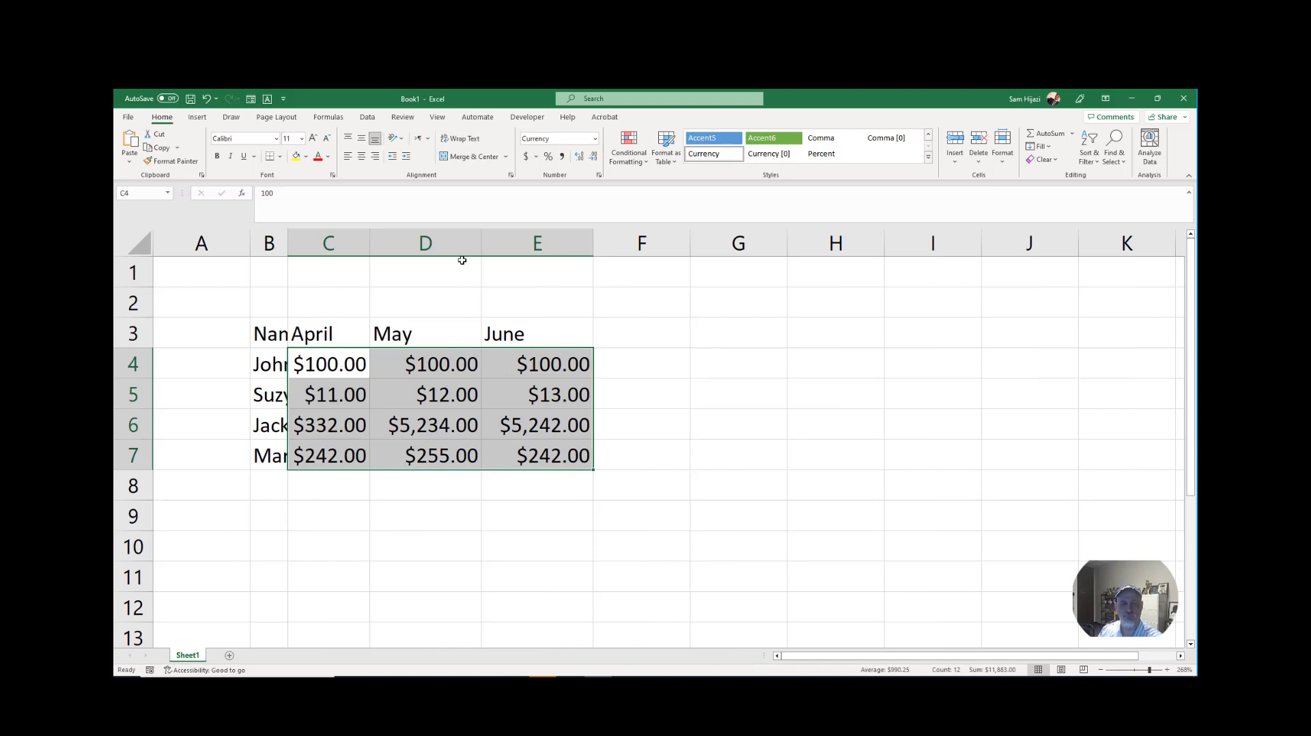
Narrow columns D and E, and shrink the heights of row 4 and row 6 until row 6 is hidden.
left_click_drag(482, 250, 399, 250)
left_click_drag(512, 252, 446, 252)
left_click_drag(141, 380, 141, 359)
left_click_drag(147, 416, 157, 386)
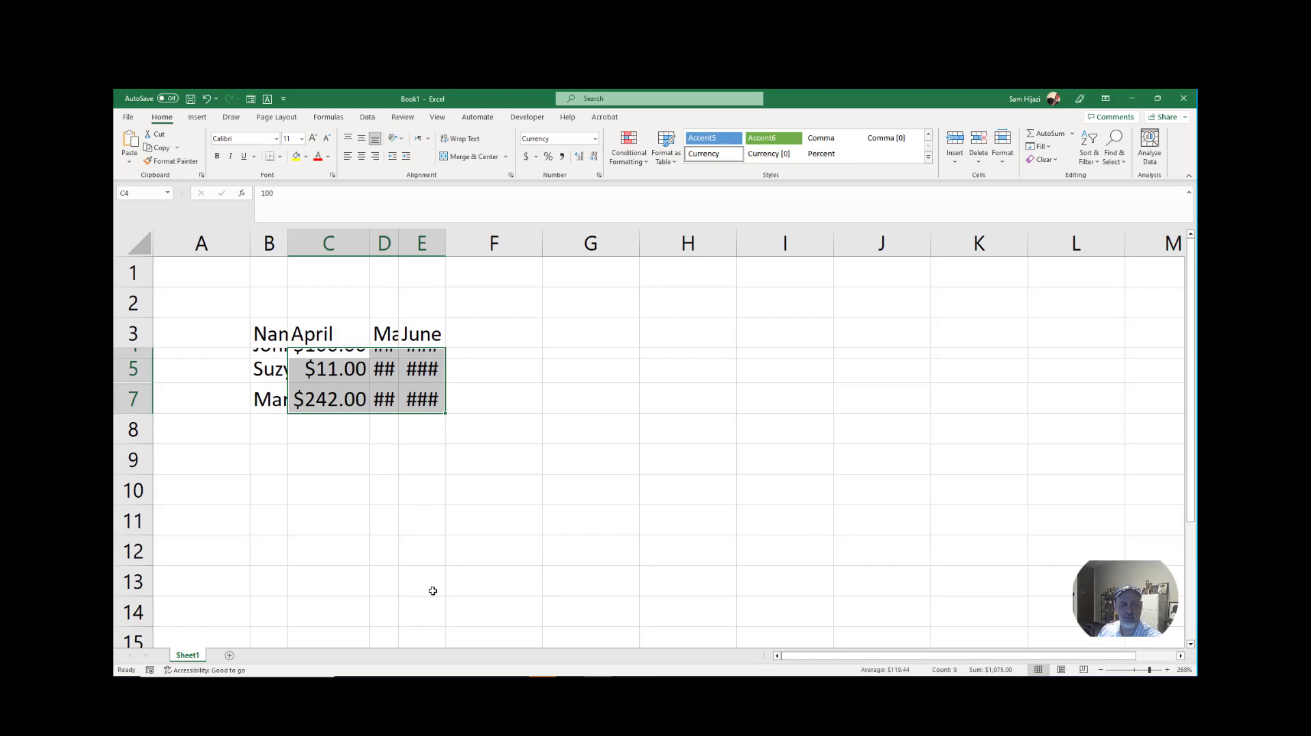
Autofit all column widths and row heights of the whole sheet to their contents.
left_click(132, 246)
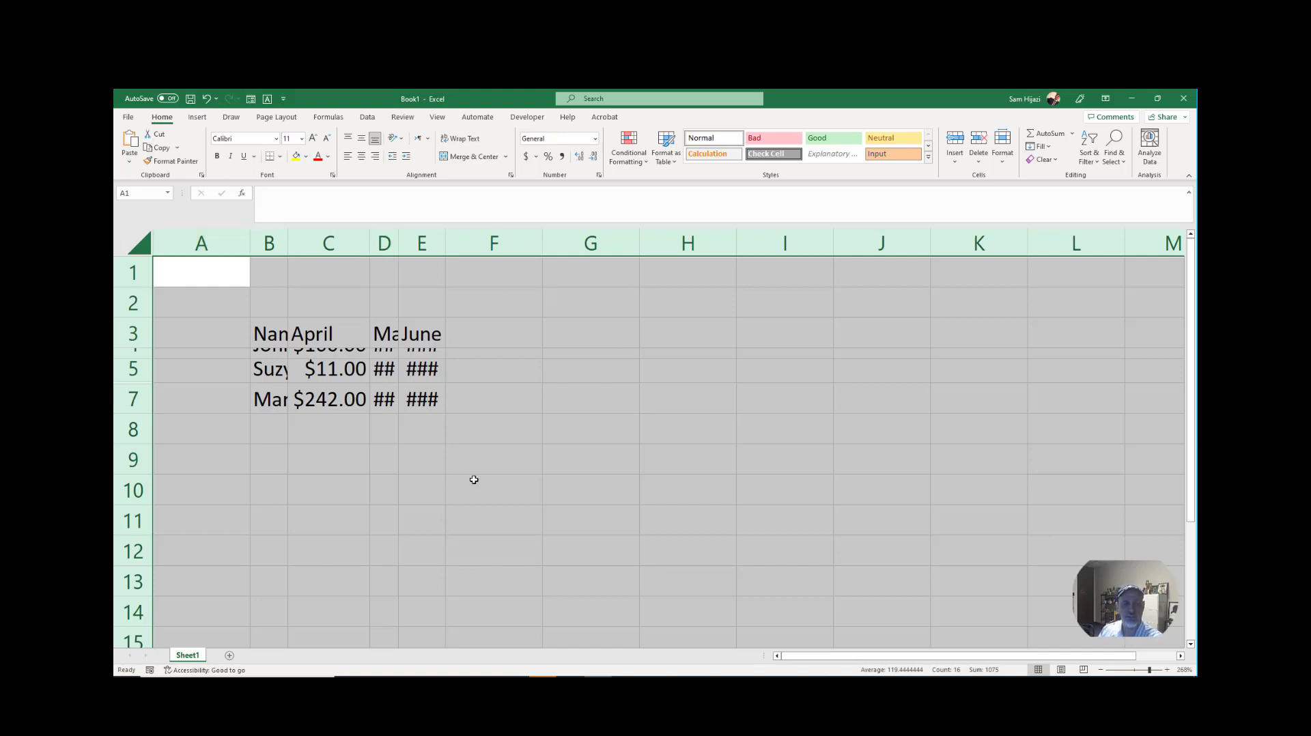
double_click(370, 243)
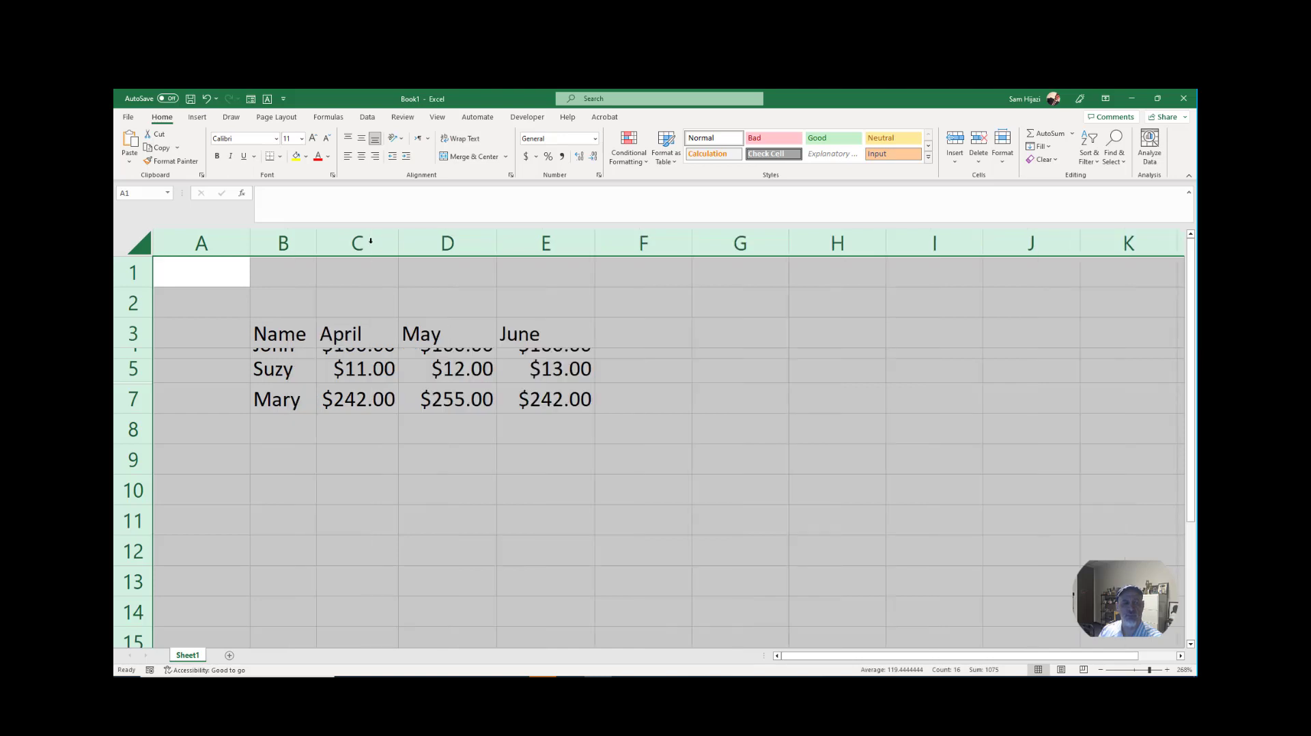
double_click(138, 317)
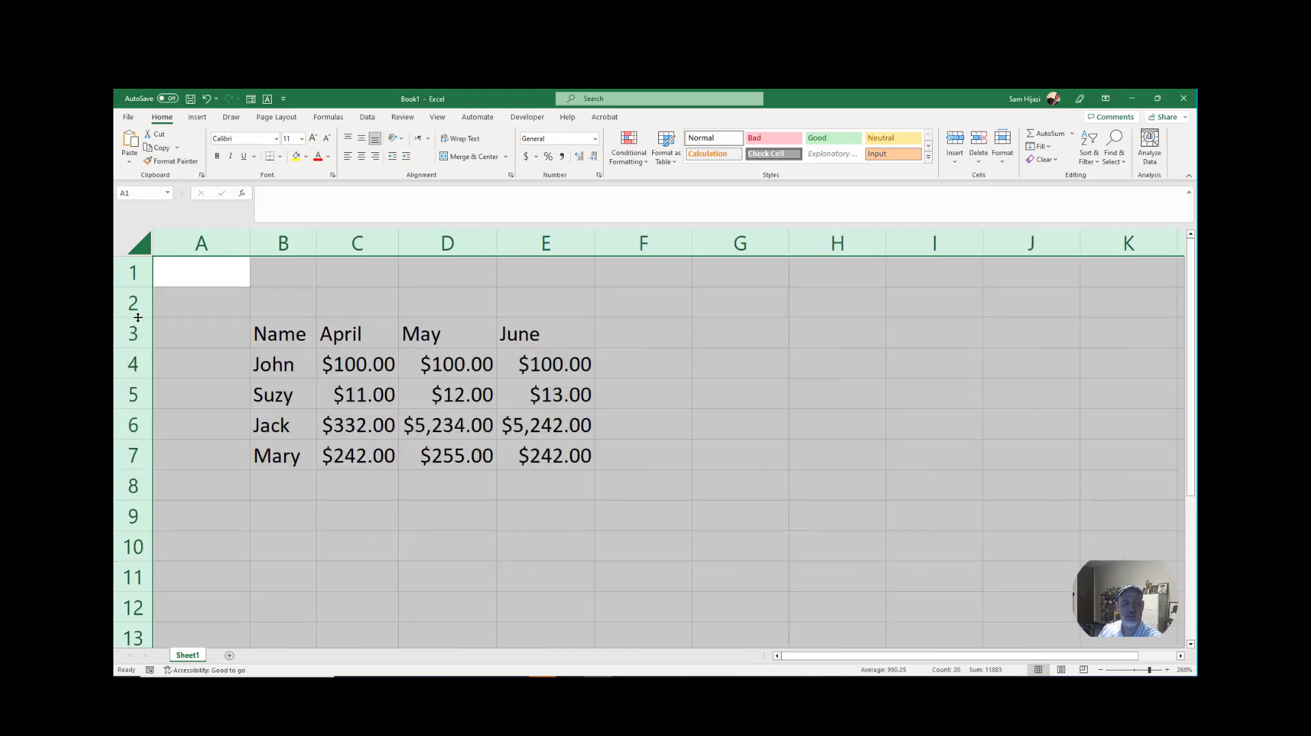
left_click(421, 514)
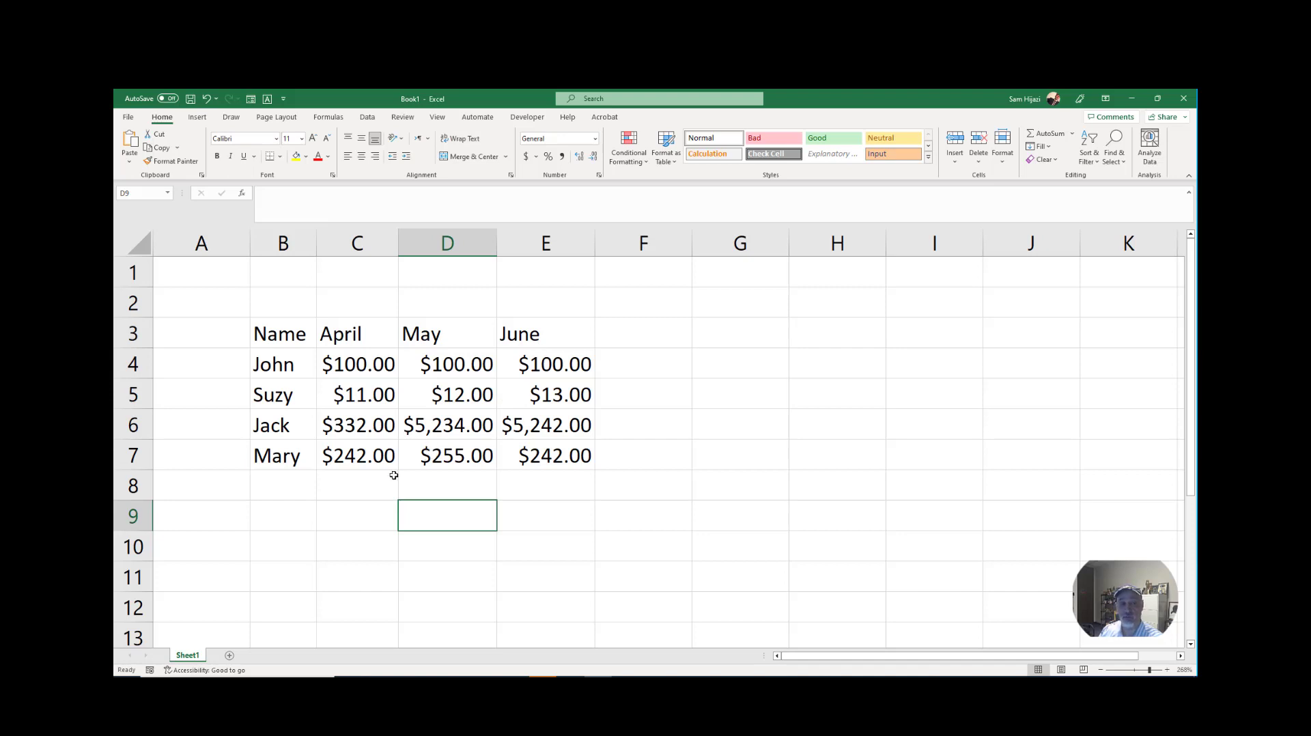
Widen columns B through E to one equal width and make rows 3 through 7 slightly taller at one equal height.
left_click_drag(301, 243, 513, 239)
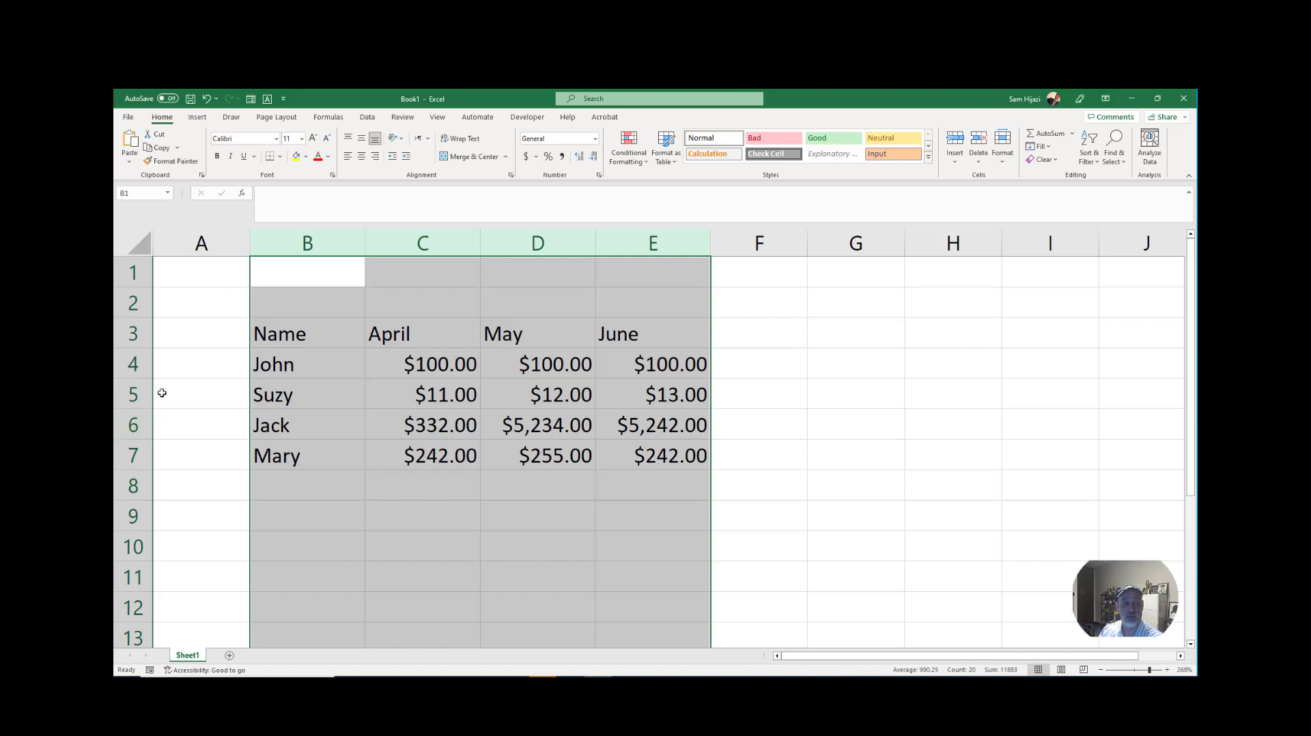
left_click_drag(137, 332, 130, 454)
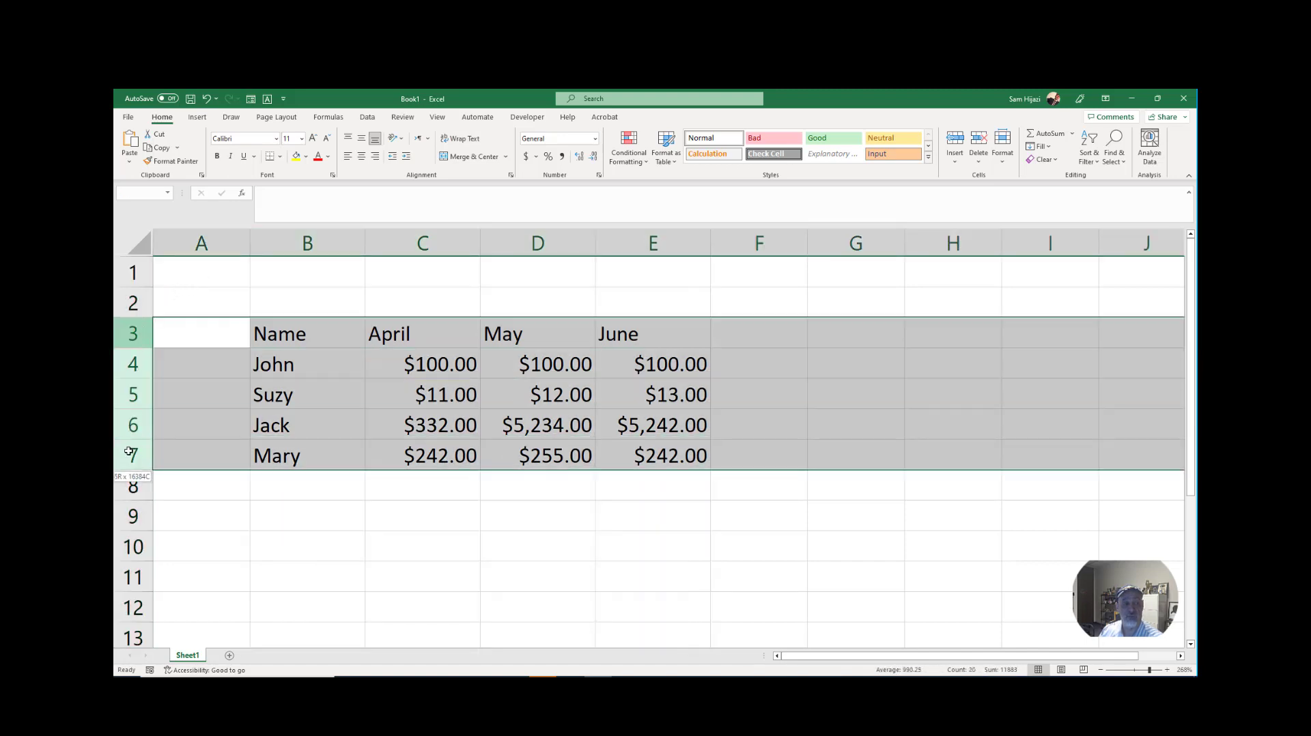
left_click_drag(137, 409, 135, 428)
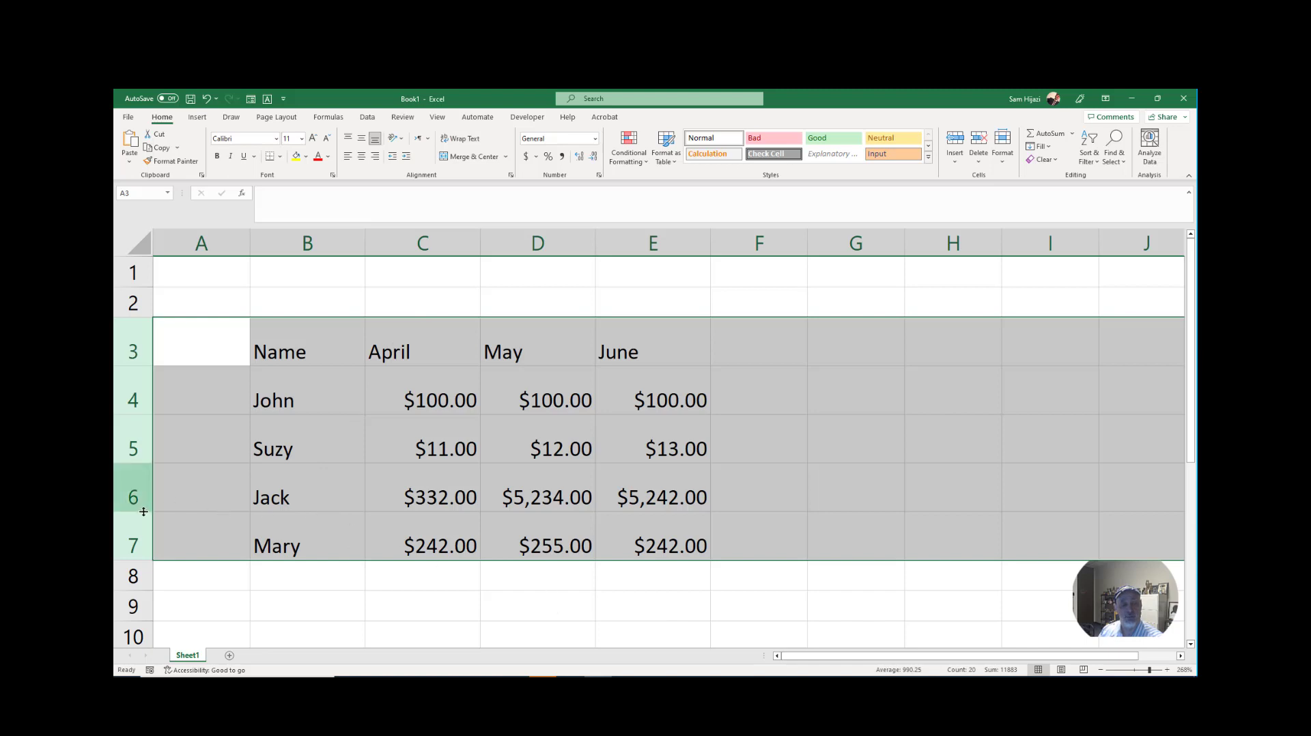
left_click_drag(143, 512, 143, 496)
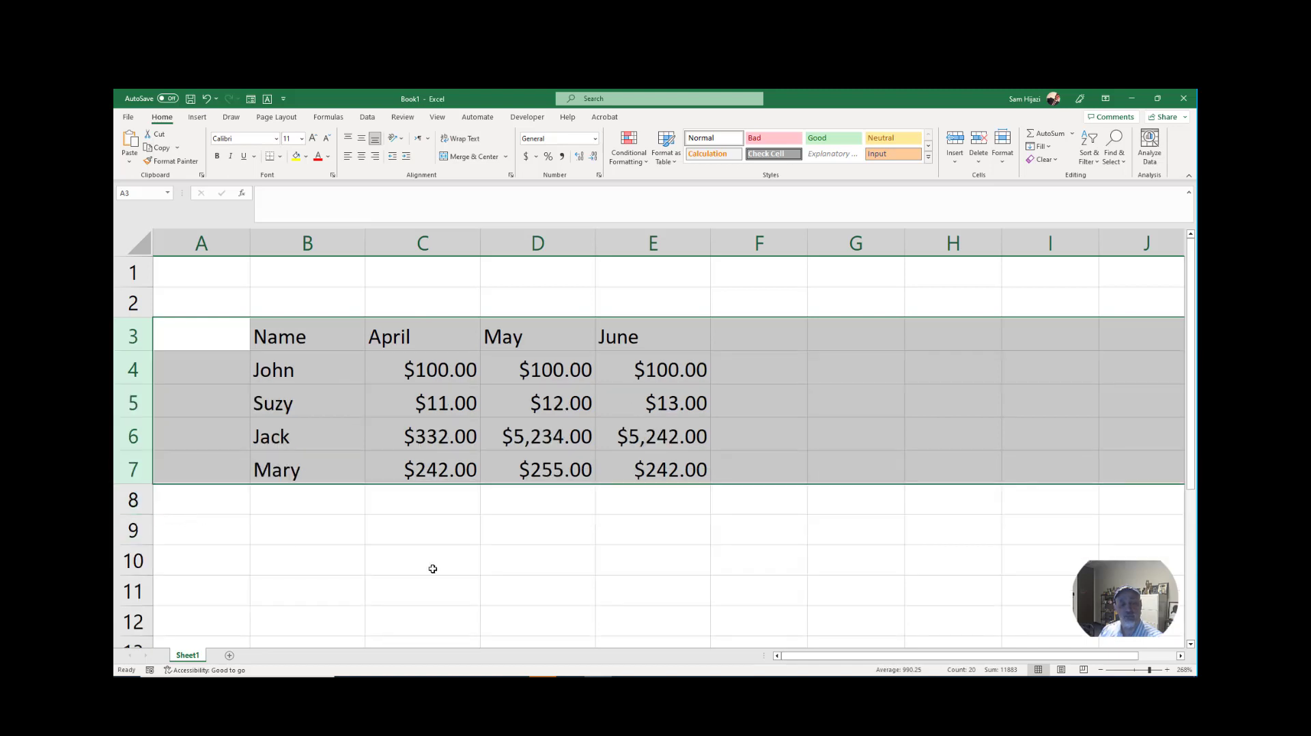
left_click(492, 561)
Add the header Total in cell F3, beside the June column.
left_click(755, 336)
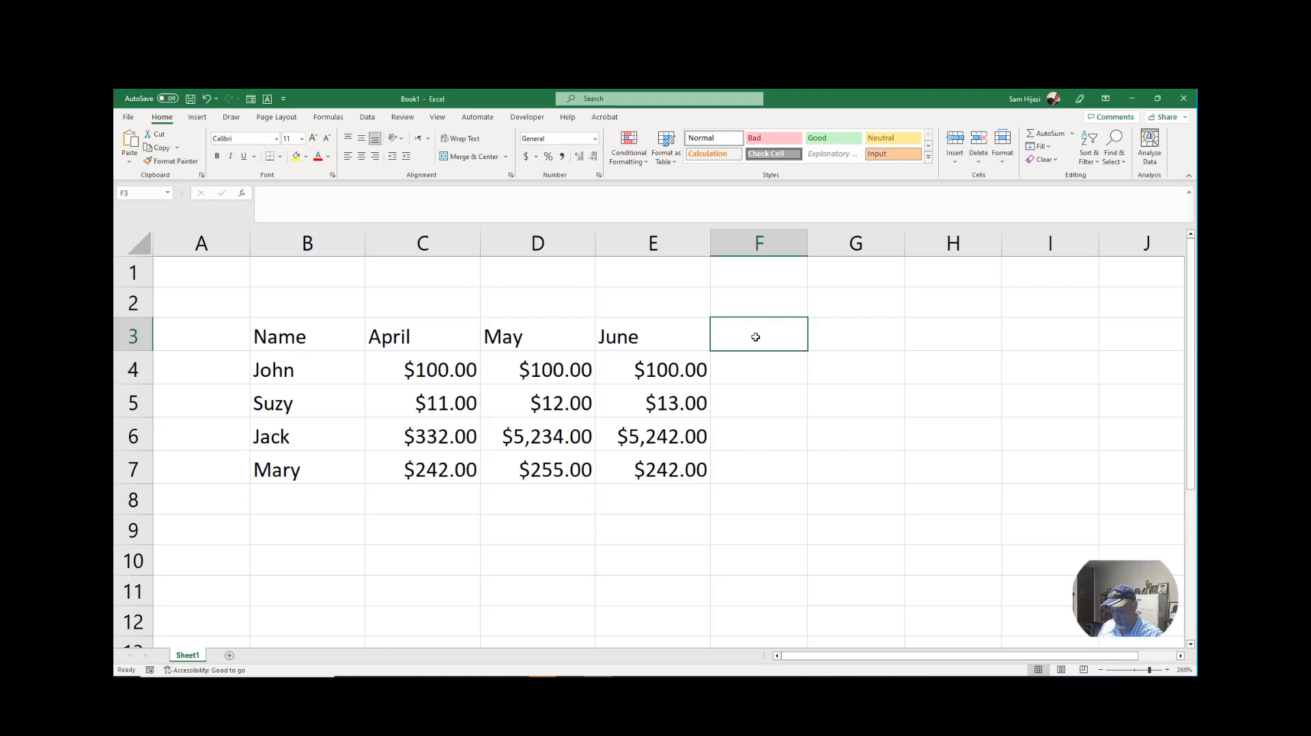
type("Total")
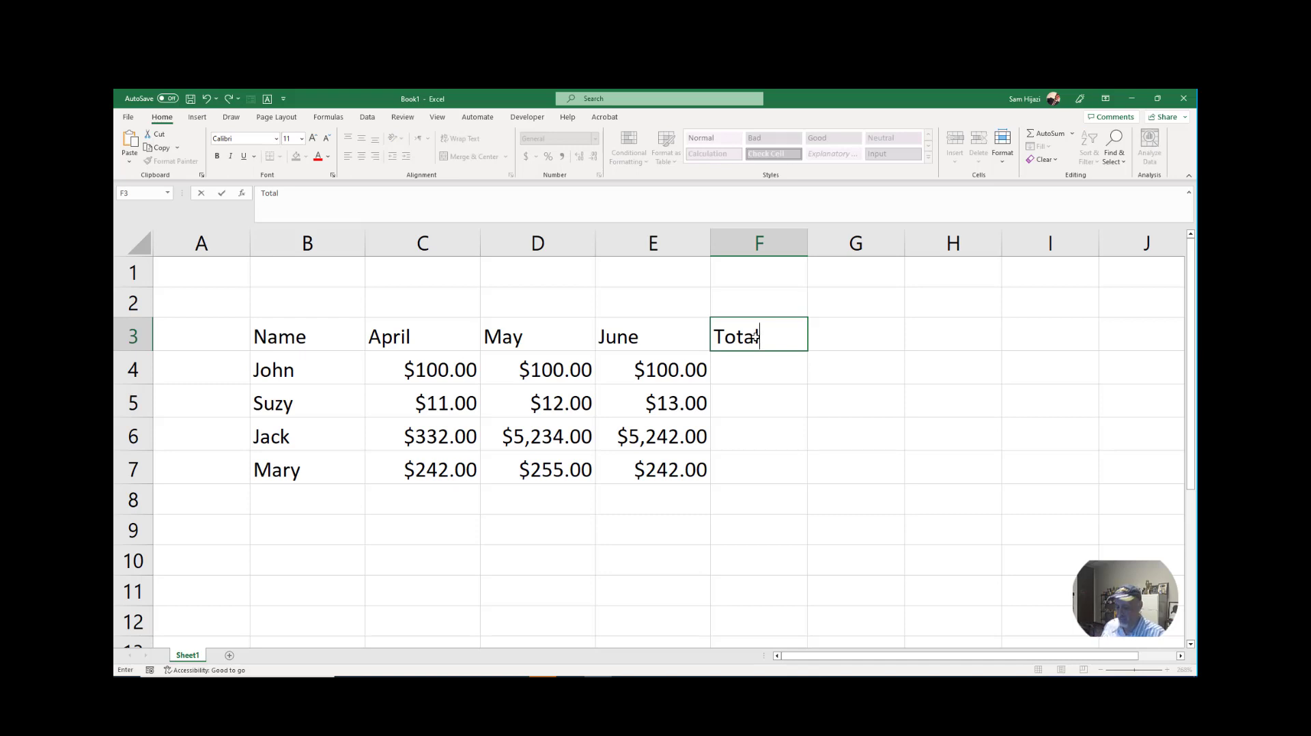
key("Return")
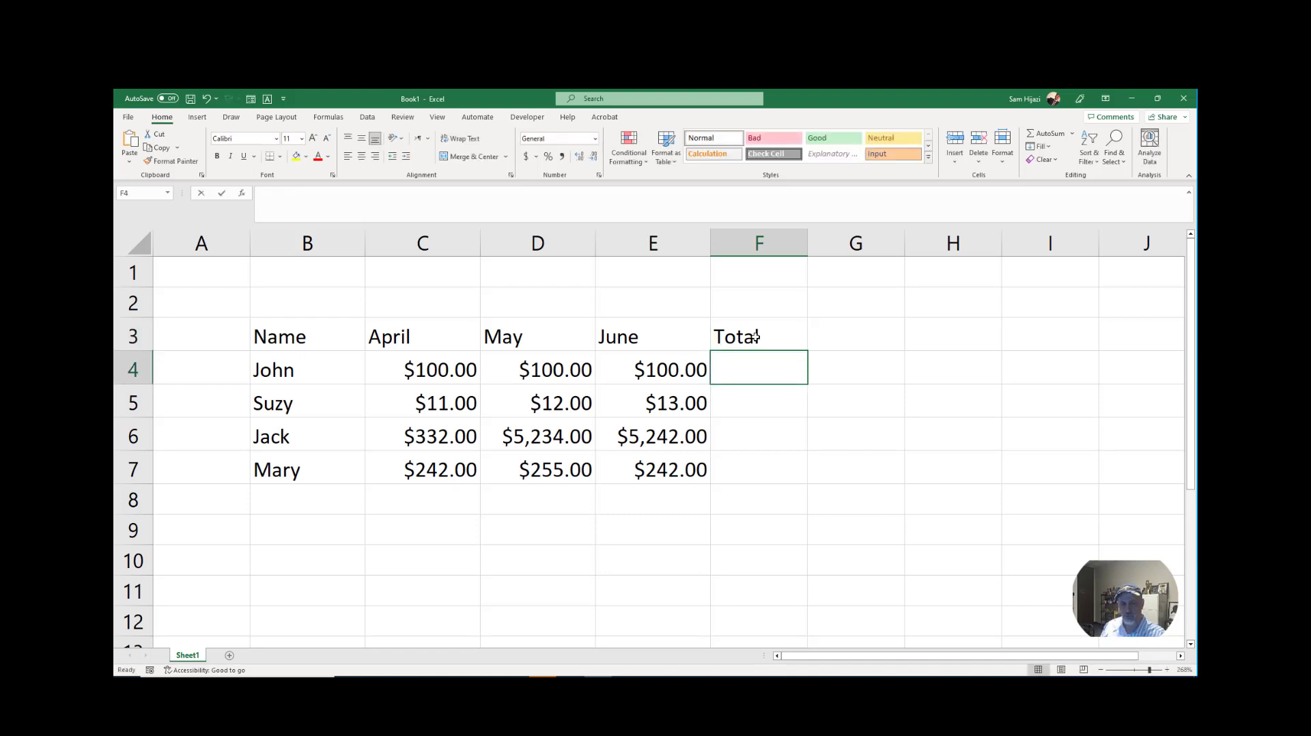
Enter the formula =100+100+100 in cell F4 and fill it down through F7.
type("=")
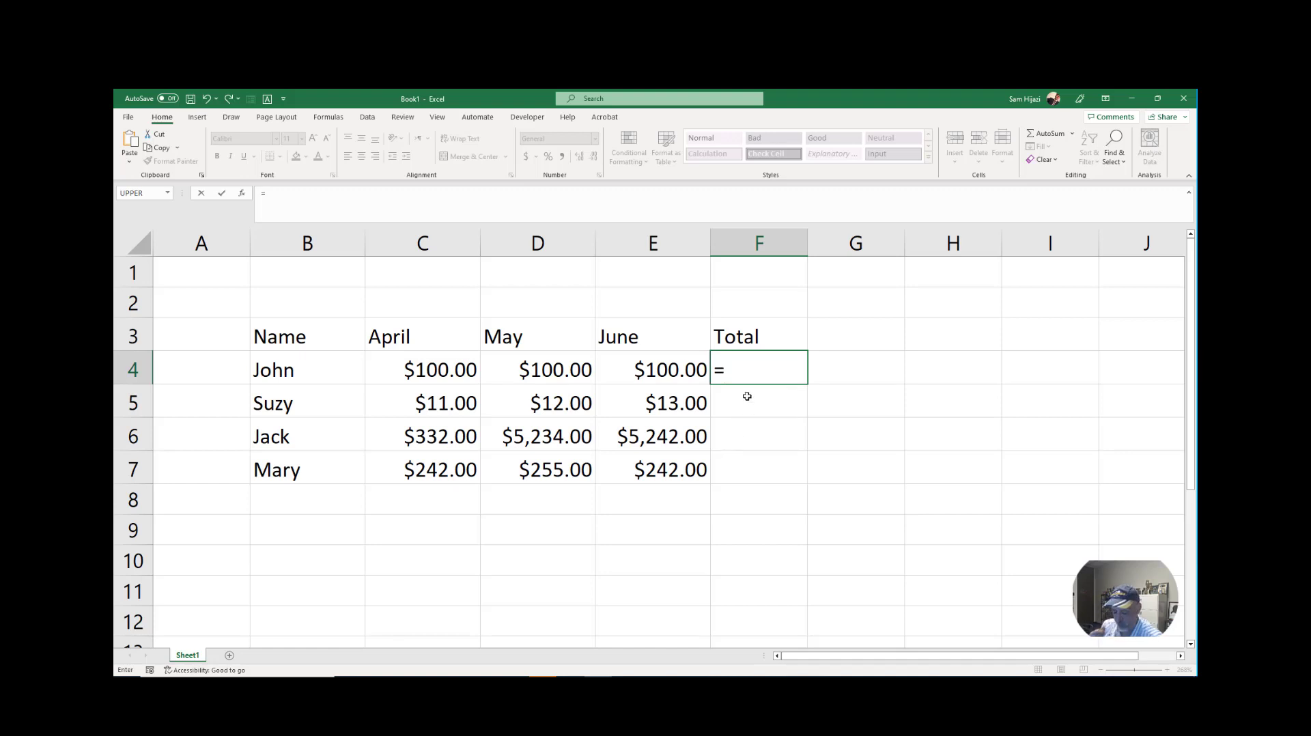
type("100")
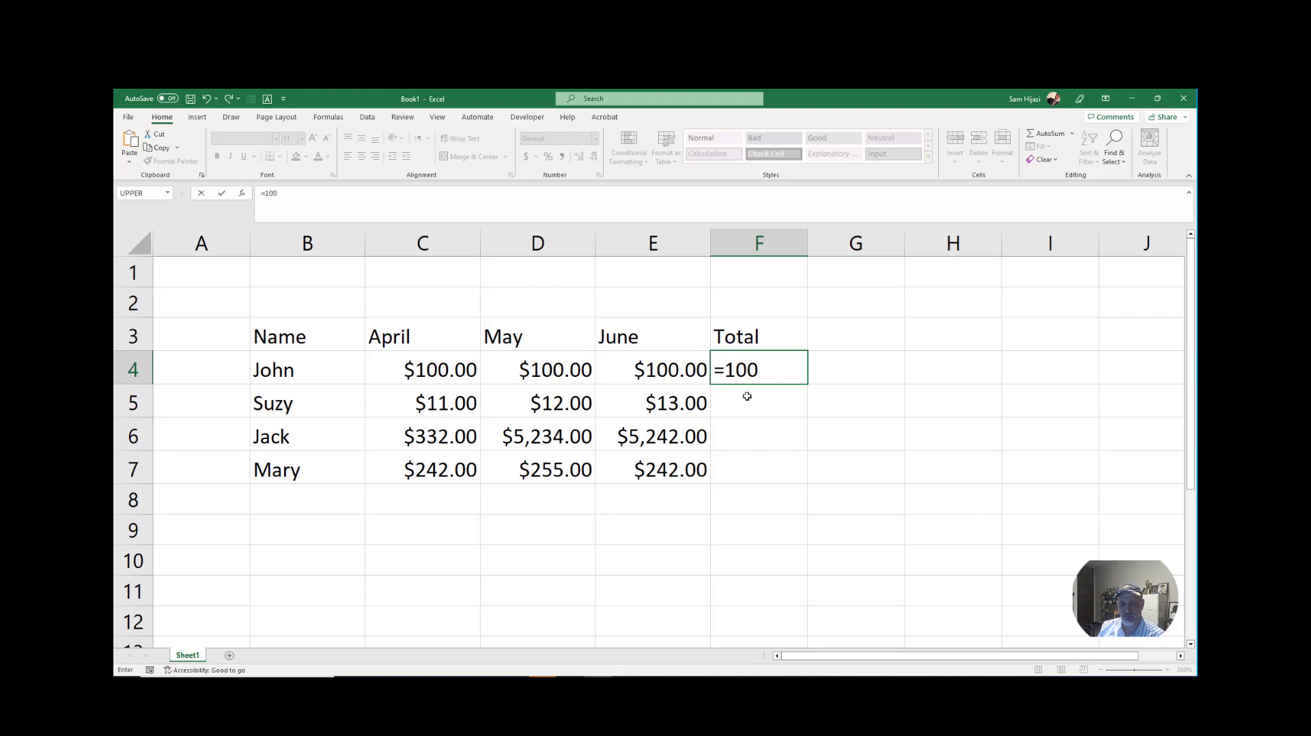
type("+")
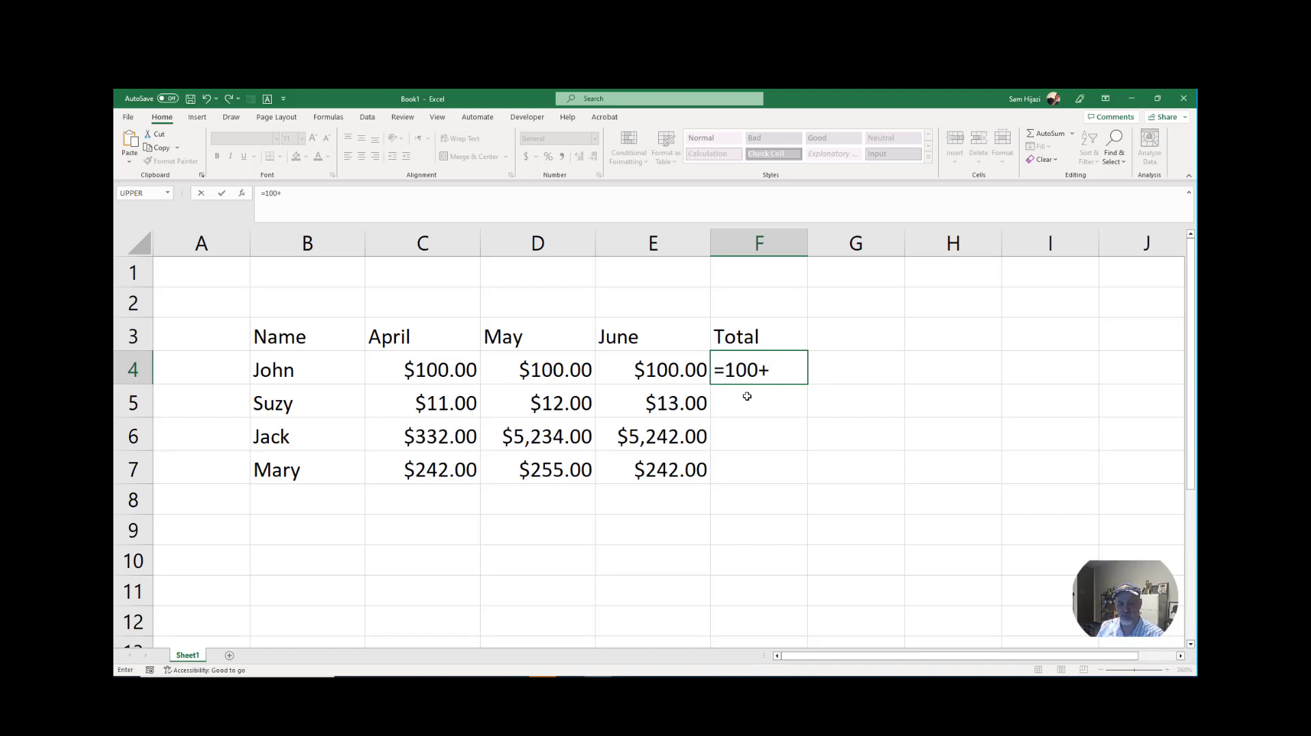
type("100+100")
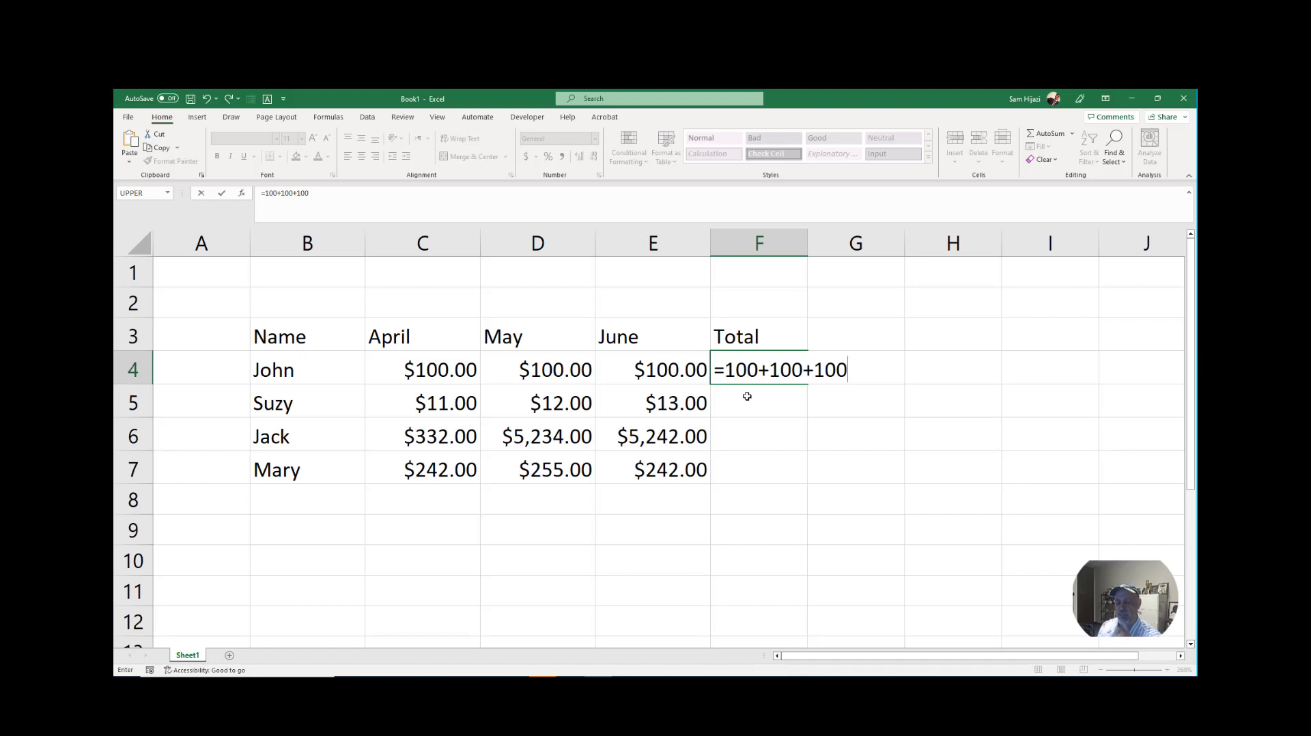
key("Return")
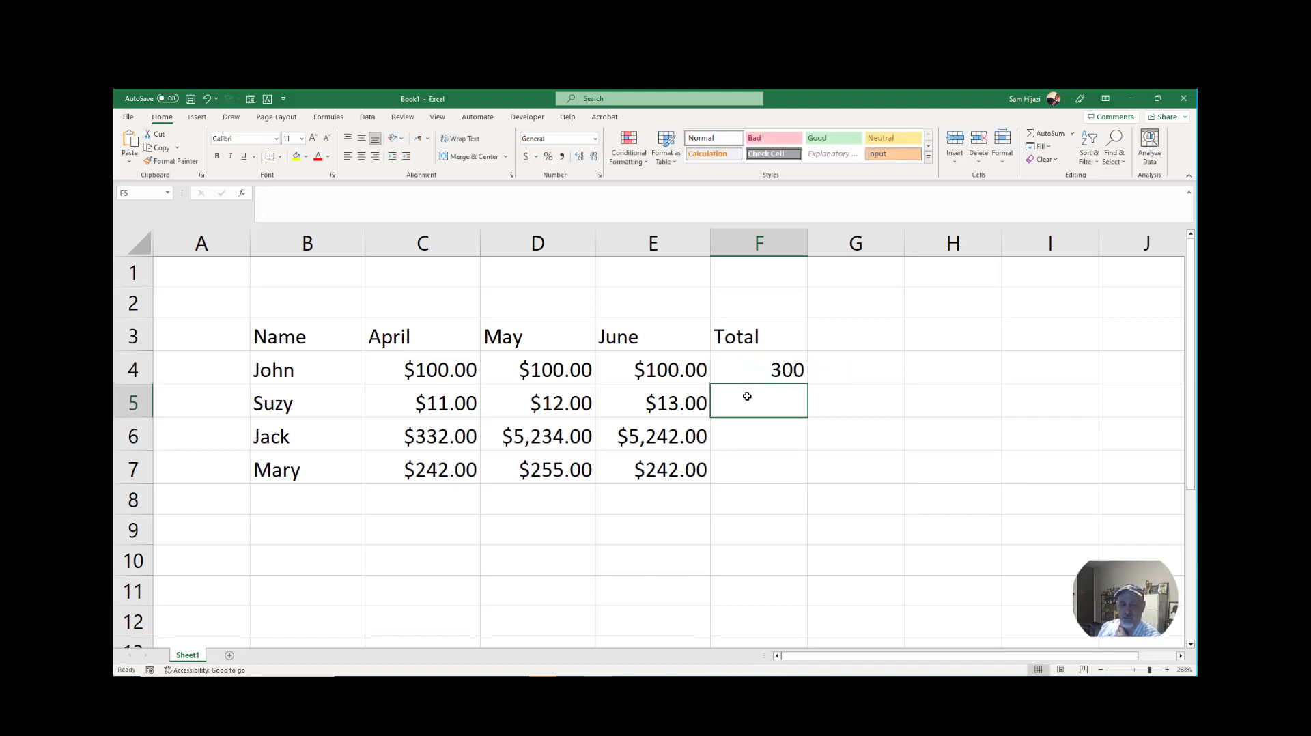
left_click(799, 369)
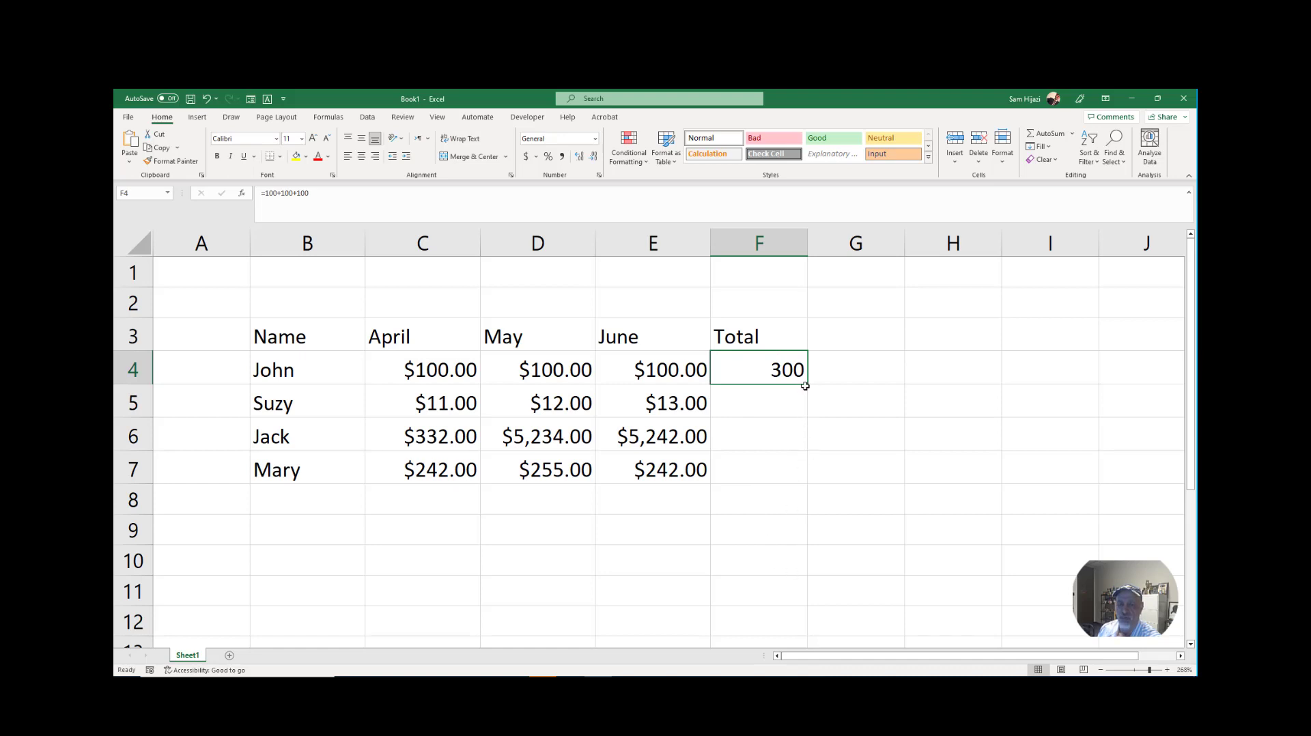
left_click_drag(804, 386, 797, 477)
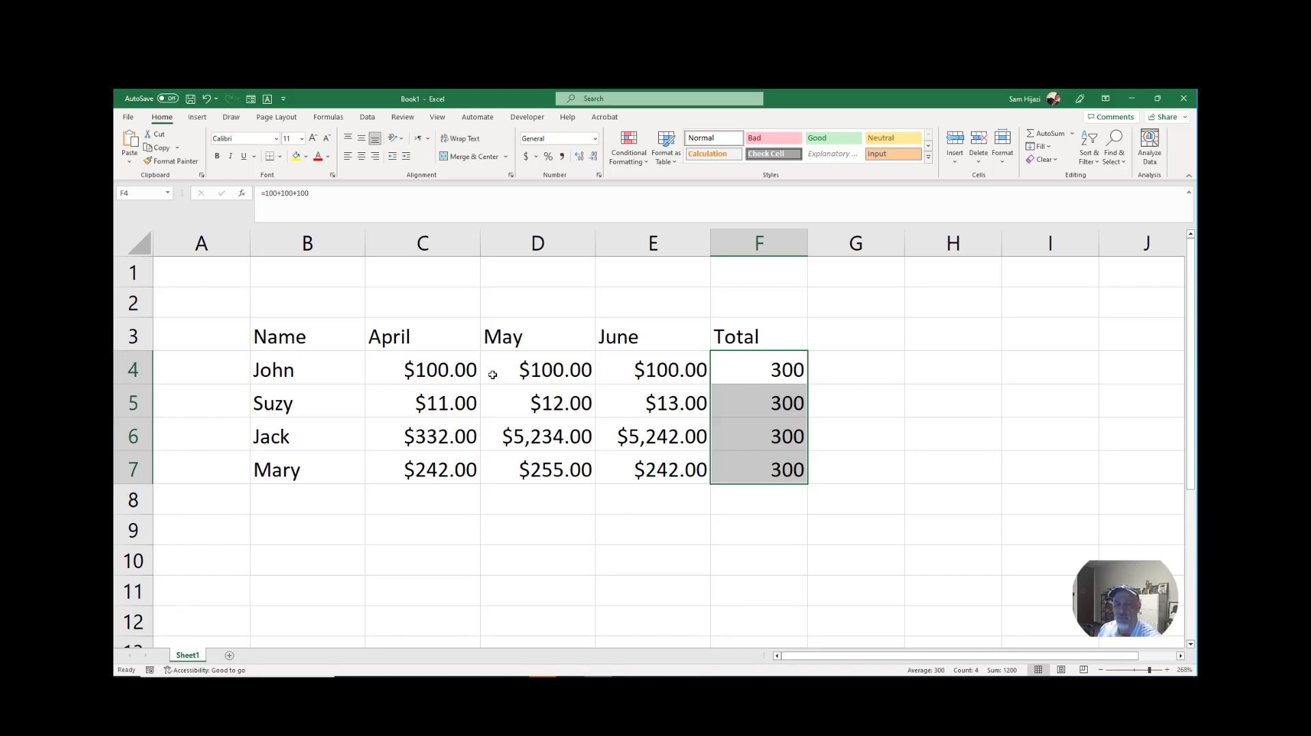
Change the April amount in cell C4 to 200.
left_click(467, 369)
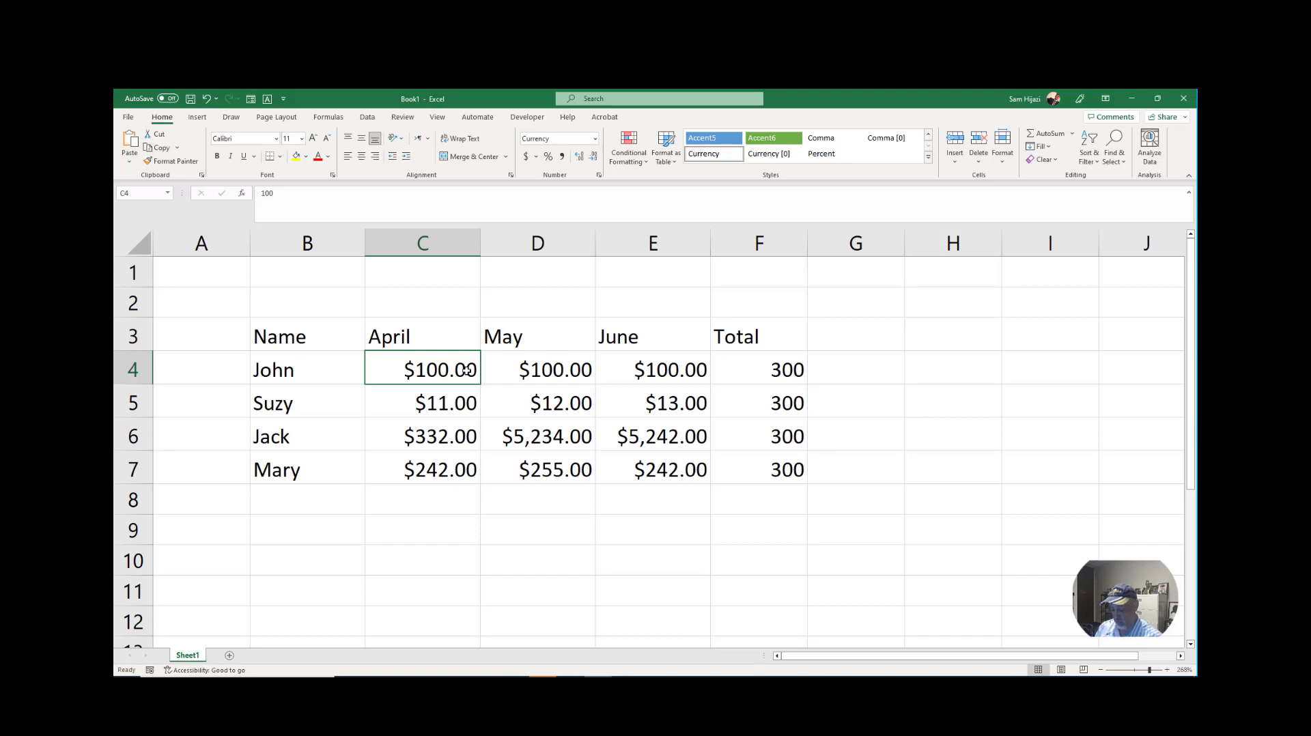
type("200")
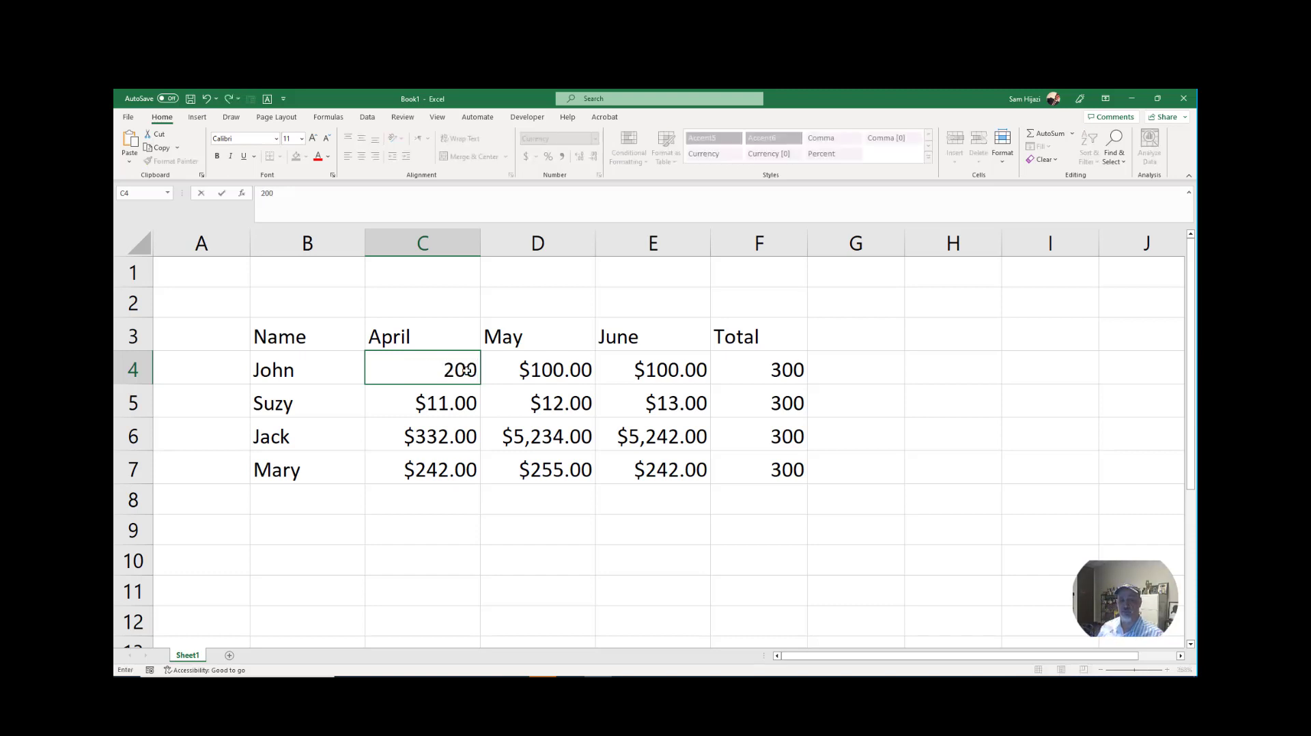
key("Return")
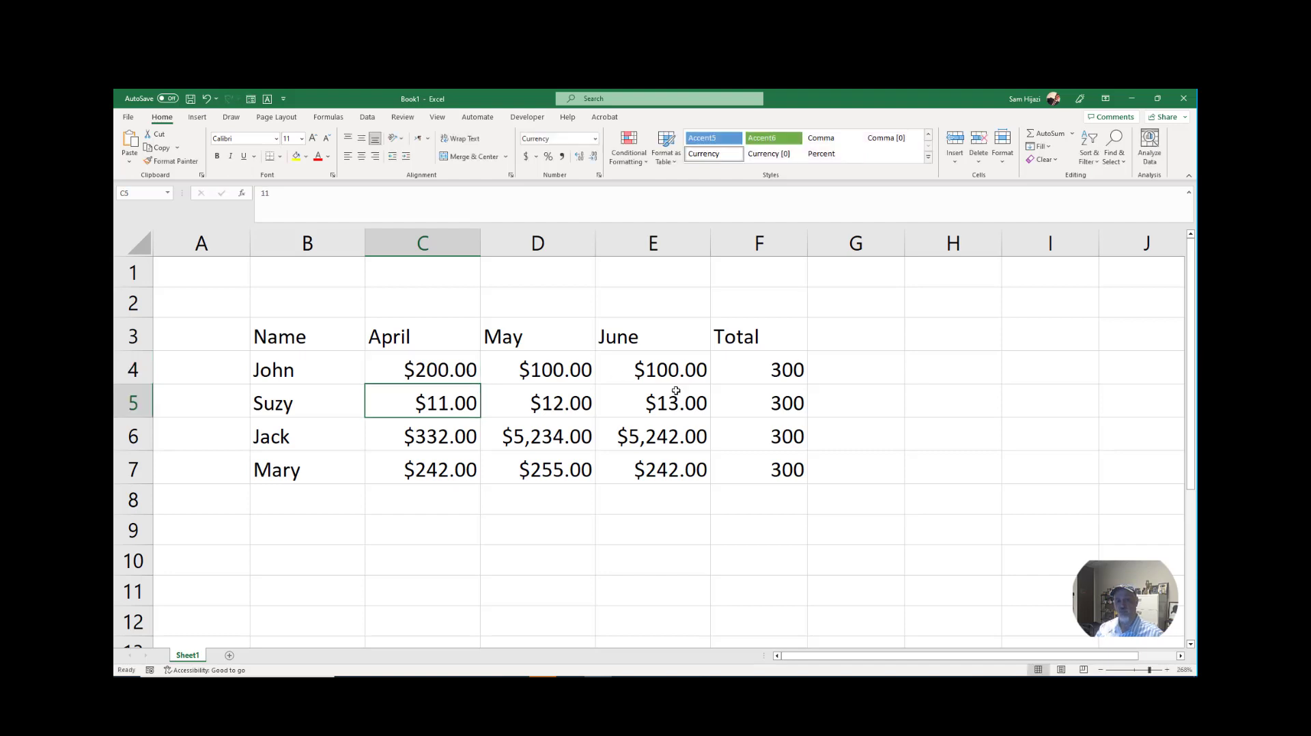
Replace the typed numbers in the F4 total with cell references so the formula reads =C4+D4+E4.
left_click(738, 370)
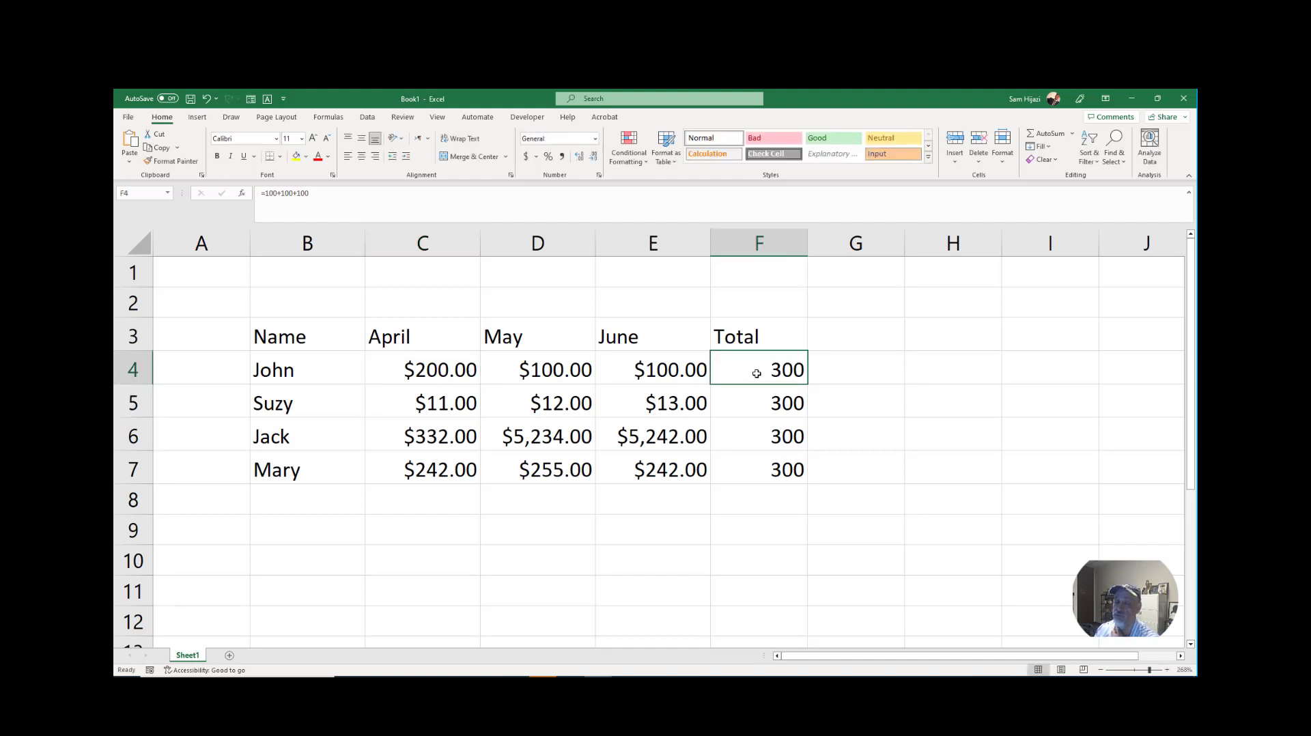
double_click(750, 366)
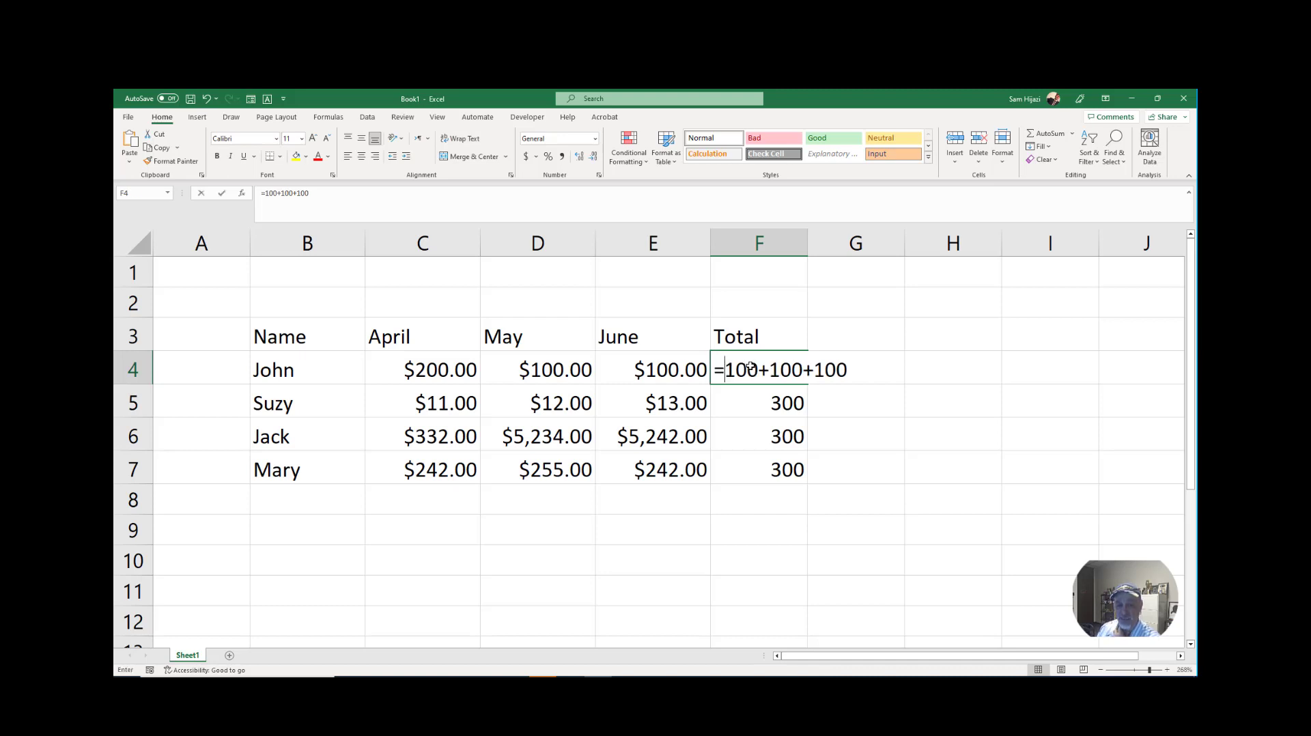
key("BackSpace")
key("BackSpace")
key("BackSpace")
key("BackSpace")
key("BackSpace")
key("BackSpace")
key("BackSpace")
key("BackSpace")
key("BackSpace")
key("BackSpace")
key("BackSpace")
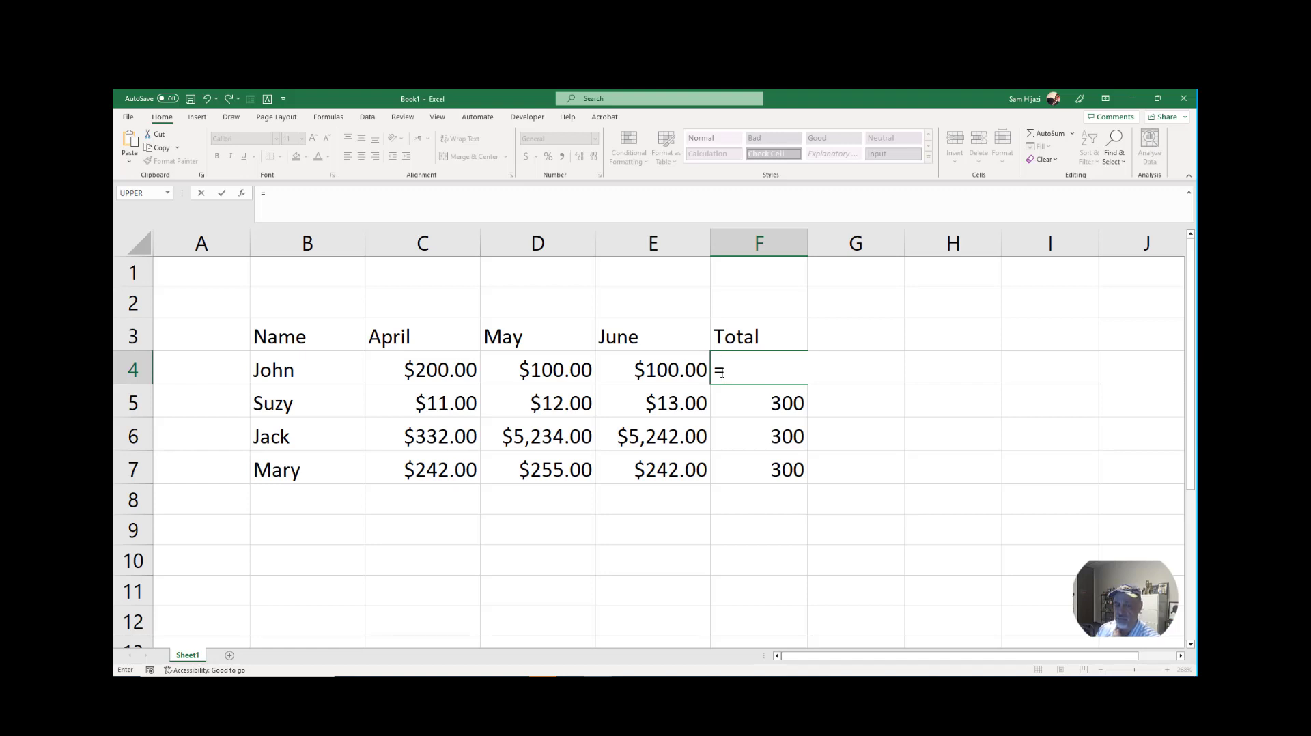
left_click_drag(740, 373, 705, 378)
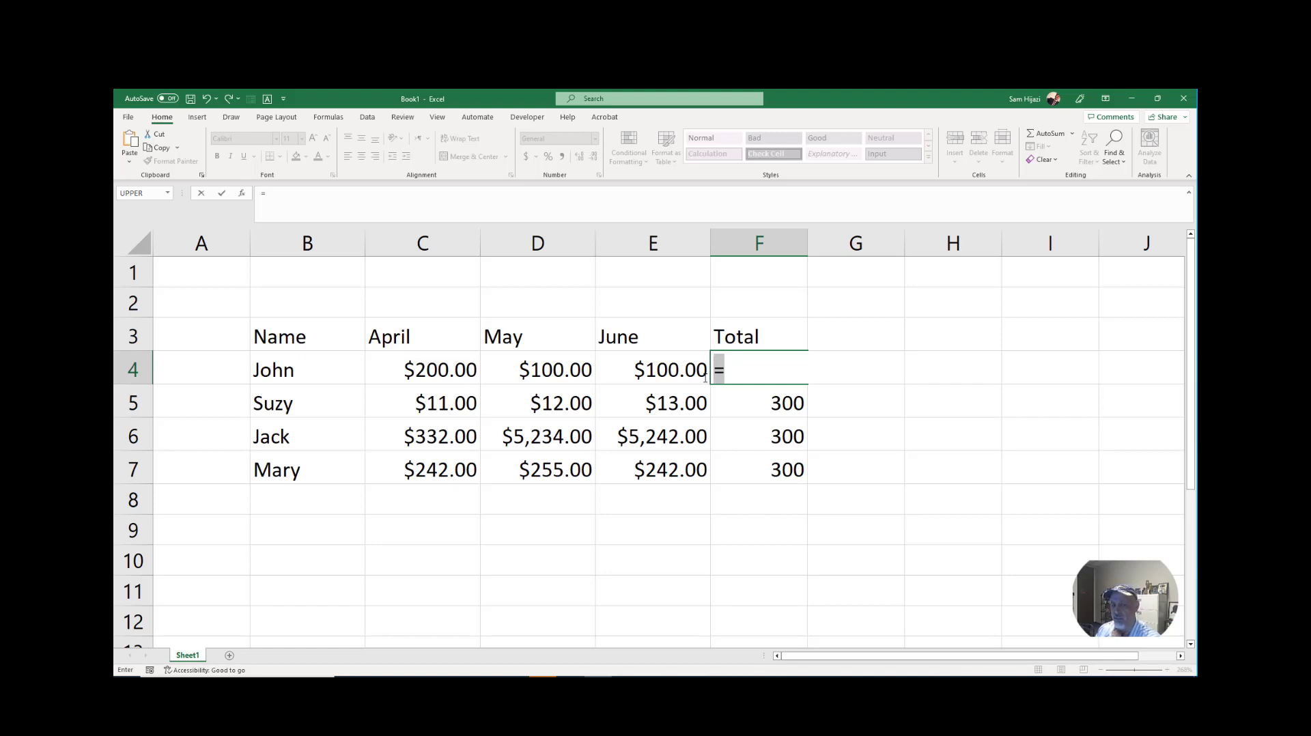
left_click(754, 367)
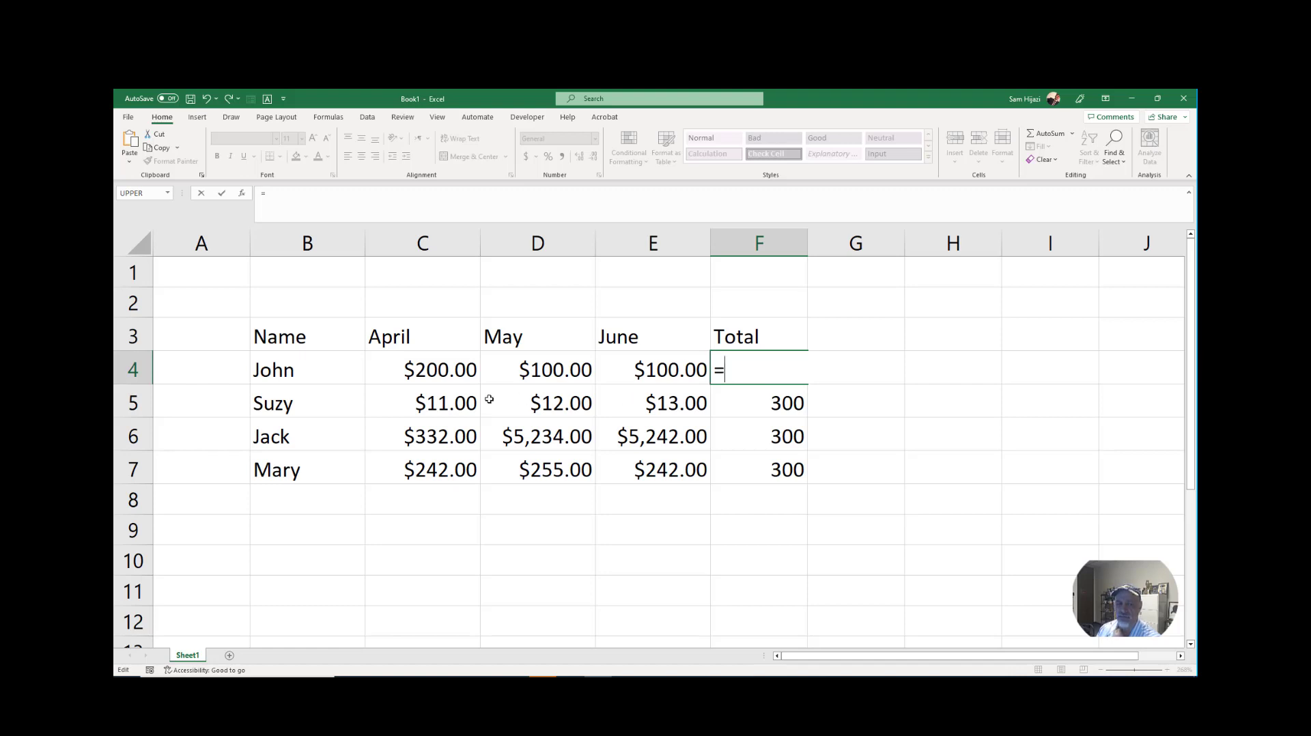
left_click(460, 376)
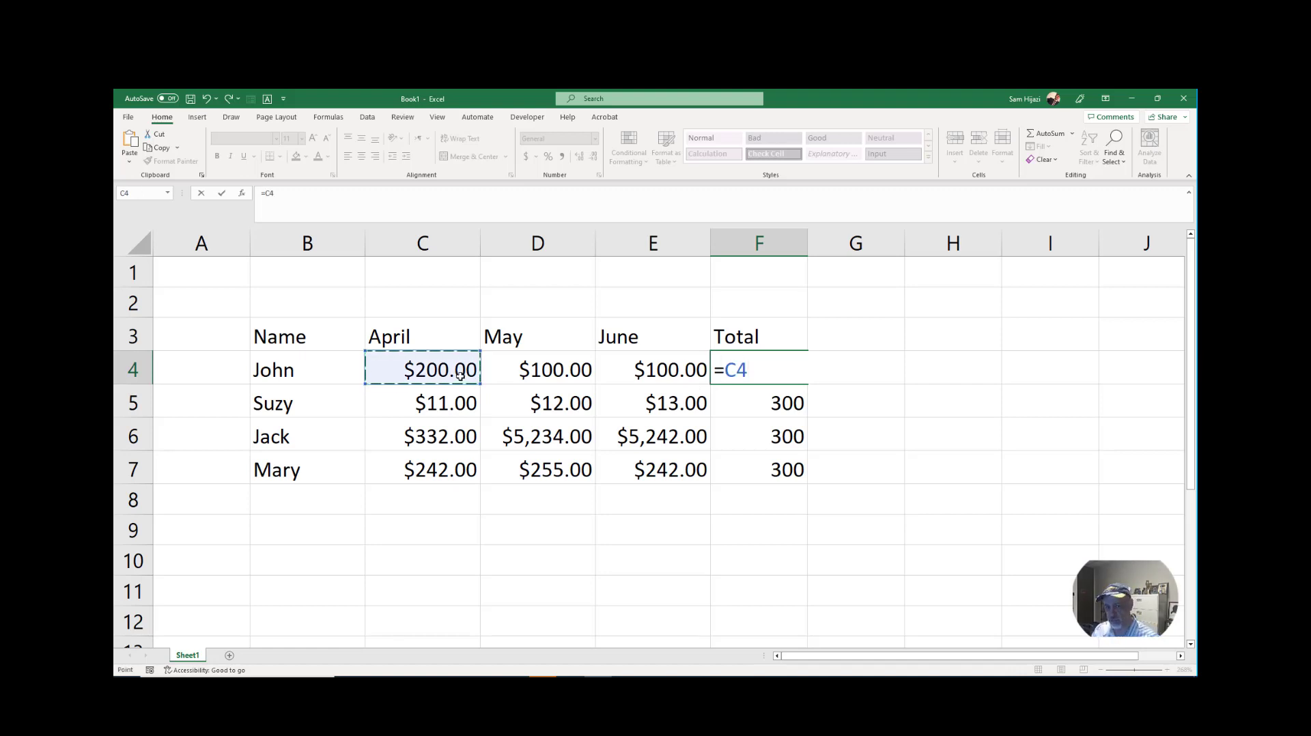
type("+")
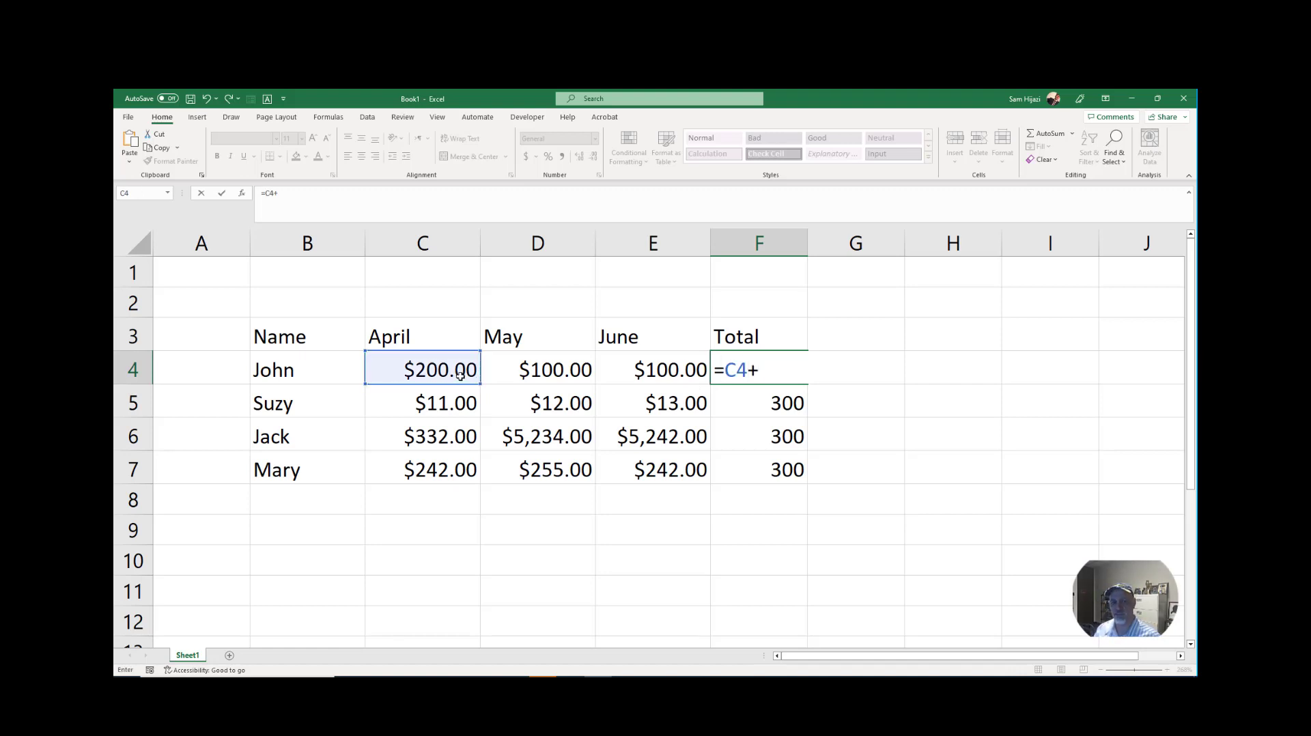
left_click(518, 360)
type("+")
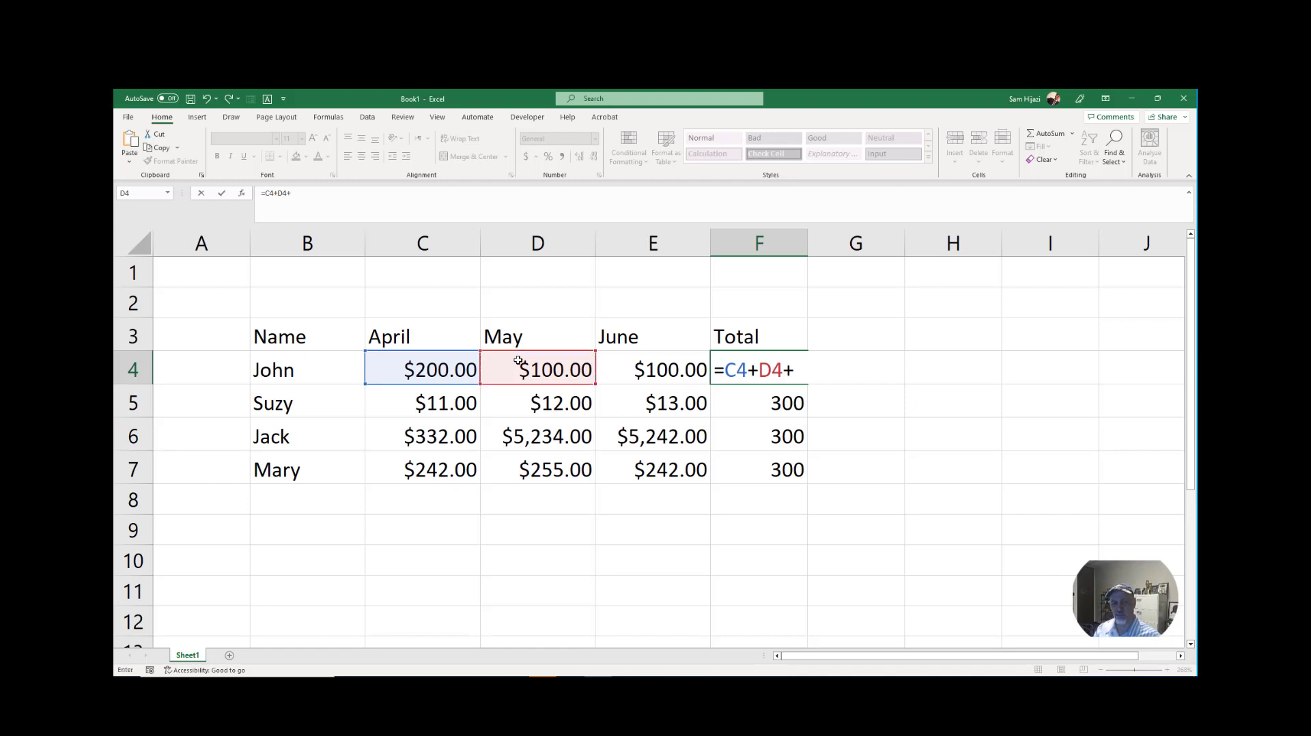
left_click(635, 368)
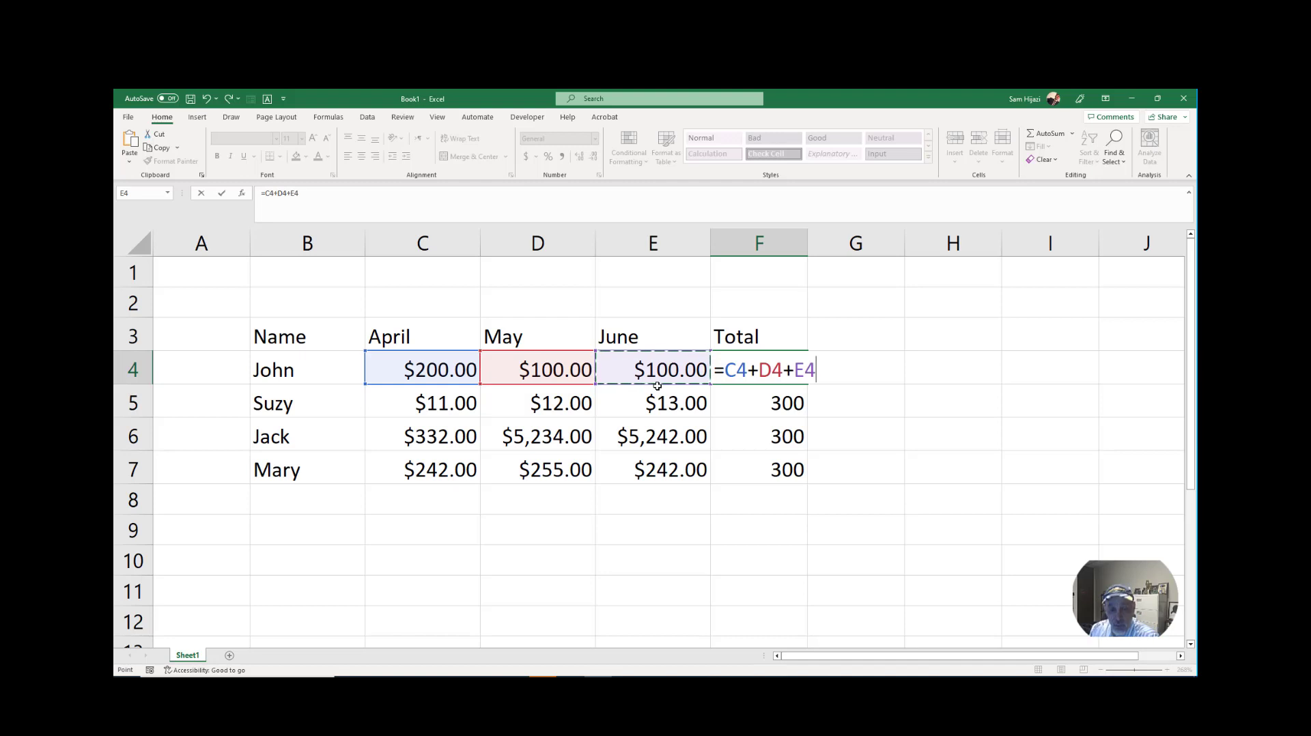
key("Return")
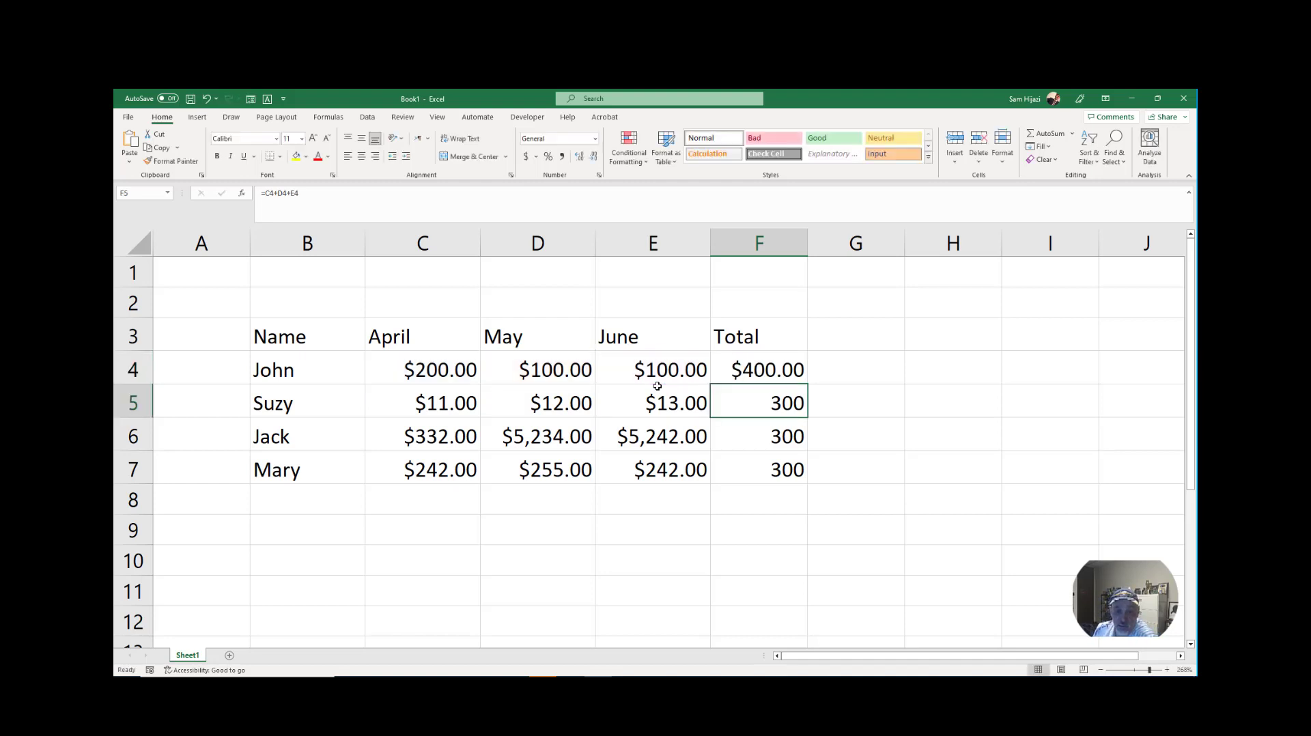
Set the April amount in cell C4 to 100.
left_click(468, 370)
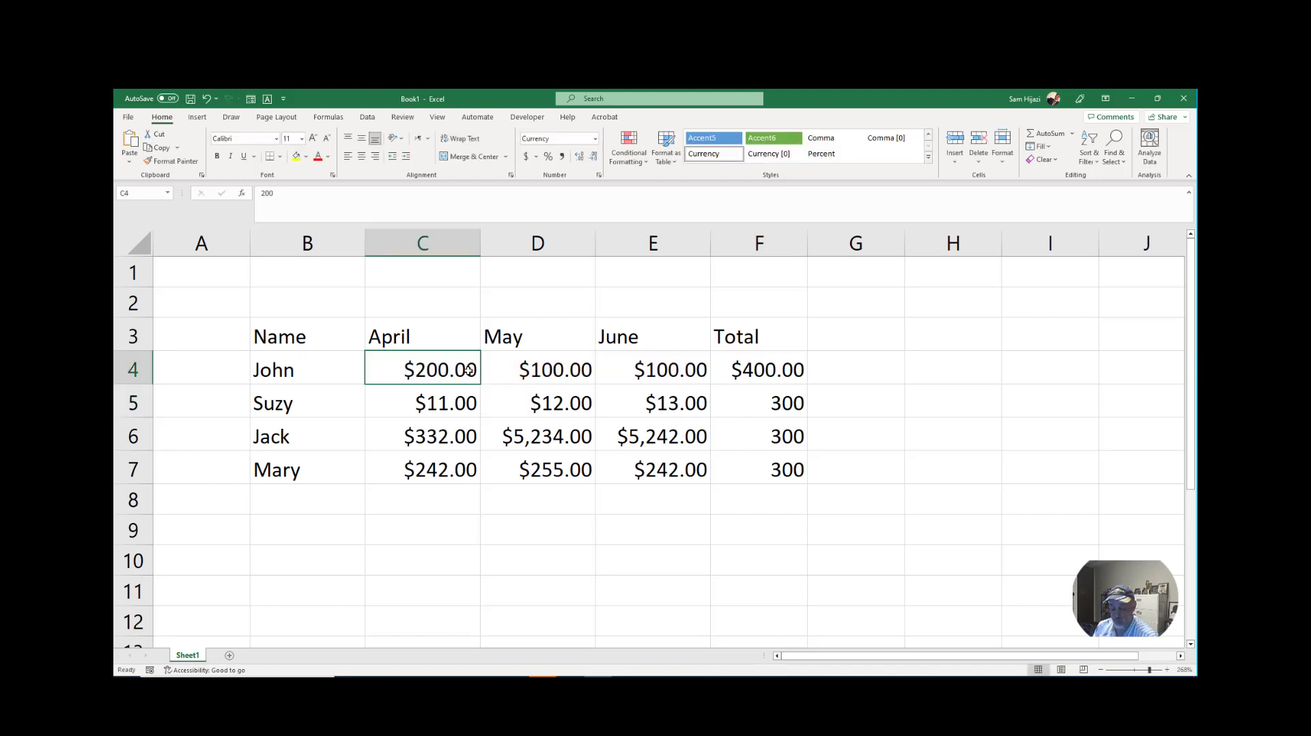
type("100")
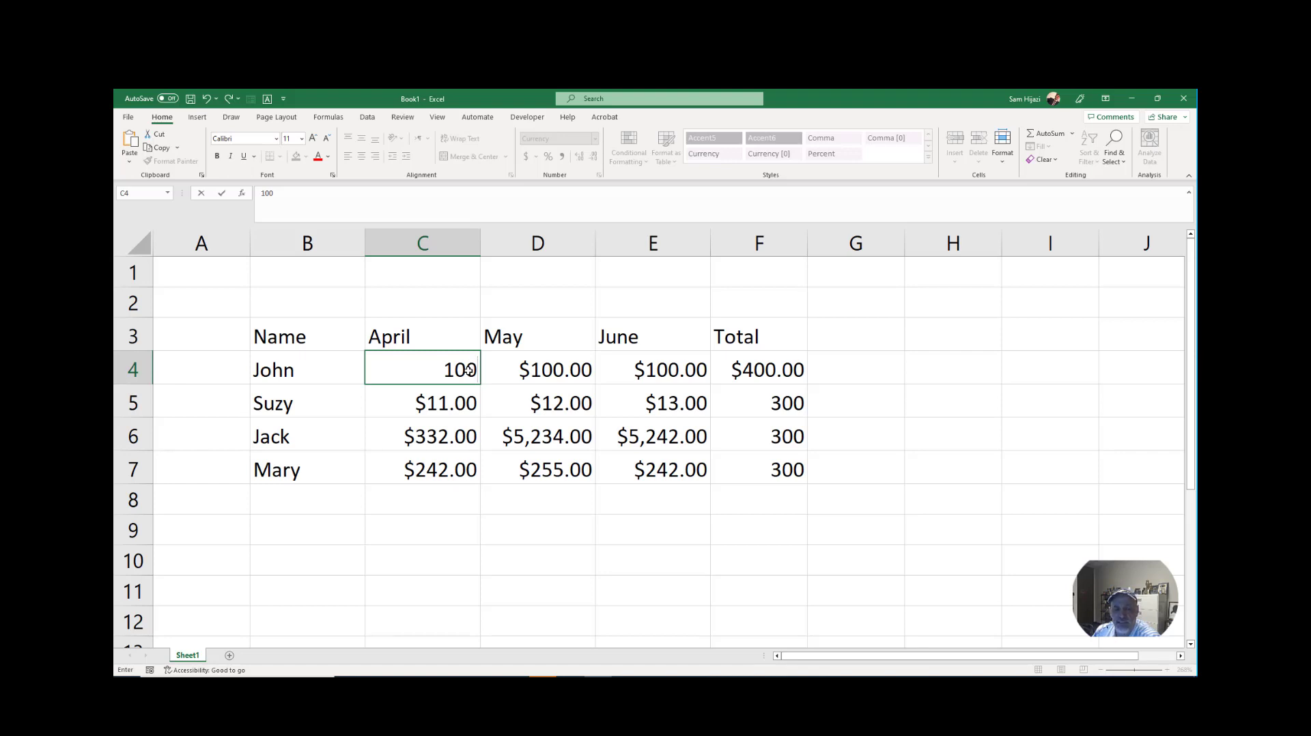
key("Return")
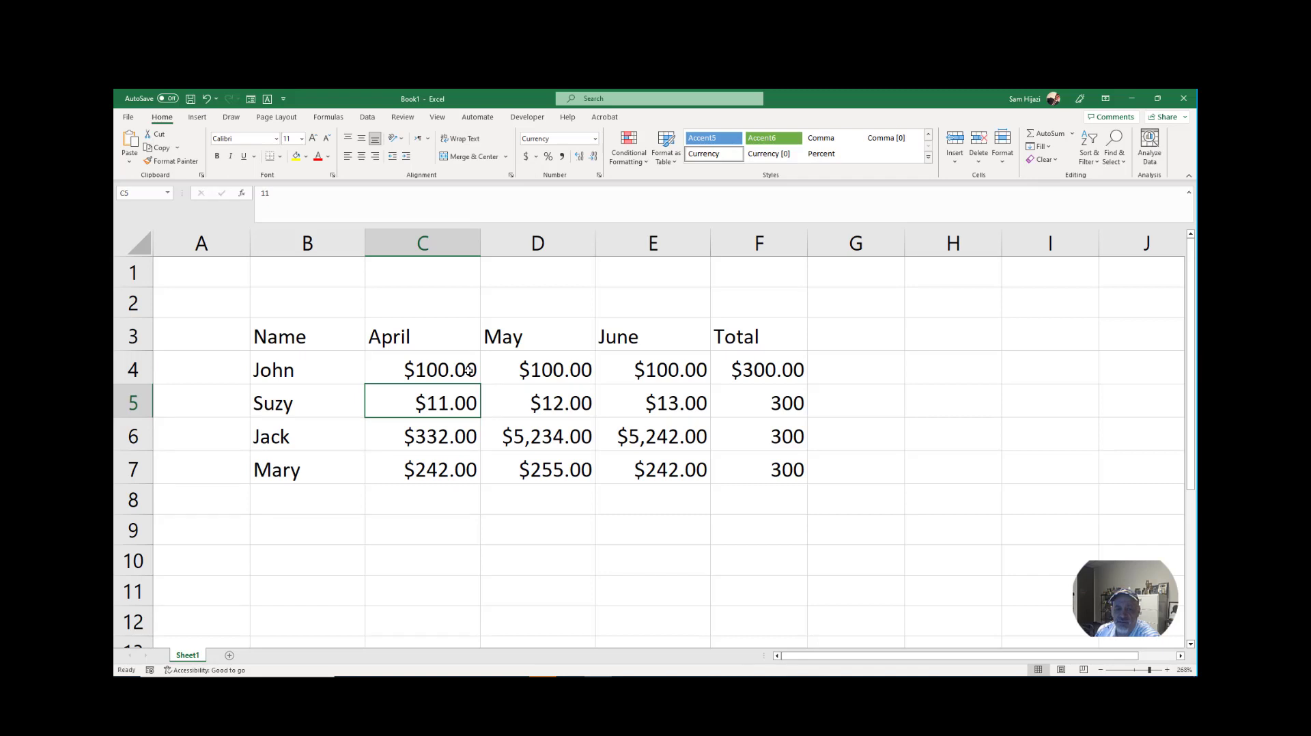
Delete the entire formula from cell F4 and leave the cell empty.
double_click(759, 369)
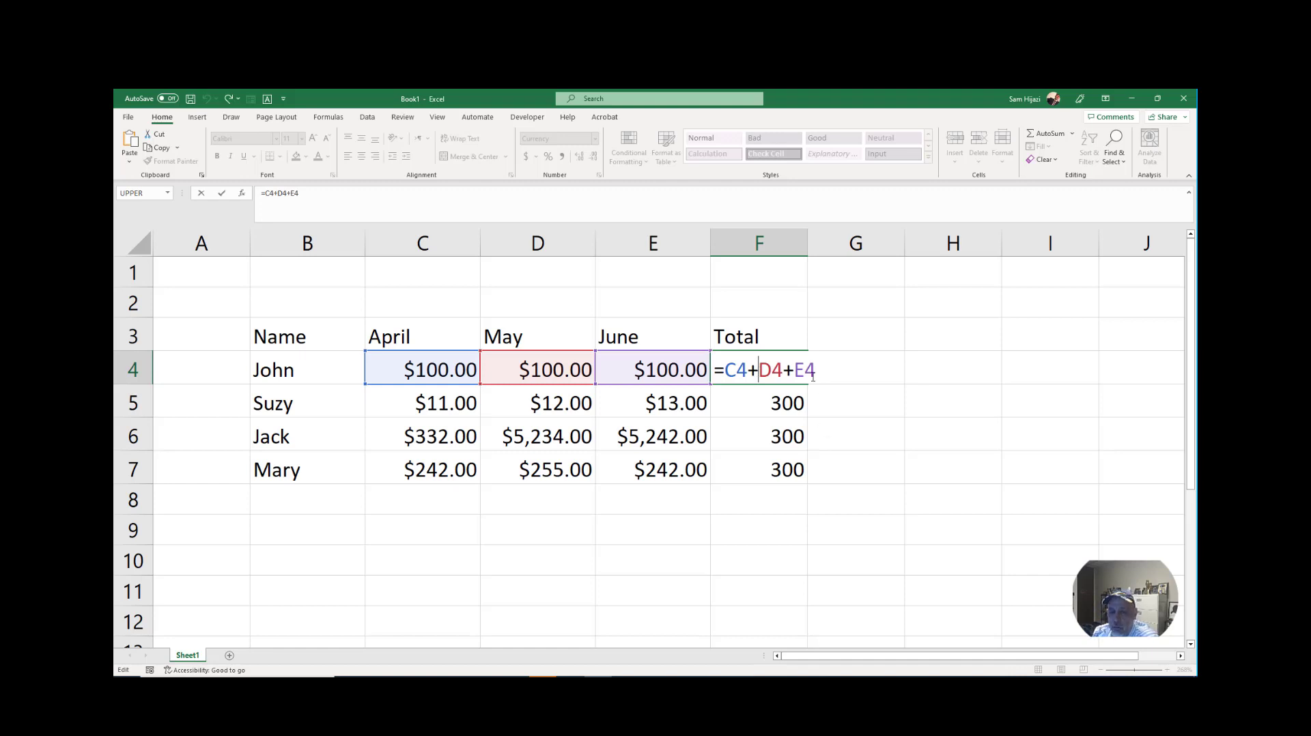
key("BackSpace")
key("BackSpace")
key("BackSpace")
key("BackSpace")
key("BackSpace")
key("BackSpace")
key("BackSpace")
key("BackSpace")
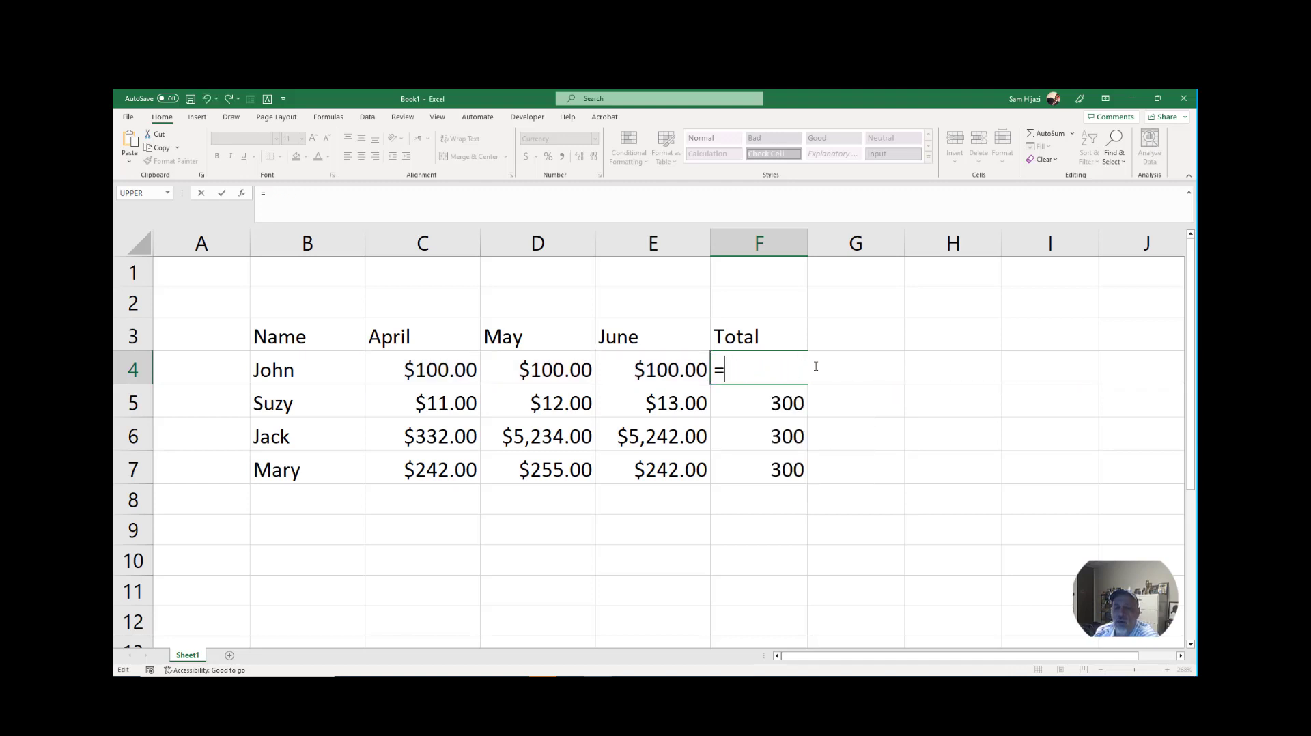
left_click(899, 433)
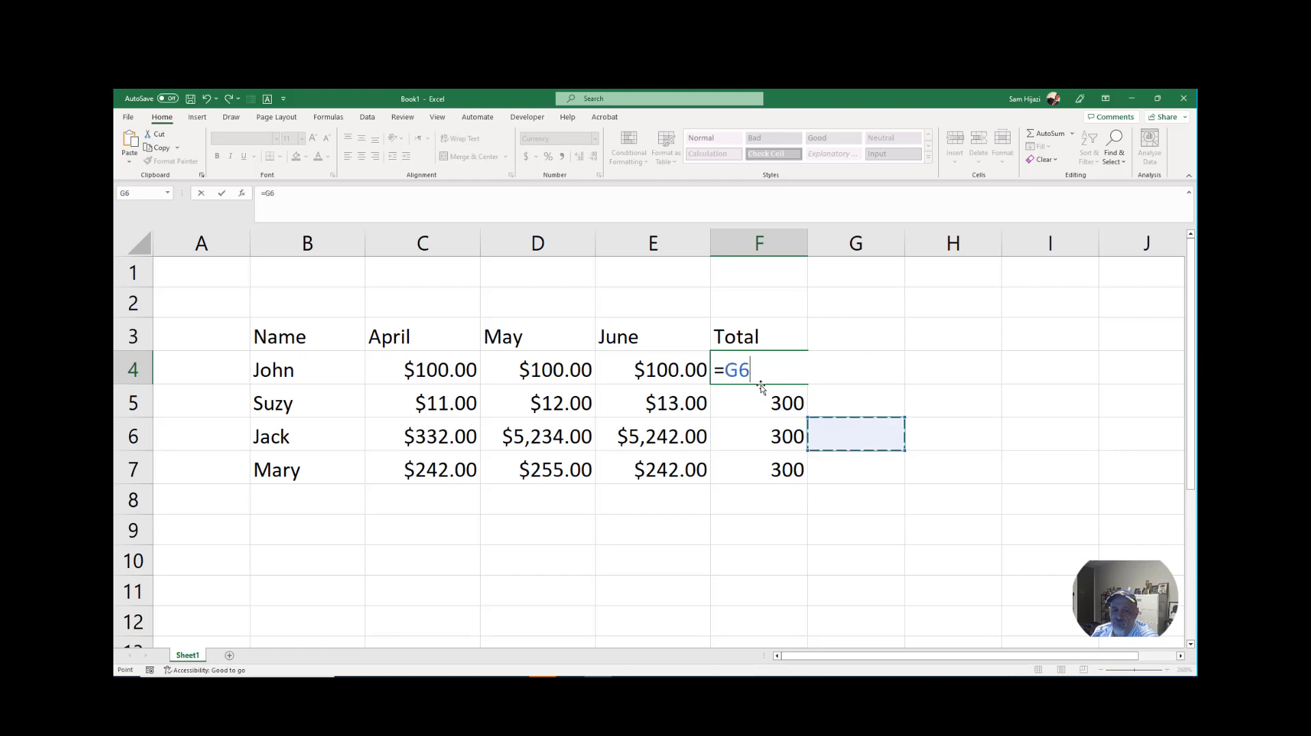
key("BackSpace")
key("BackSpace")
key("BackSpace")
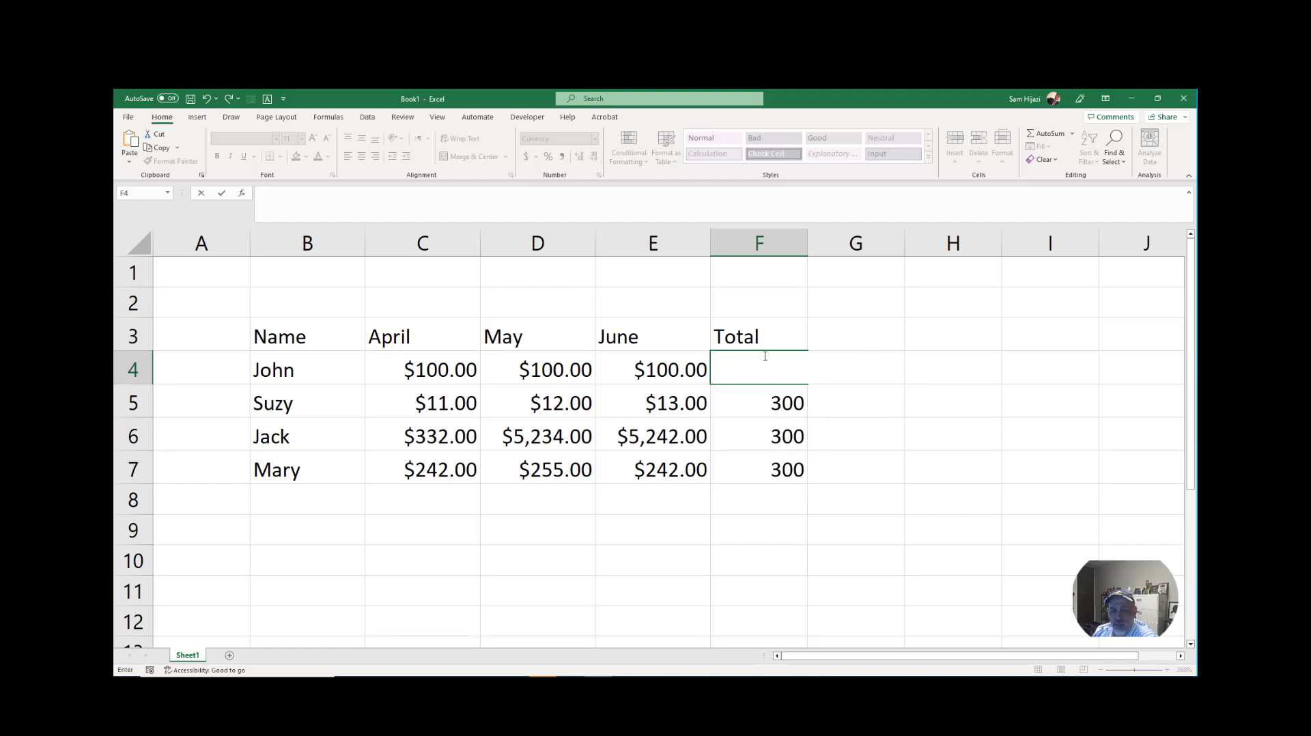
left_click(837, 532)
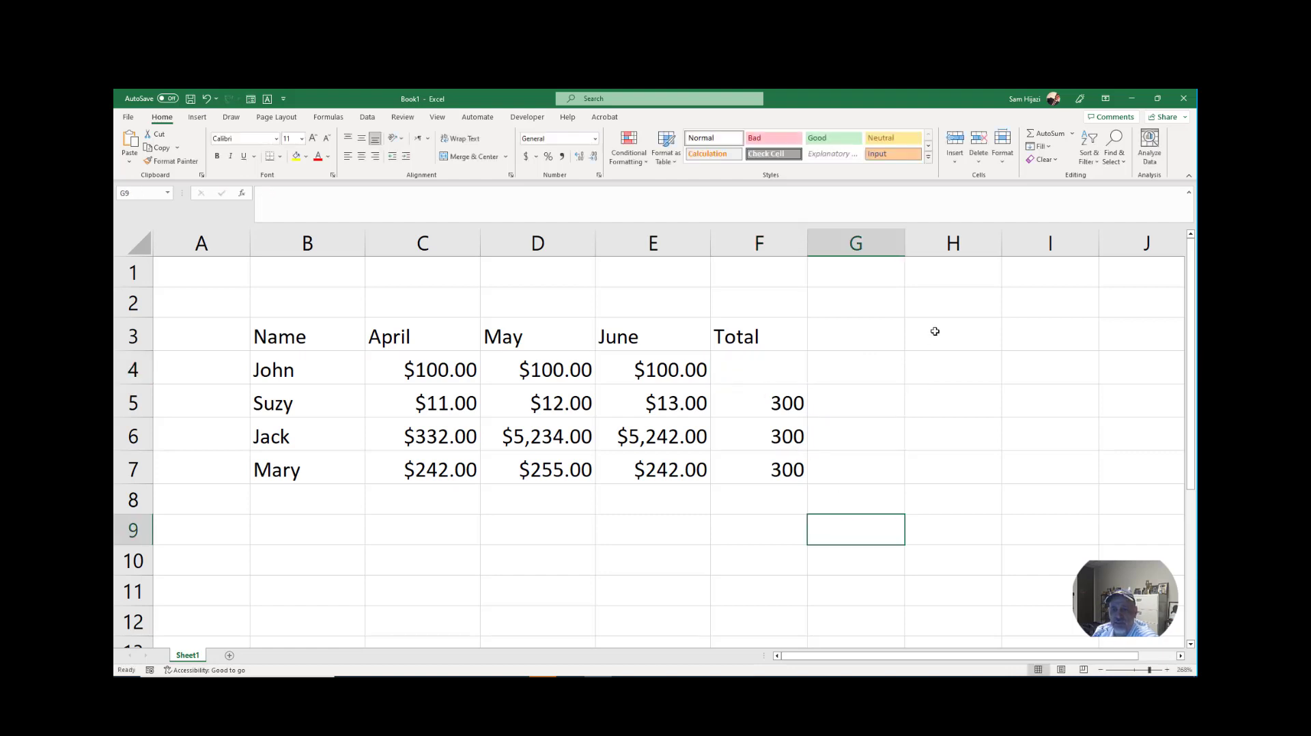
left_click(1073, 134)
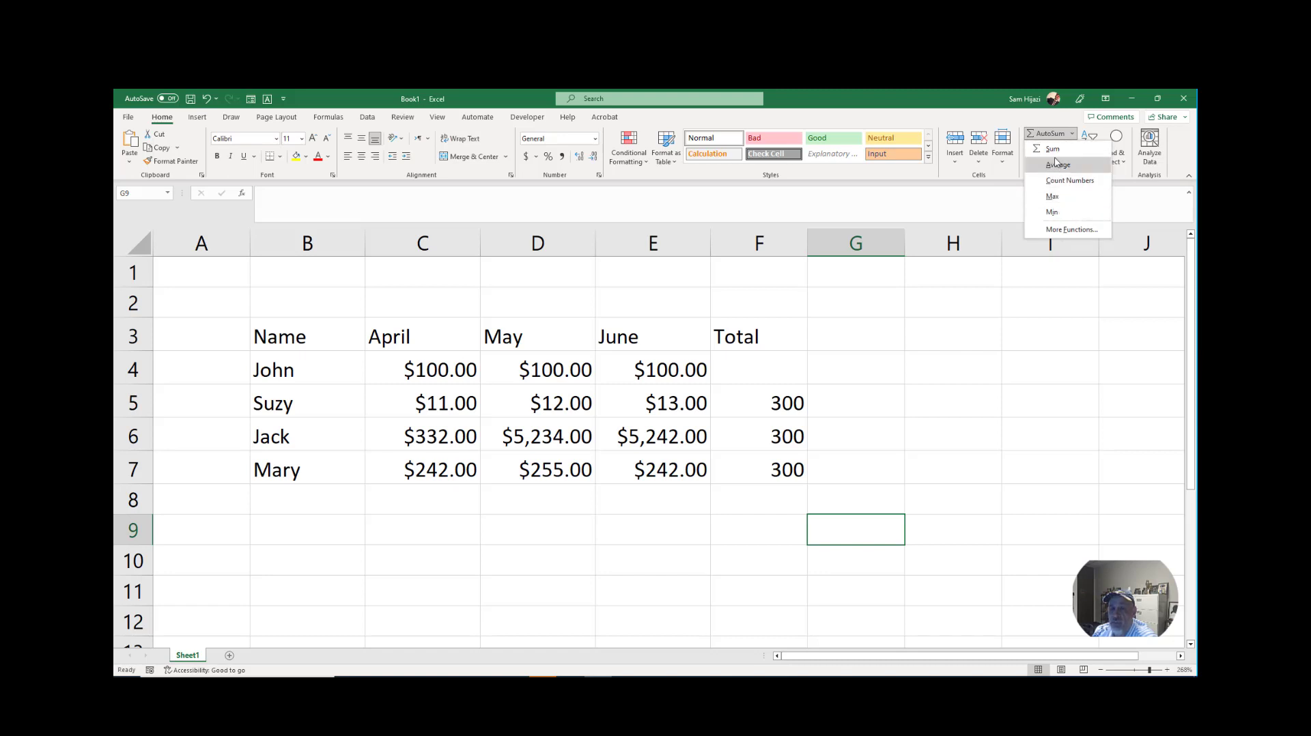
left_click(1052, 149)
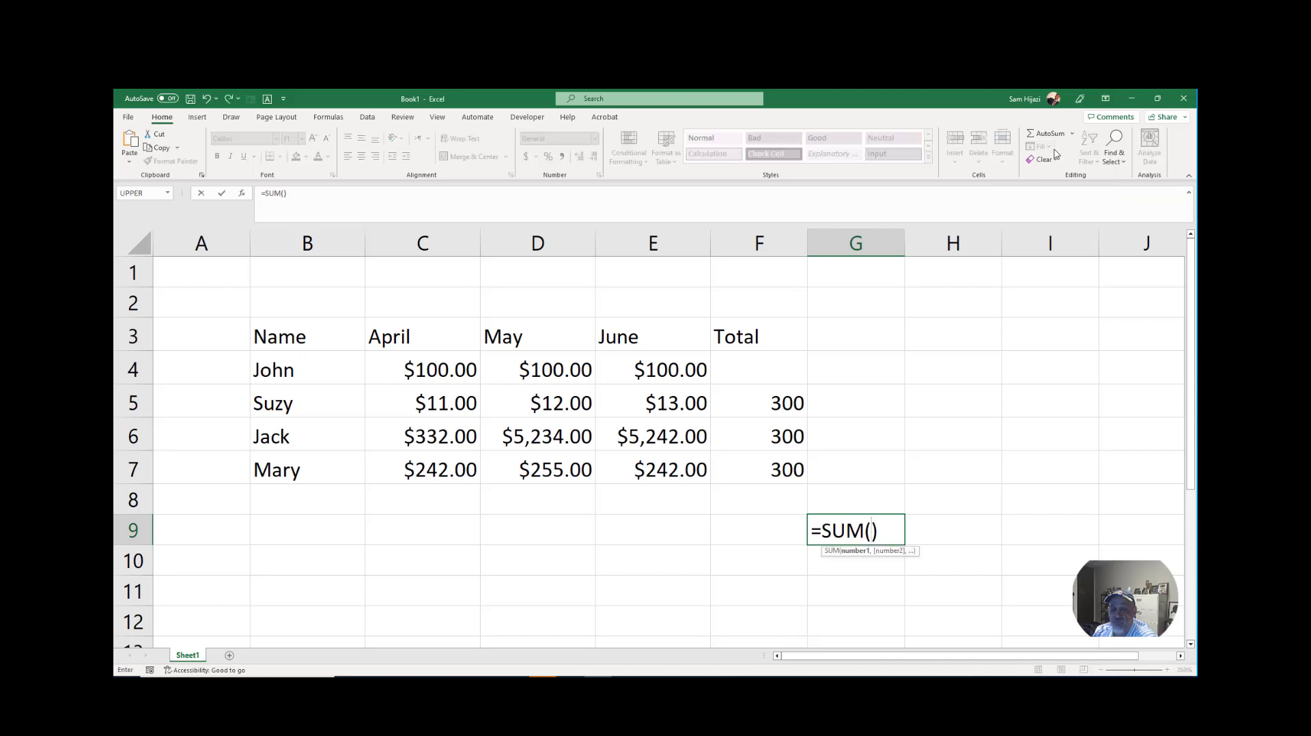
key("BackSpace")
key("BackSpace")
key("BackSpace")
key("BackSpace")
key("BackSpace")
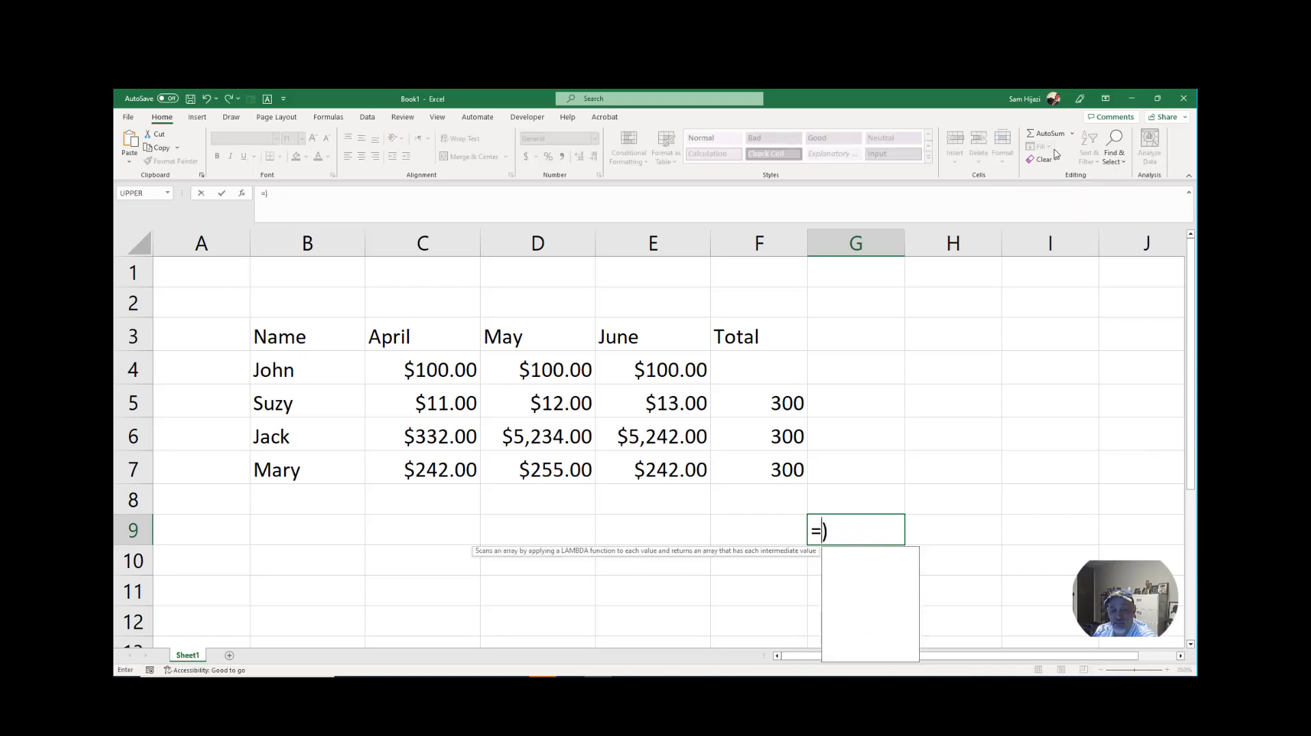
key("BackSpace")
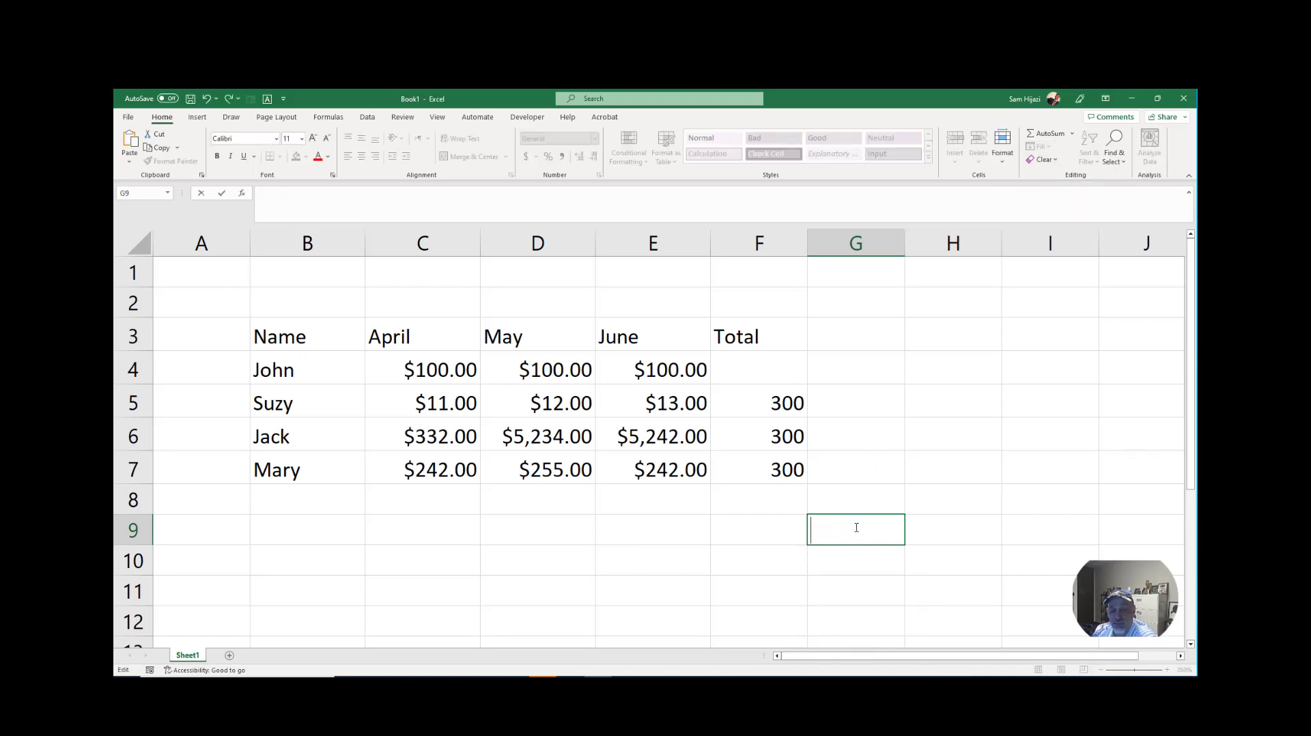
Total the April to June amounts of row 4 in cell F4 with AutoSum over C4:E4.
left_click(772, 342)
left_click(775, 366)
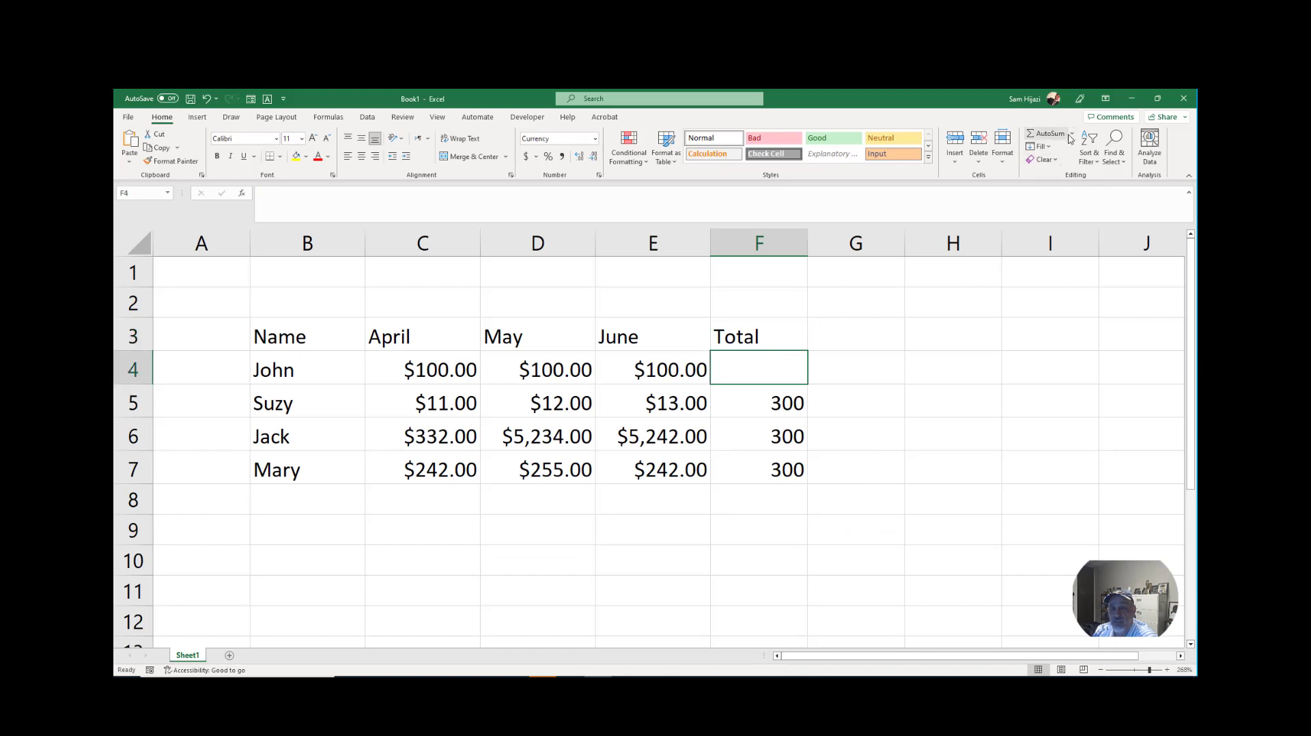
left_click(1044, 133)
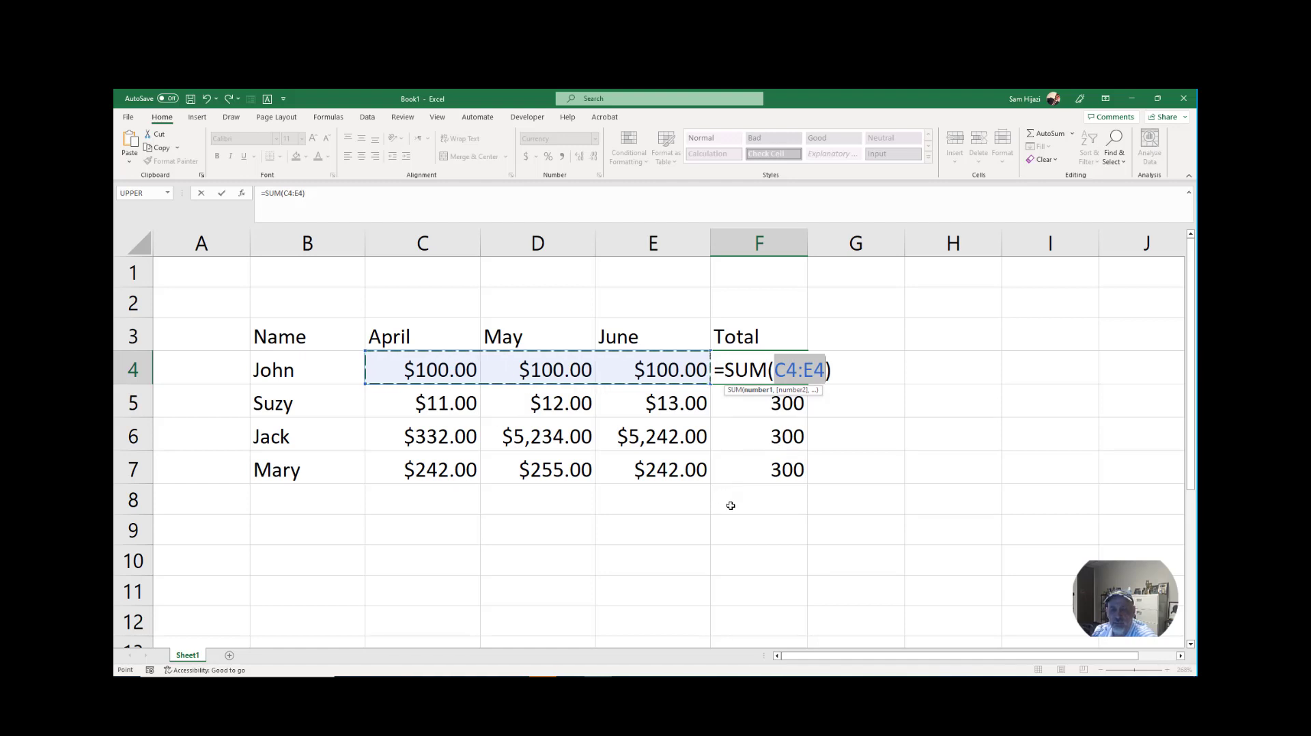
left_click_drag(735, 369, 769, 369)
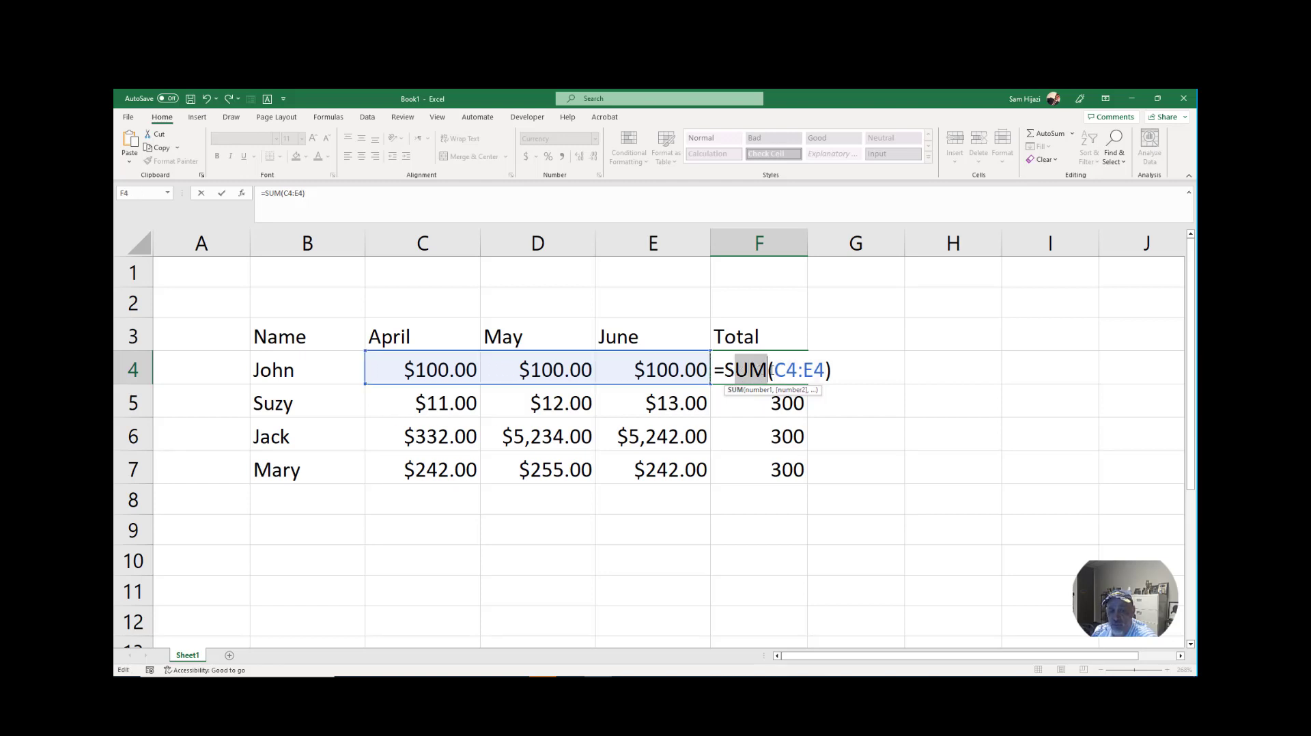
left_click(772, 370)
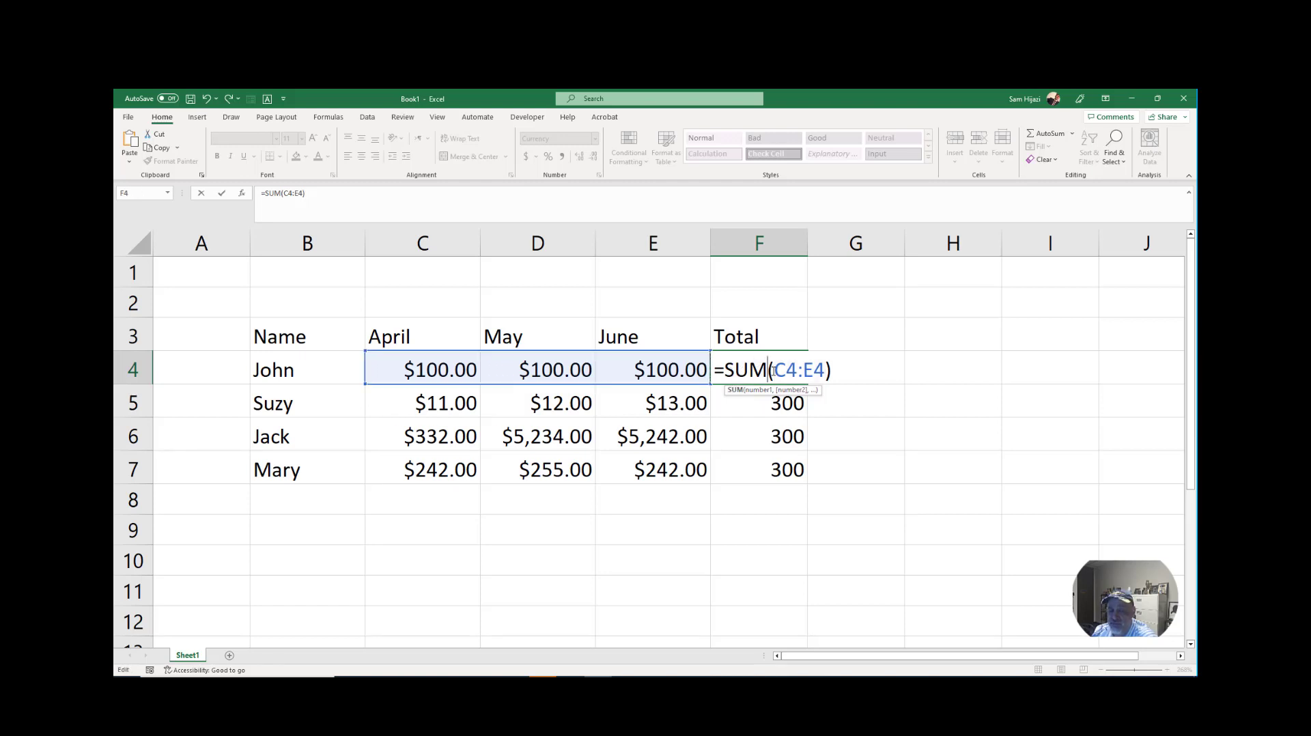
left_click_drag(775, 370, 795, 369)
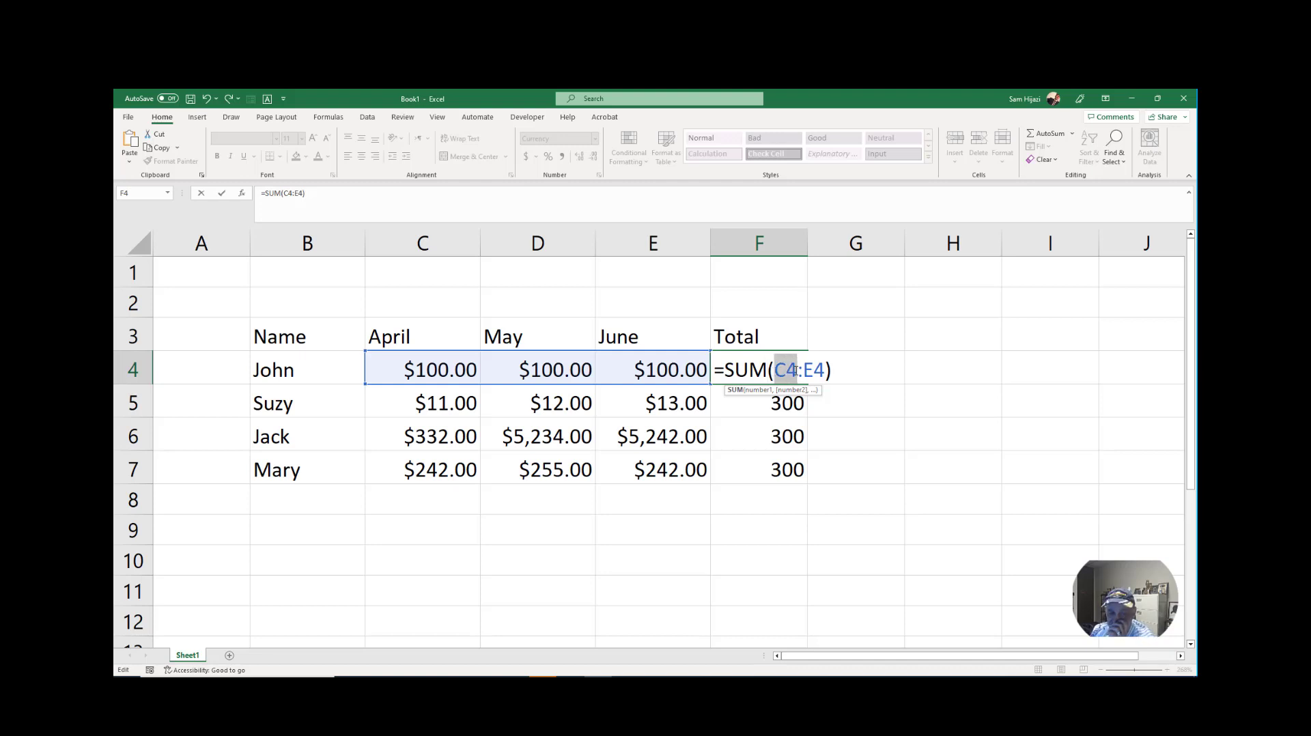
left_click(804, 369)
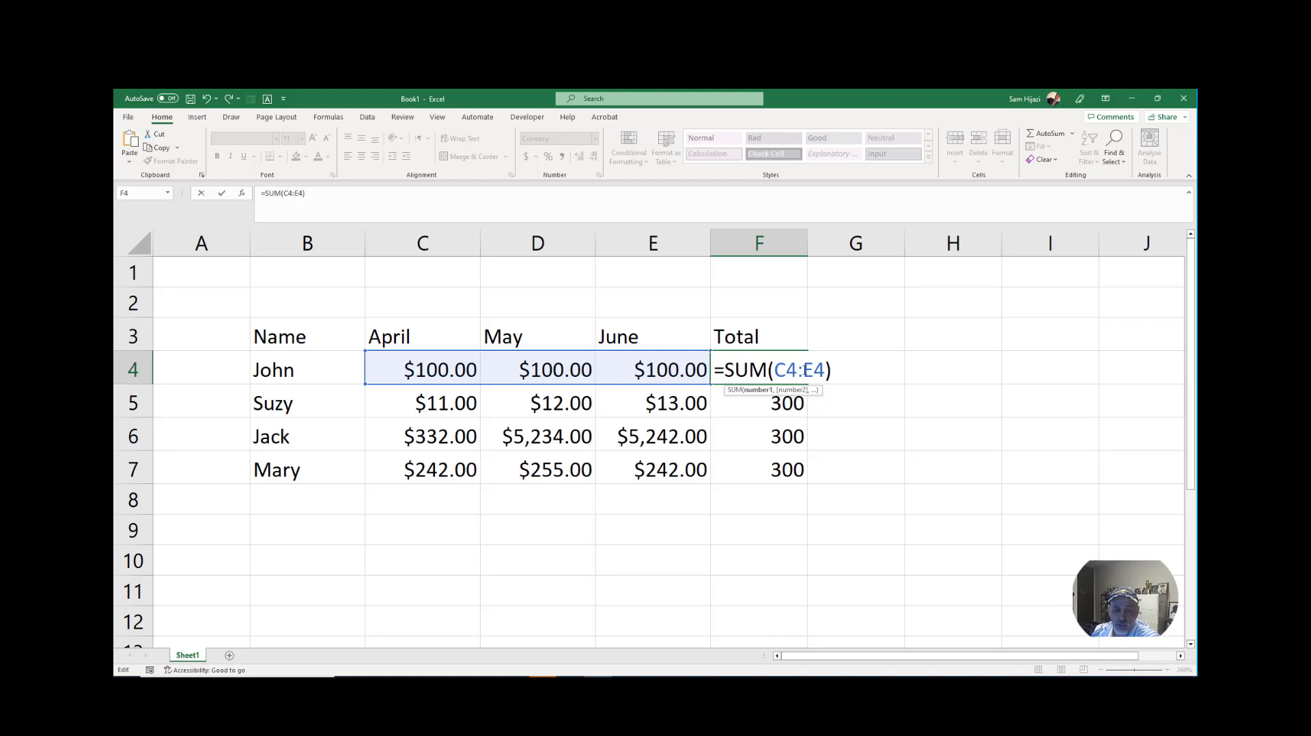
left_click_drag(801, 369, 798, 370)
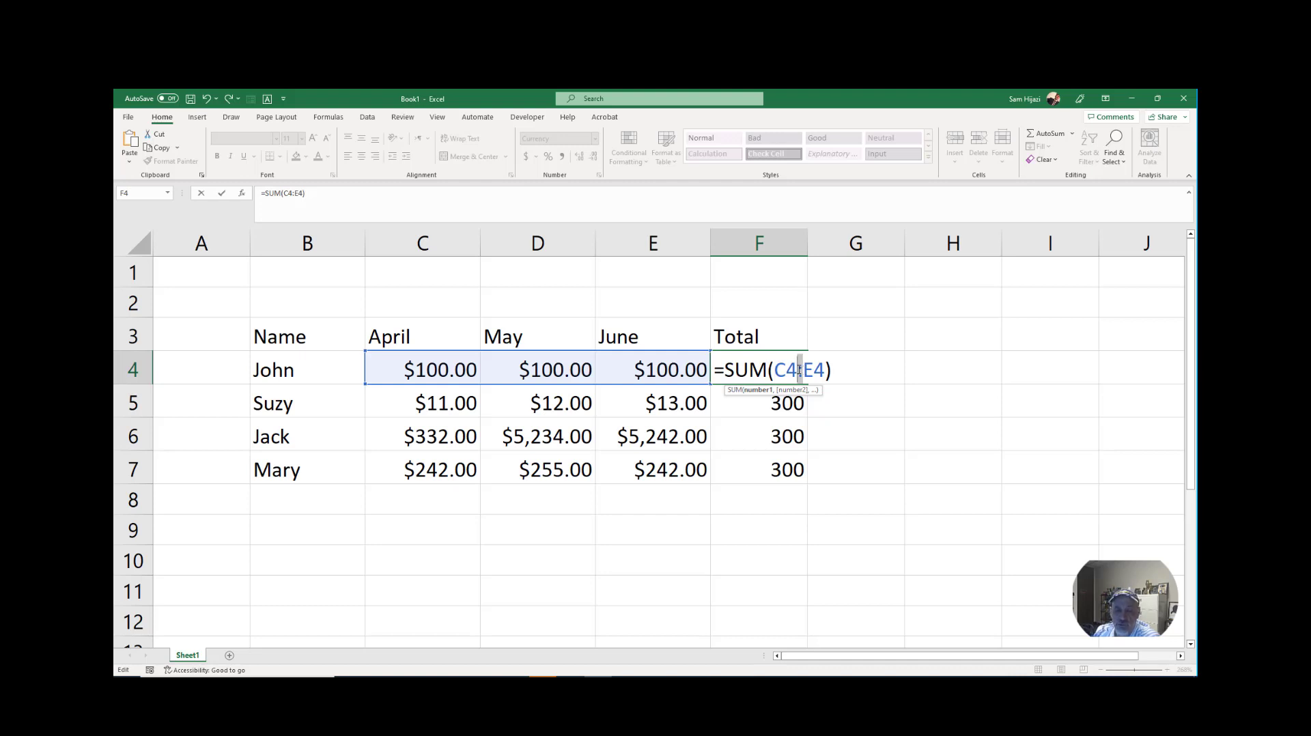
left_click(834, 369)
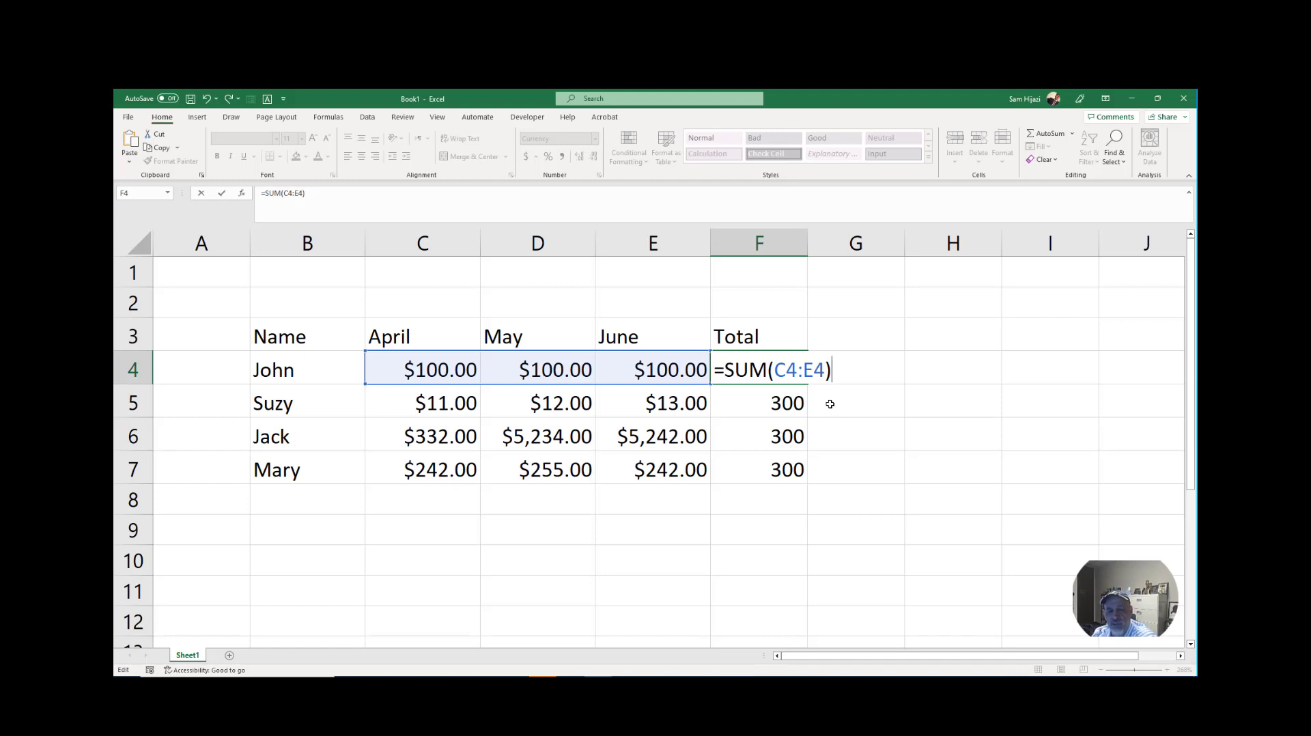
key("Return")
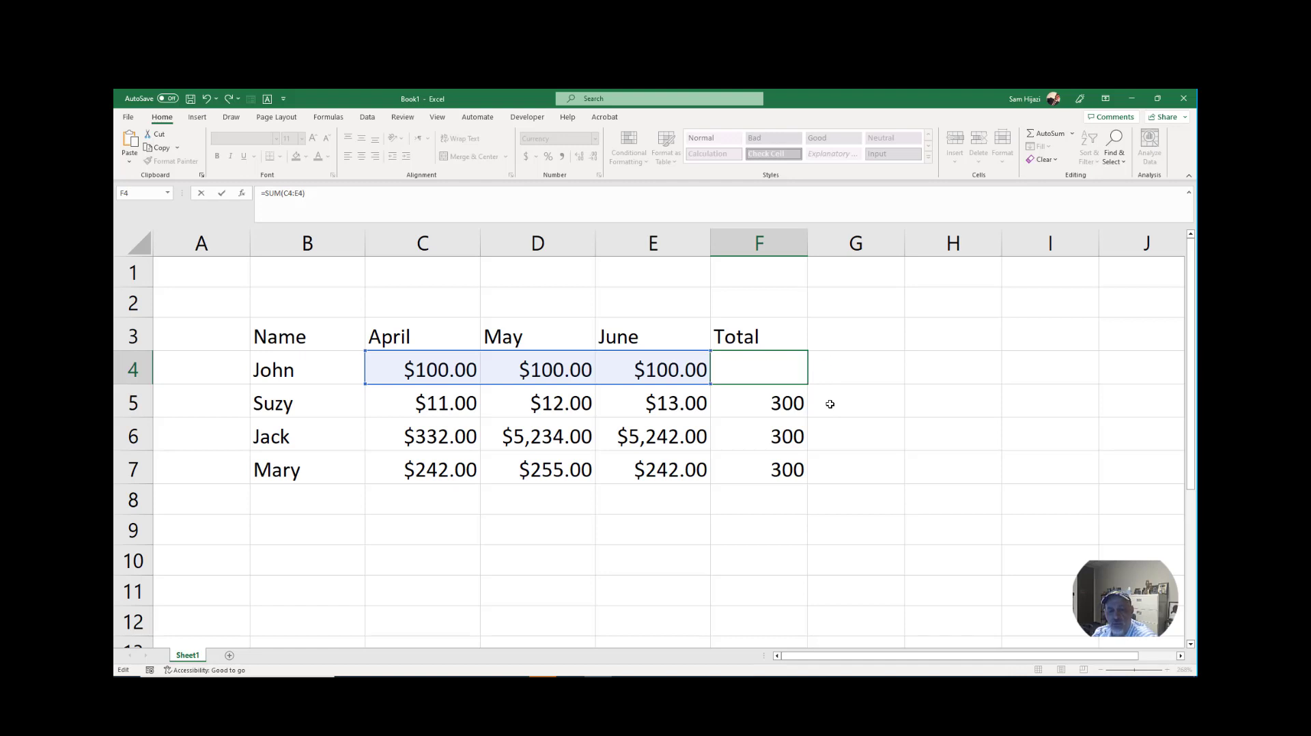
Set the April amount in cell C4 to 43432 and autofit the width of column F.
left_click(458, 375)
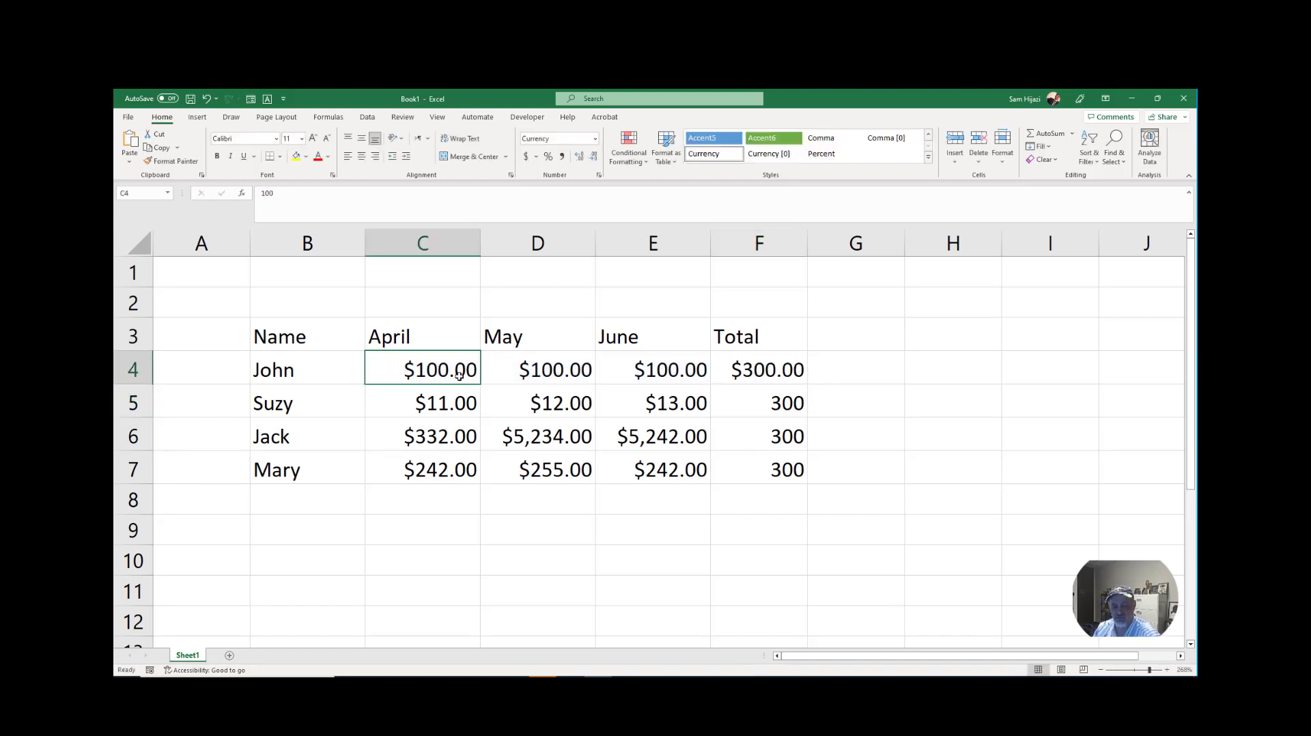
type("43432")
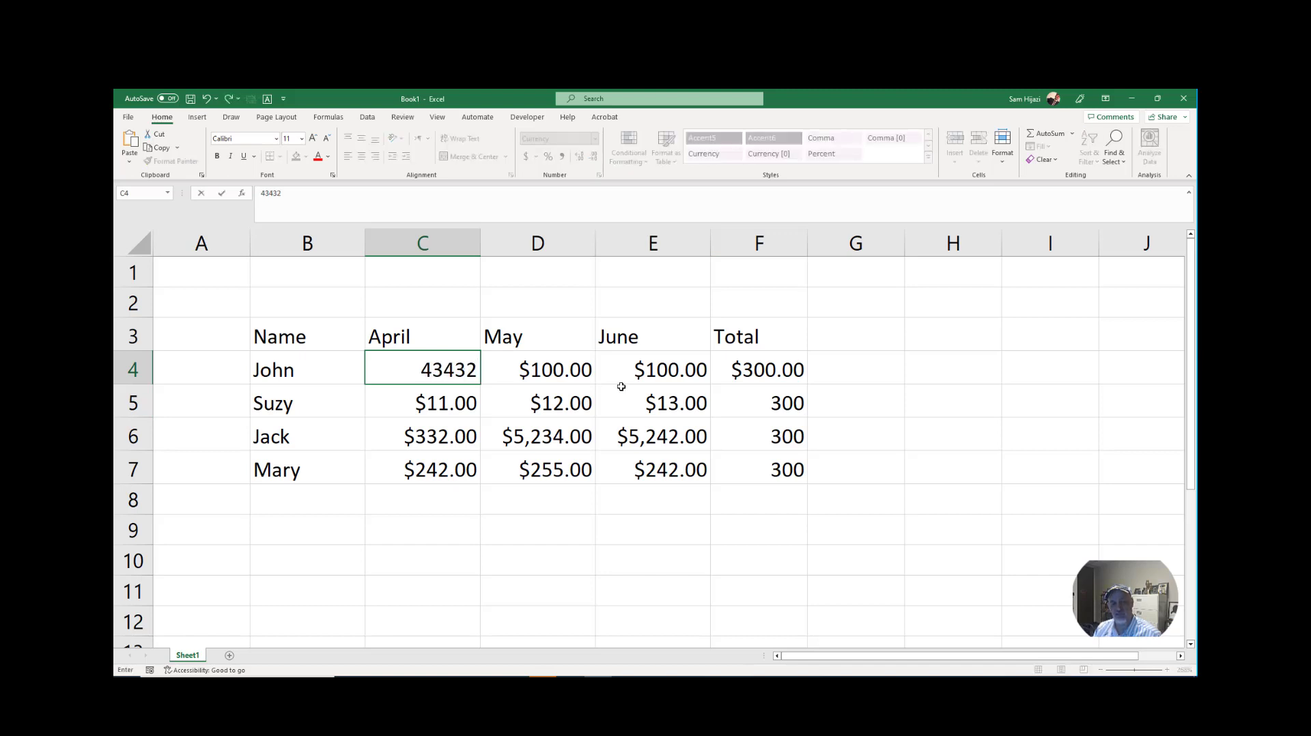
left_click(857, 406)
left_click(781, 365)
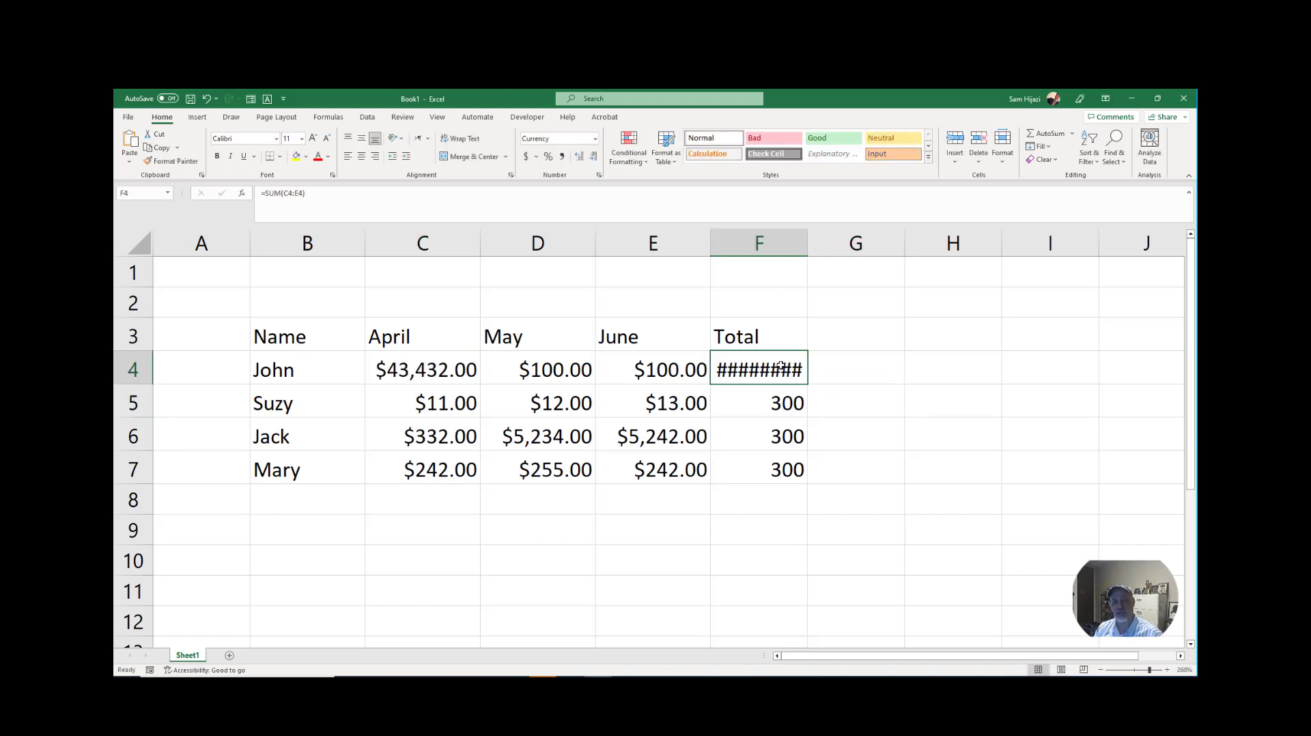
double_click(808, 239)
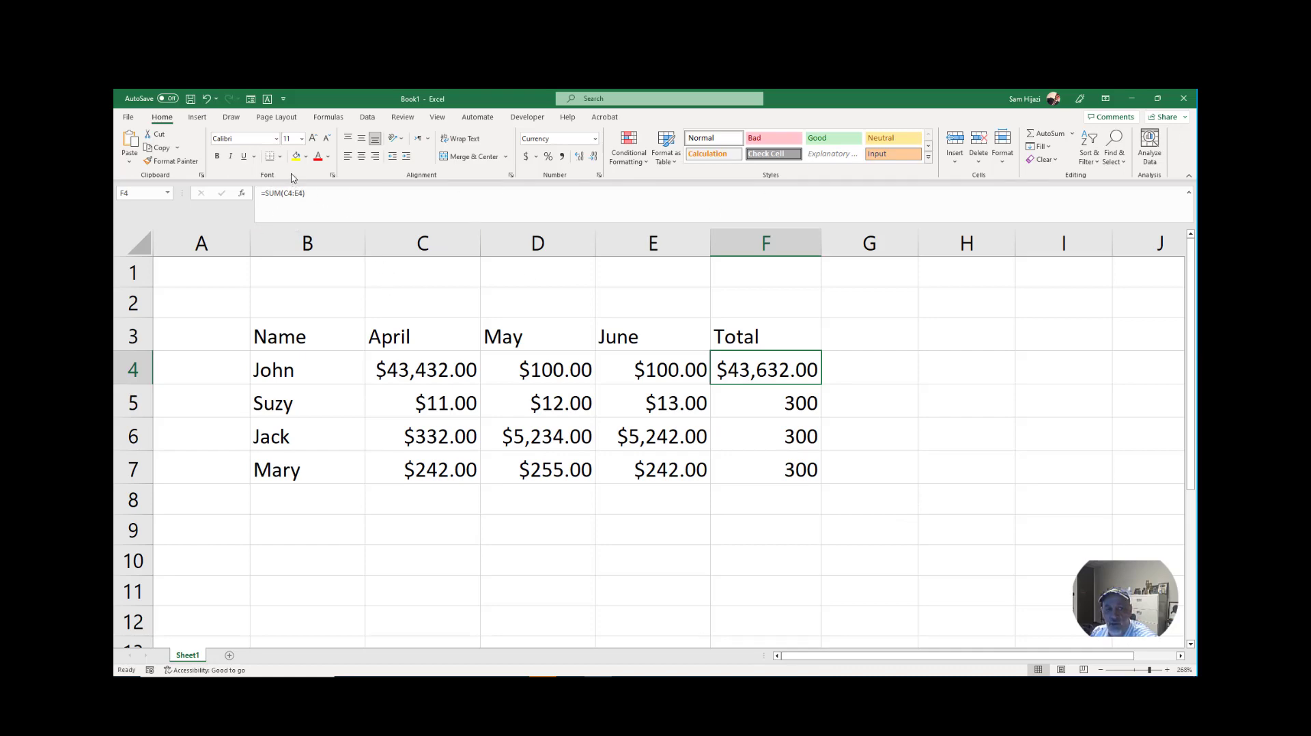
Review the function arguments of the SUM formula in cell F4 and close them without changes.
left_click(241, 194)
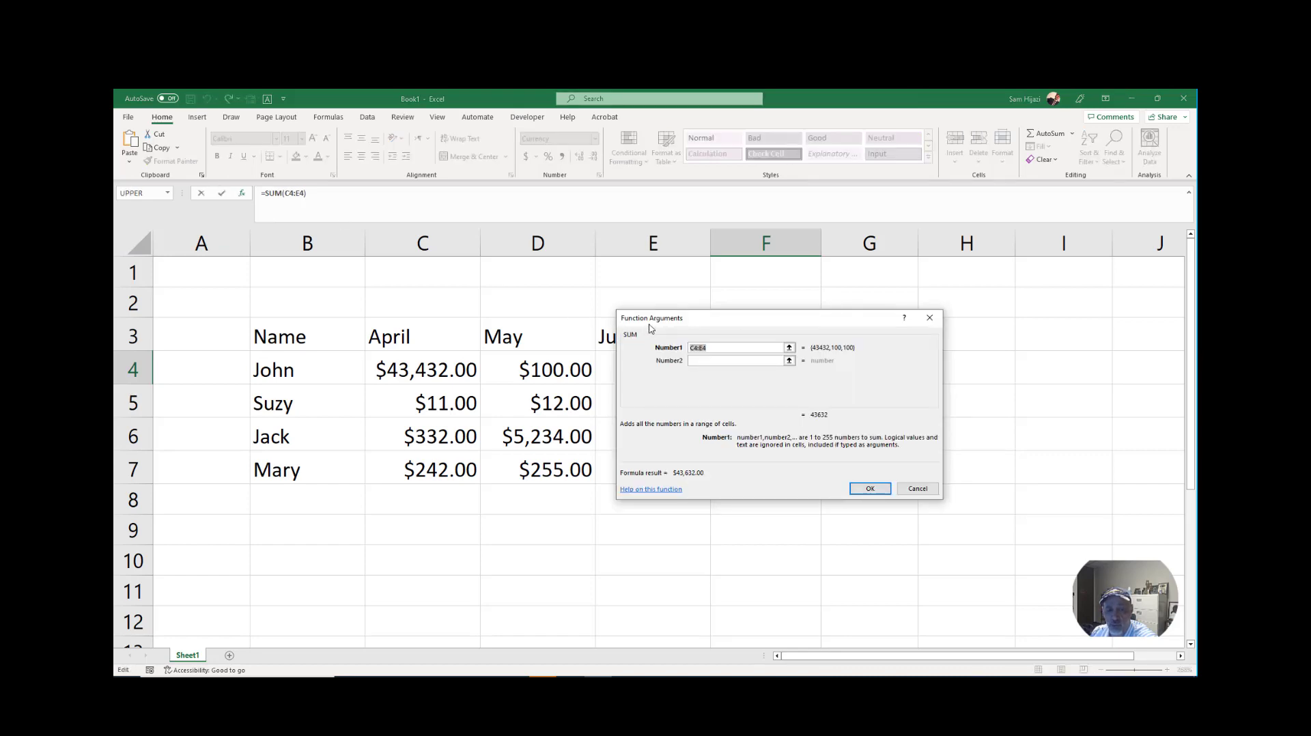
left_click_drag(650, 322, 682, 324)
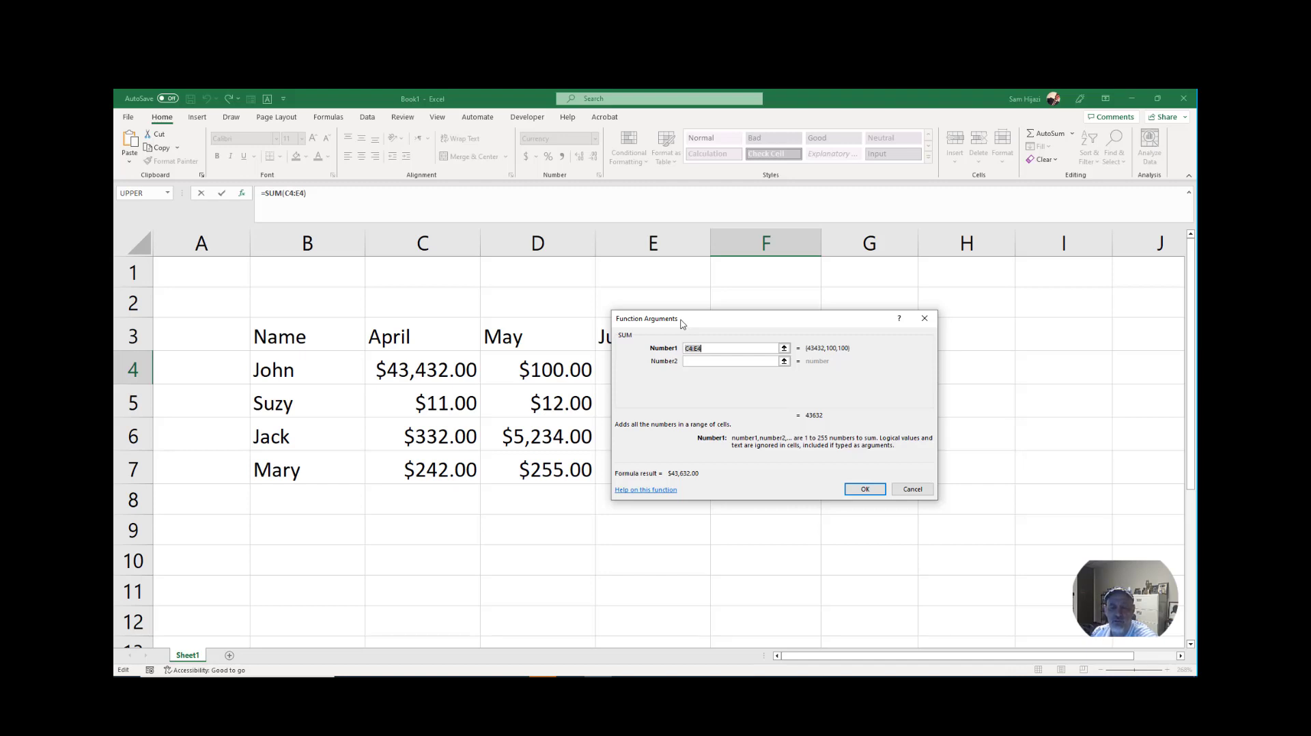
left_click_drag(707, 322, 813, 352)
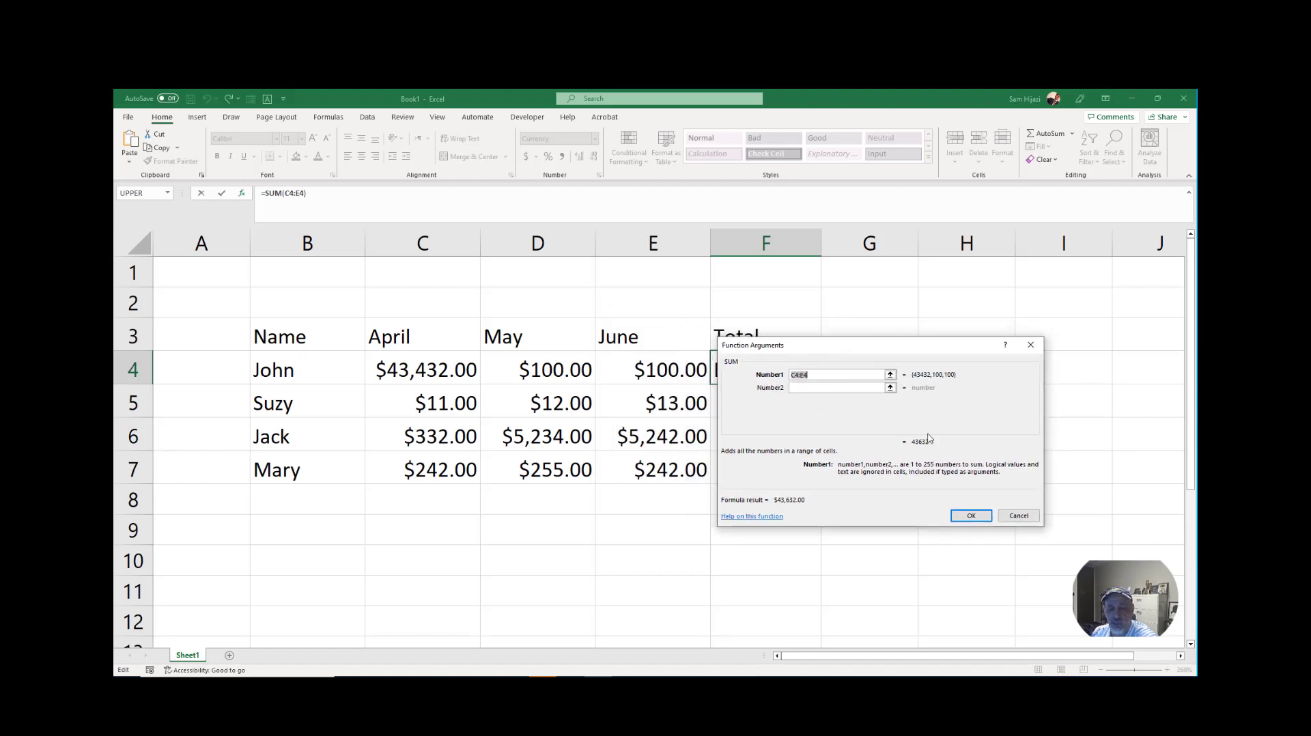
key("Return")
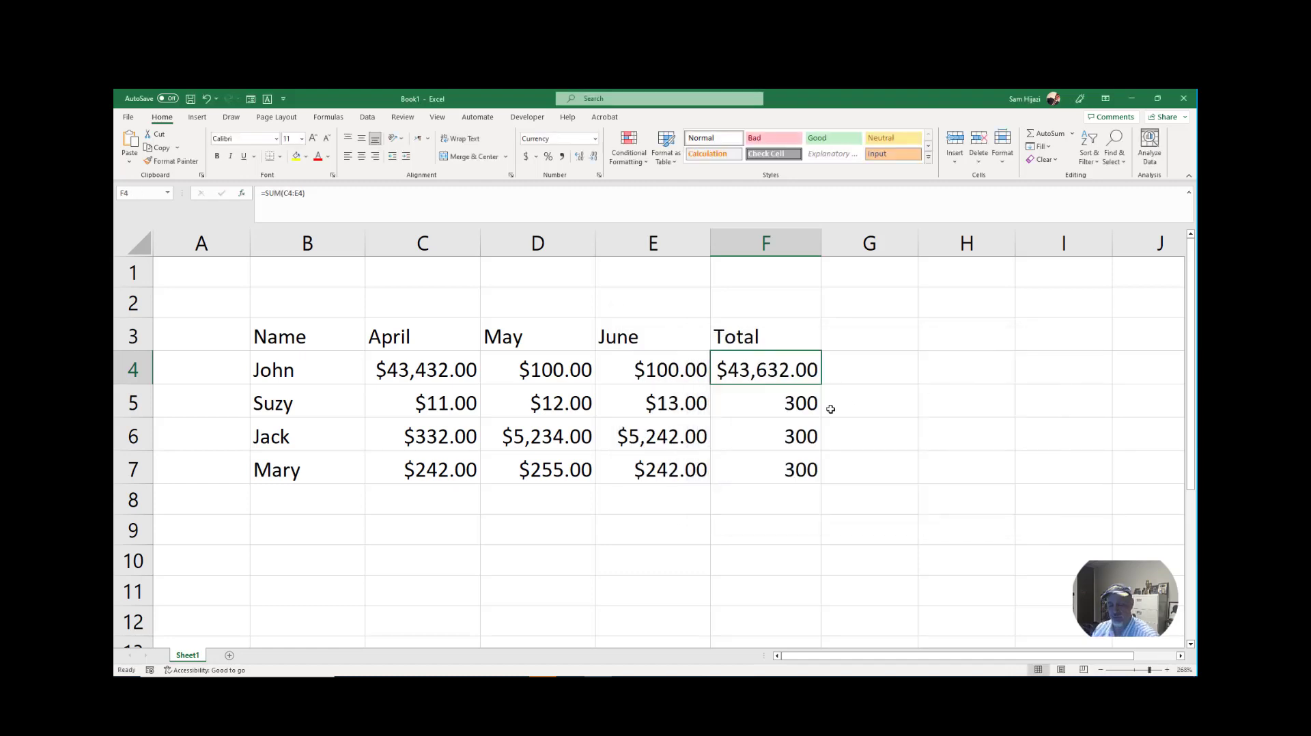
Clear cell F4, search the function list for sum, and insert SUM there with C4:E4 as its first argument.
key("Delete")
left_click(794, 559)
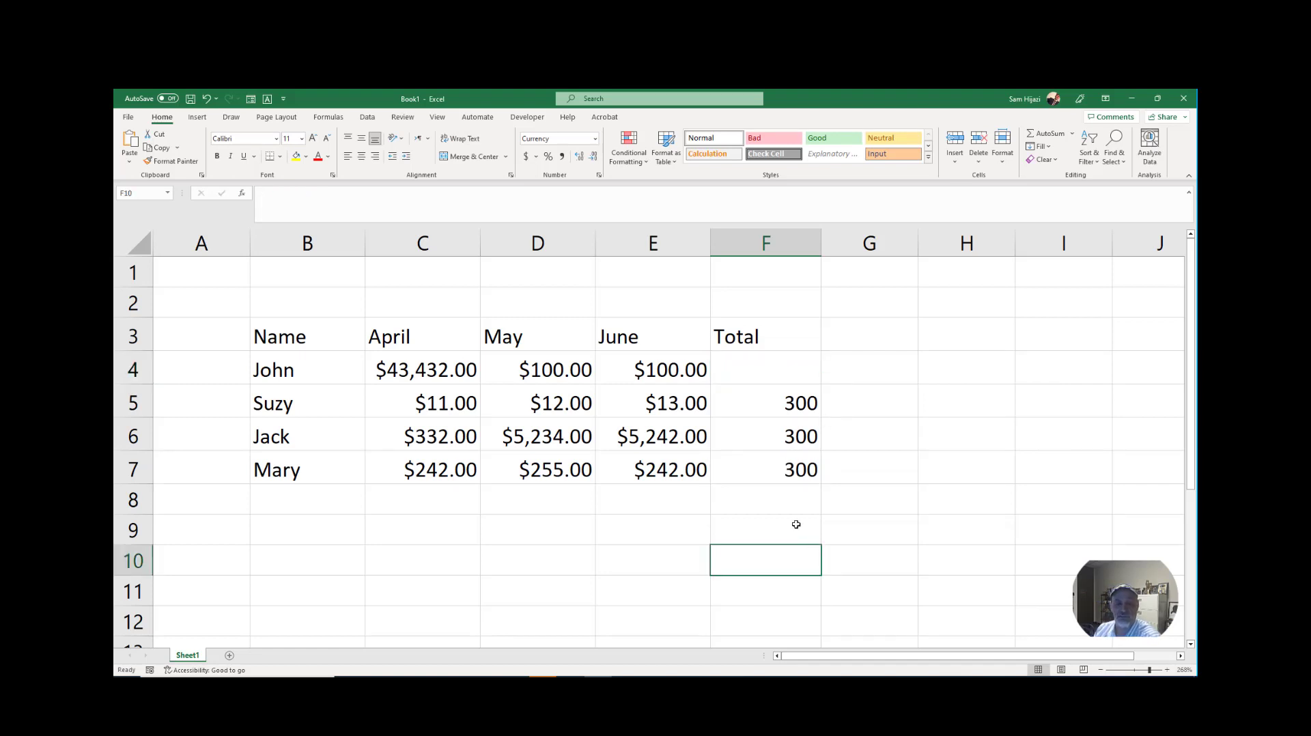
left_click(781, 378)
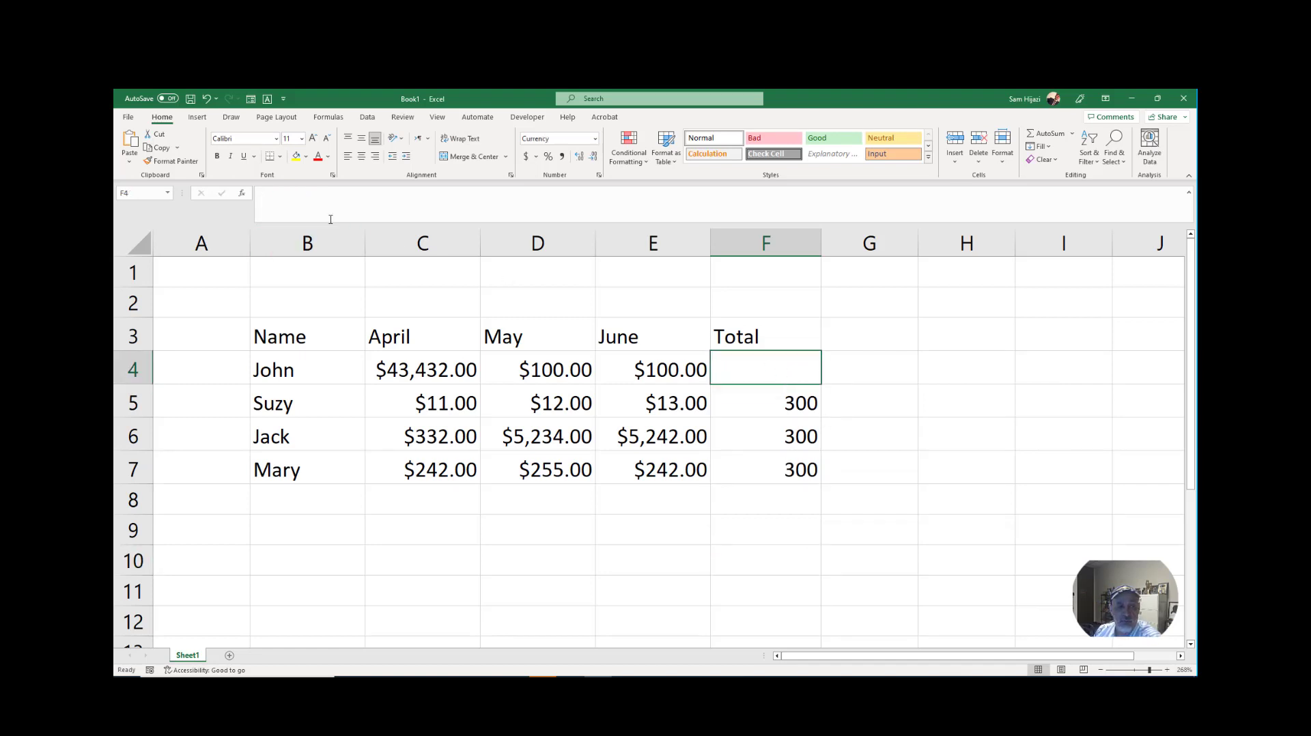
left_click(241, 196)
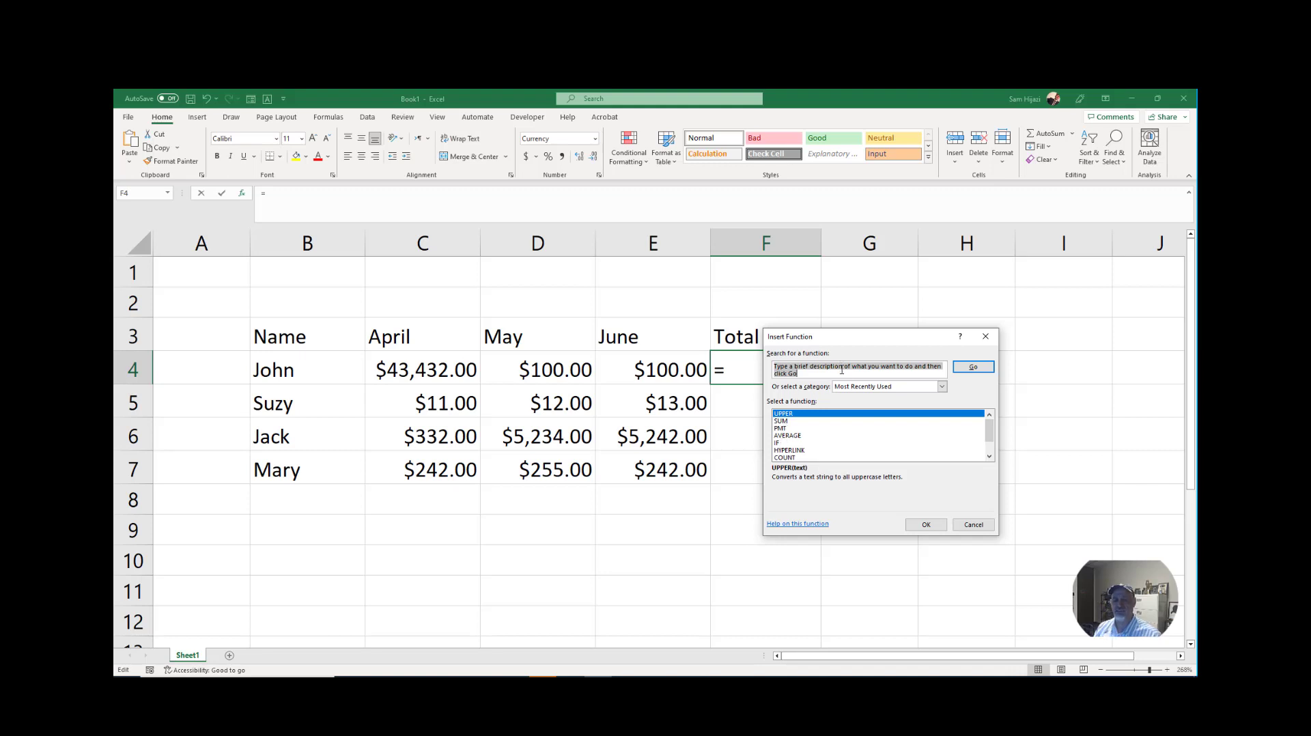
type("sum")
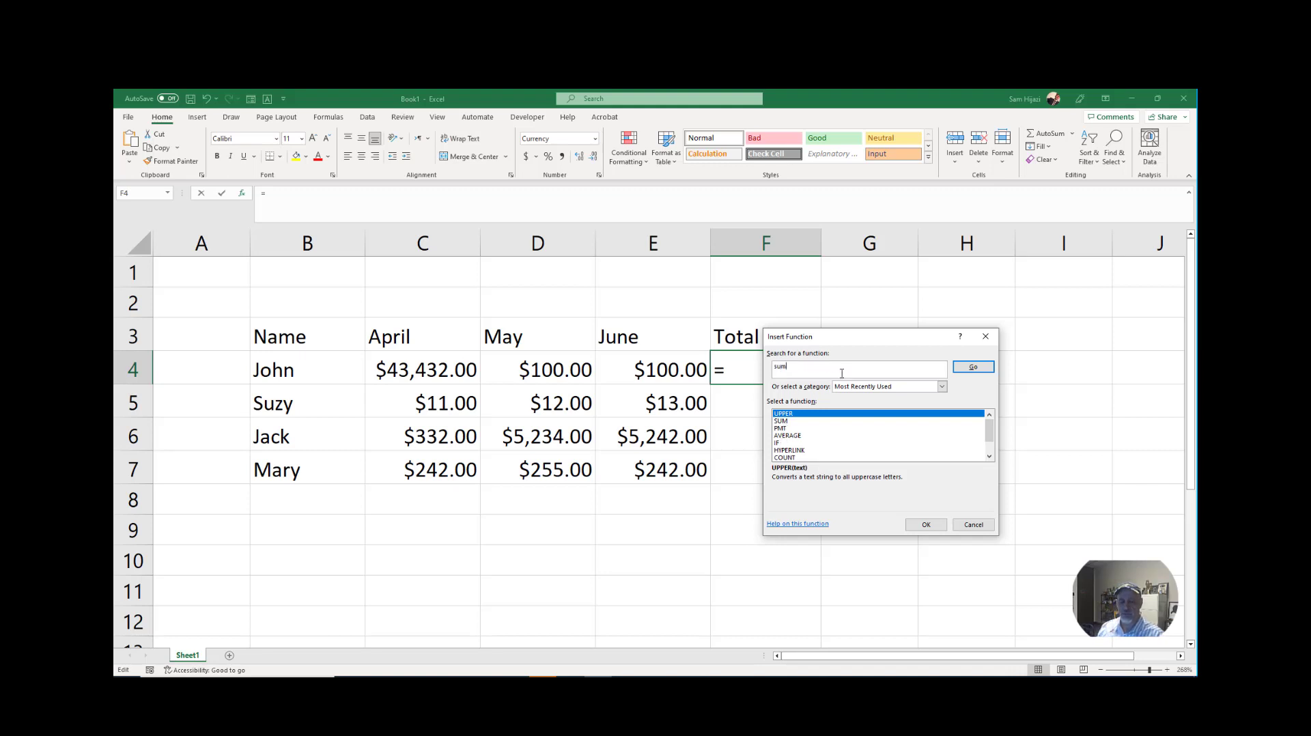
left_click(981, 371)
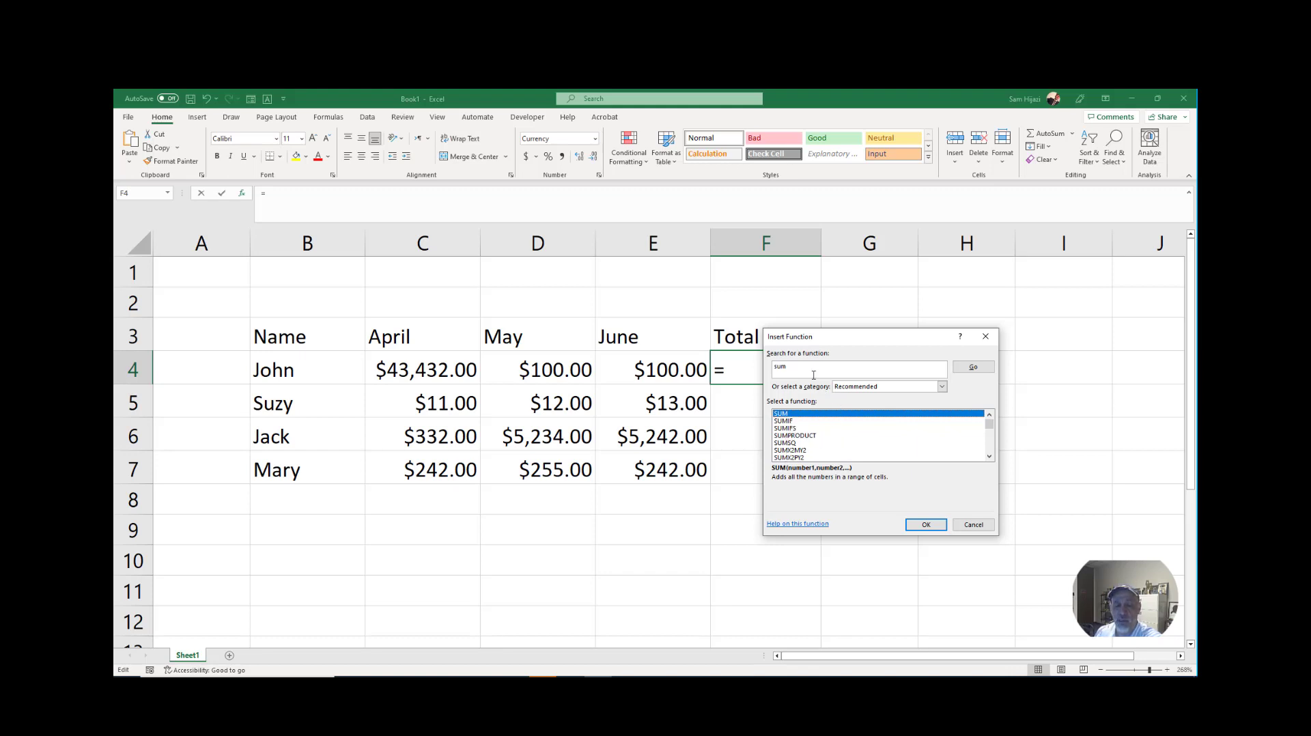
double_click(803, 414)
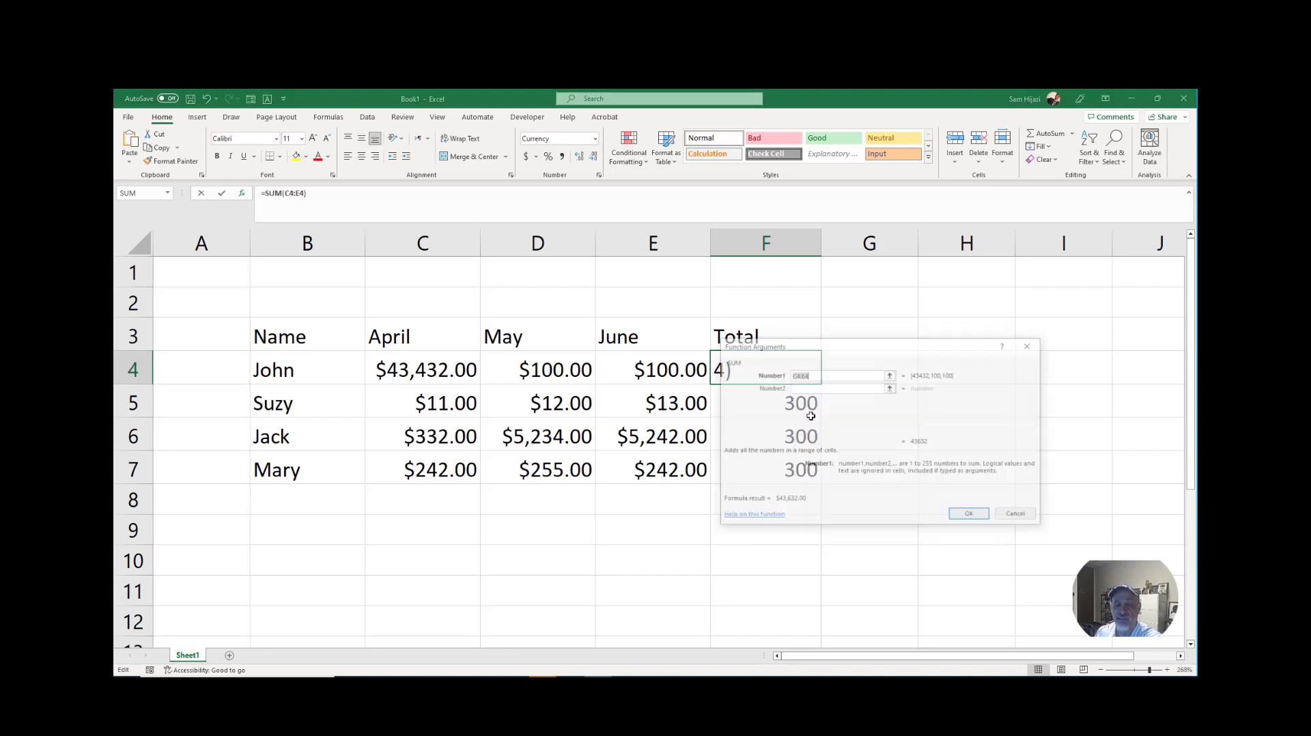
left_click_drag(865, 358, 996, 308)
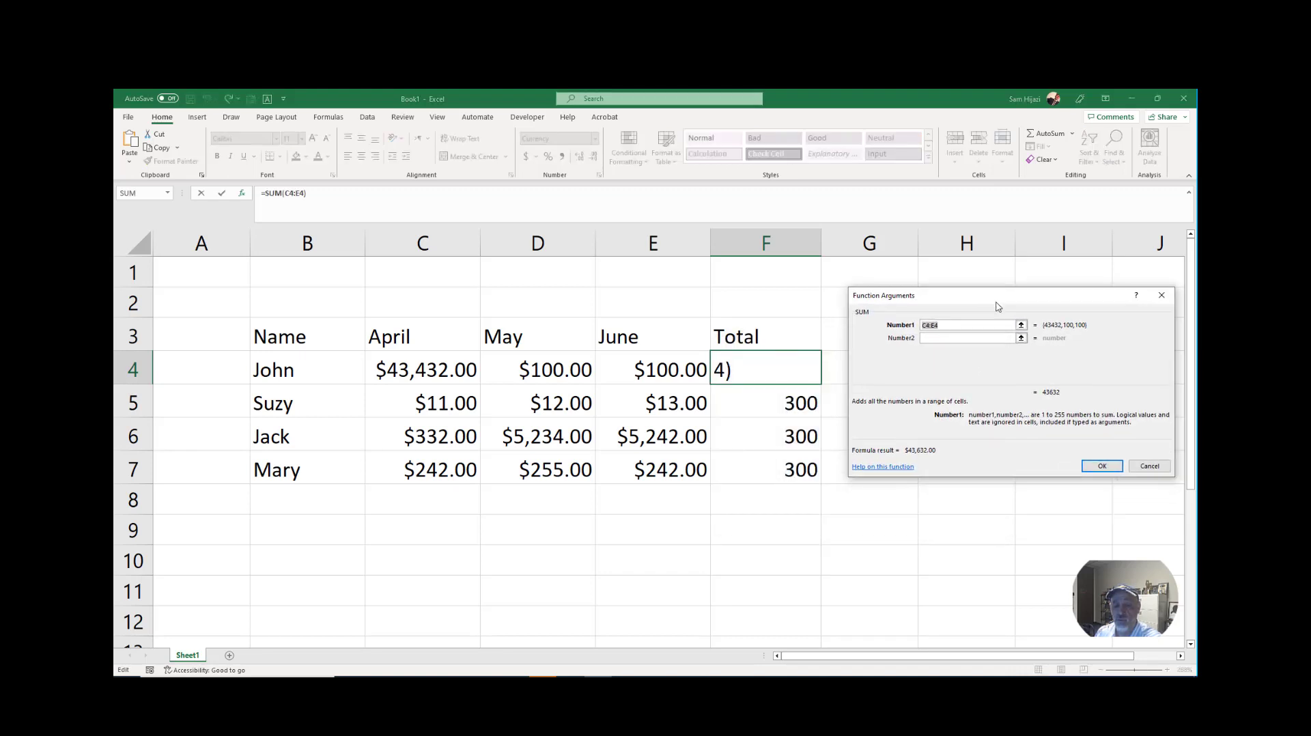
left_click_drag(431, 368, 645, 366)
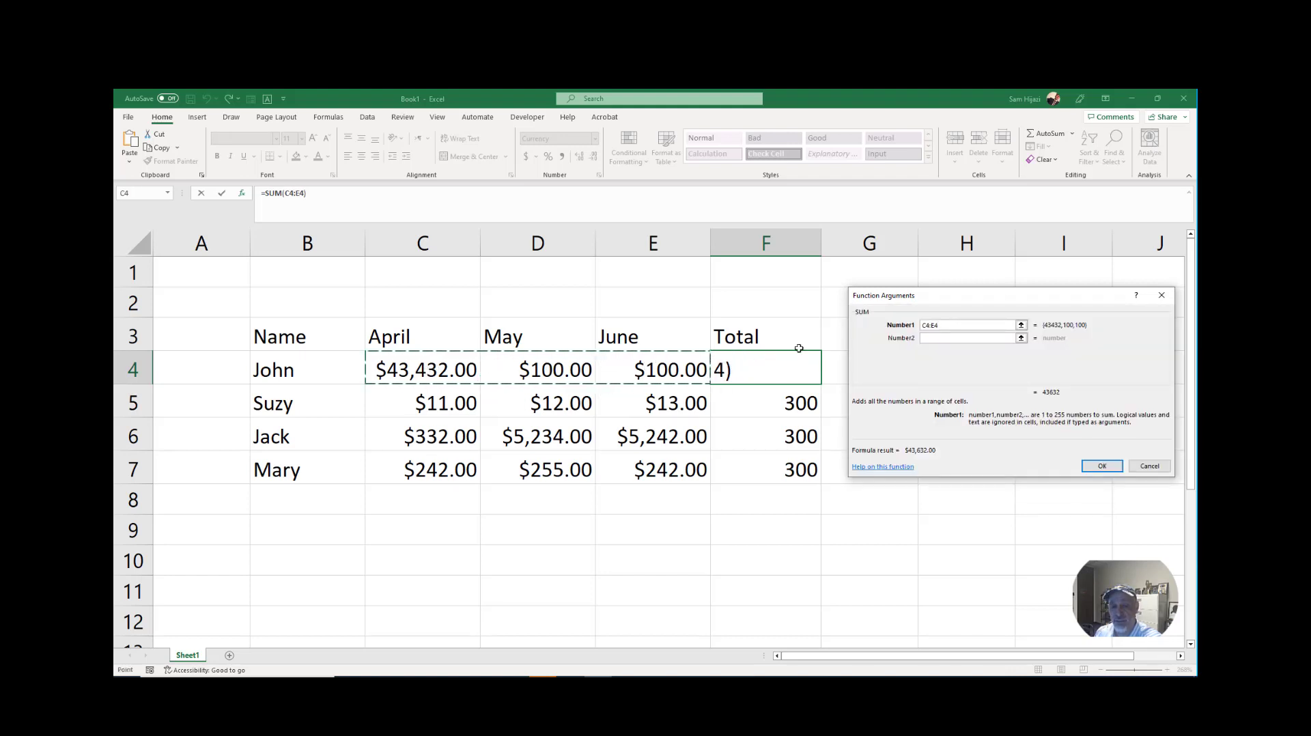
Try the range E5:E7 as the second SUM argument and clear that argument again.
left_click(945, 337)
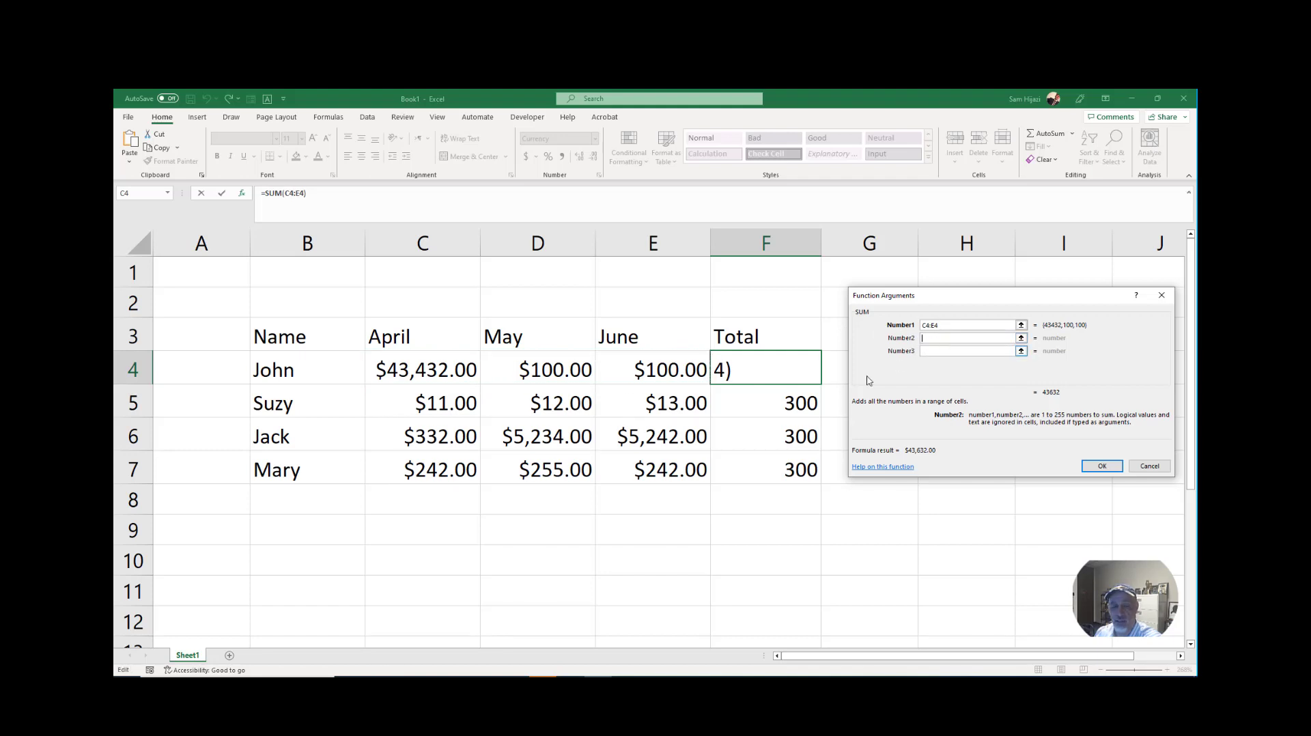
left_click_drag(648, 410, 656, 464)
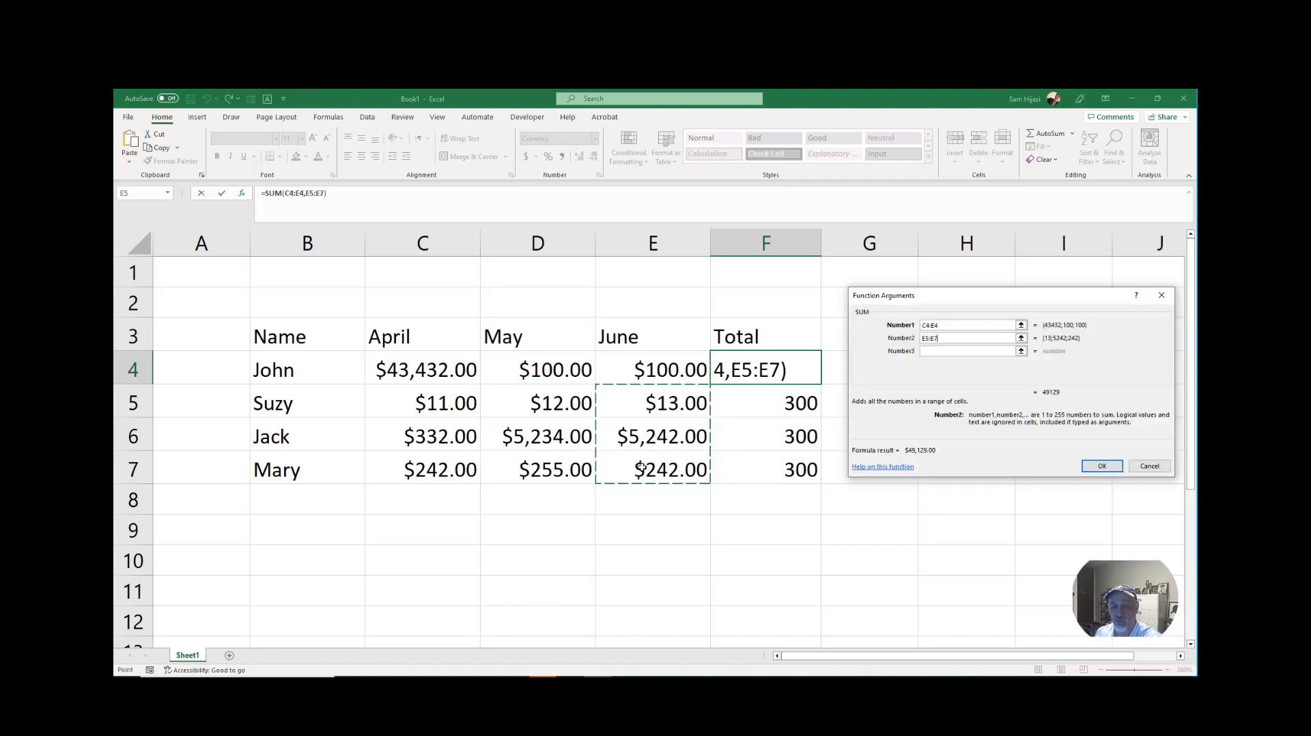
left_click(933, 355)
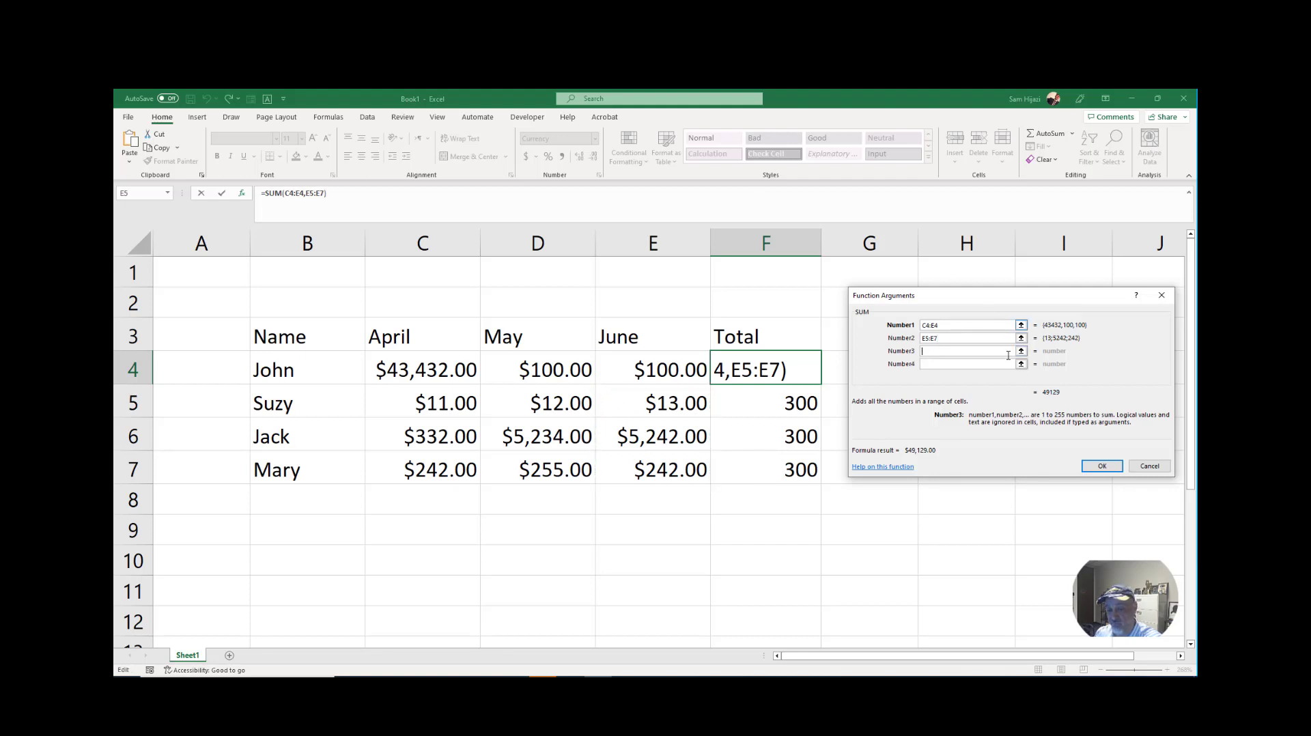
left_click_drag(942, 338, 880, 336)
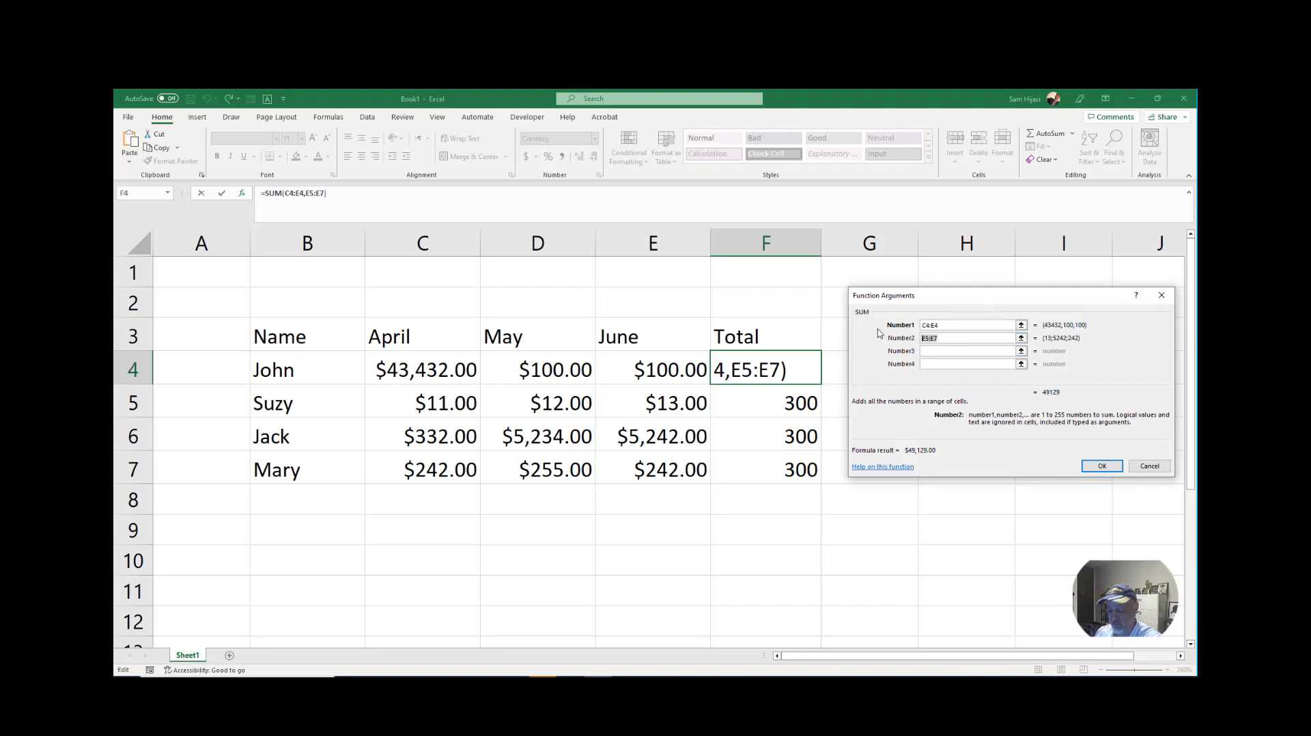
key("BackSpace")
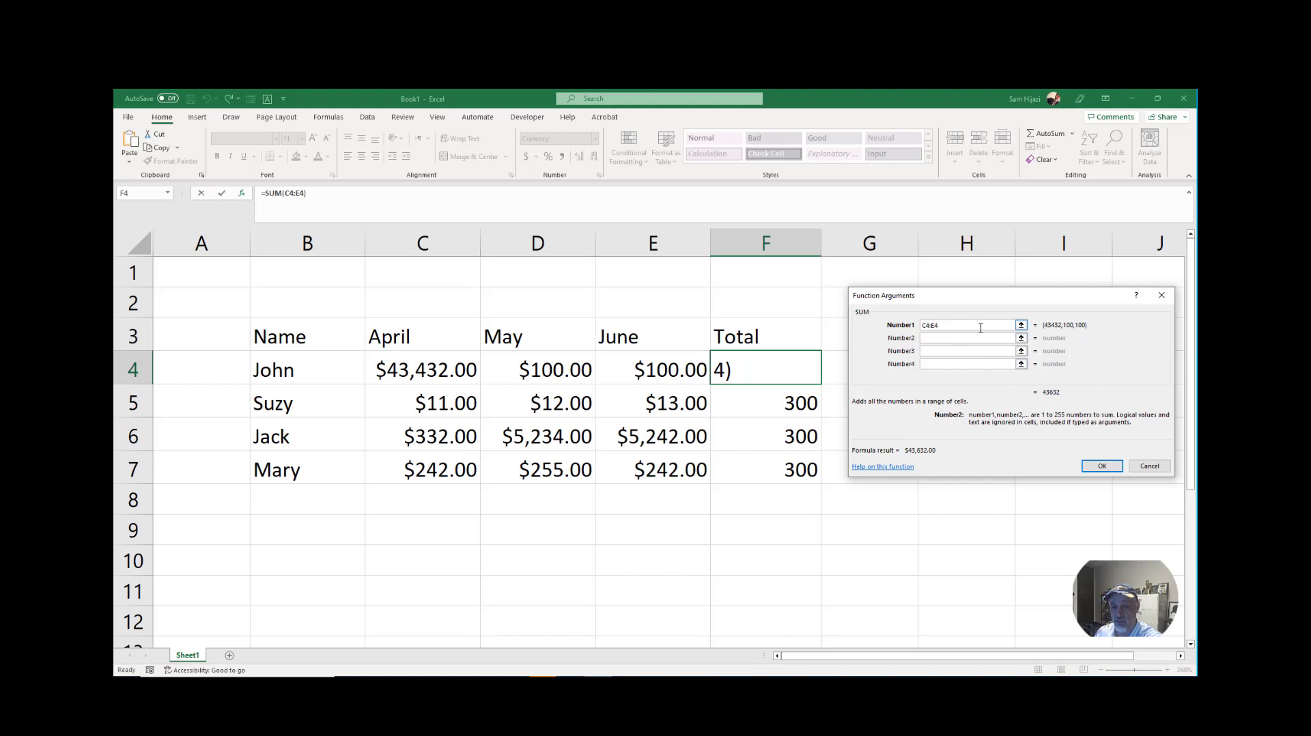
Accept the SUM of C4:E4 in cell F4 and fill the formula down through F7.
left_click_drag(981, 327, 917, 329)
left_click(1100, 466)
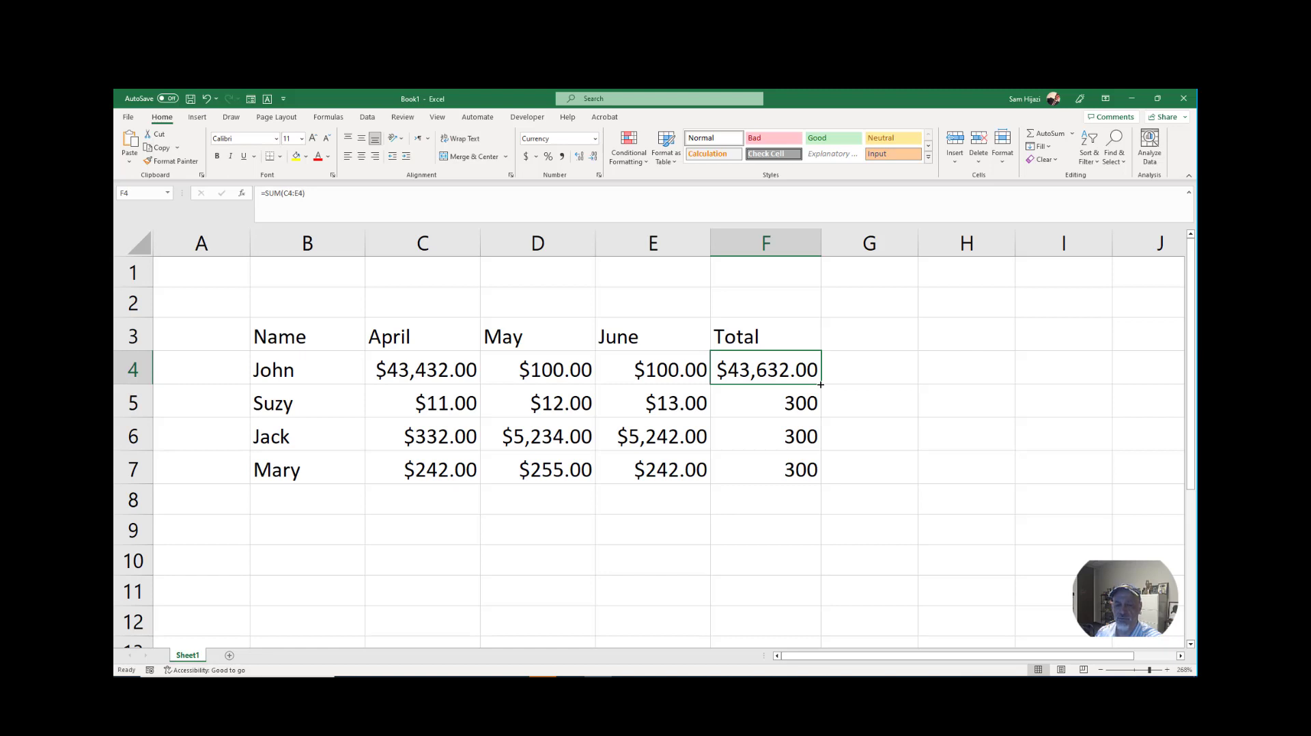
left_click_drag(821, 384, 820, 482)
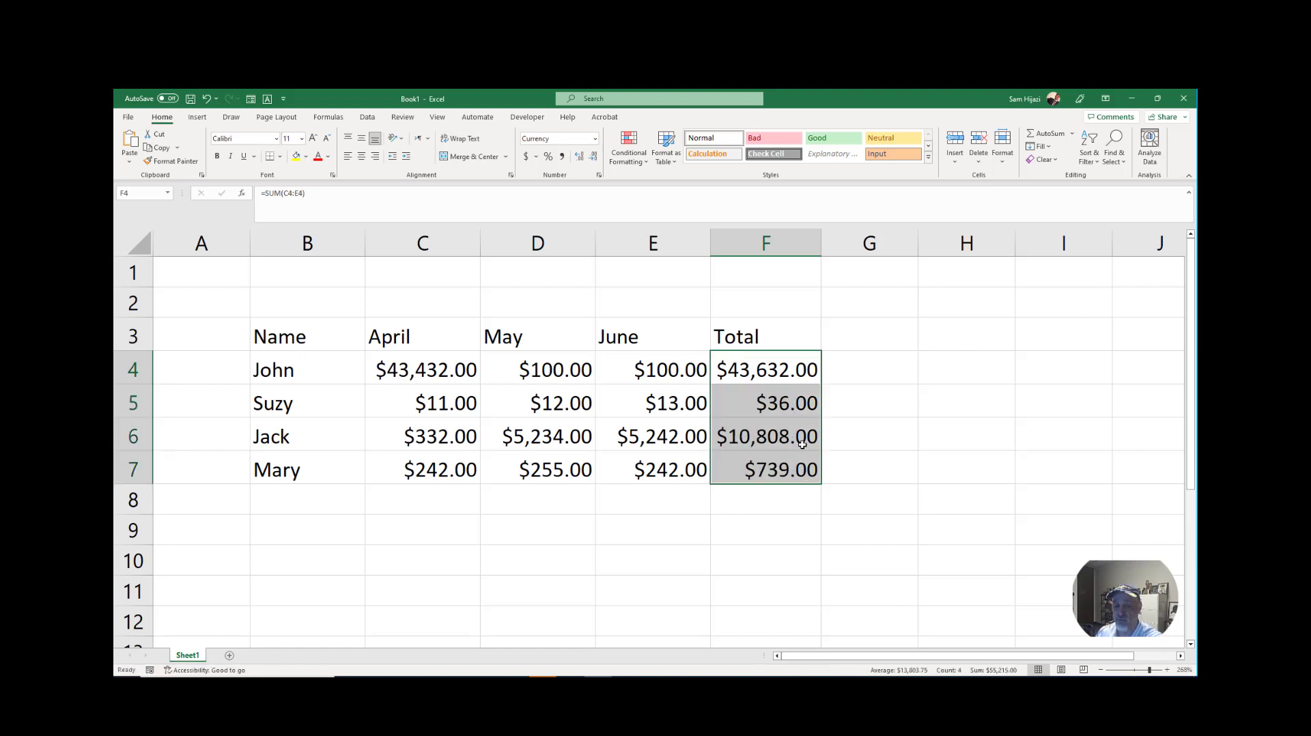
Inspect the cell references in the SUM formula of cell F4 and leave it unchanged.
double_click(774, 368)
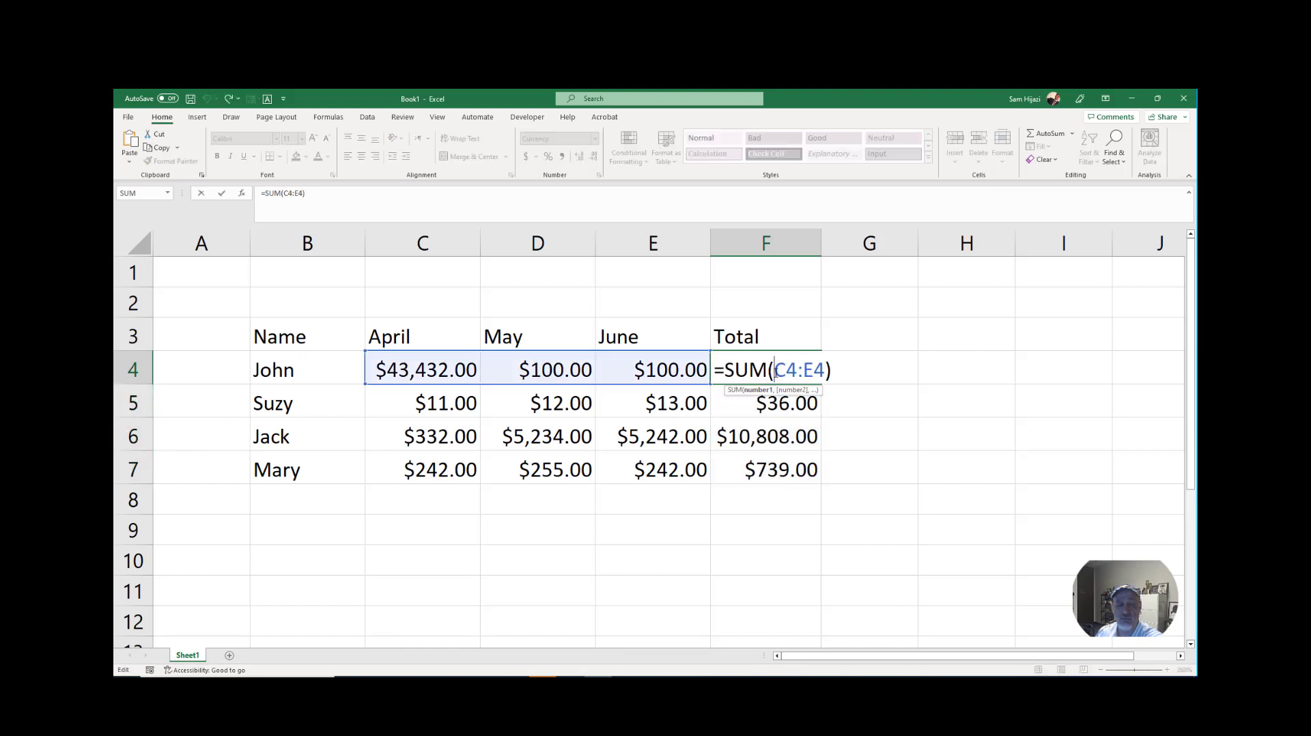
key("Return")
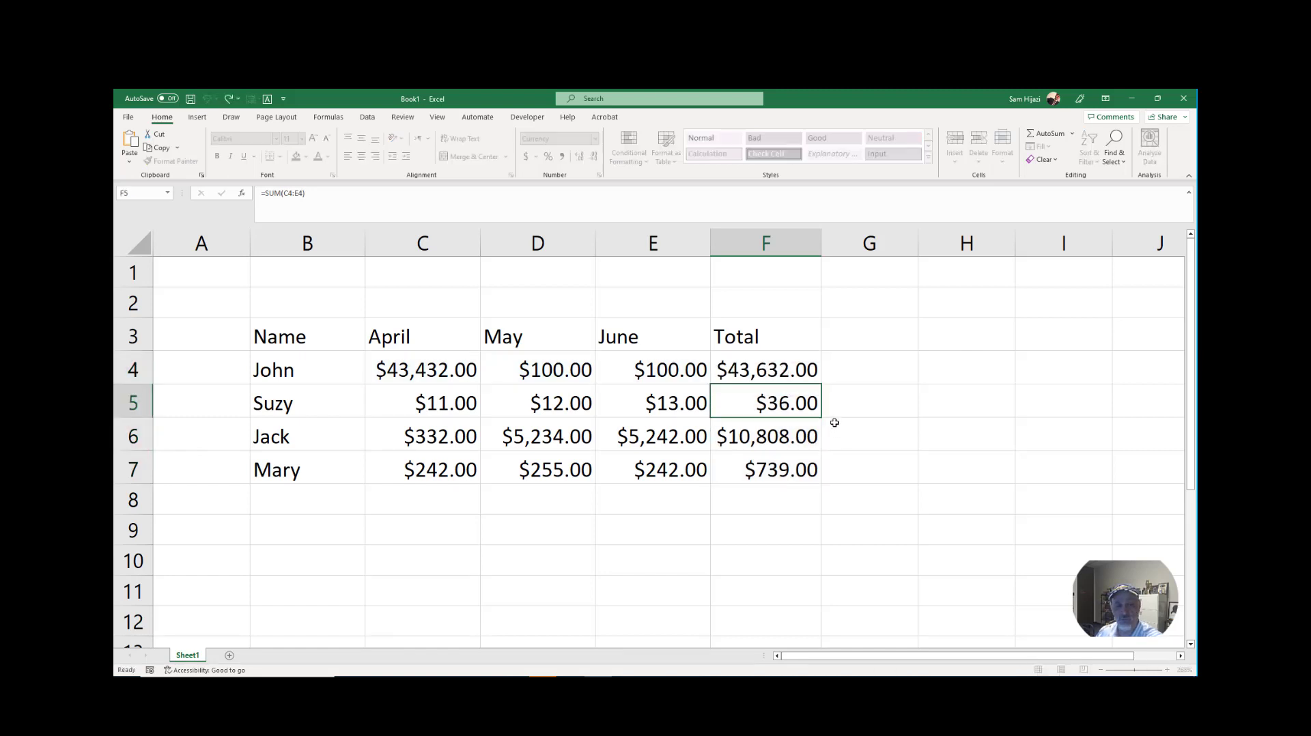
left_click(774, 369)
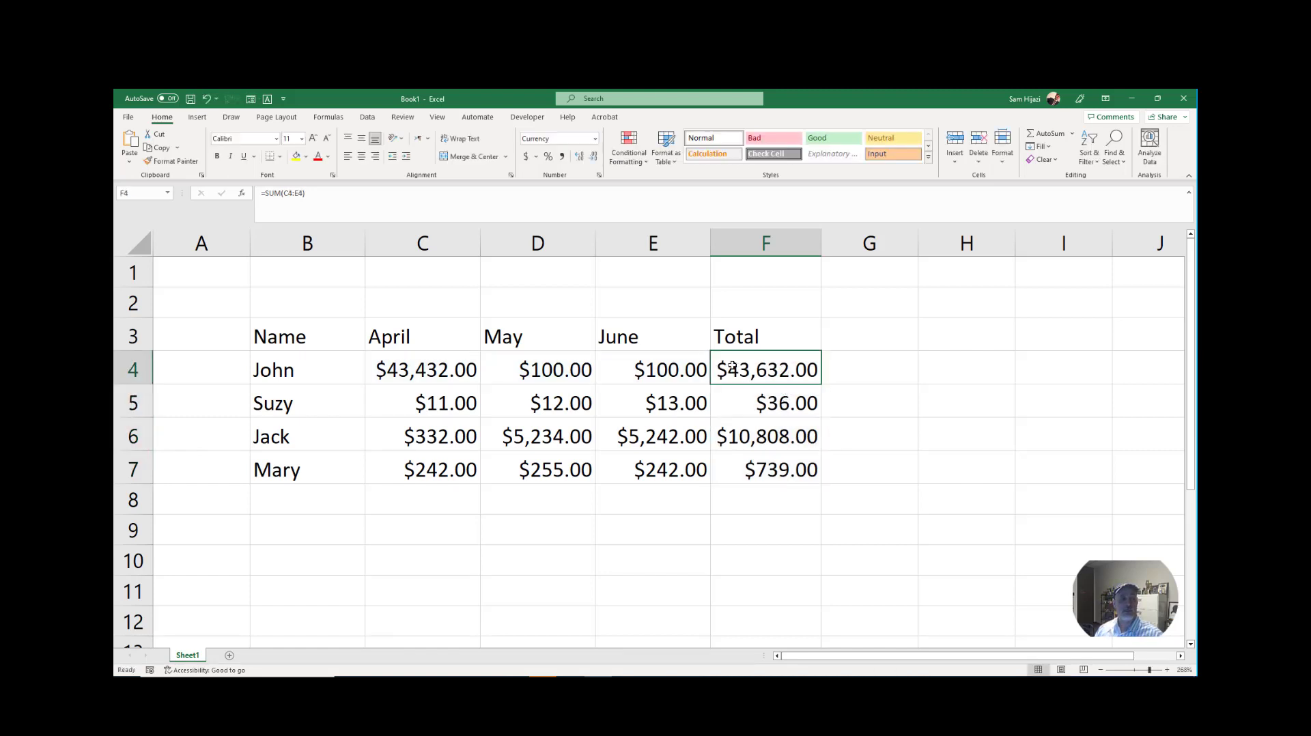
Browse the statistical functions in the function library, and insert an AutoSum of C4:E4 in cell F4.
left_click(329, 117)
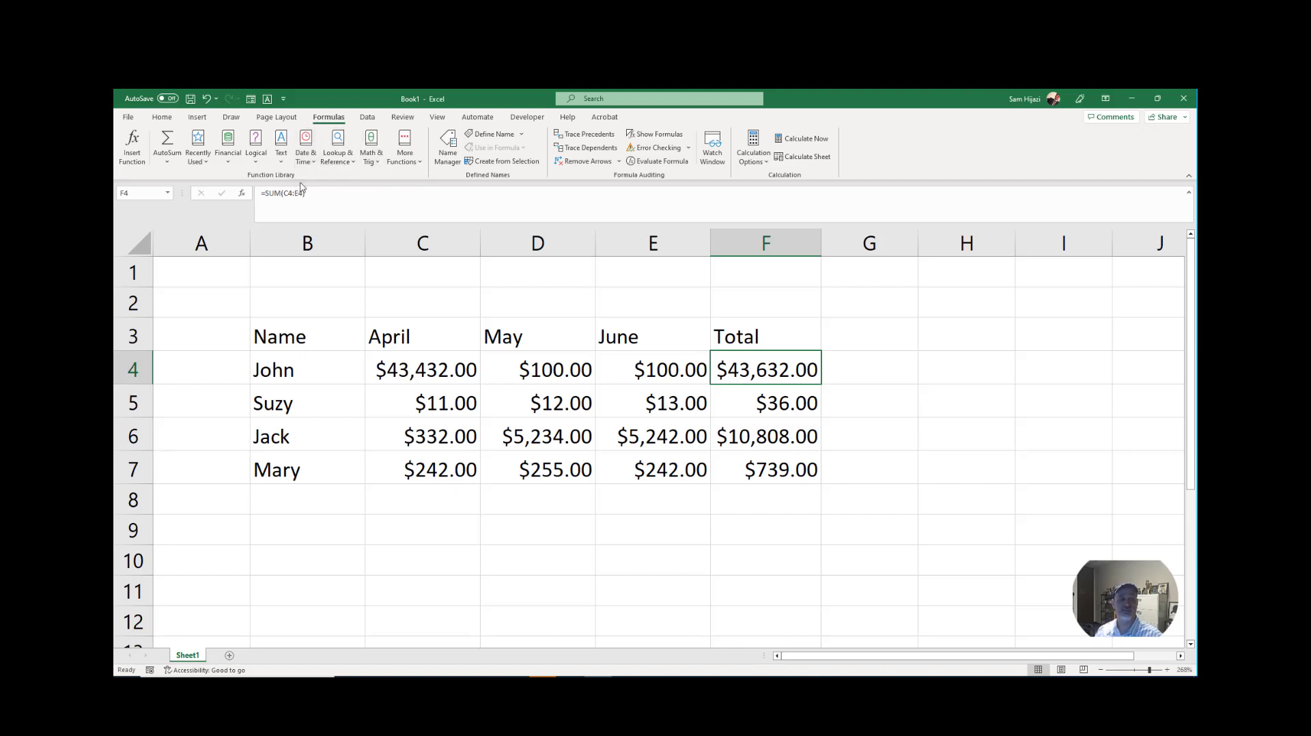
left_click(420, 164)
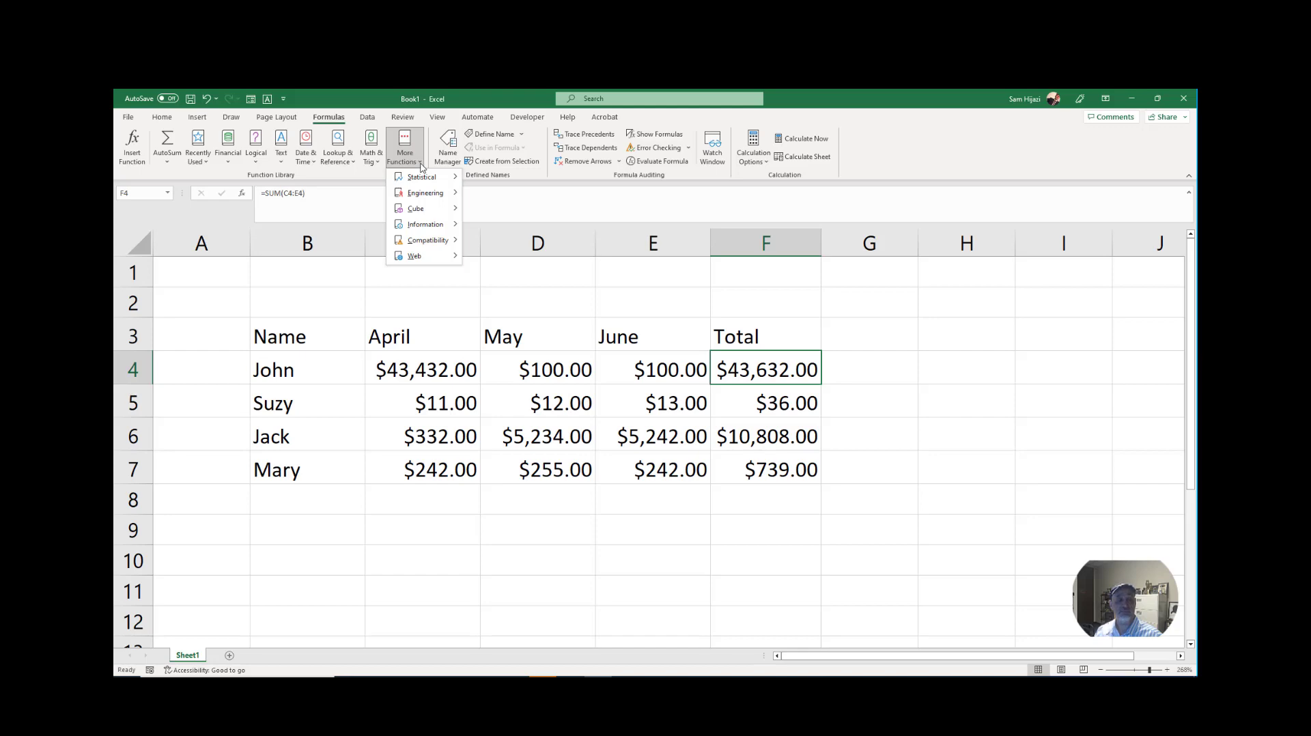
mouse_move(430, 179)
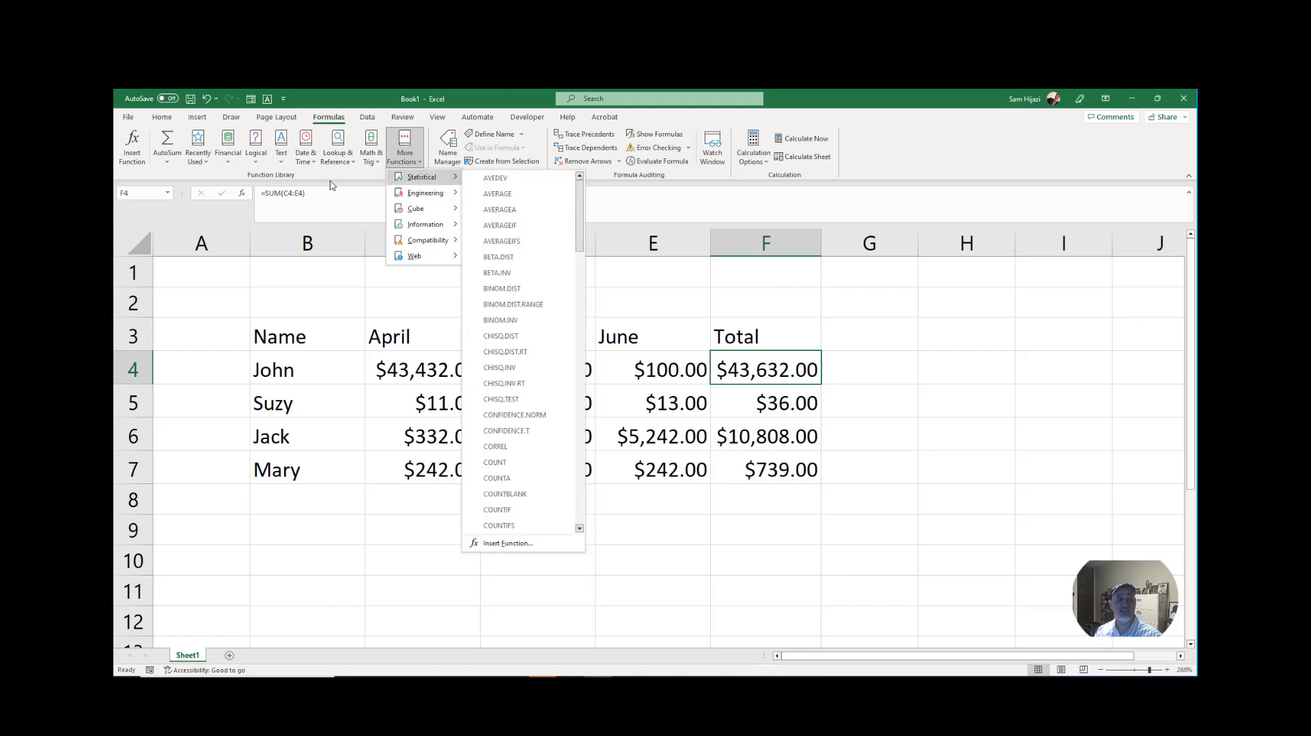
left_click(215, 174)
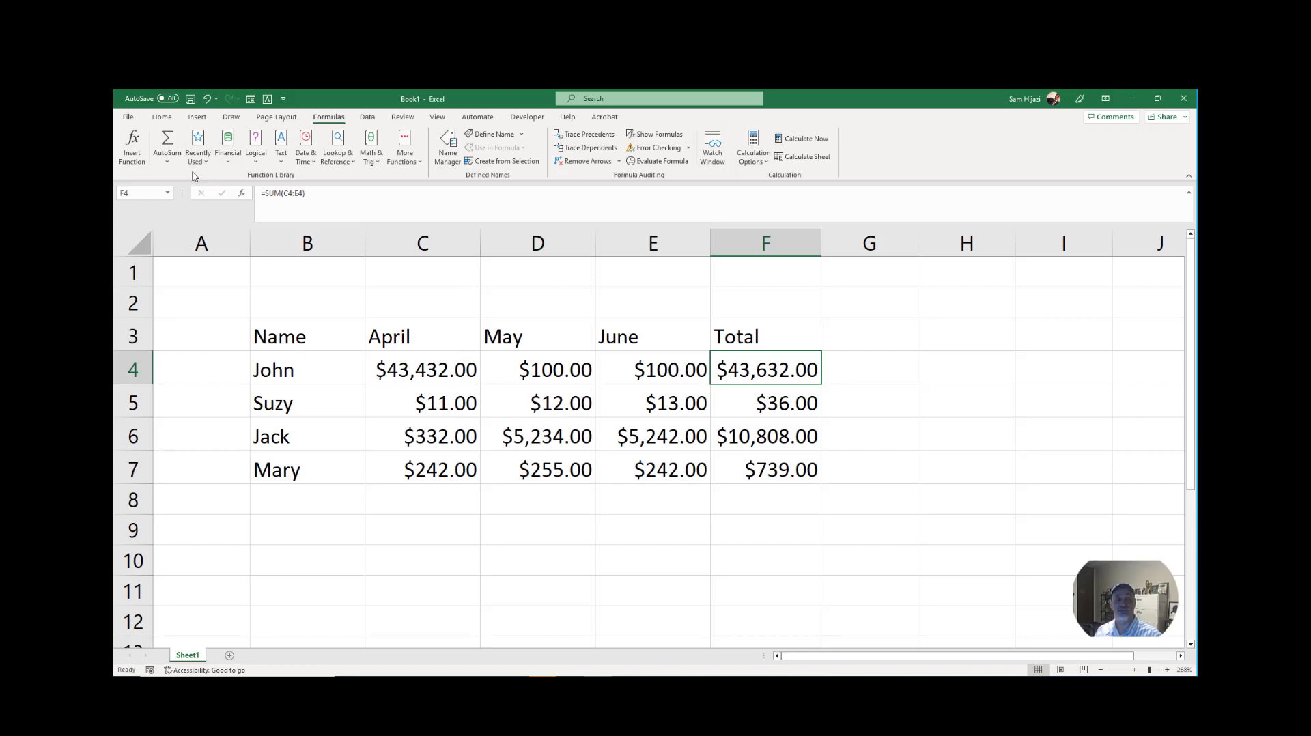
left_click(169, 161)
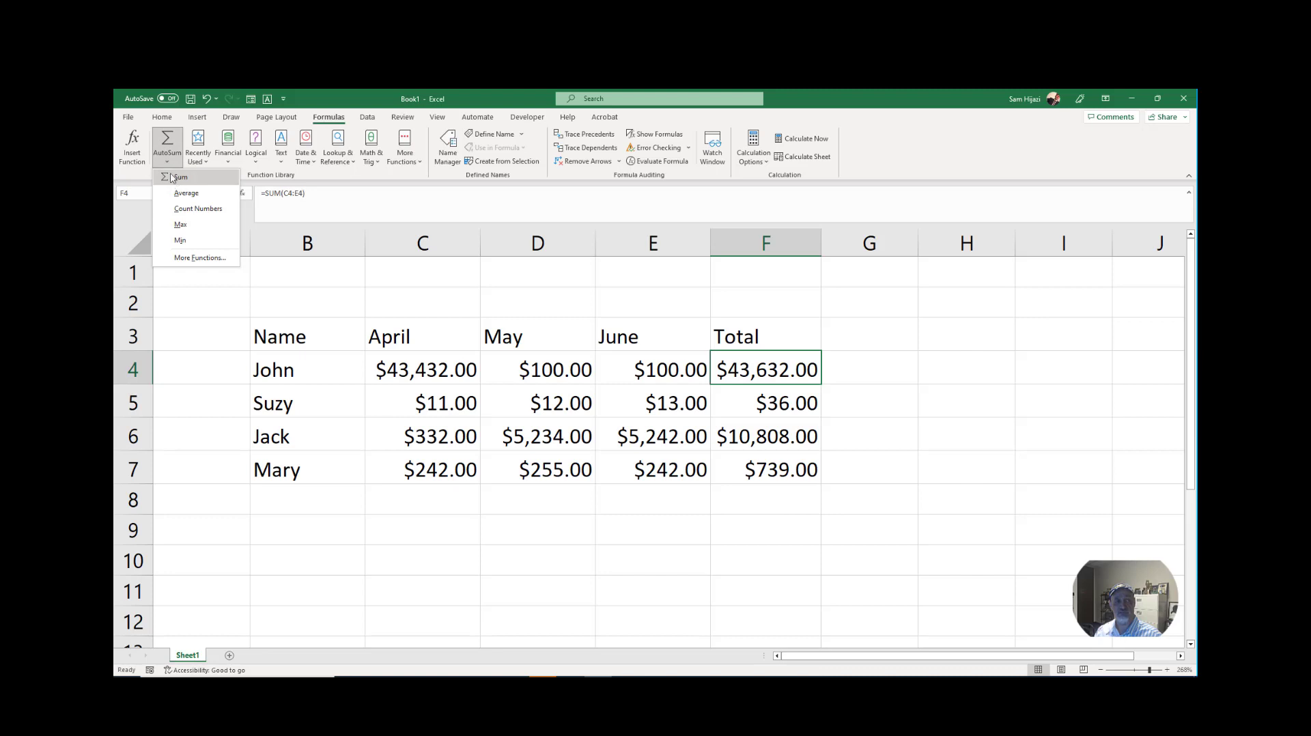
left_click(178, 182)
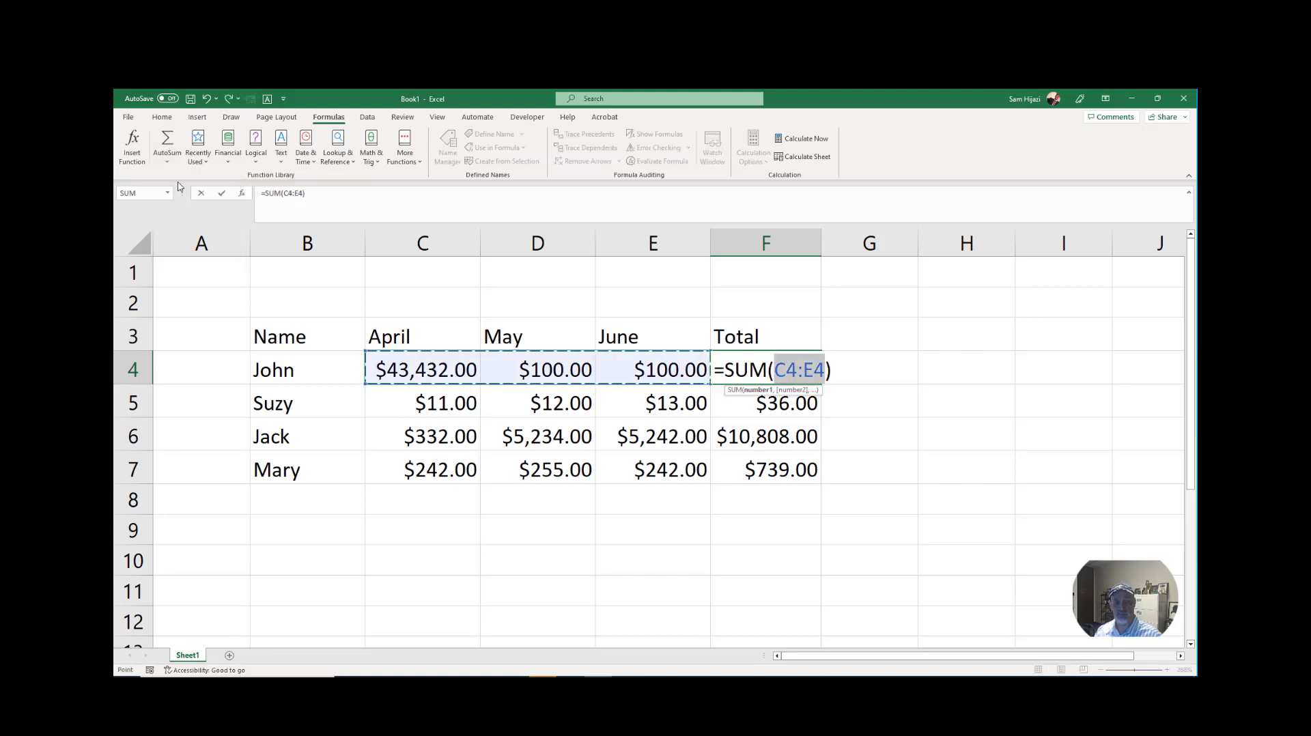
key("Return")
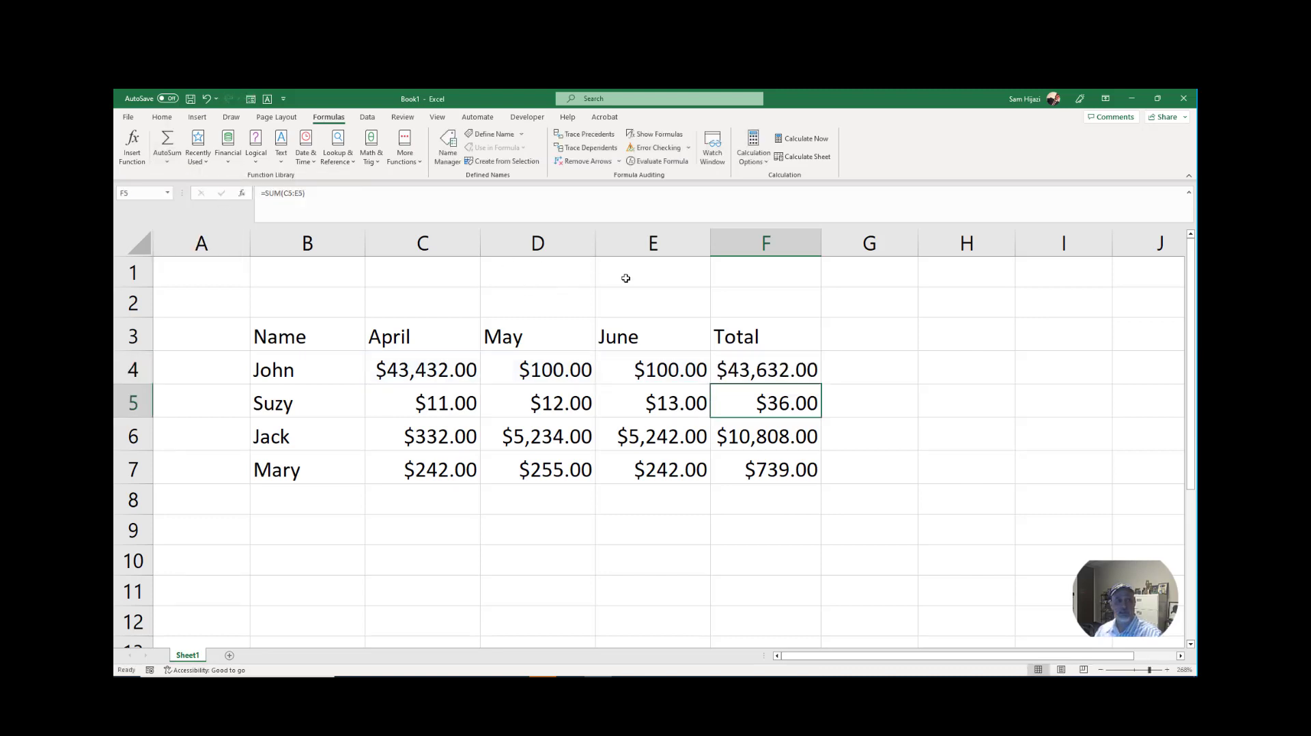
Replace the content of cell F4 with a manually entered =SUM(C4:E4), using the suggested SUM function and selecting the range on the sheet.
left_click(782, 369)
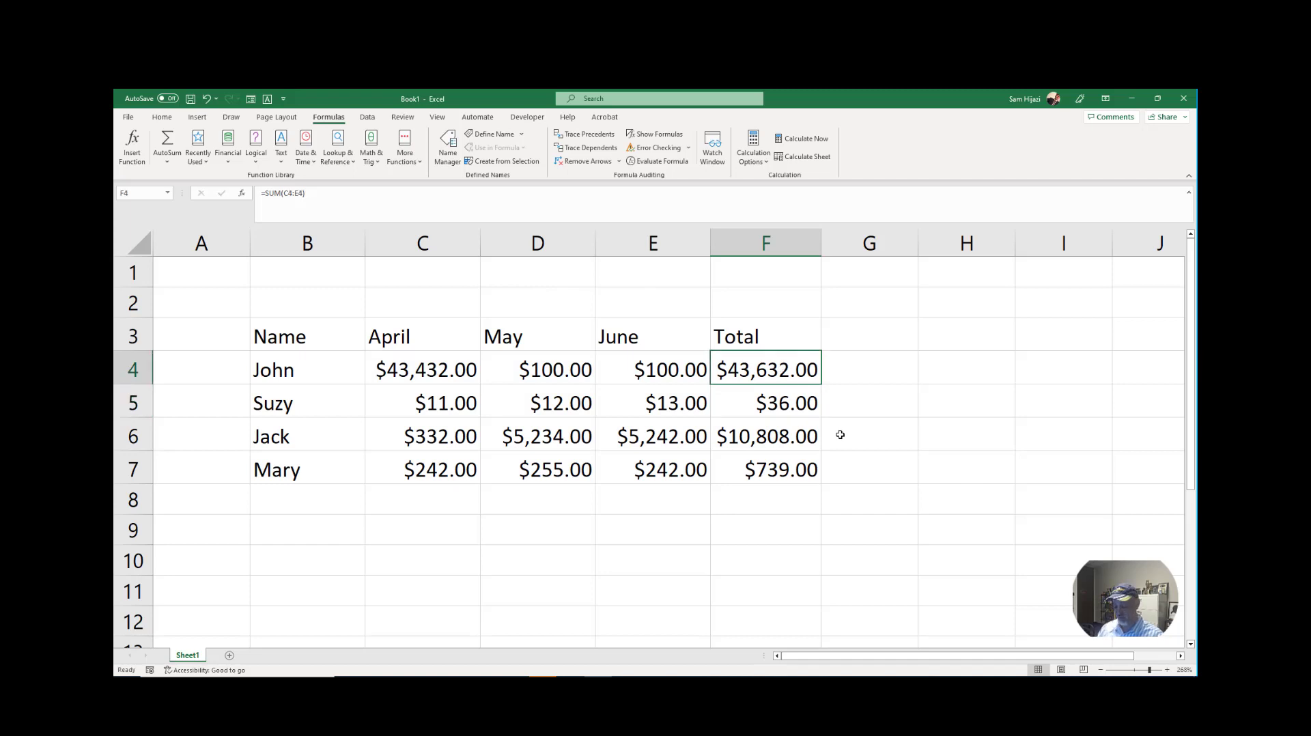
type("=")
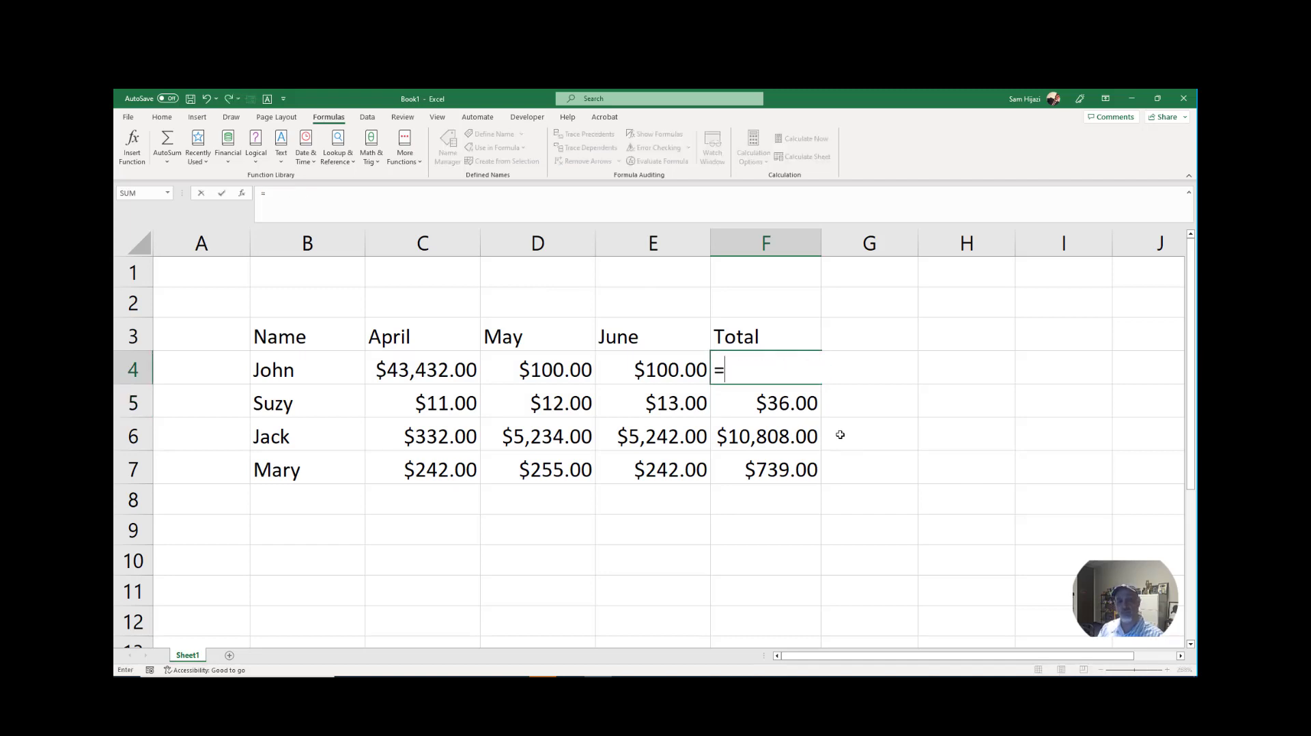
type("sum")
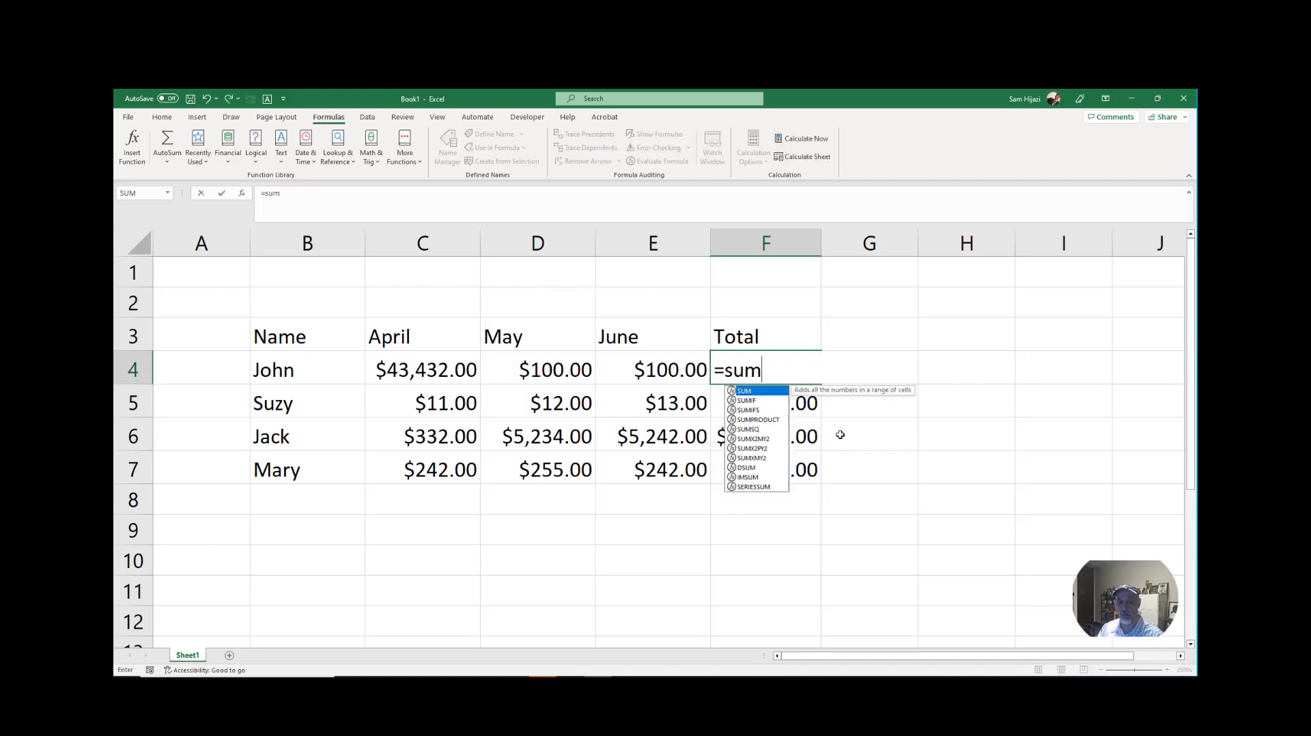
key("BackSpace")
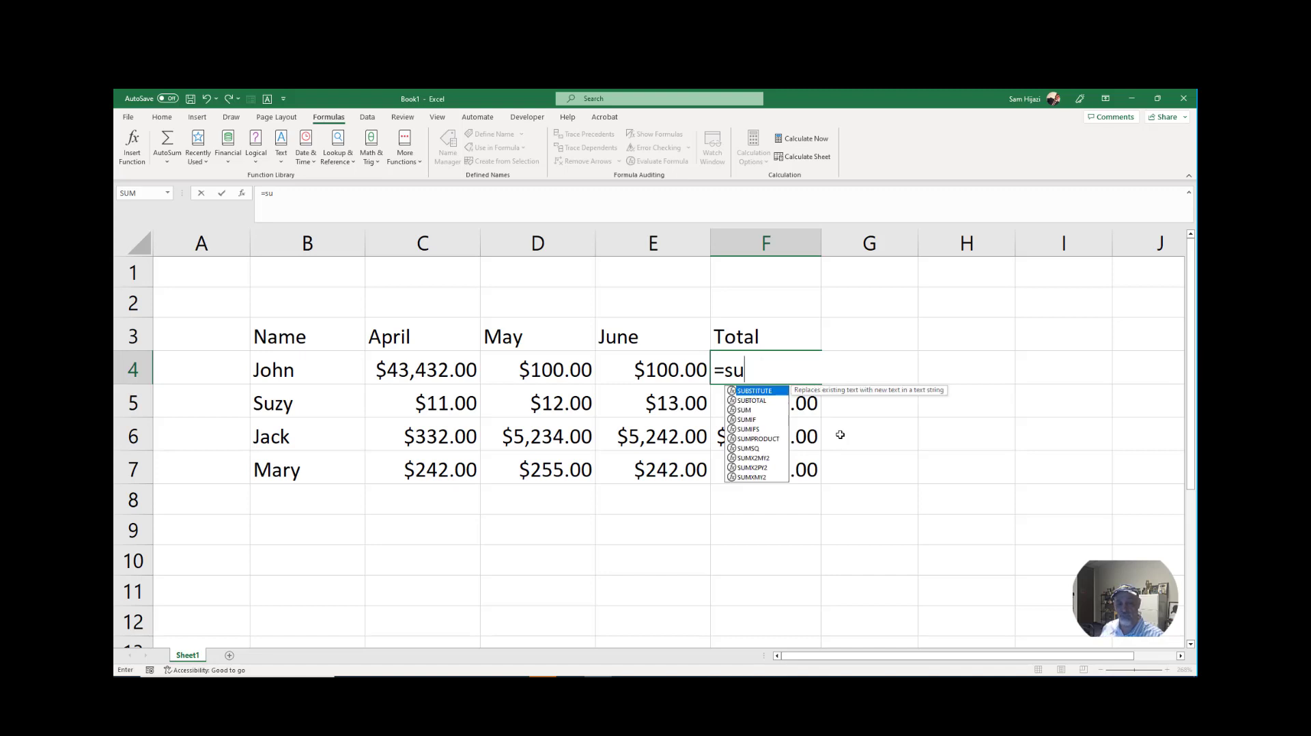
key("Down")
key("Down")
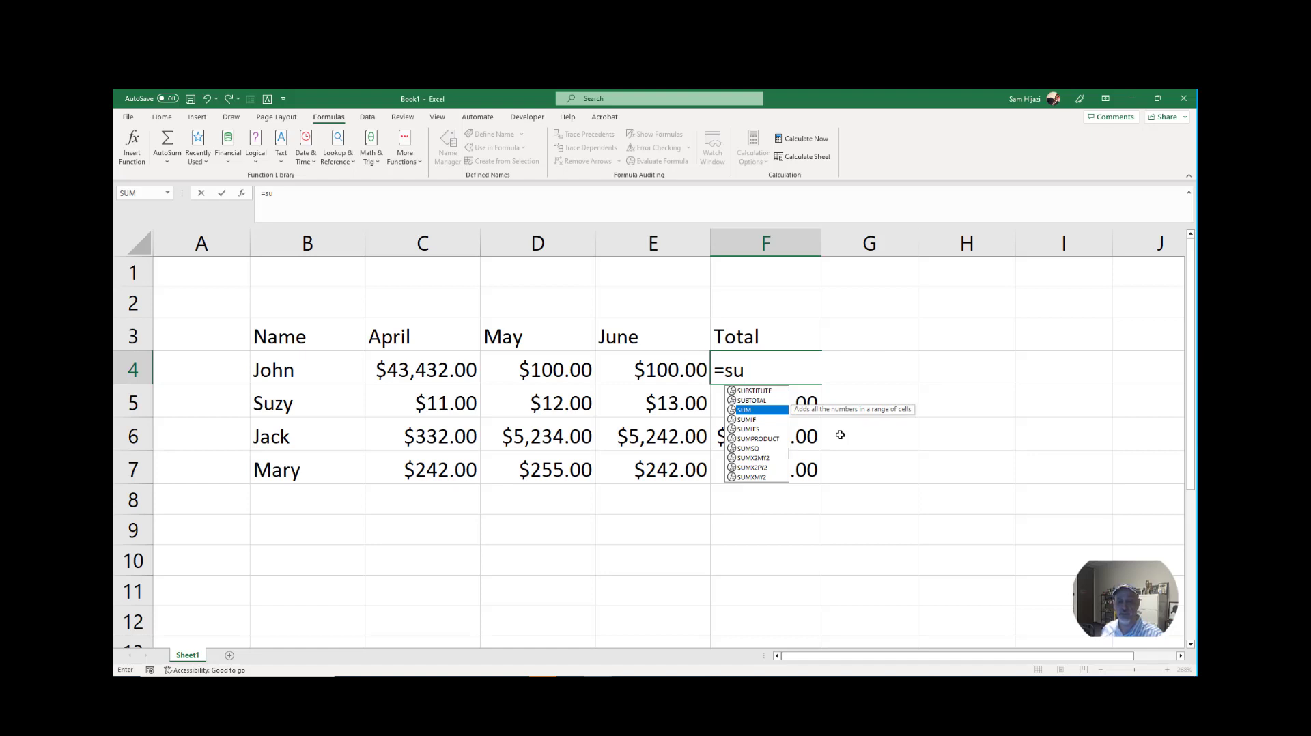
key("Tab")
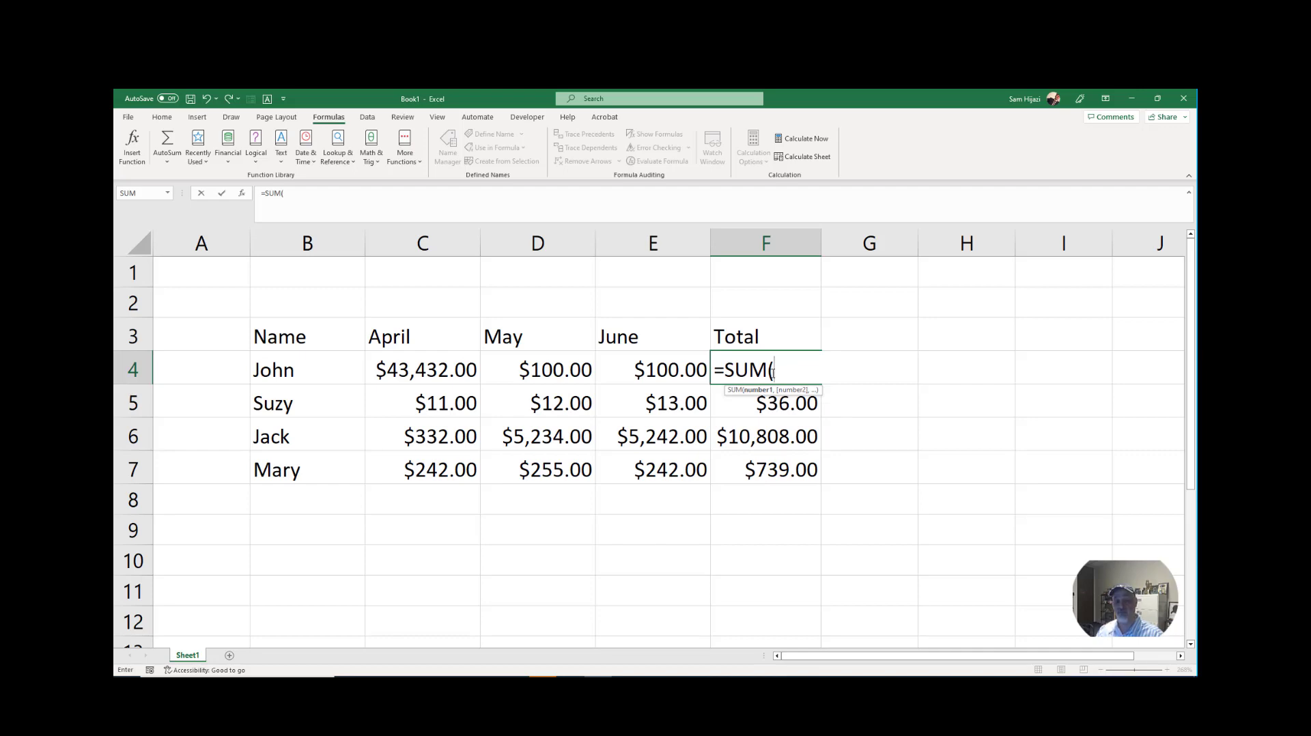
left_click_drag(437, 369, 680, 365)
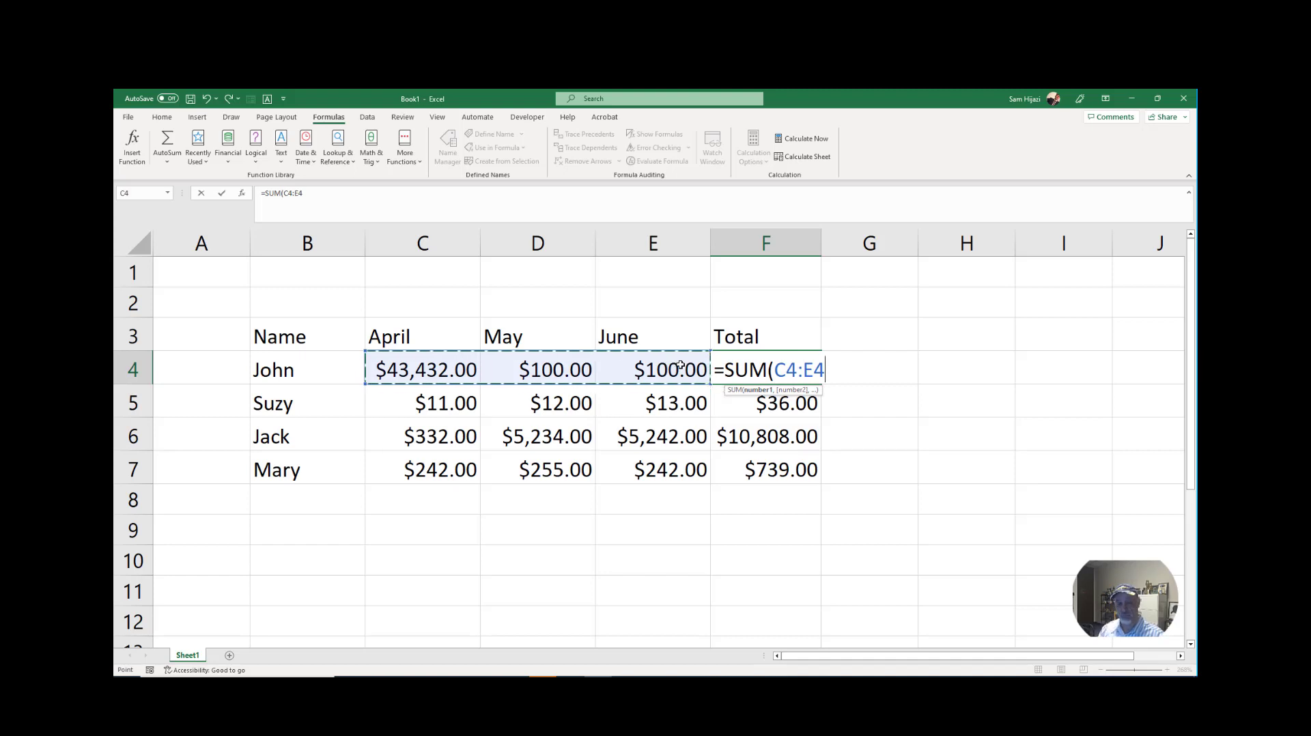
type(")")
key("Return")
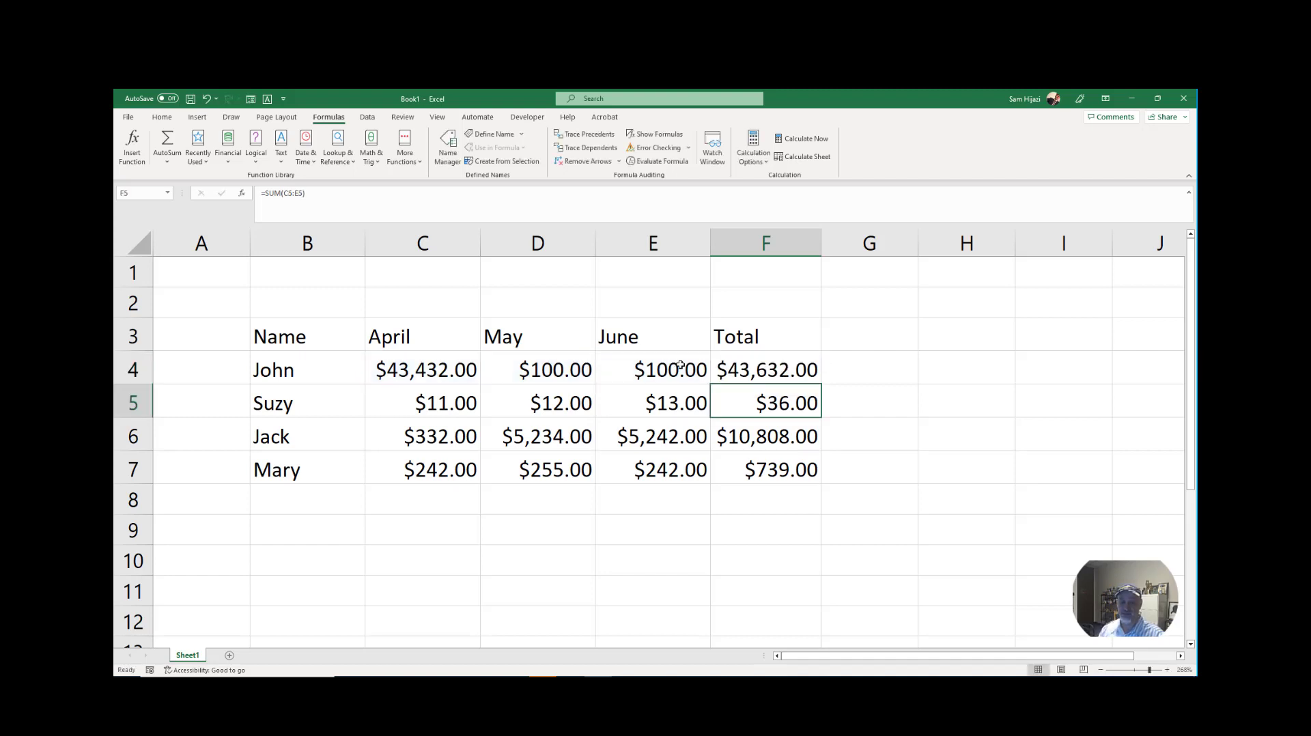
Clear cell F4 and insert an AutoSum of C4:E4 there.
left_click(739, 370)
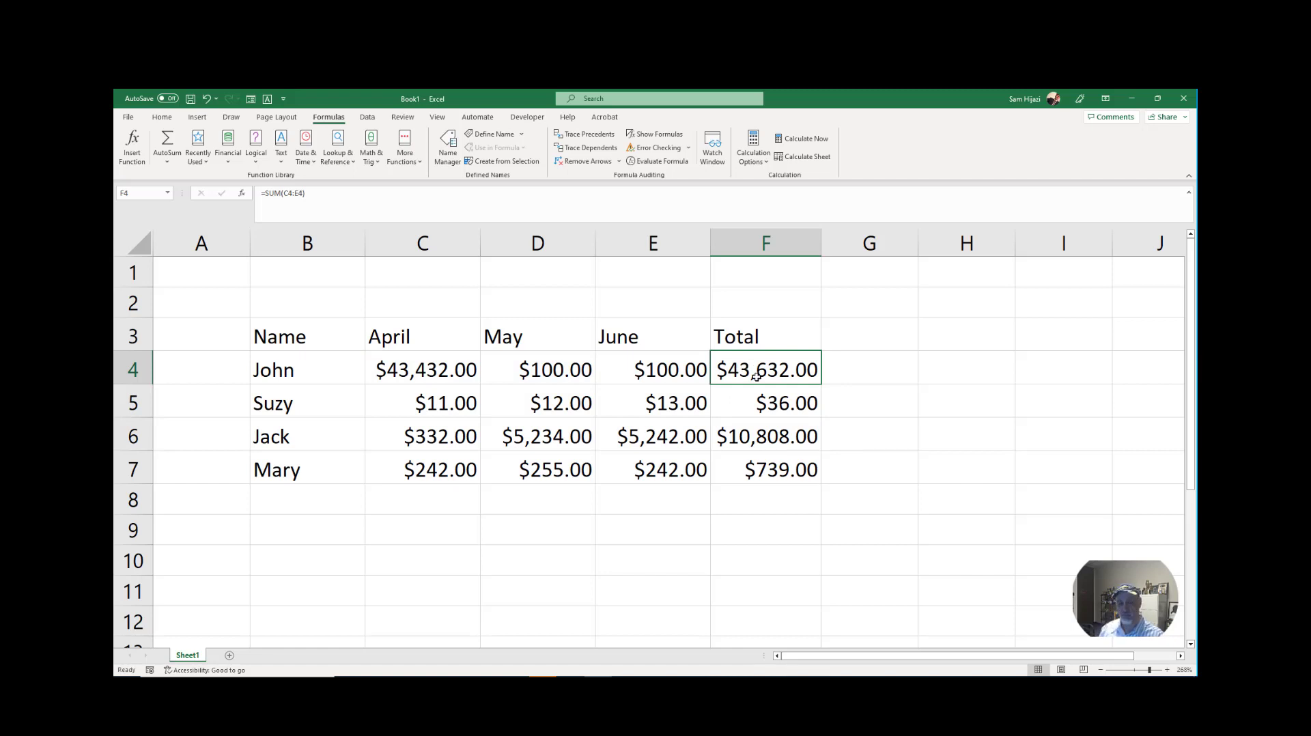
key("BackSpace")
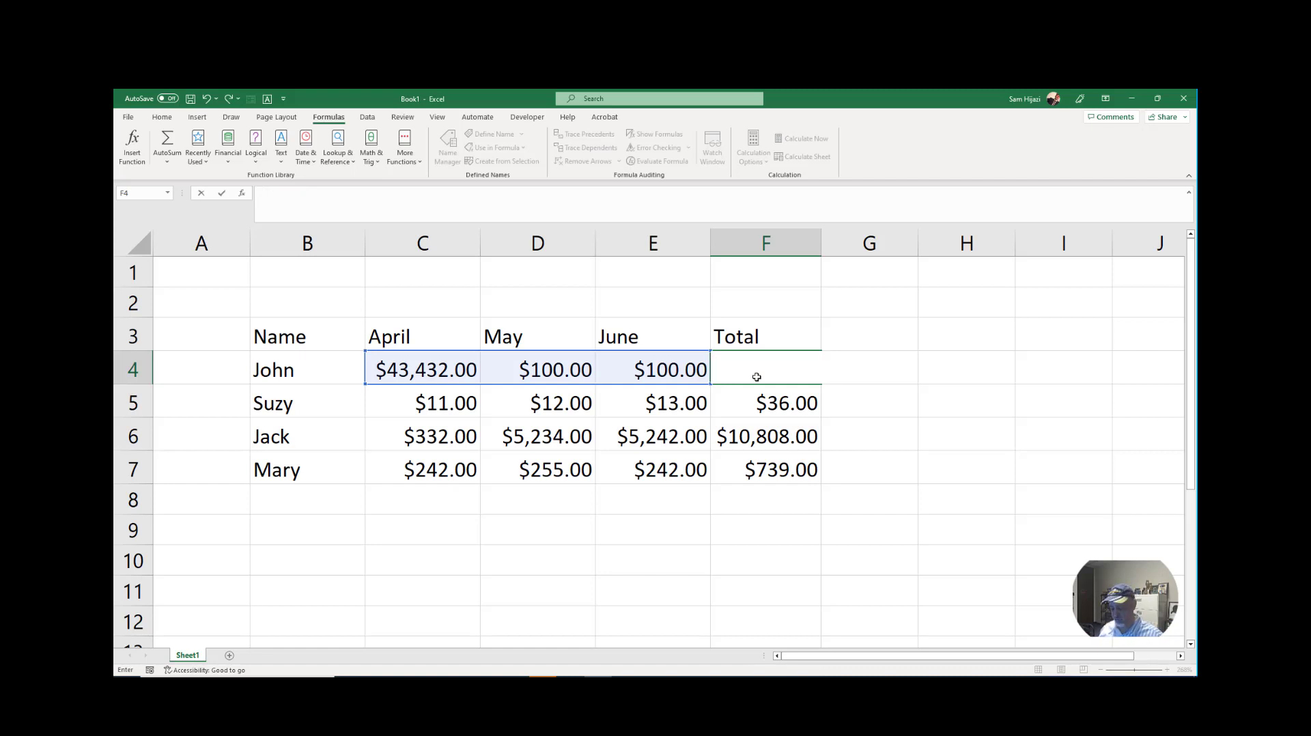
key("alt")
key("Escape")
key("Escape")
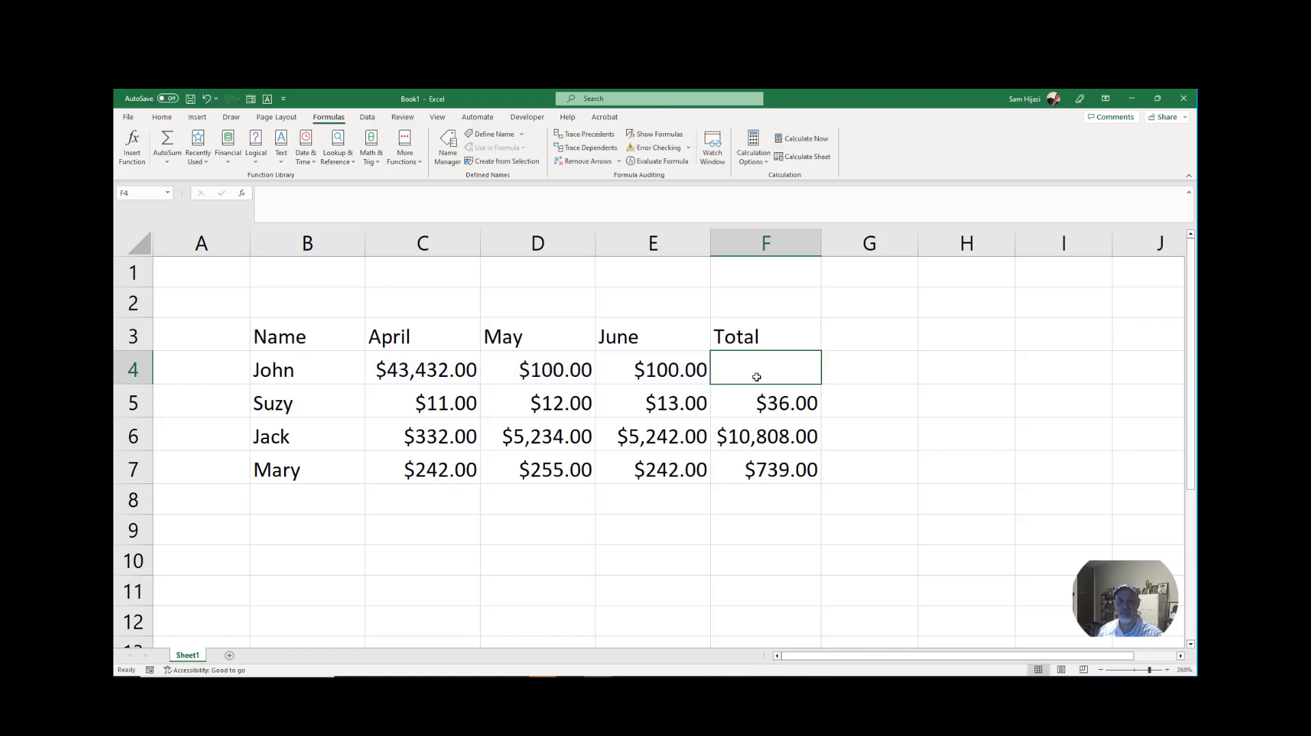
key("alt+equal")
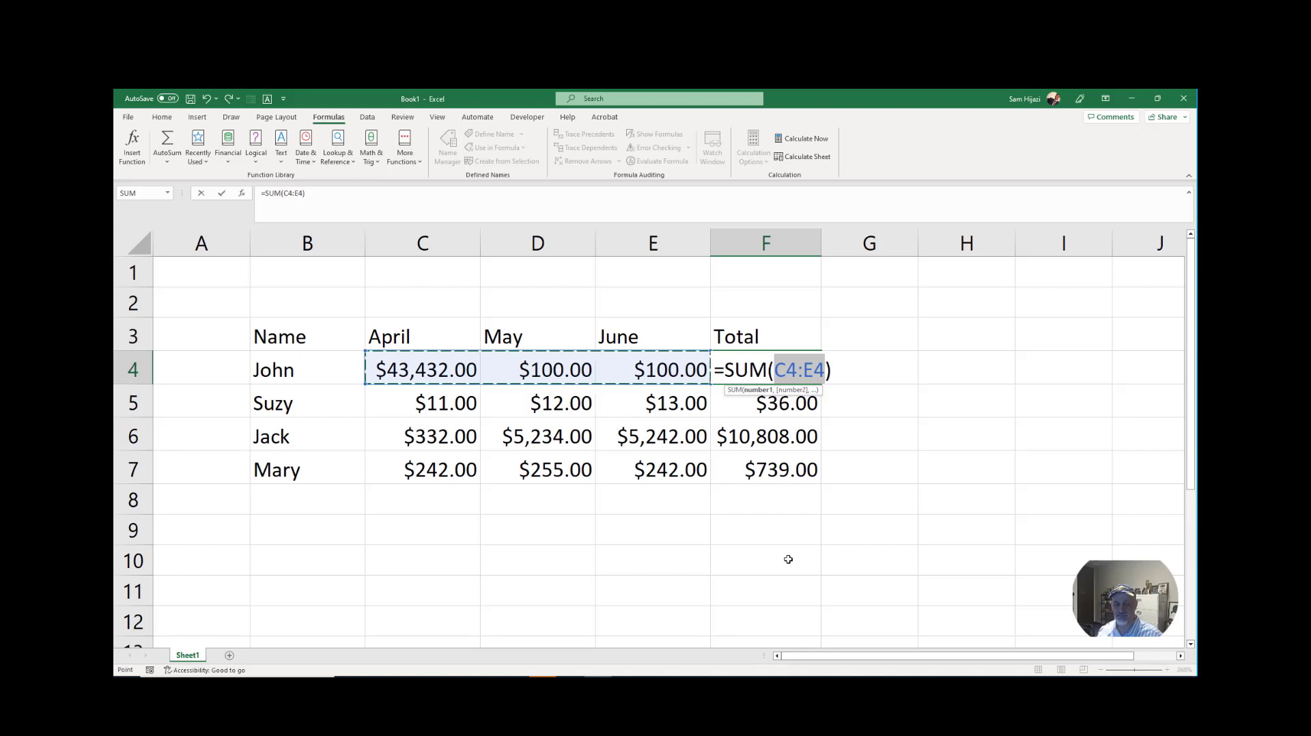
key("Return")
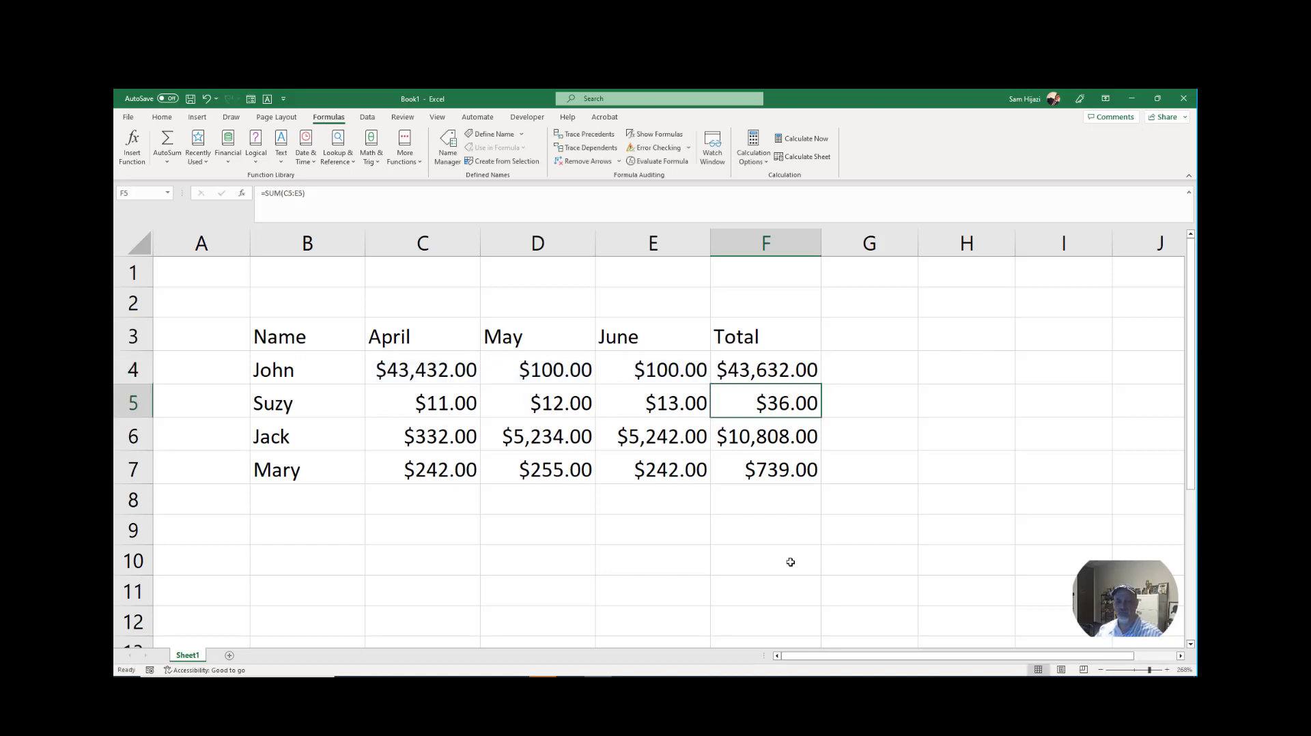
Inspect the cell references in the SUM formula of cell F4, and compare them with the formulas in F5, F6 and F7.
left_click(784, 380)
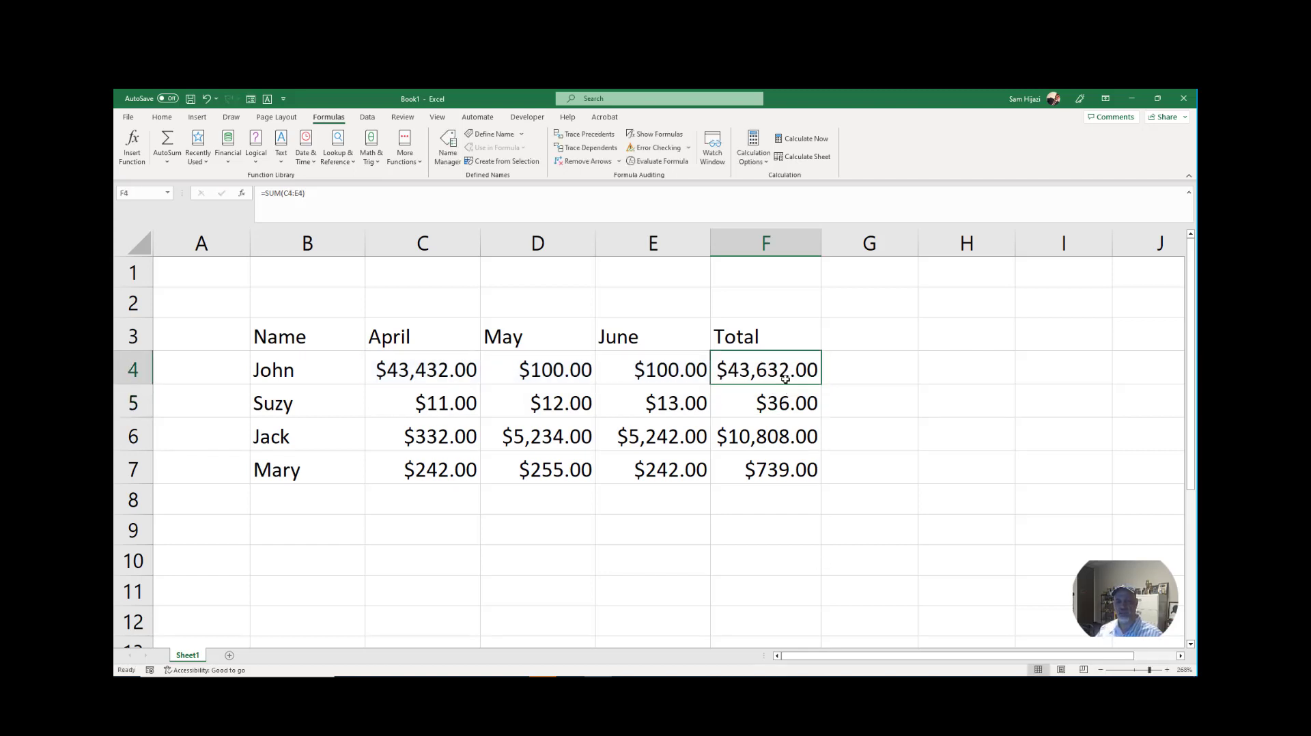
double_click(785, 379)
key("Escape")
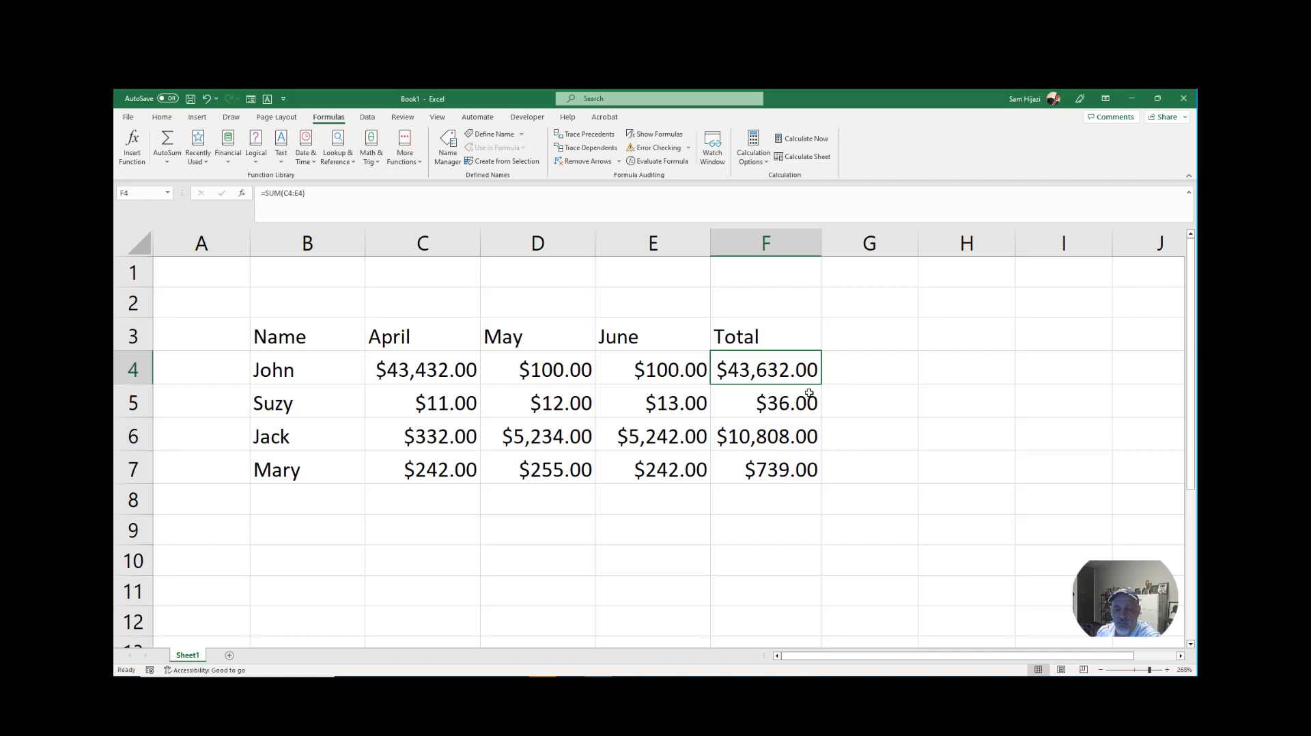
left_click_drag(822, 384, 822, 383)
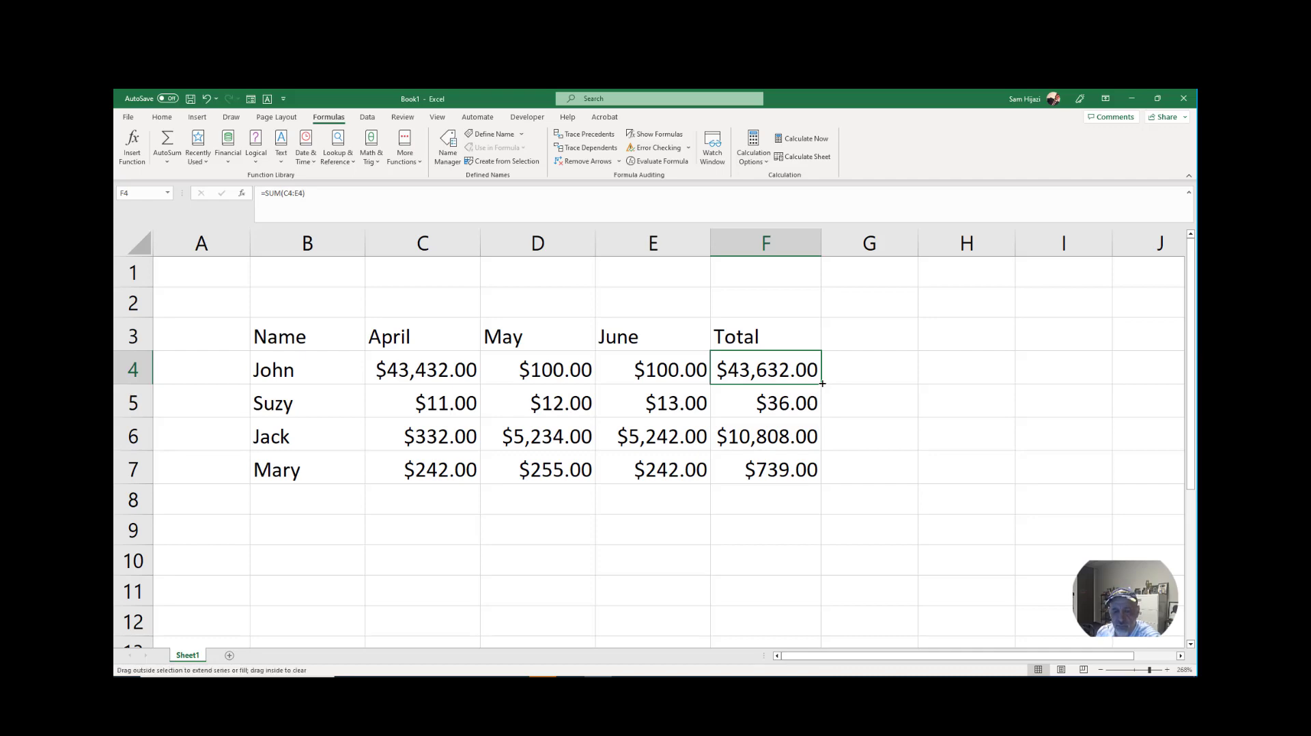
double_click(785, 370)
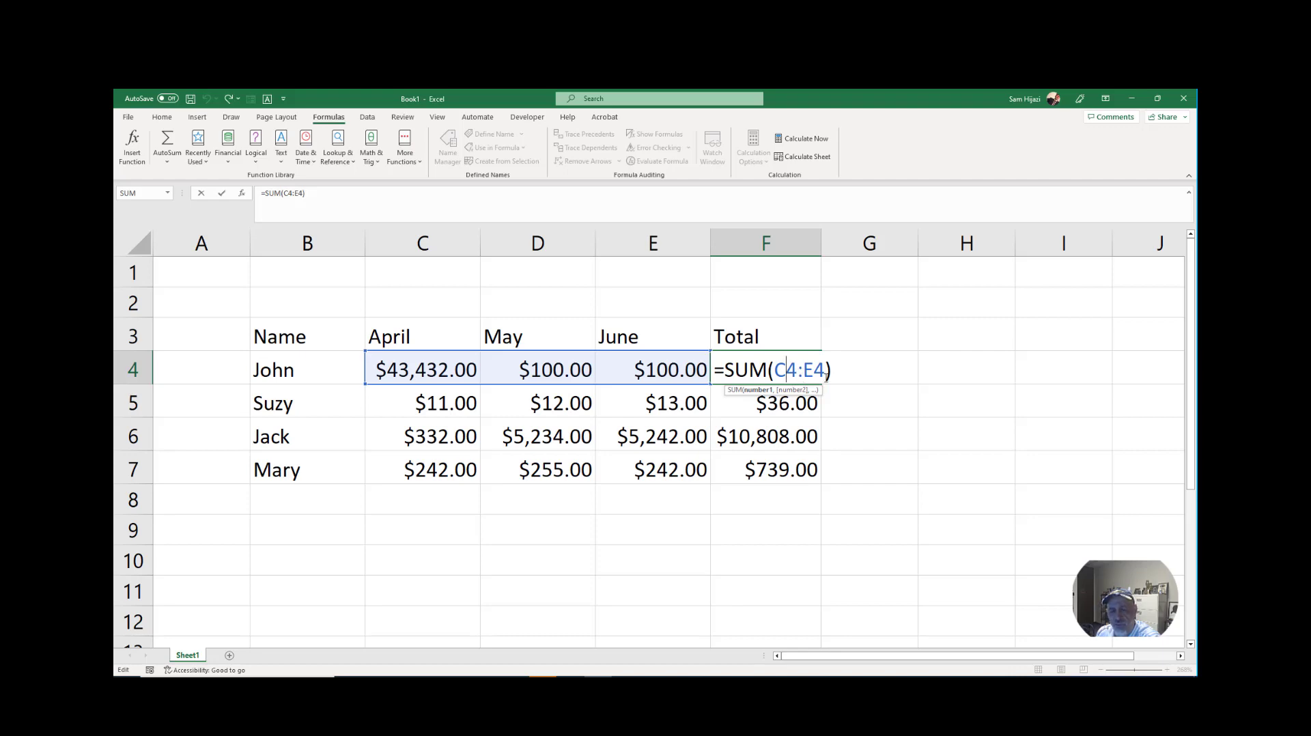
left_click(834, 374)
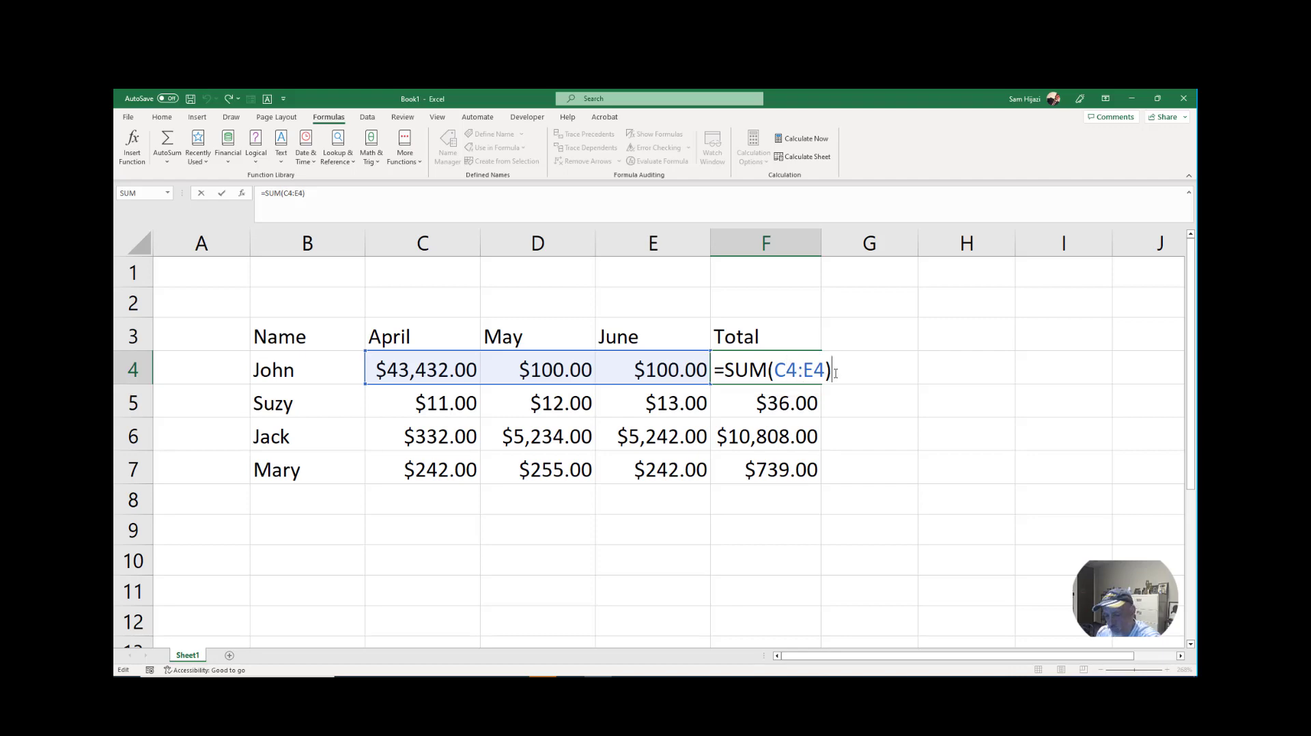
key("Escape")
key("Return")
left_click(806, 367)
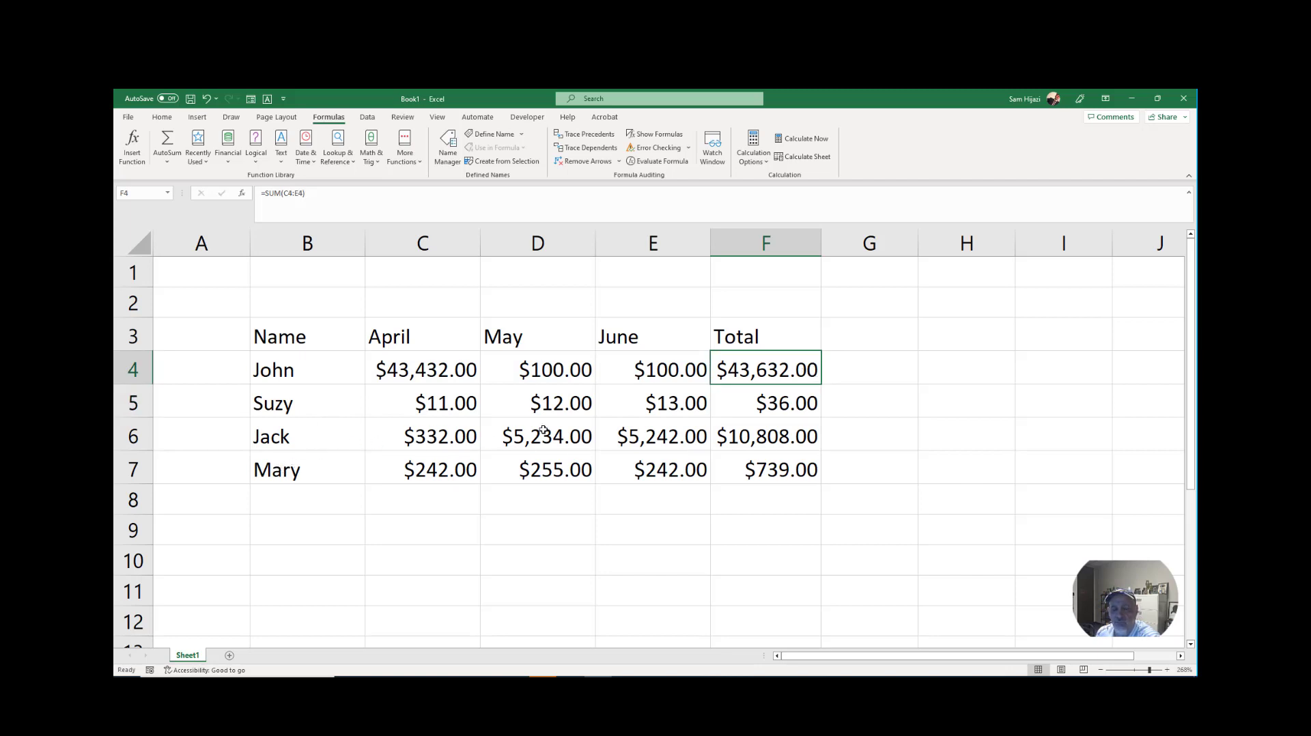
left_click(775, 404)
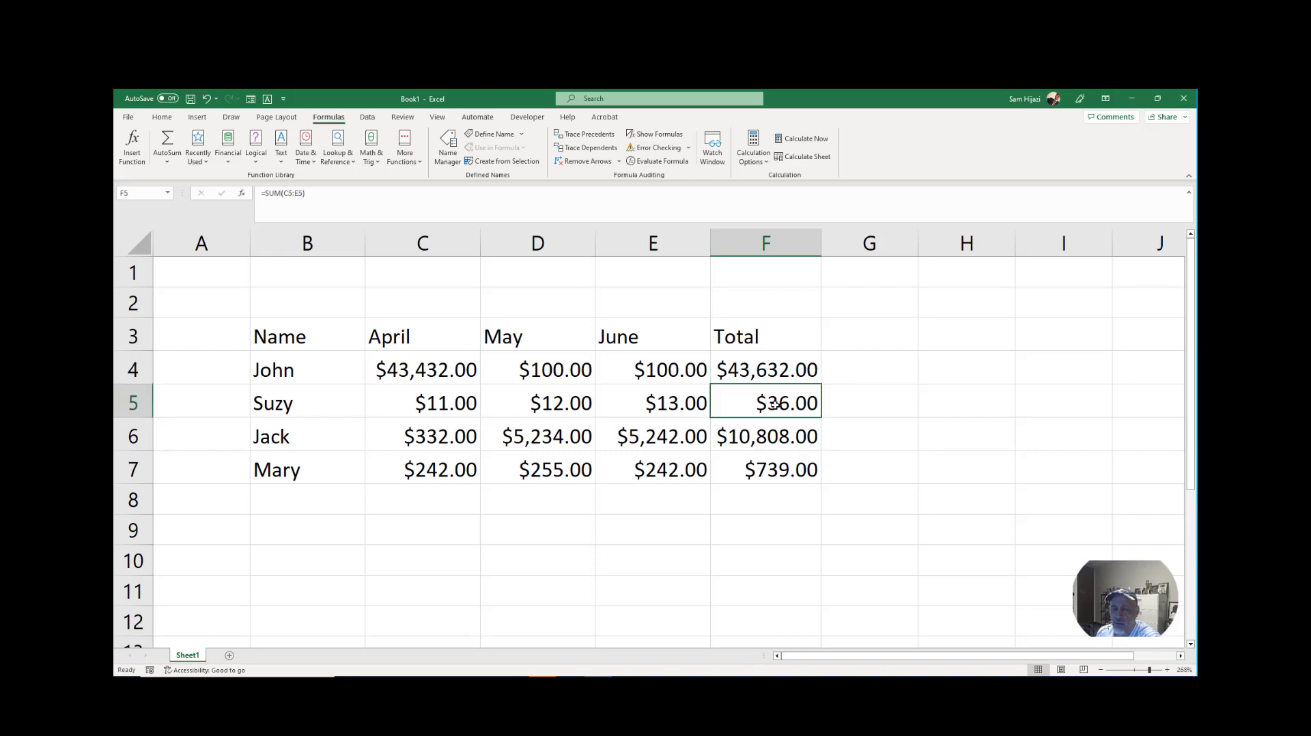
left_click(779, 433)
left_click(771, 464)
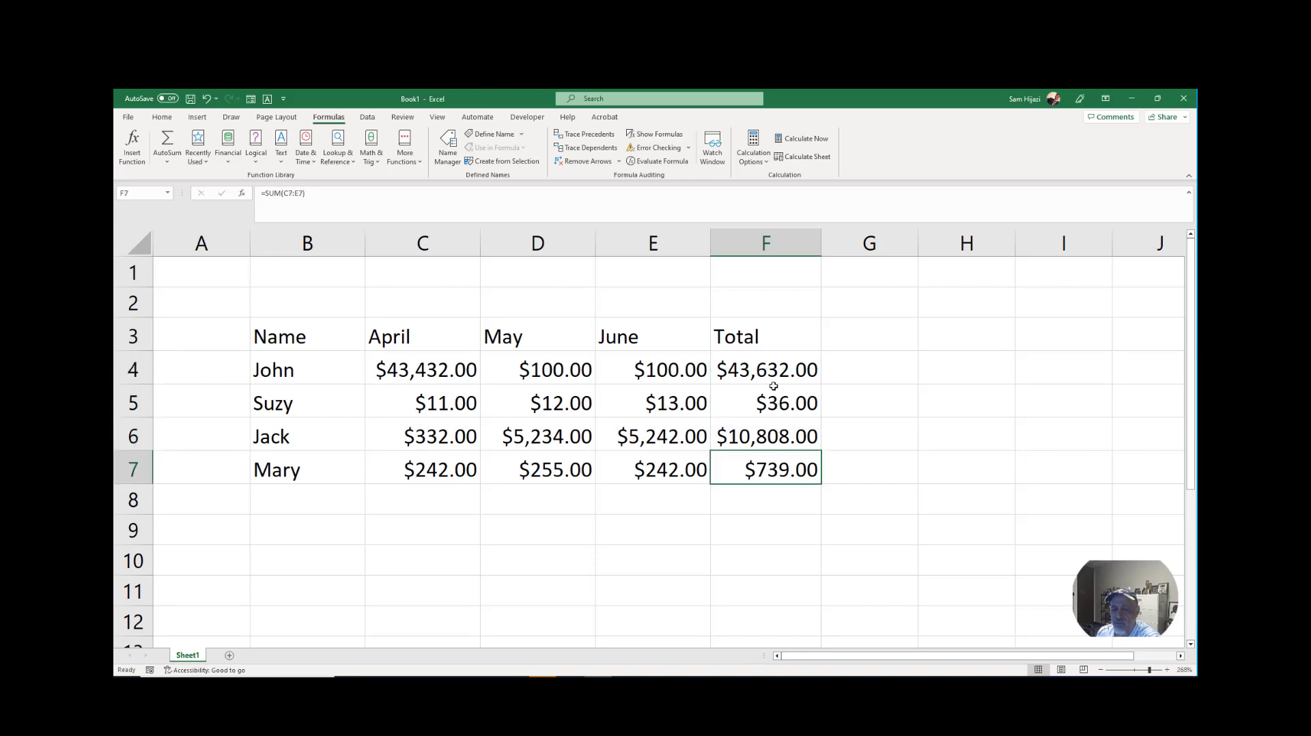
Clear the totals in F5:F7 and fill the SUM formula from F4 down through F7.
left_click(777, 377)
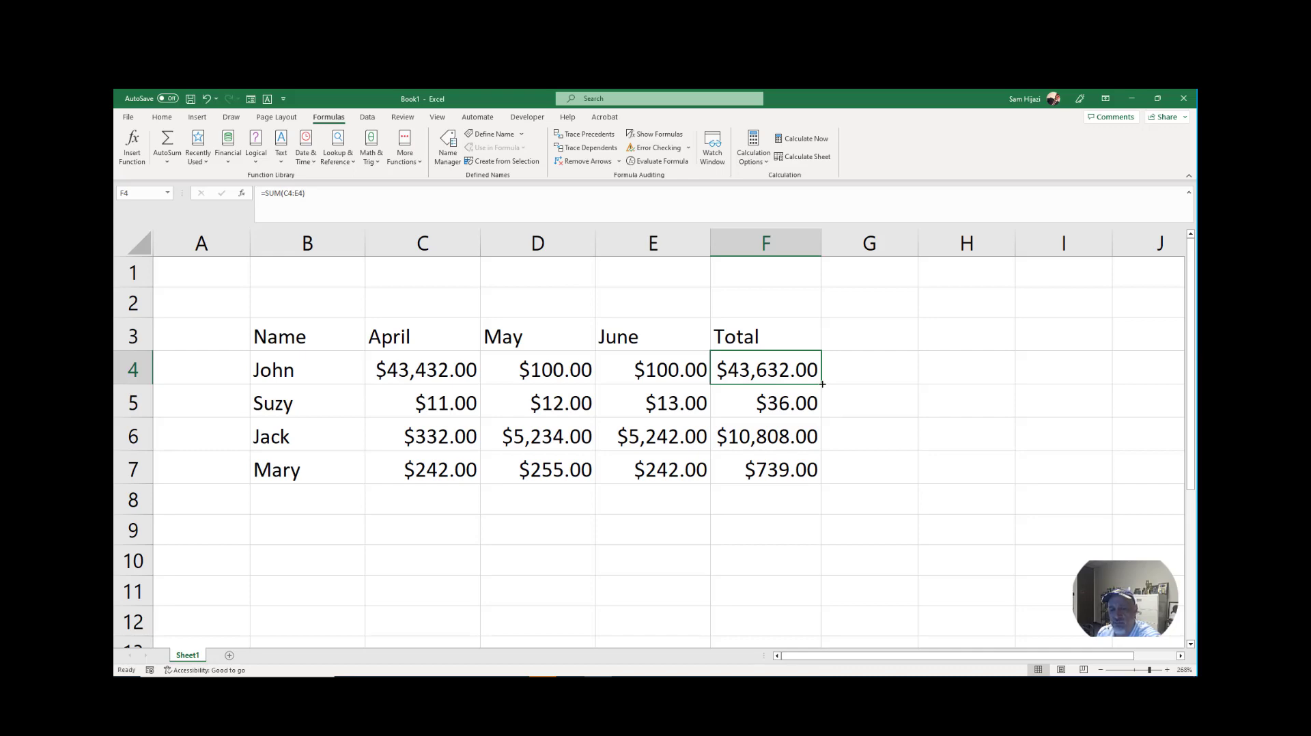
left_click_drag(823, 384, 821, 479)
left_click_drag(788, 406, 786, 464)
key("Delete")
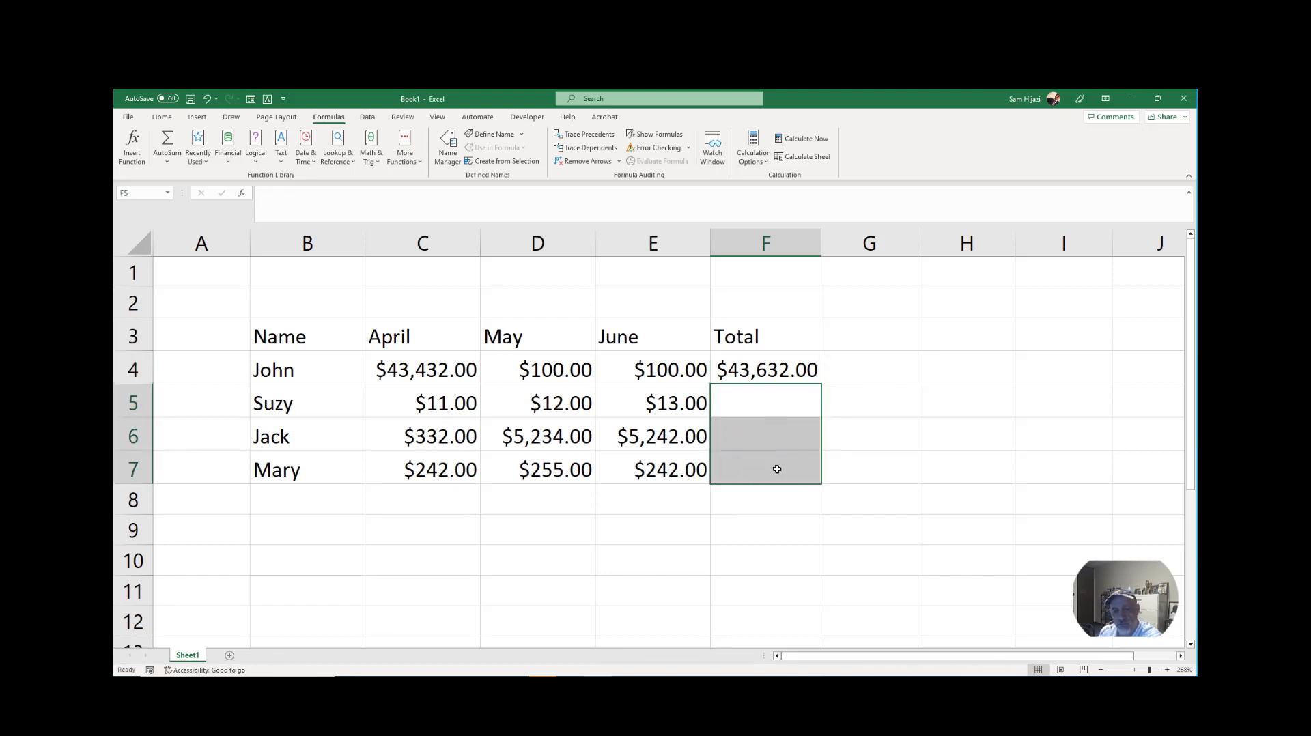
left_click(784, 376)
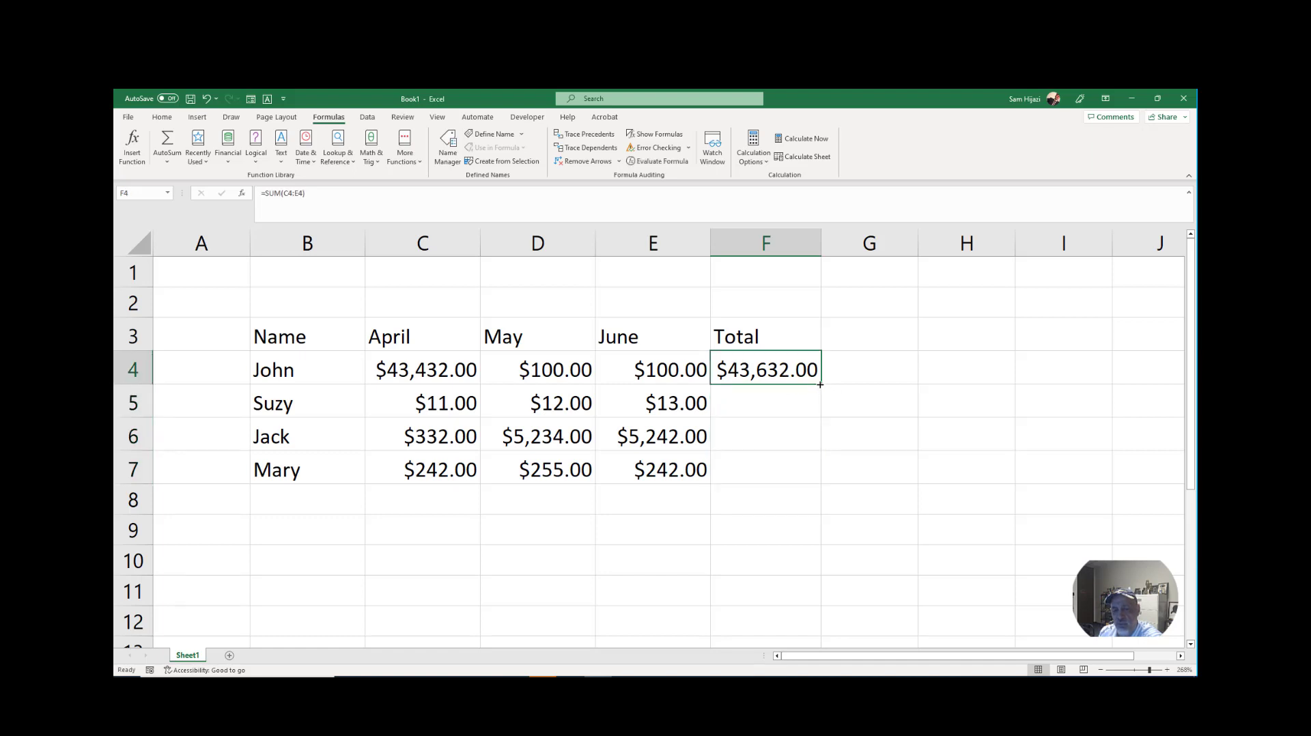
left_click_drag(820, 385, 820, 479)
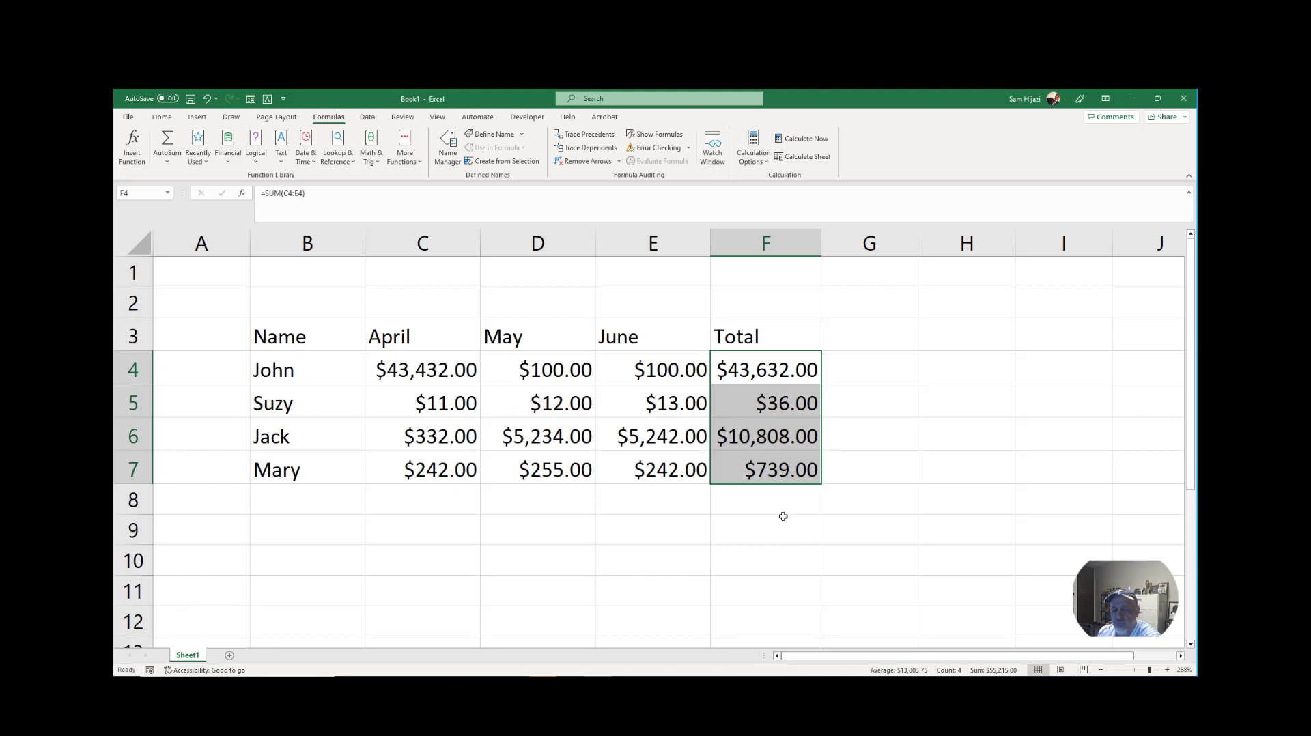
Check the cell references in the formula of cell F4 without changing it, and clear the totals in F5:F7.
double_click(779, 374)
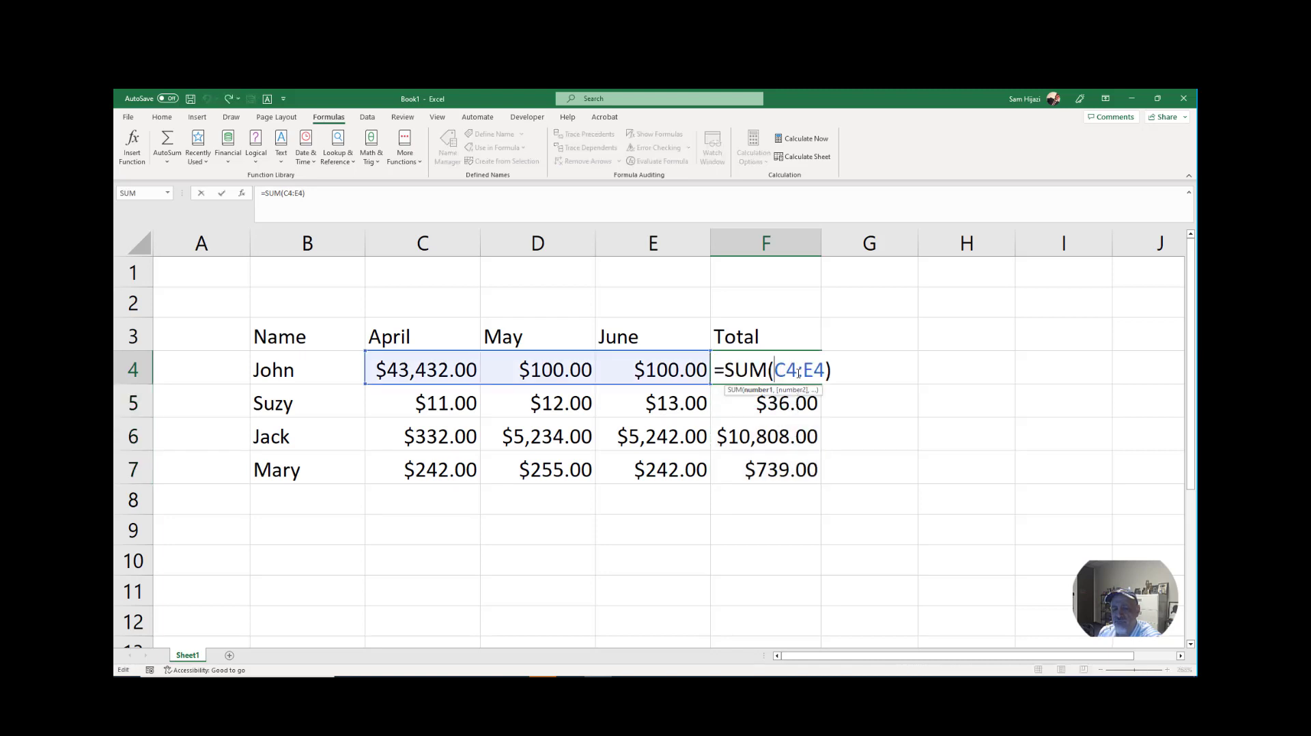
left_click(807, 403)
key("Return")
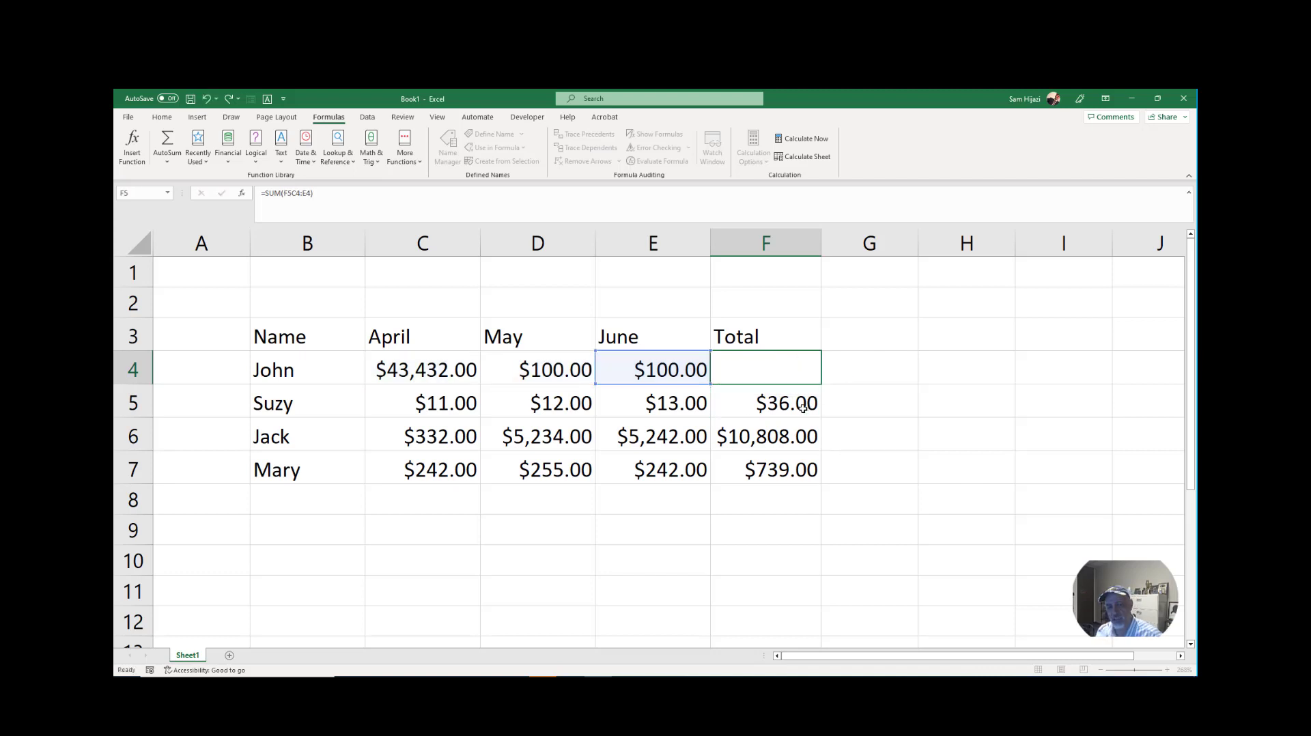
left_click_drag(799, 404, 792, 456)
key("Delete")
left_click(811, 370)
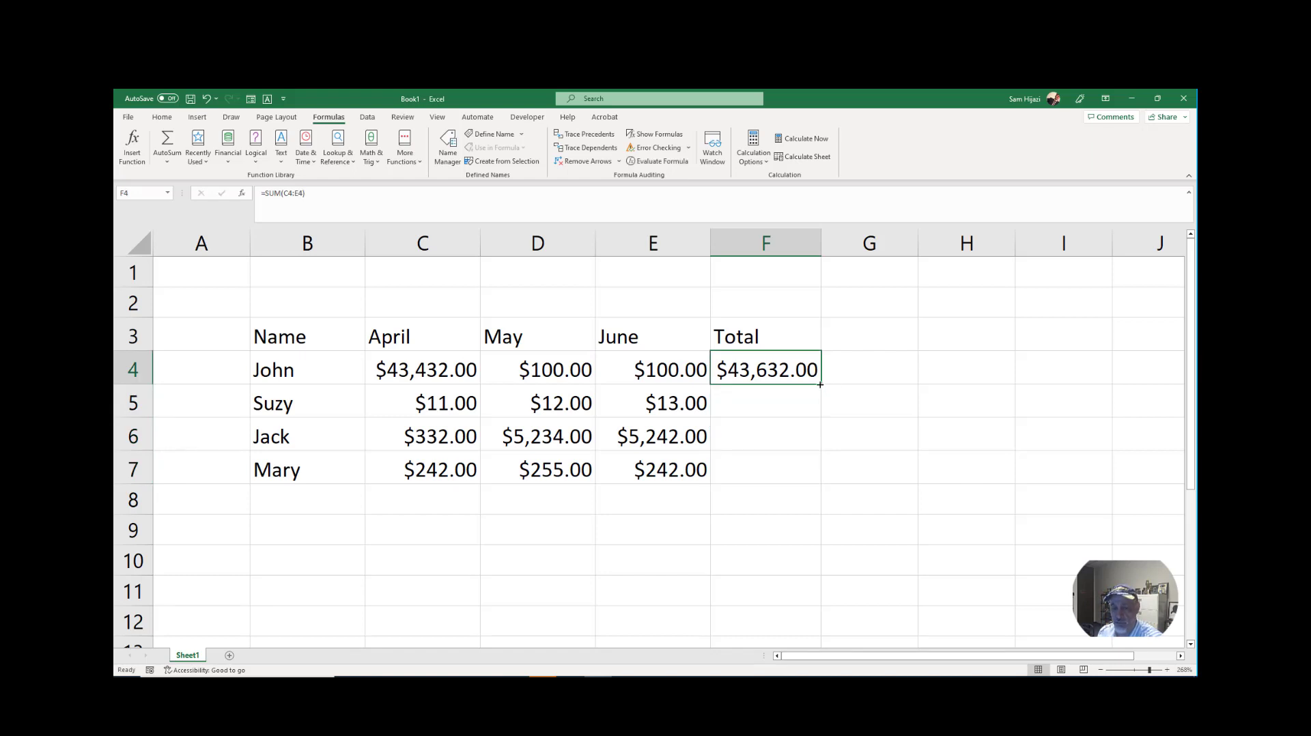
Fill the SUM formula from F4 down through F7, and clear the totals in F5:F7 again.
left_click_drag(820, 384, 806, 480)
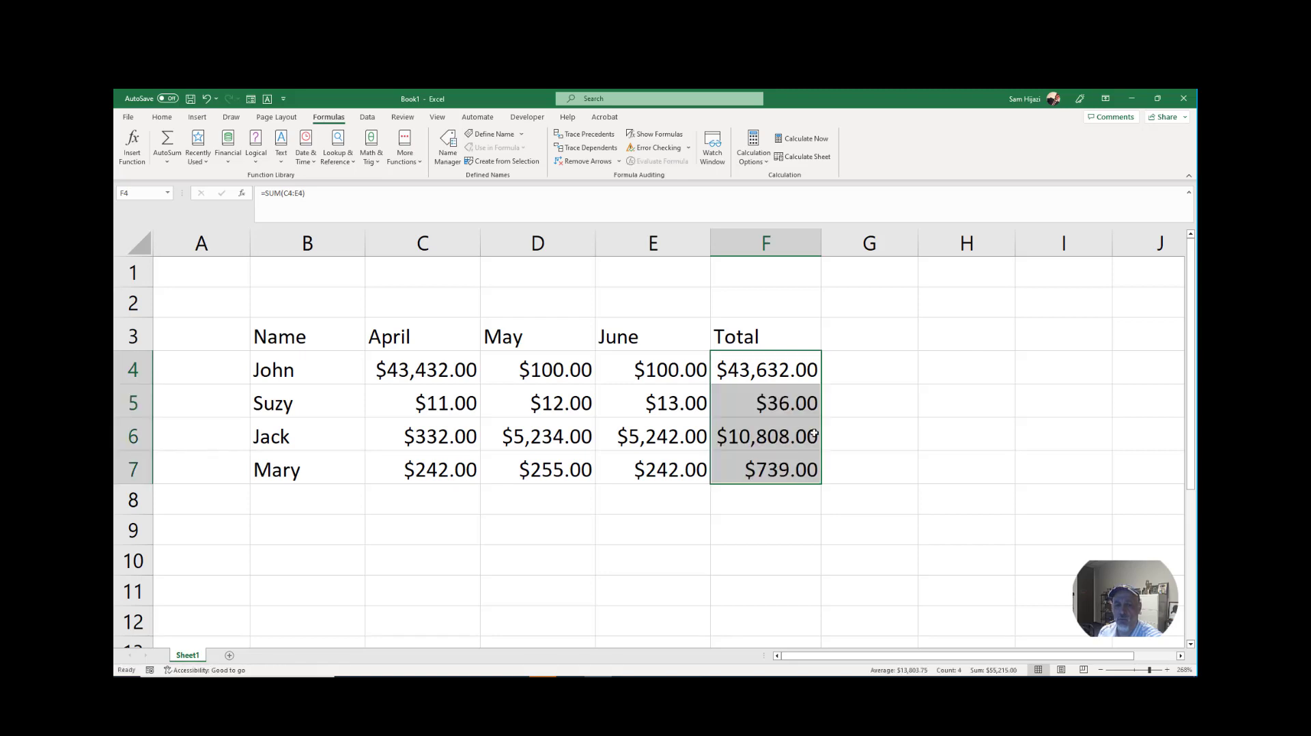
left_click_drag(806, 402, 806, 472)
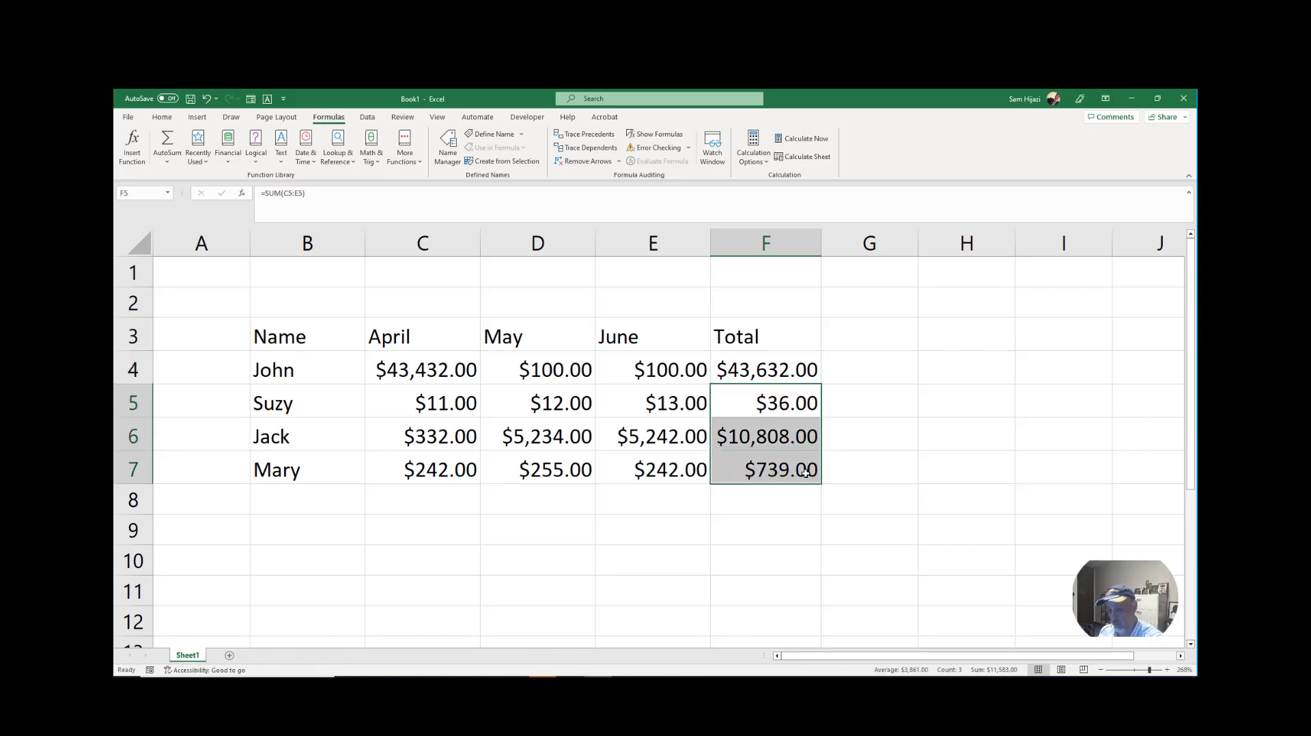
key("Delete")
Autofill the Total column from the SUM formula in F4 down to the last name row, F7.
left_click(793, 371)
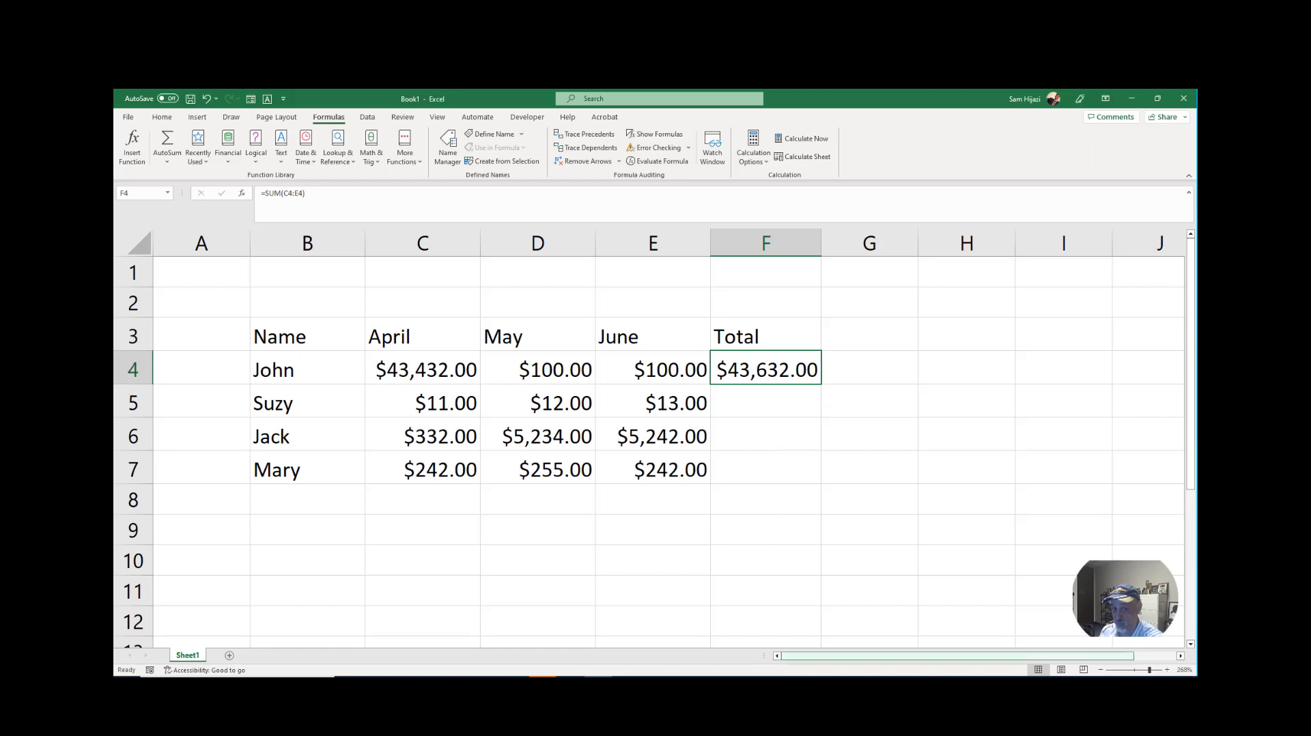
double_click(821, 384)
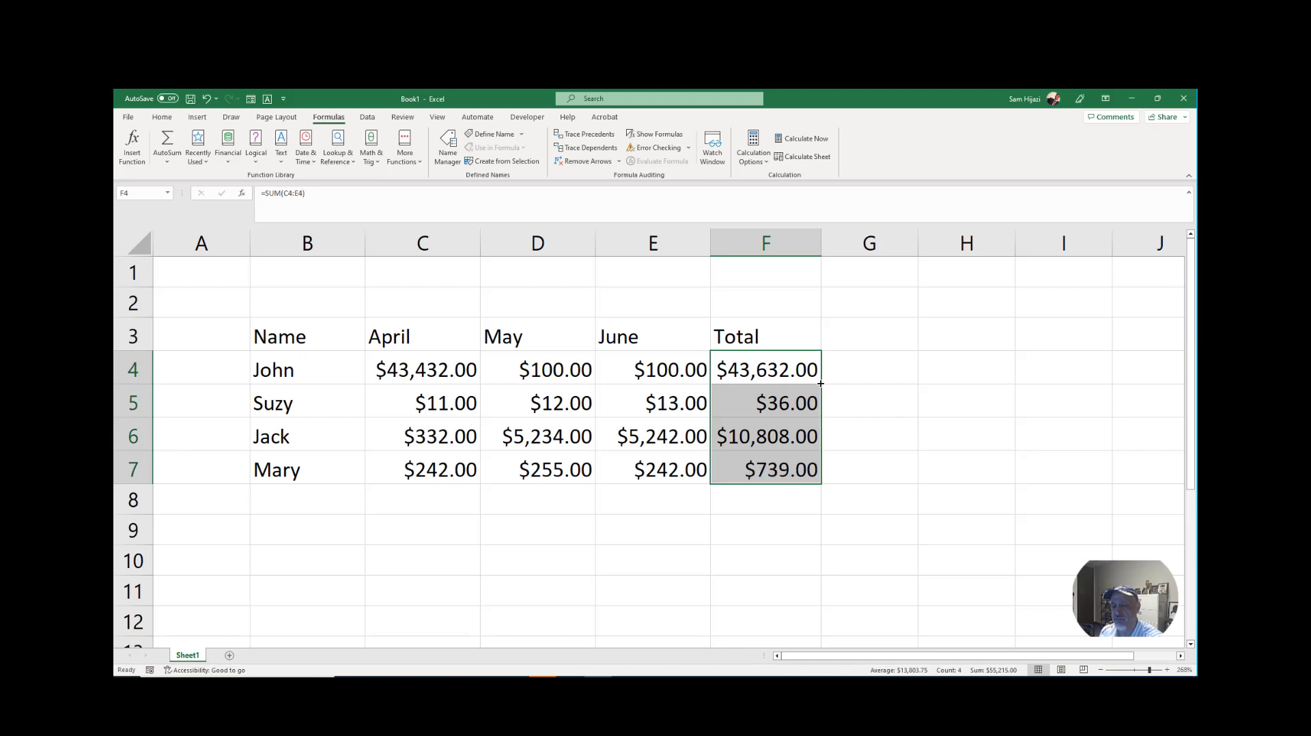
left_click_drag(688, 375, 689, 461)
left_click_drag(790, 375, 790, 475)
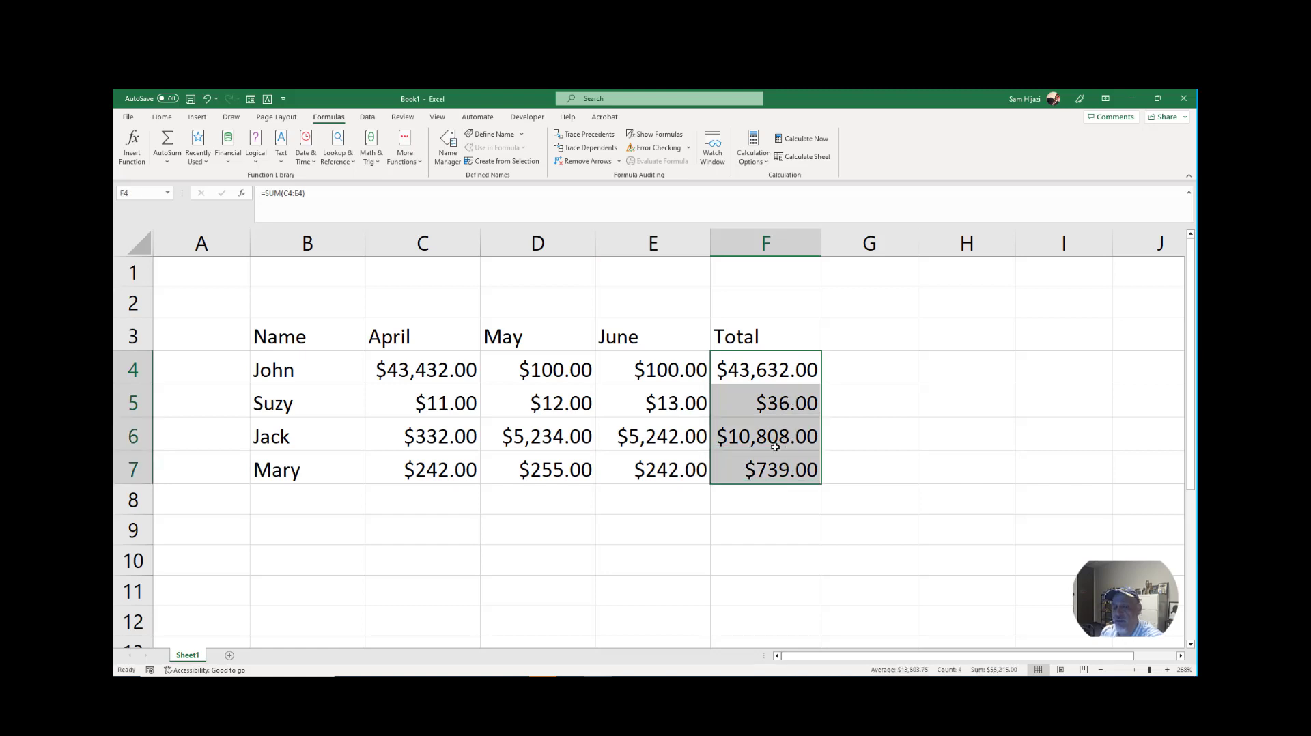
Inspect the cell references in the SUM formulas of F4, F5, F6 and F7 one after another, leaving them unchanged.
double_click(776, 374)
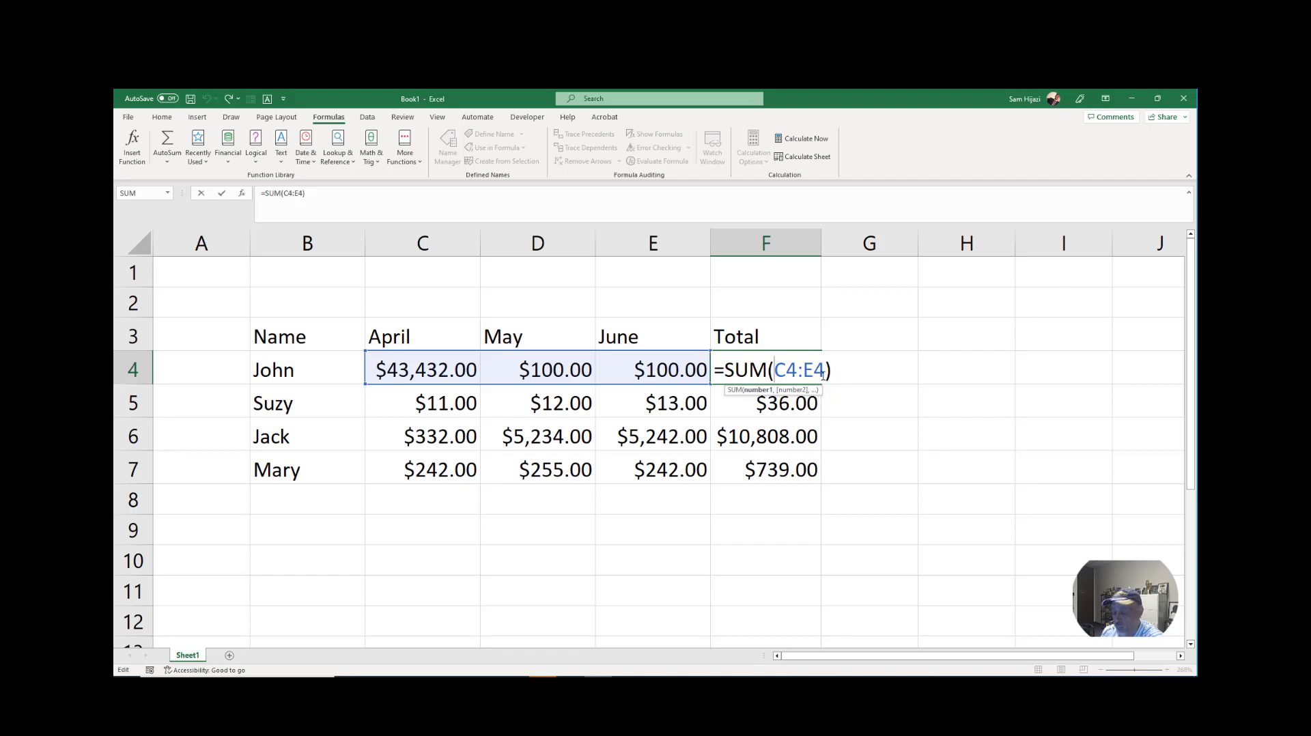
key("Return")
double_click(781, 406)
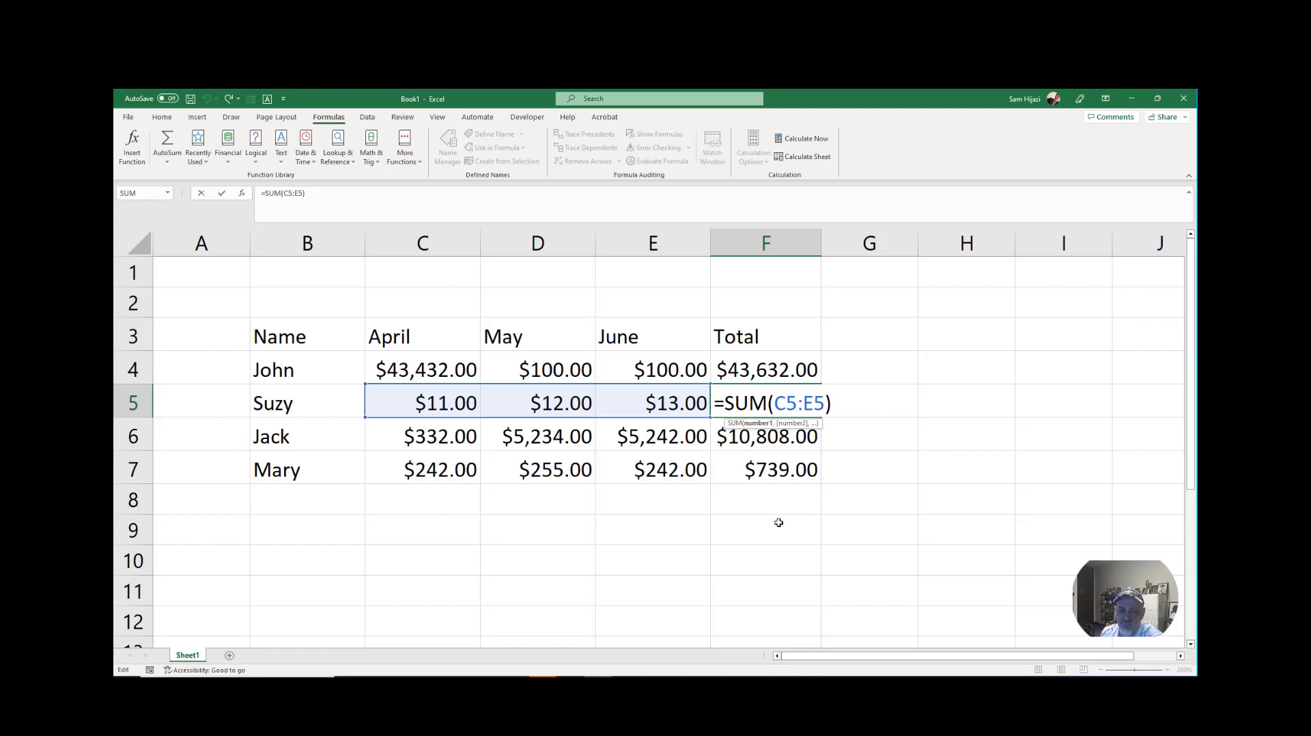
key("Return")
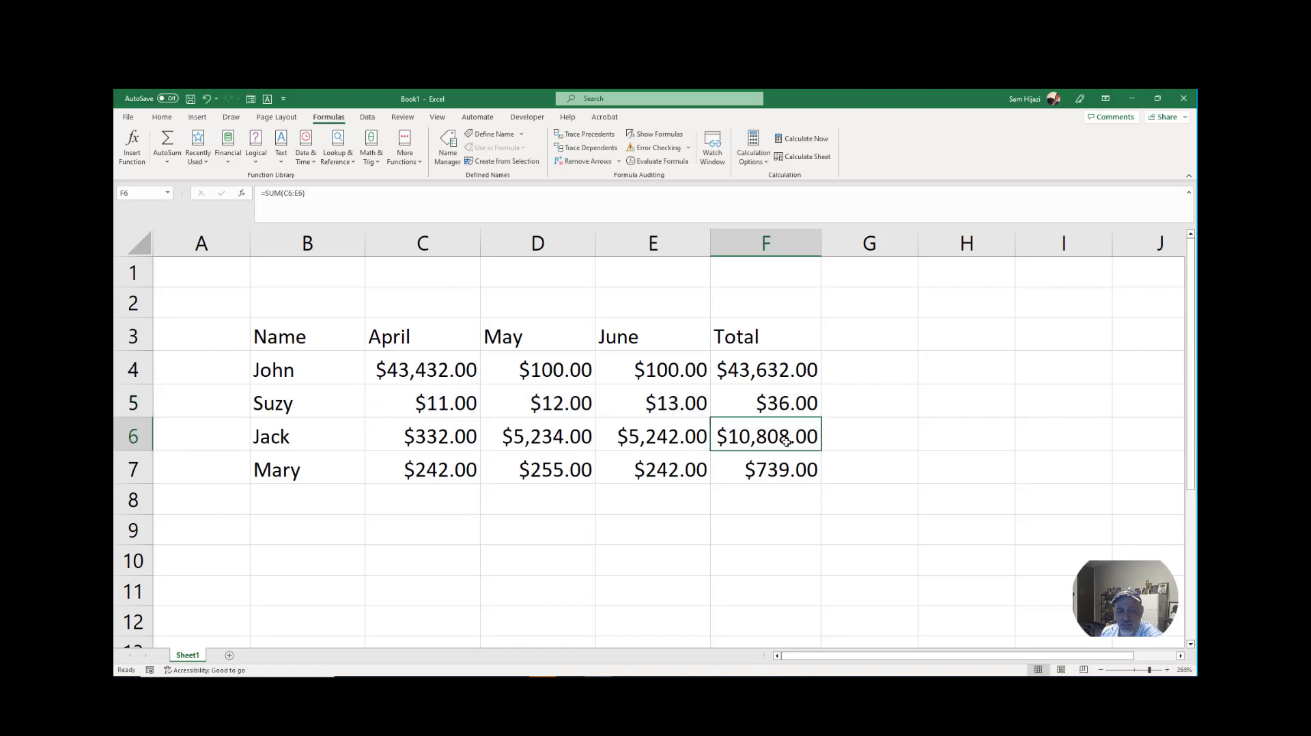
key("alt+equal")
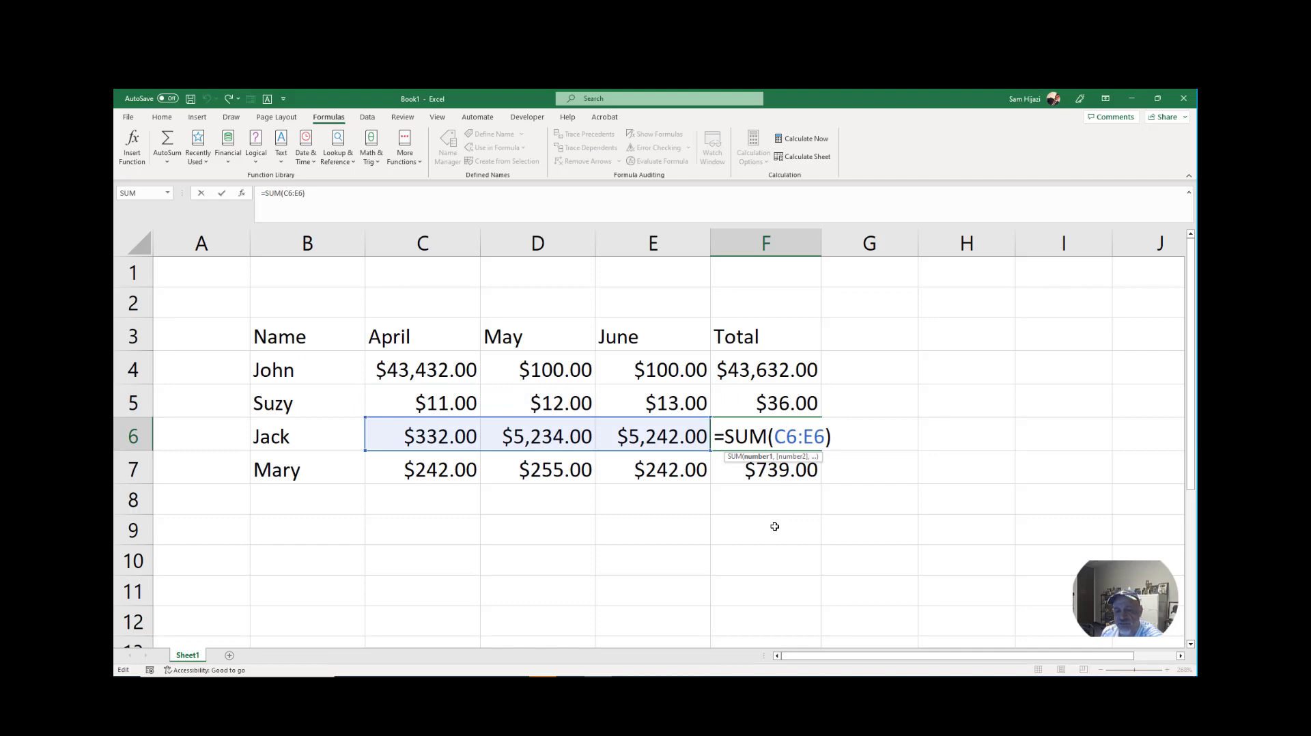
key("Return")
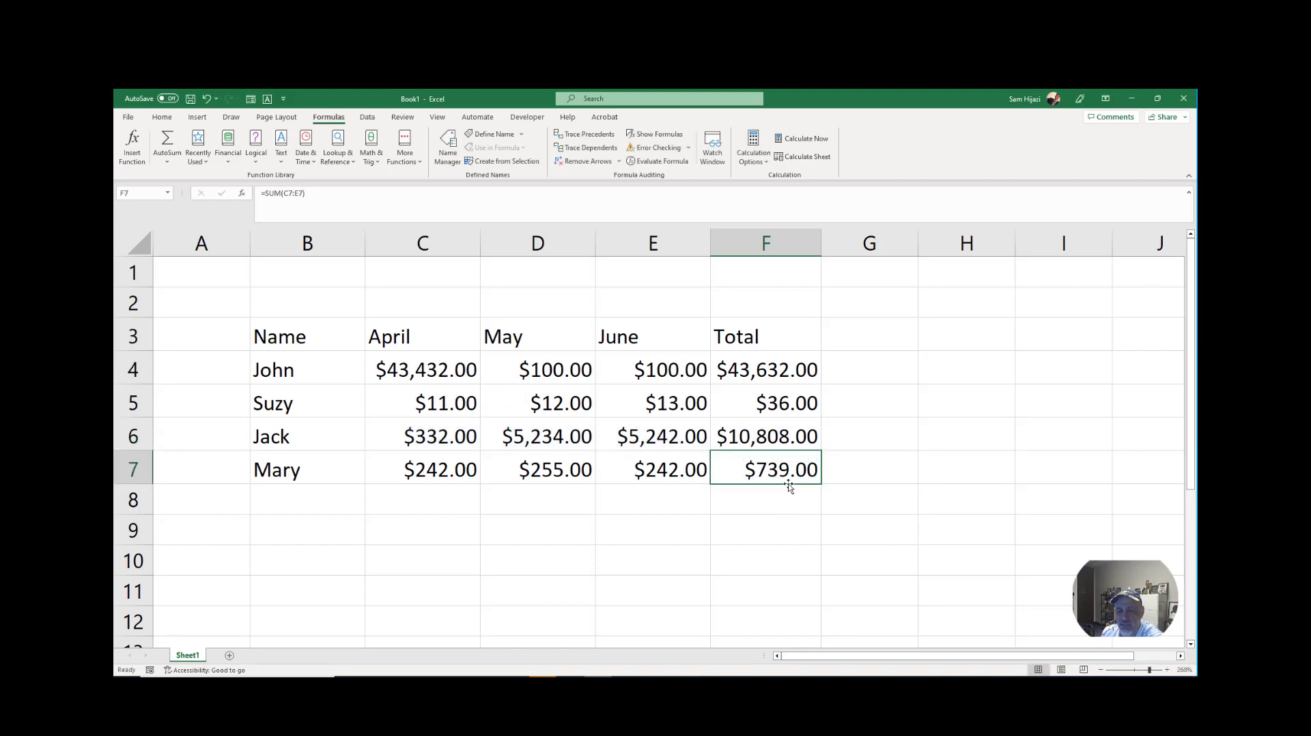
key("alt+equal")
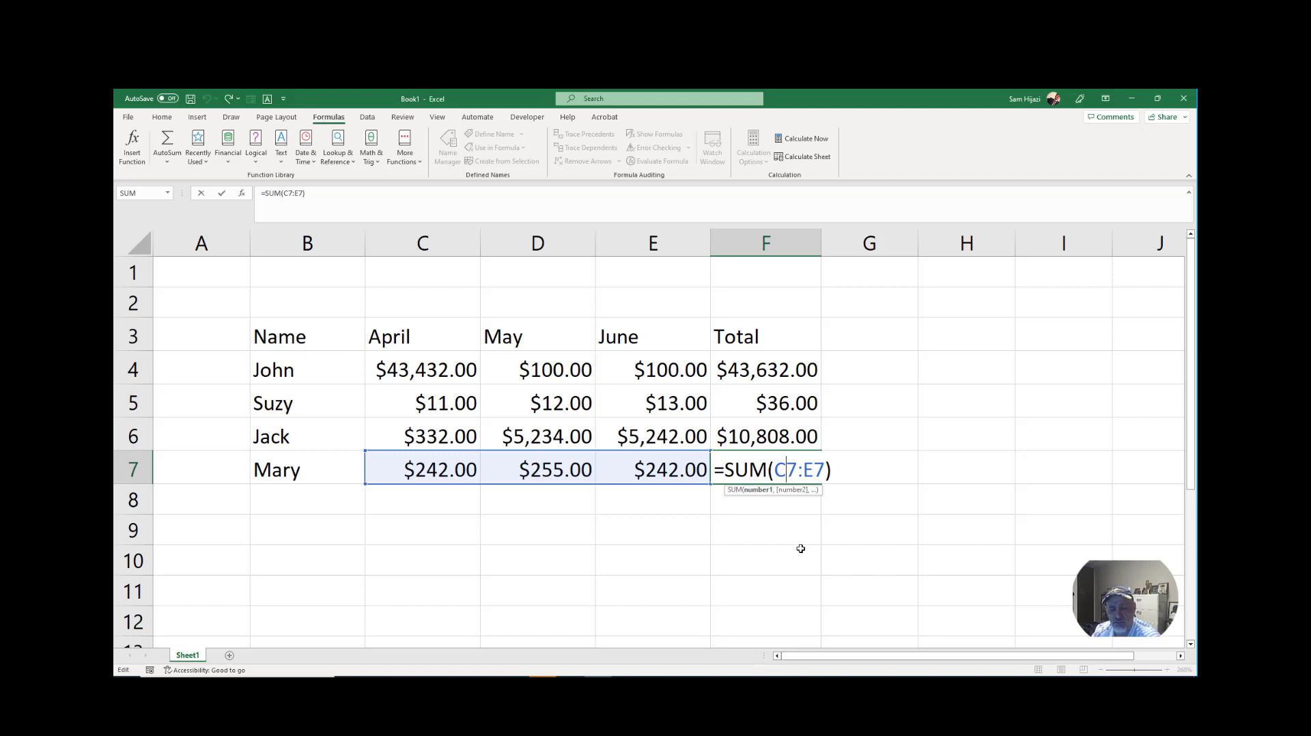
key("Return")
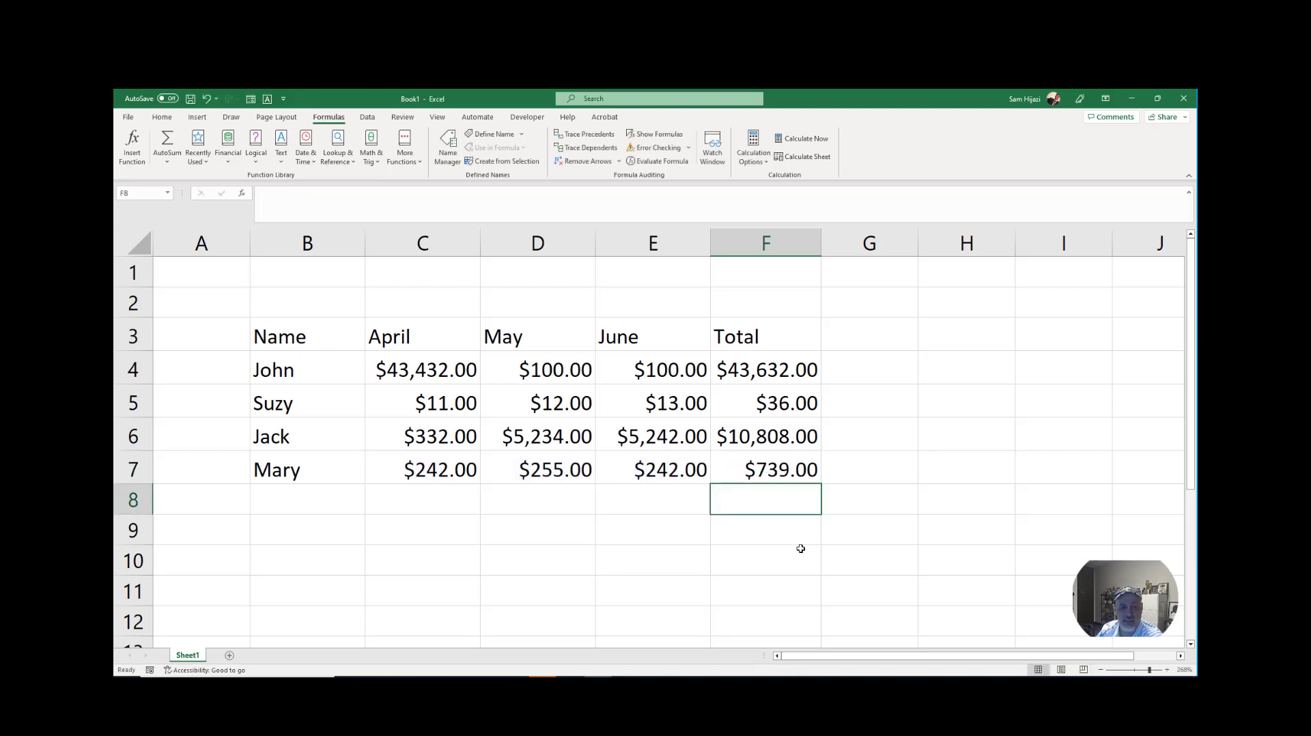
Insert an AutoSum of C4:C7 in cell C9 and fill it across through F9.
left_click(409, 533)
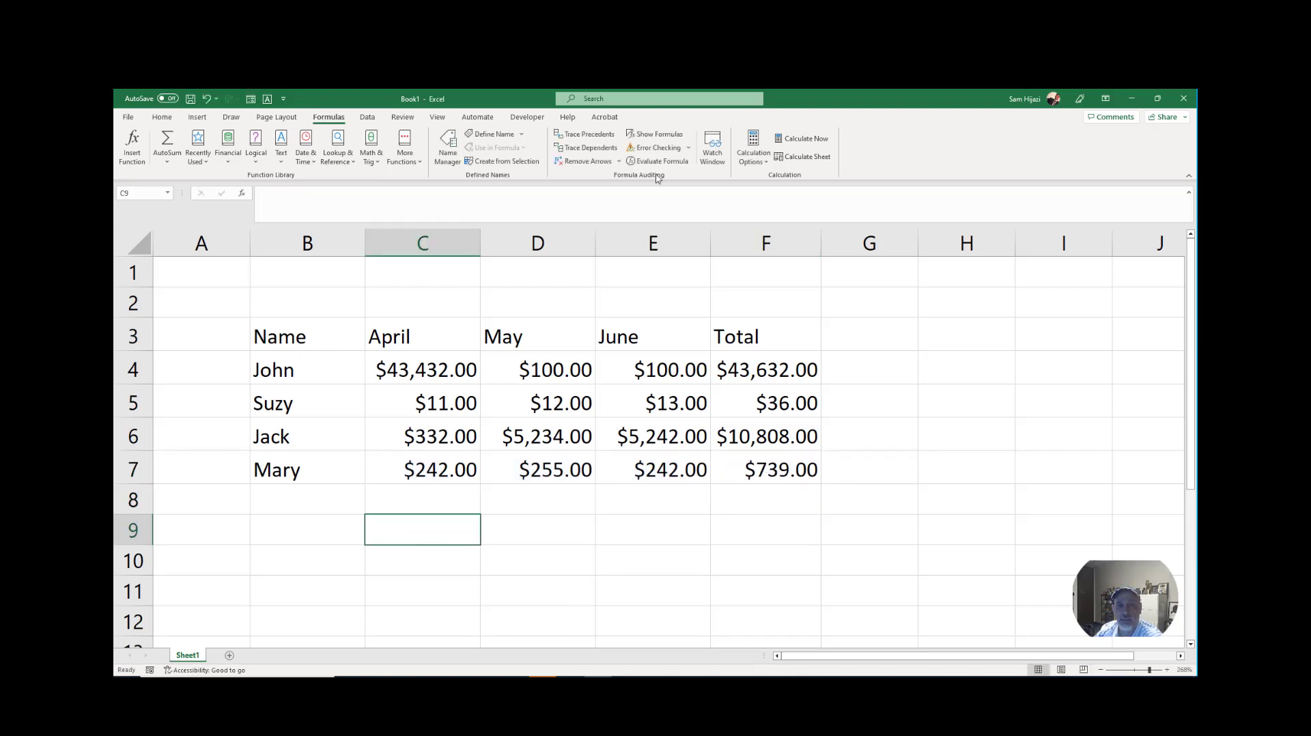
left_click(162, 117)
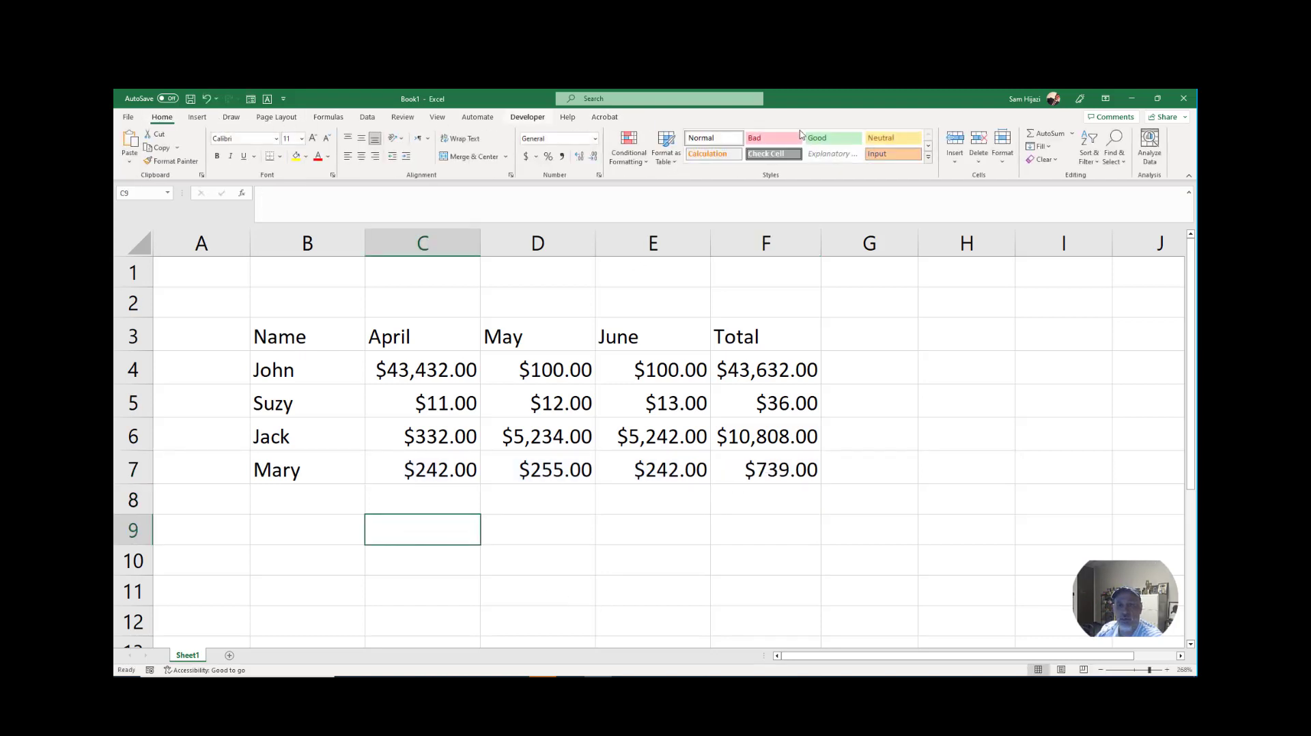
left_click(1050, 133)
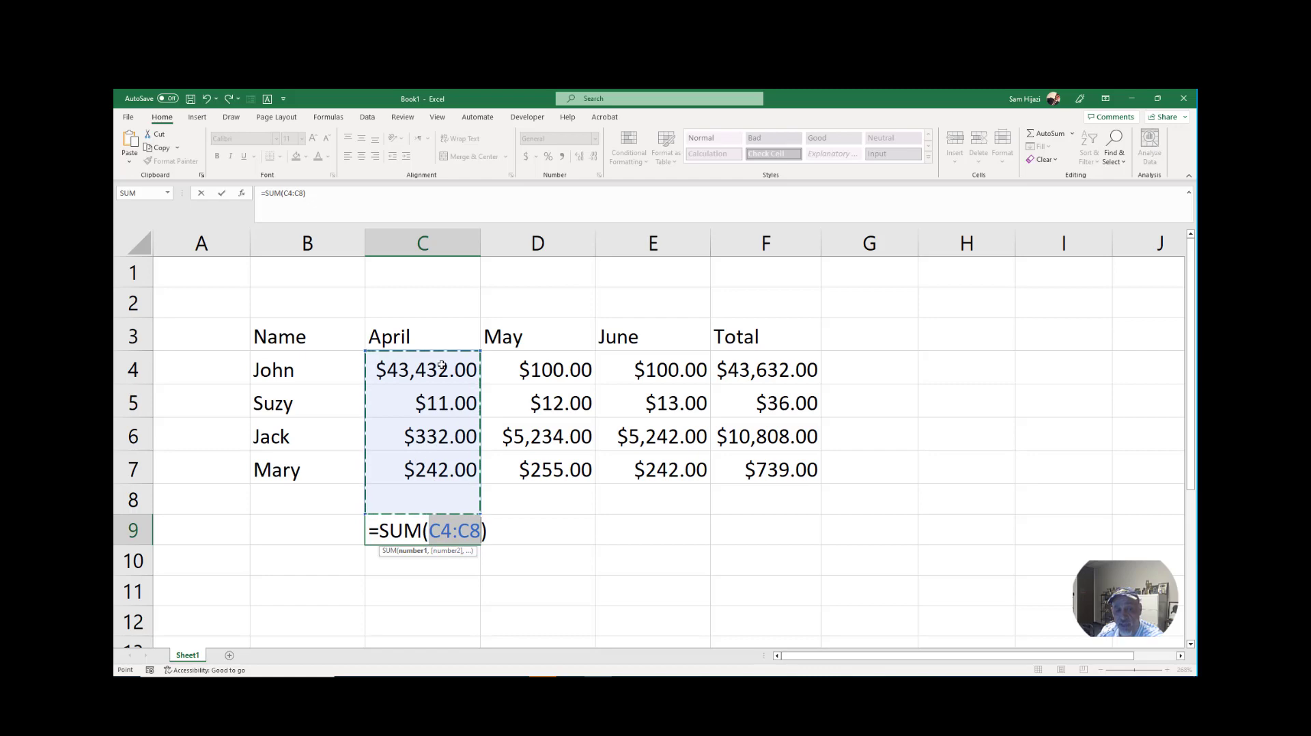
left_click(442, 499)
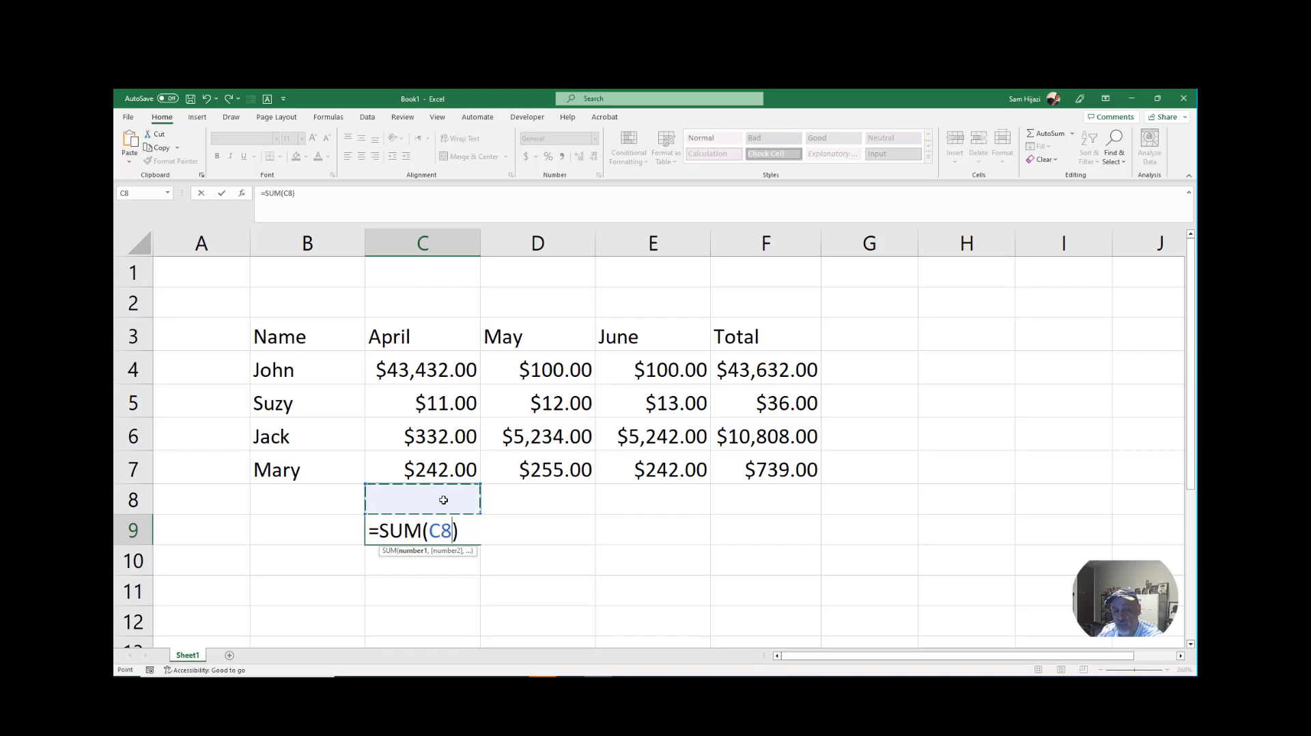
left_click_drag(451, 530, 432, 524)
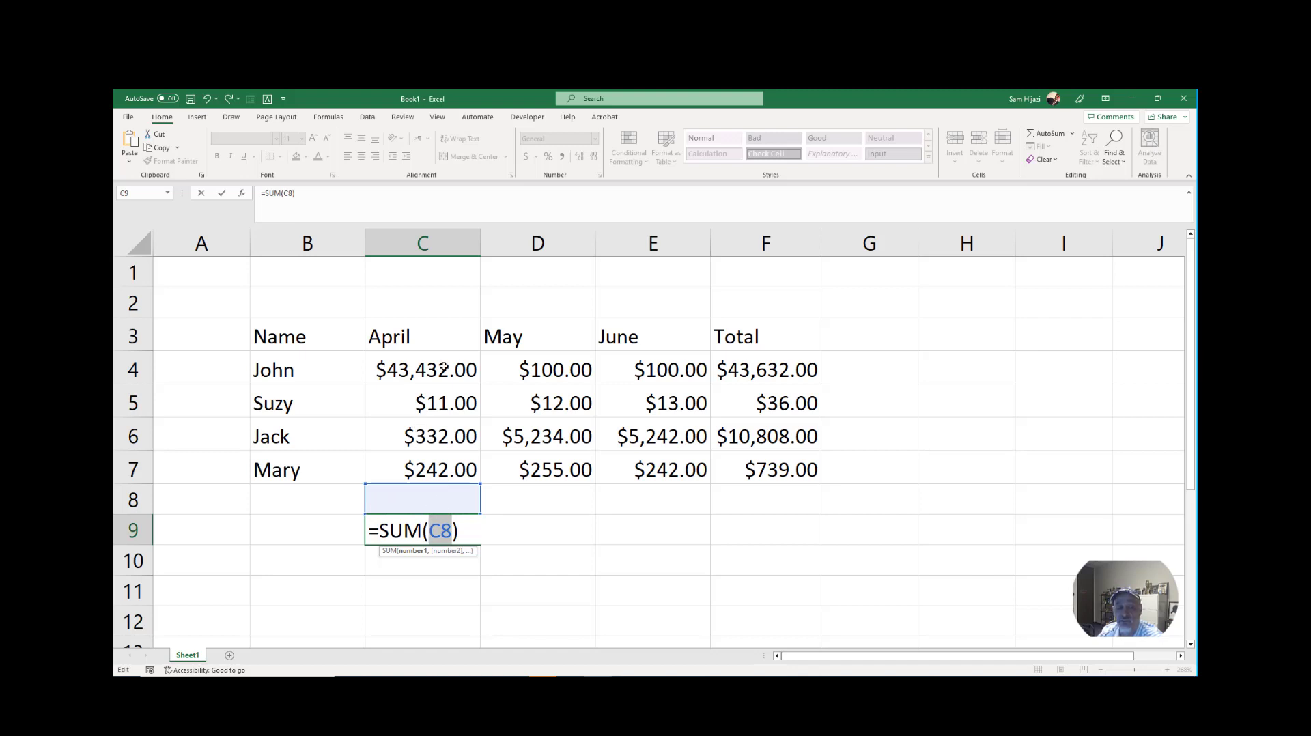
left_click_drag(440, 367, 442, 469)
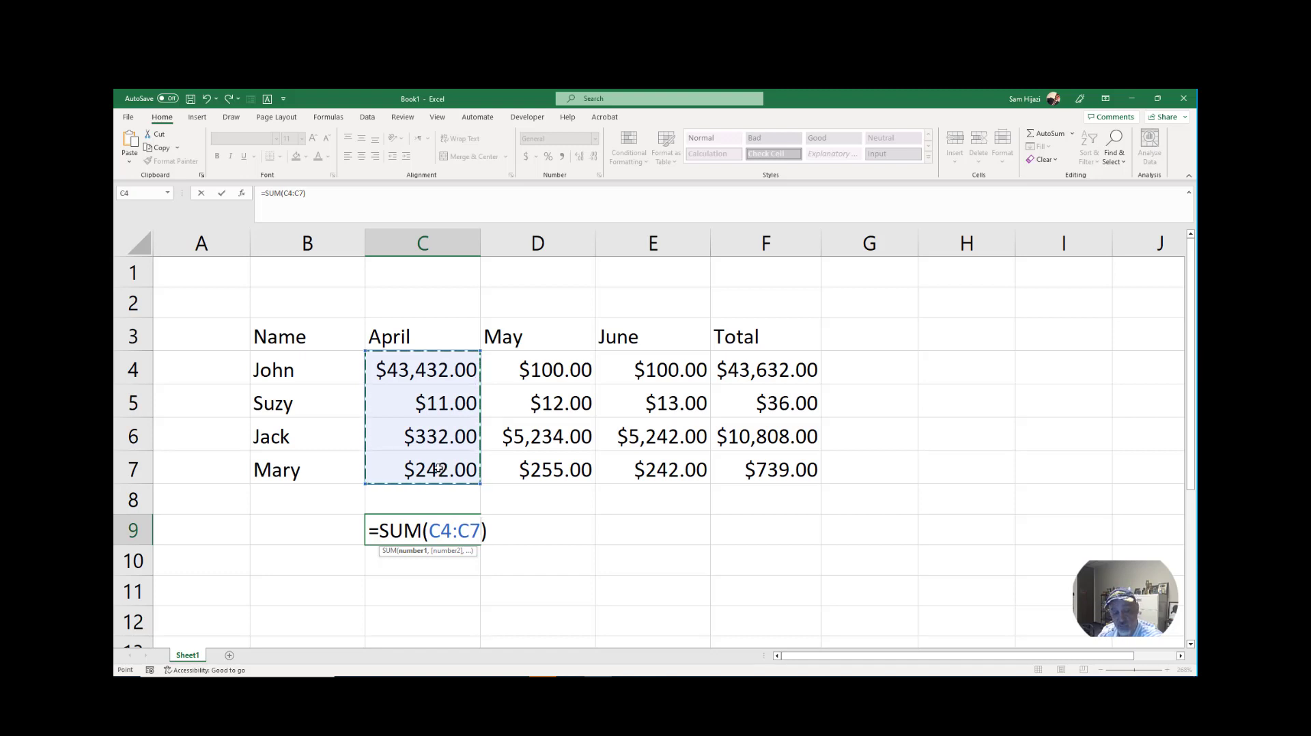
key("Return")
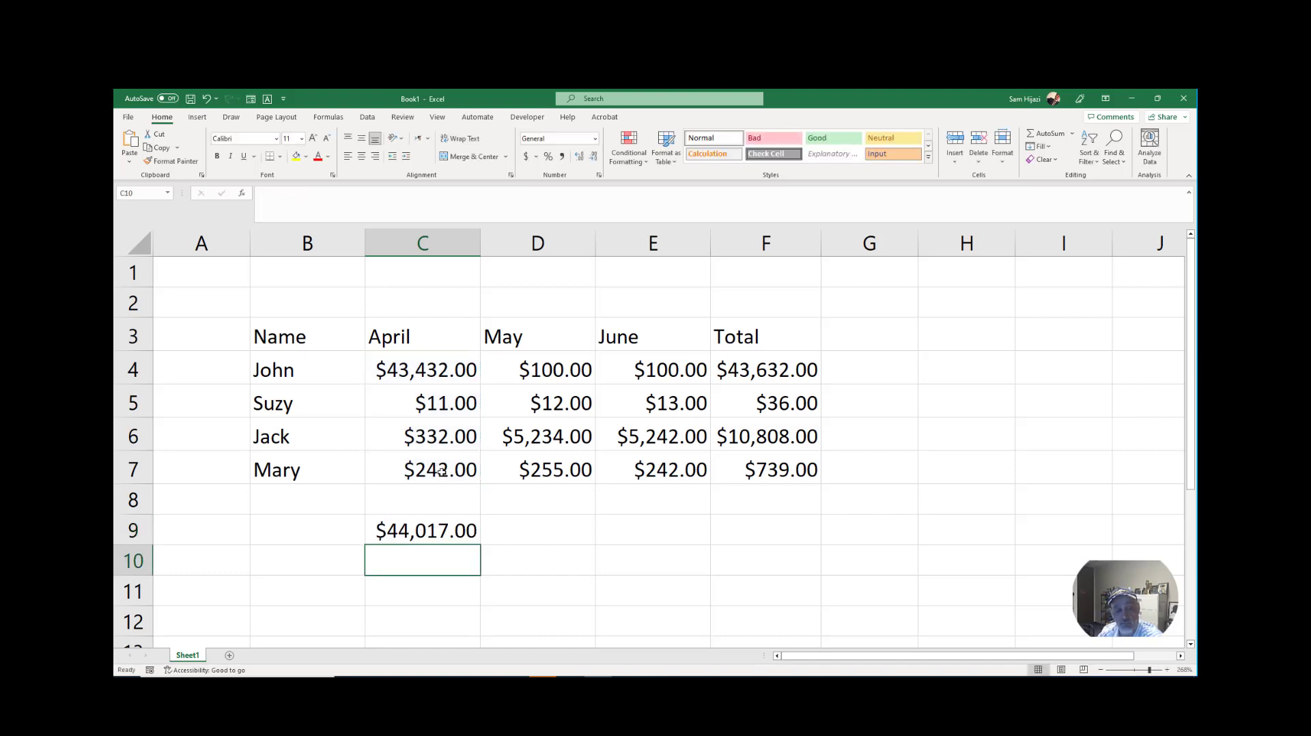
left_click(457, 536)
left_click_drag(480, 544, 811, 531)
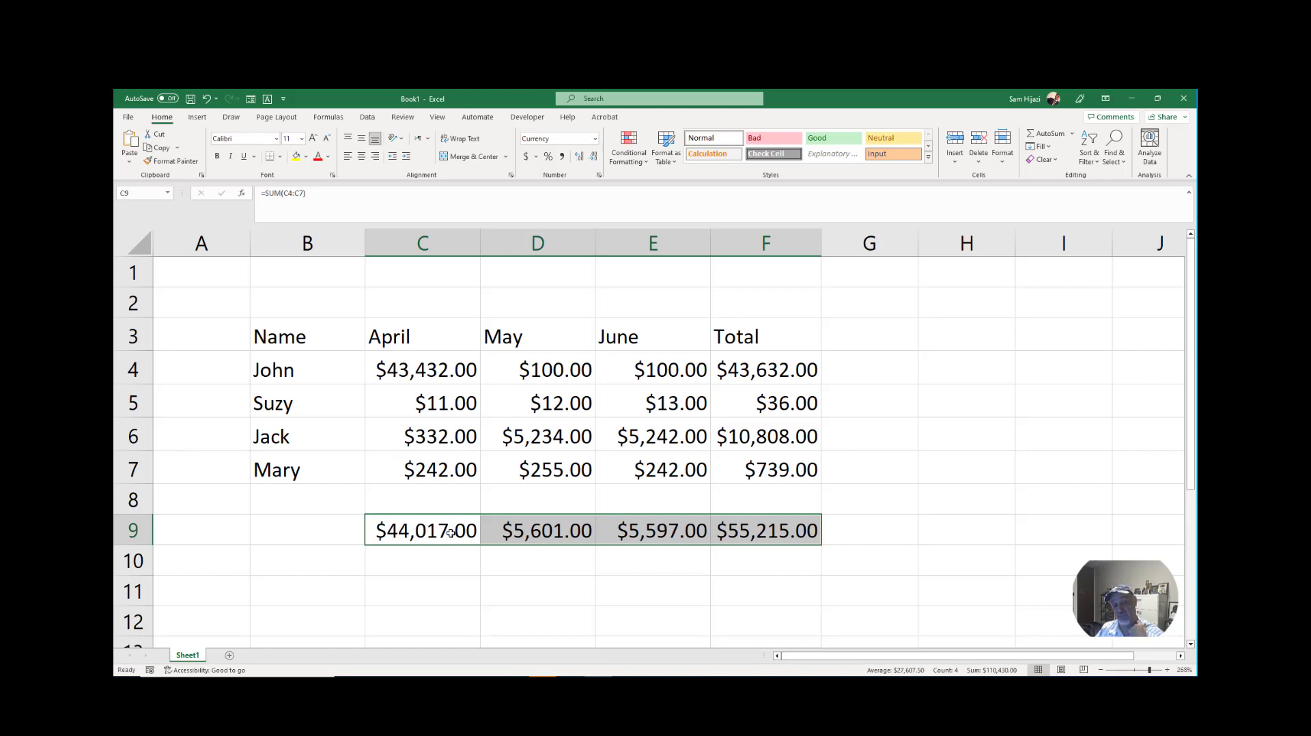
left_click(428, 553)
type("=av")
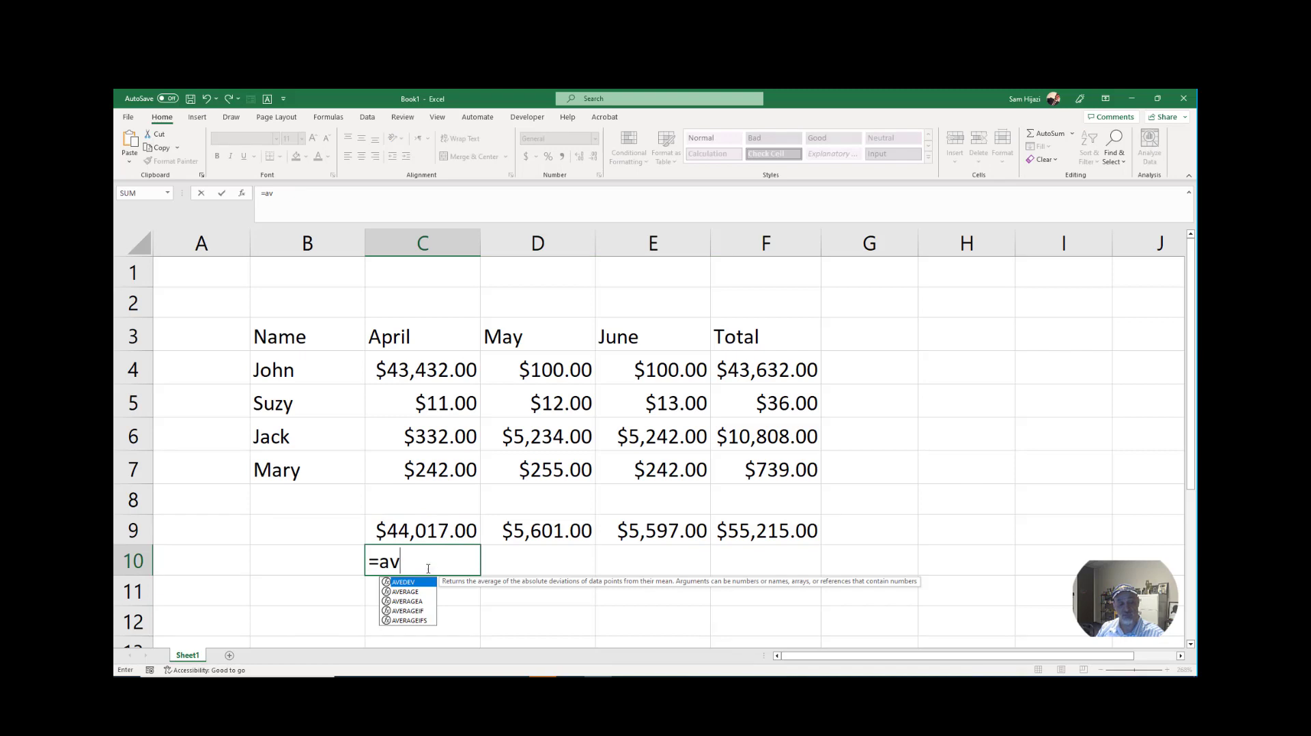
left_click(416, 592)
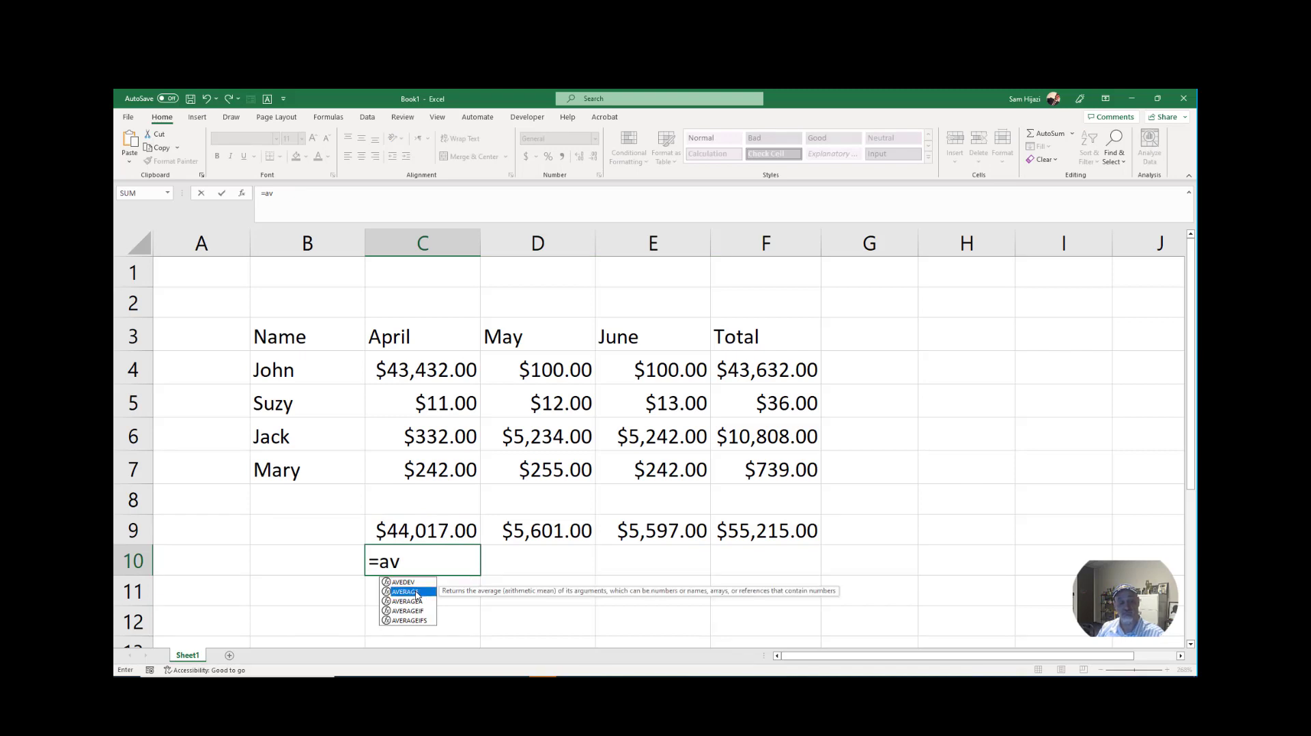
double_click(417, 592)
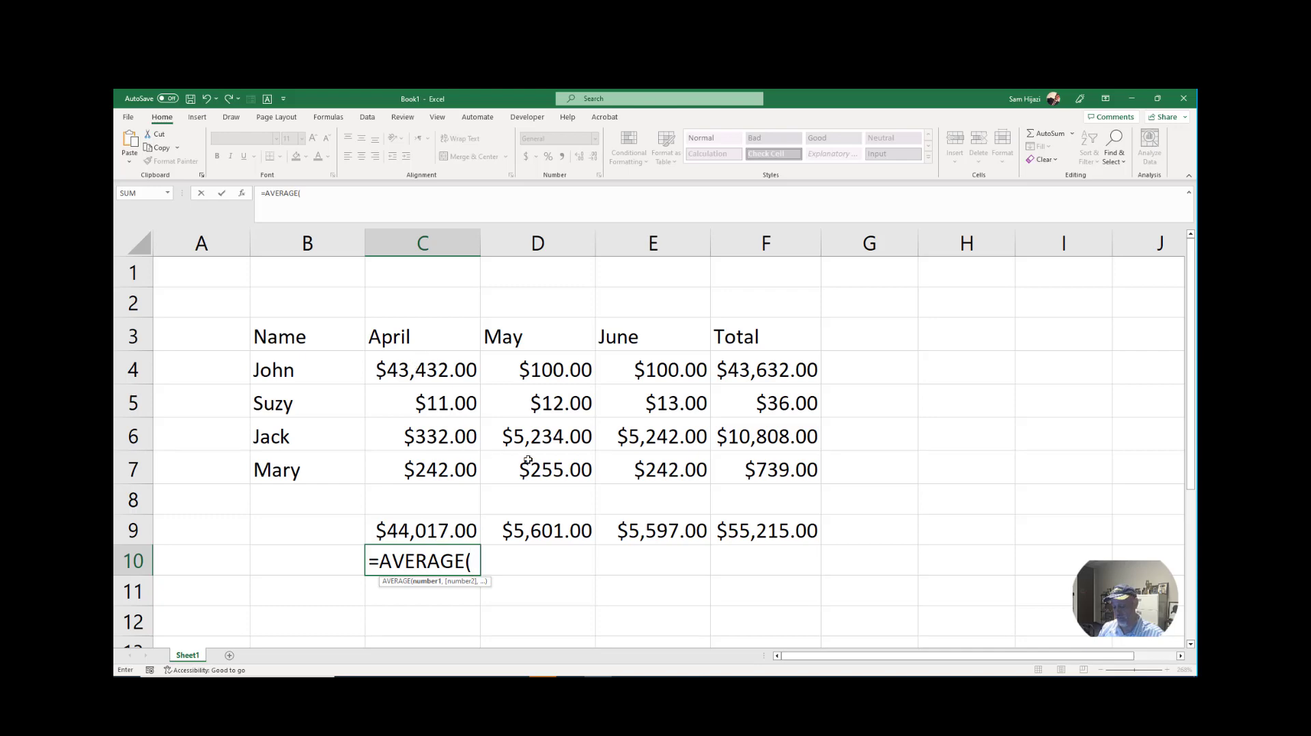
key("BackSpace")
key("BackSpace")
key("BackSpace")
key("BackSpace")
key("BackSpace")
key("BackSpace")
key("BackSpace")
key("BackSpace")
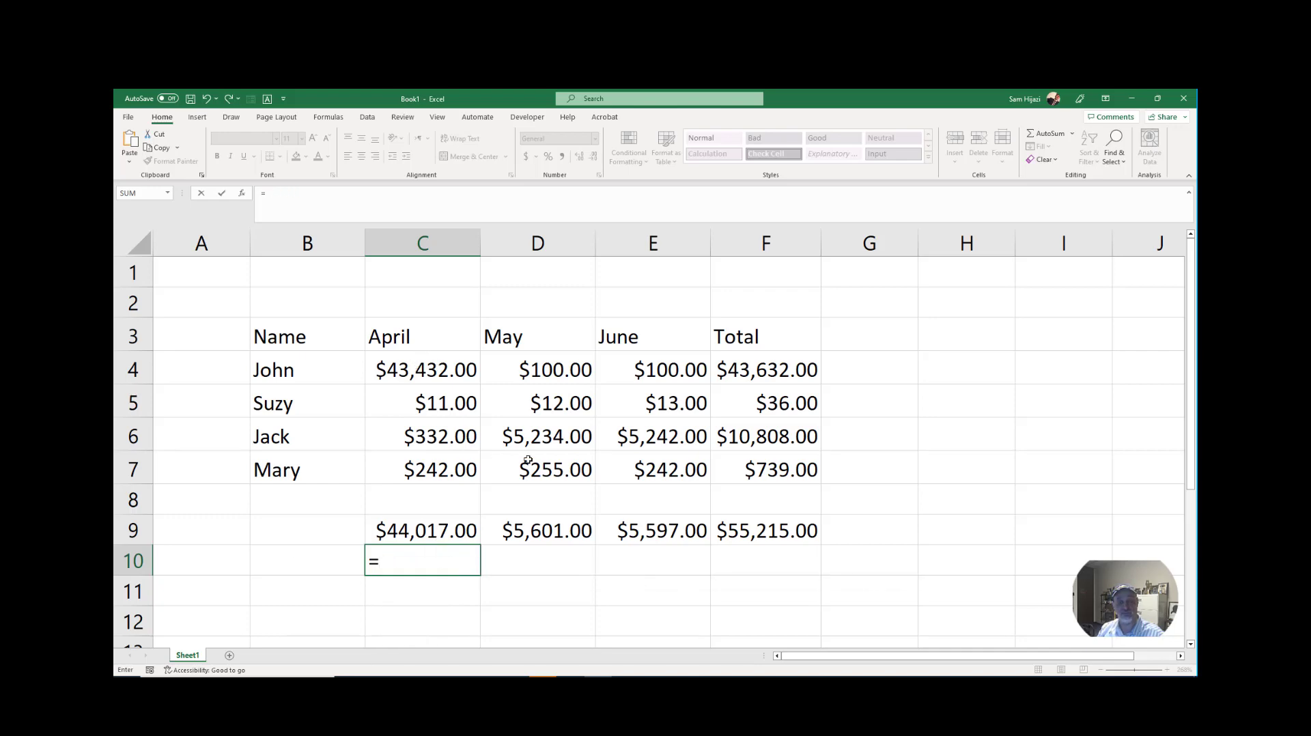
Insert an AutoSum in cell C10, set its range to C4:C7, and fill it across through F10.
left_click(1058, 135)
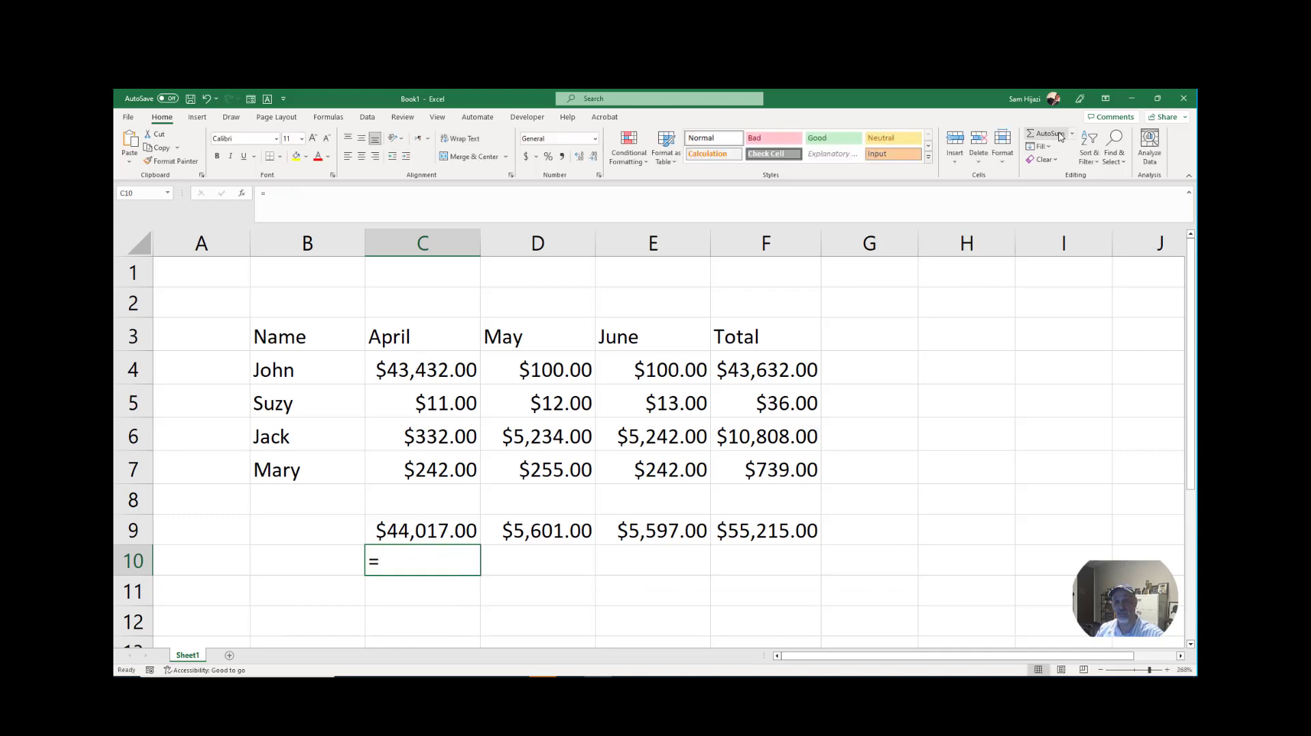
left_click(1060, 136)
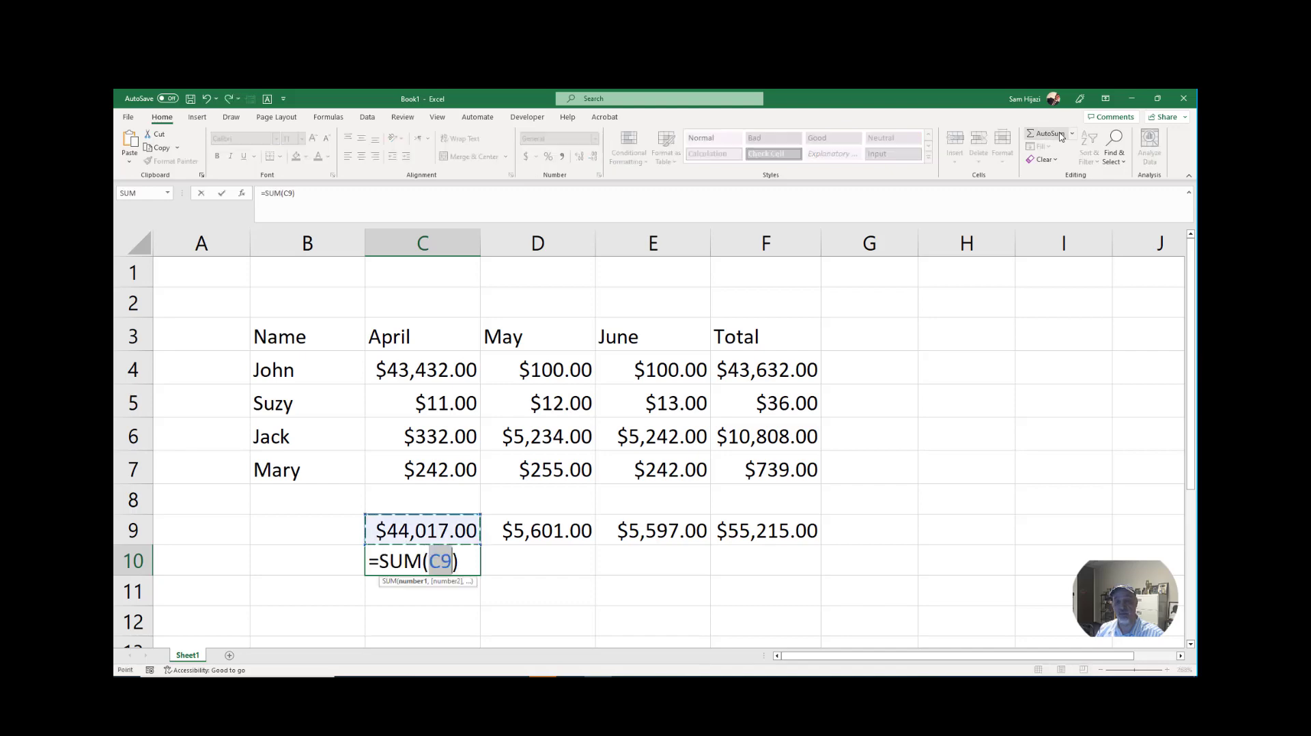
left_click(1071, 134)
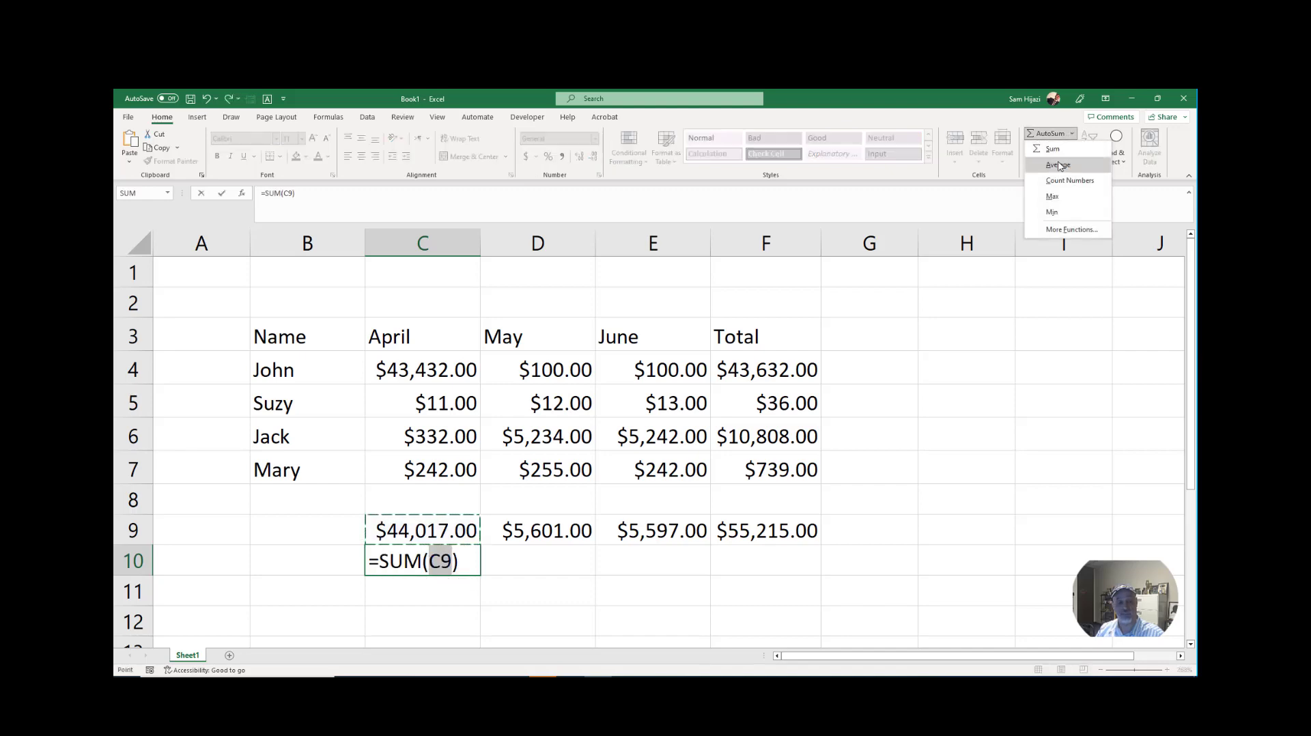
left_click(1041, 147)
double_click(422, 561)
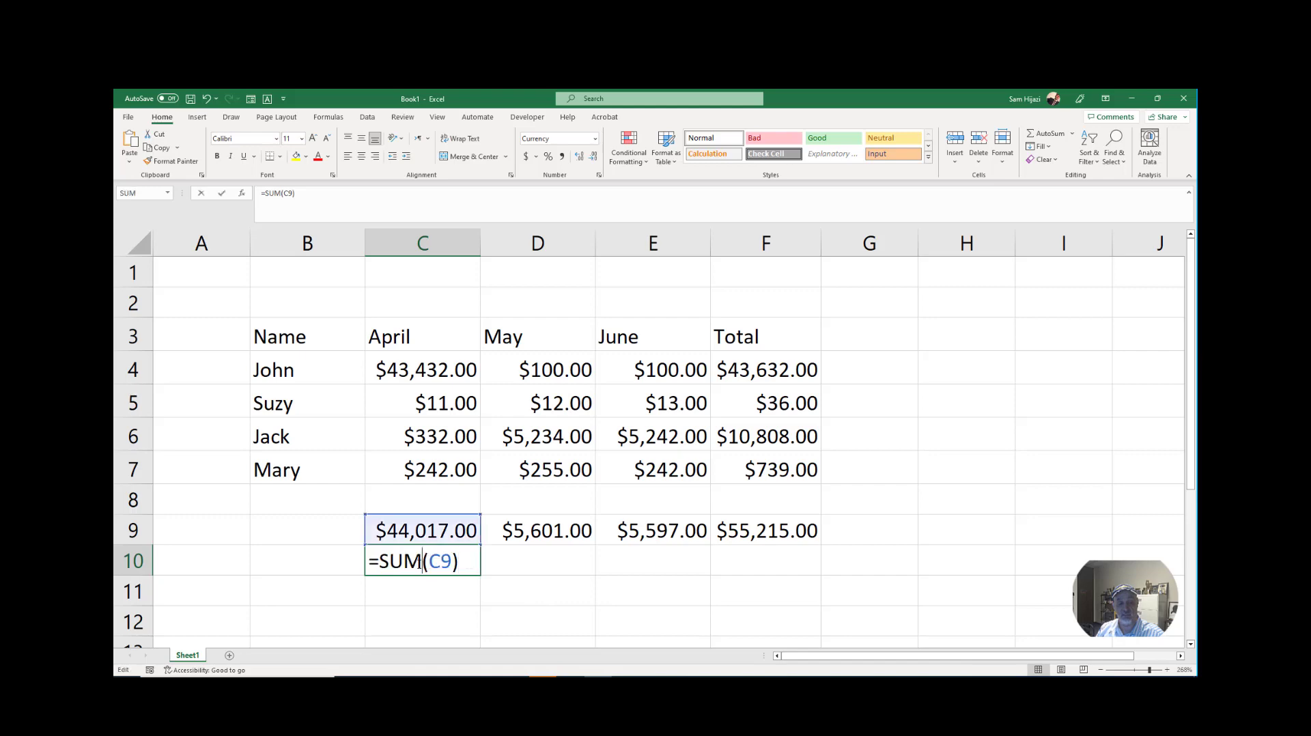
left_click_drag(451, 560, 431, 560)
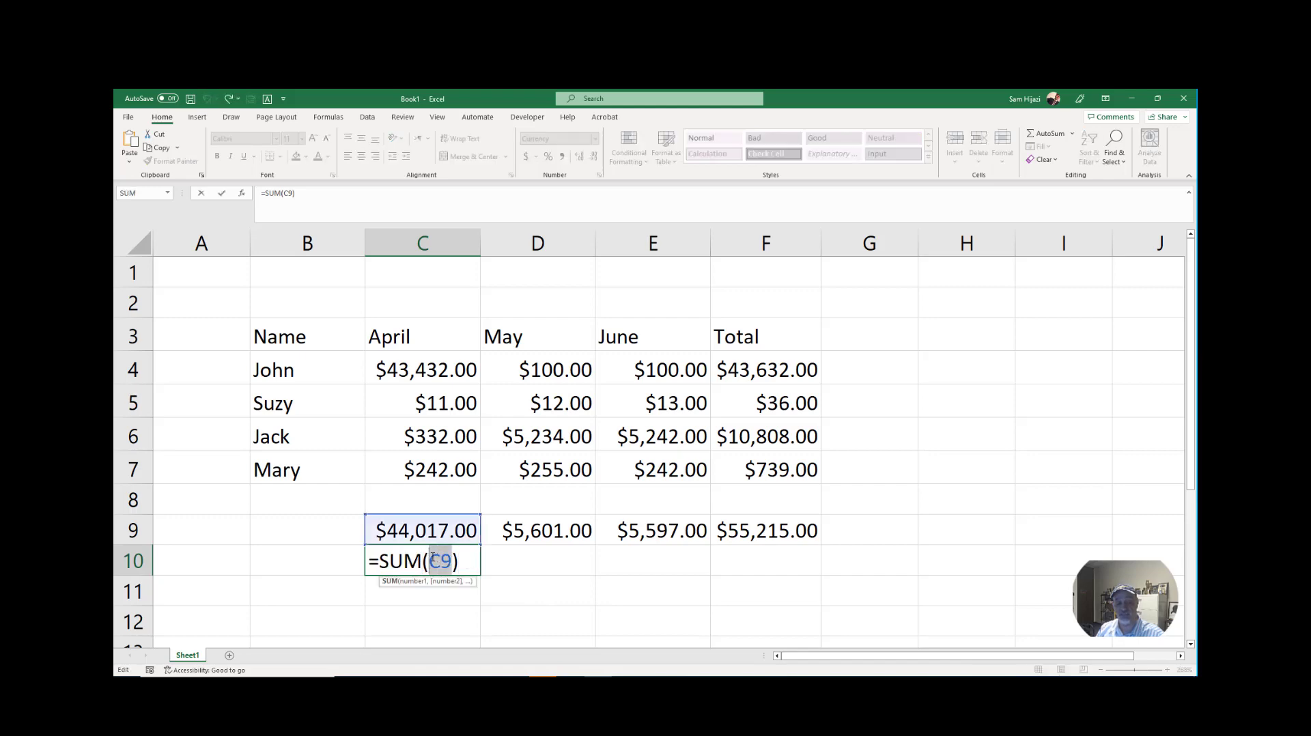
left_click_drag(442, 382, 442, 464)
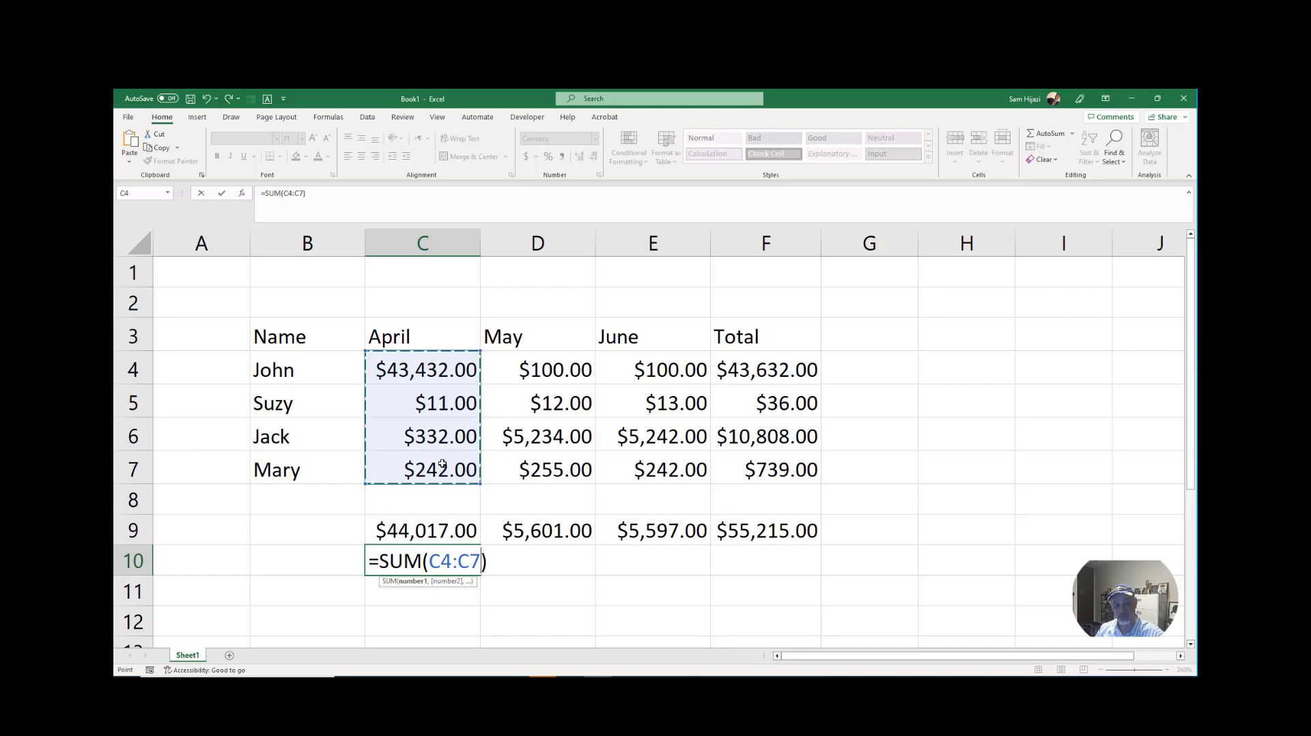
key("Return")
left_click(457, 562)
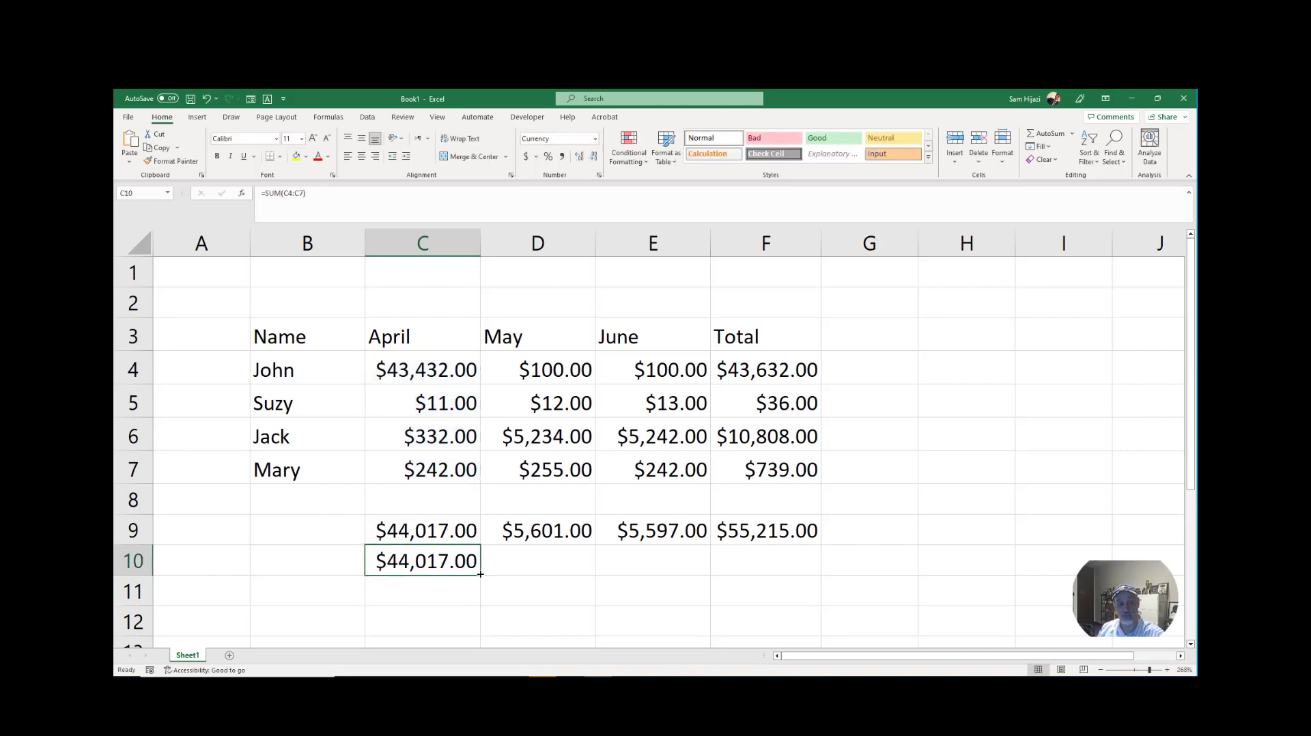
left_click_drag(479, 574, 813, 586)
Change the SUM formula in cell C10 to an AVERAGE of C4:C7.
left_click(442, 563)
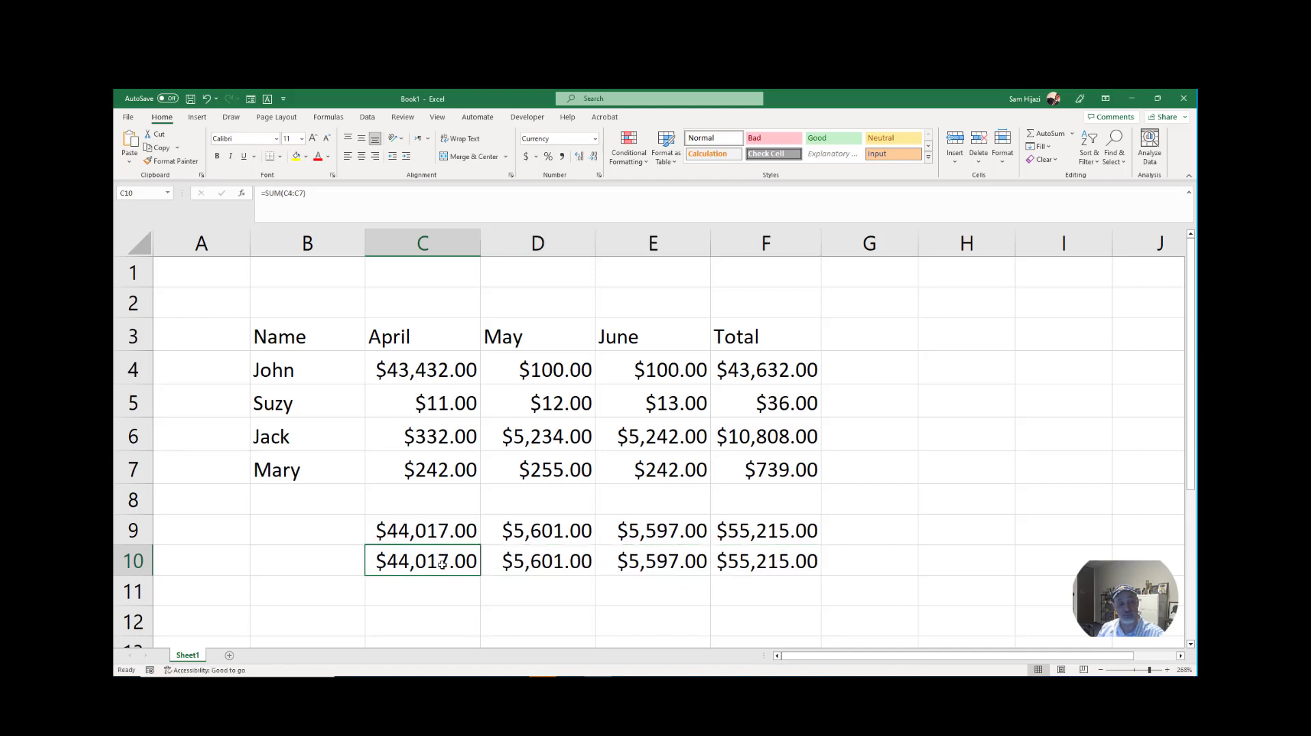
double_click(442, 563)
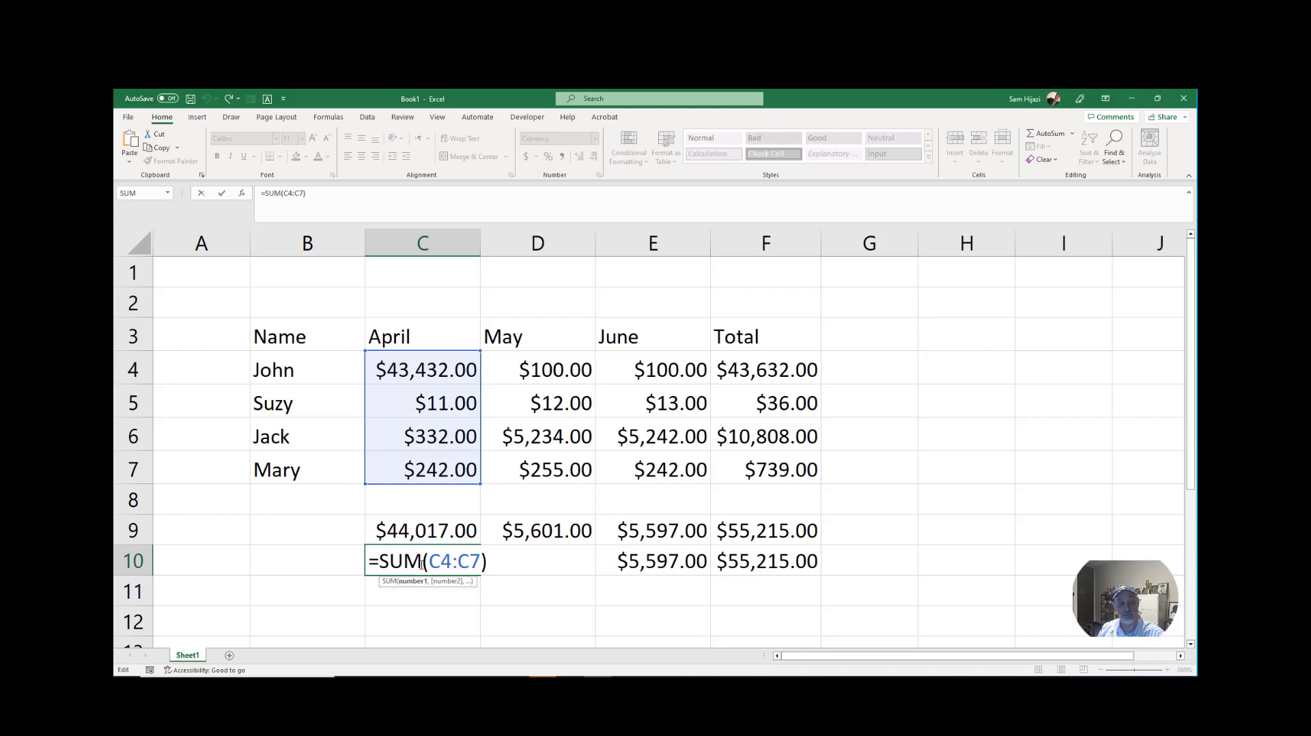
left_click_drag(423, 563, 383, 564)
type("ave")
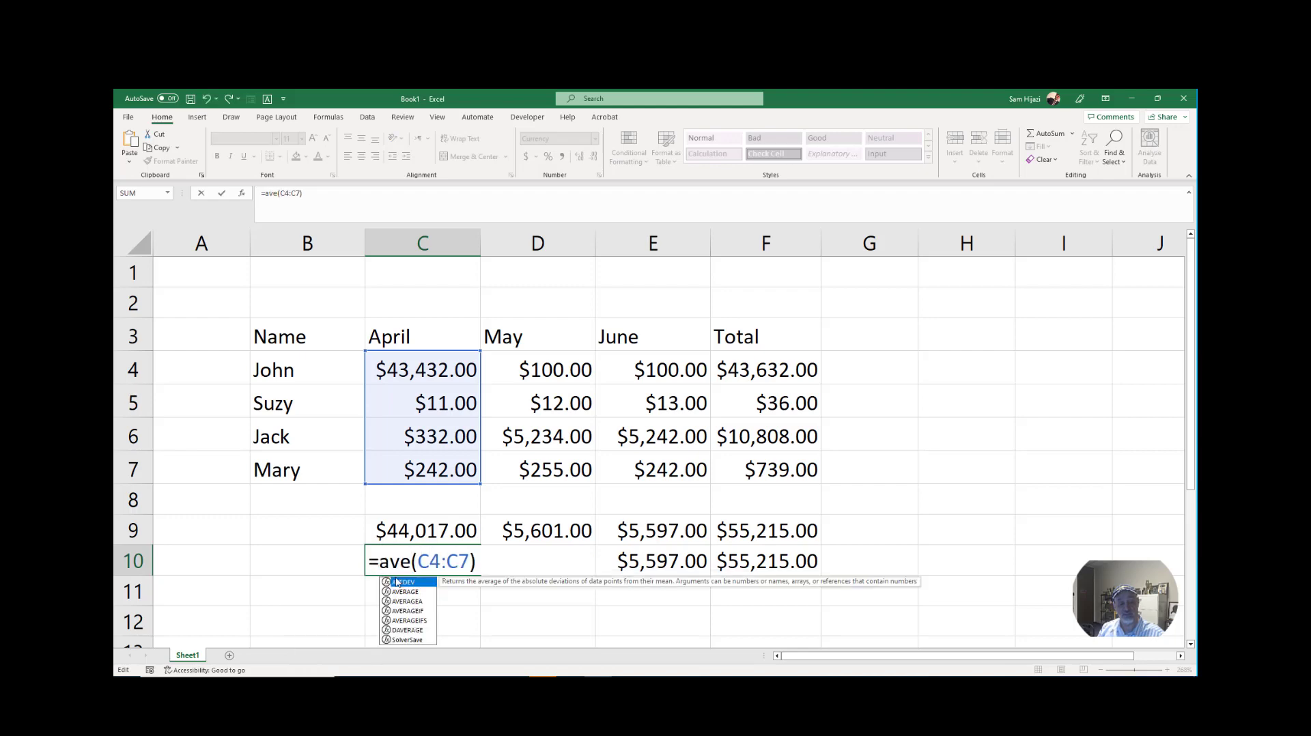
double_click(411, 592)
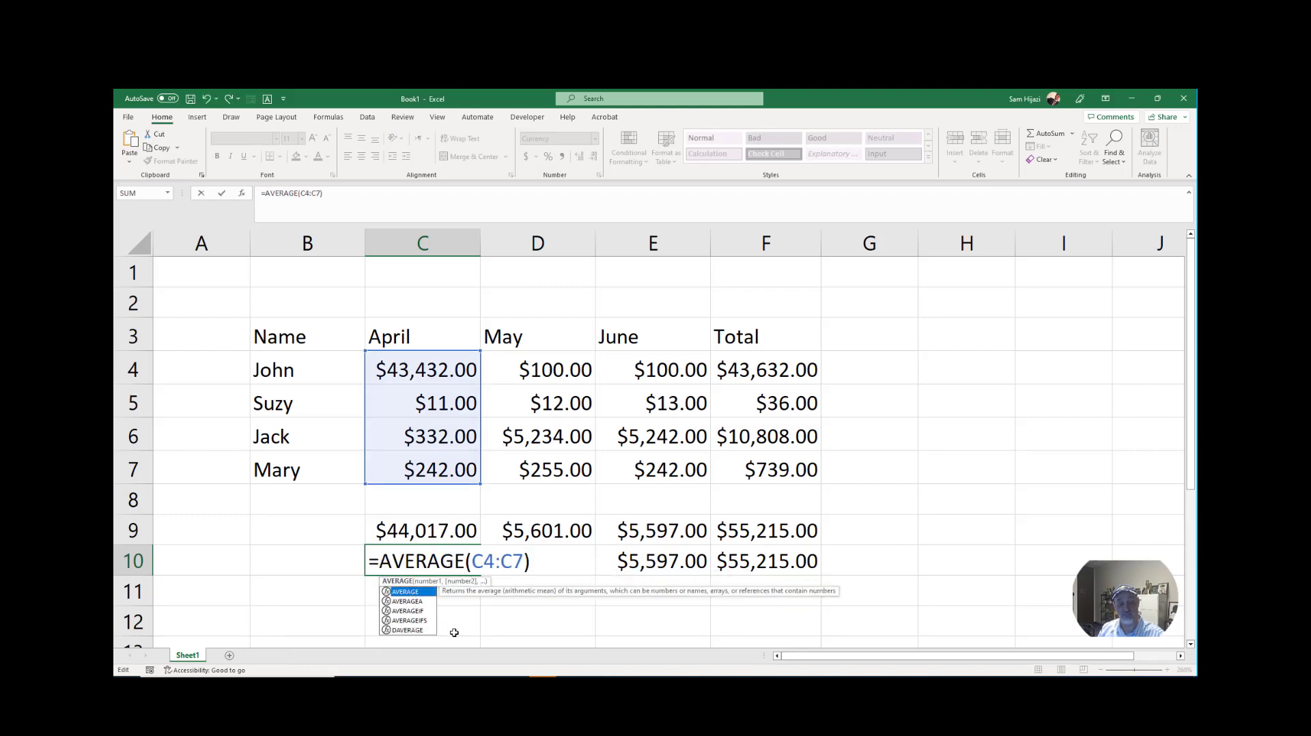
left_click(541, 564)
key("Return")
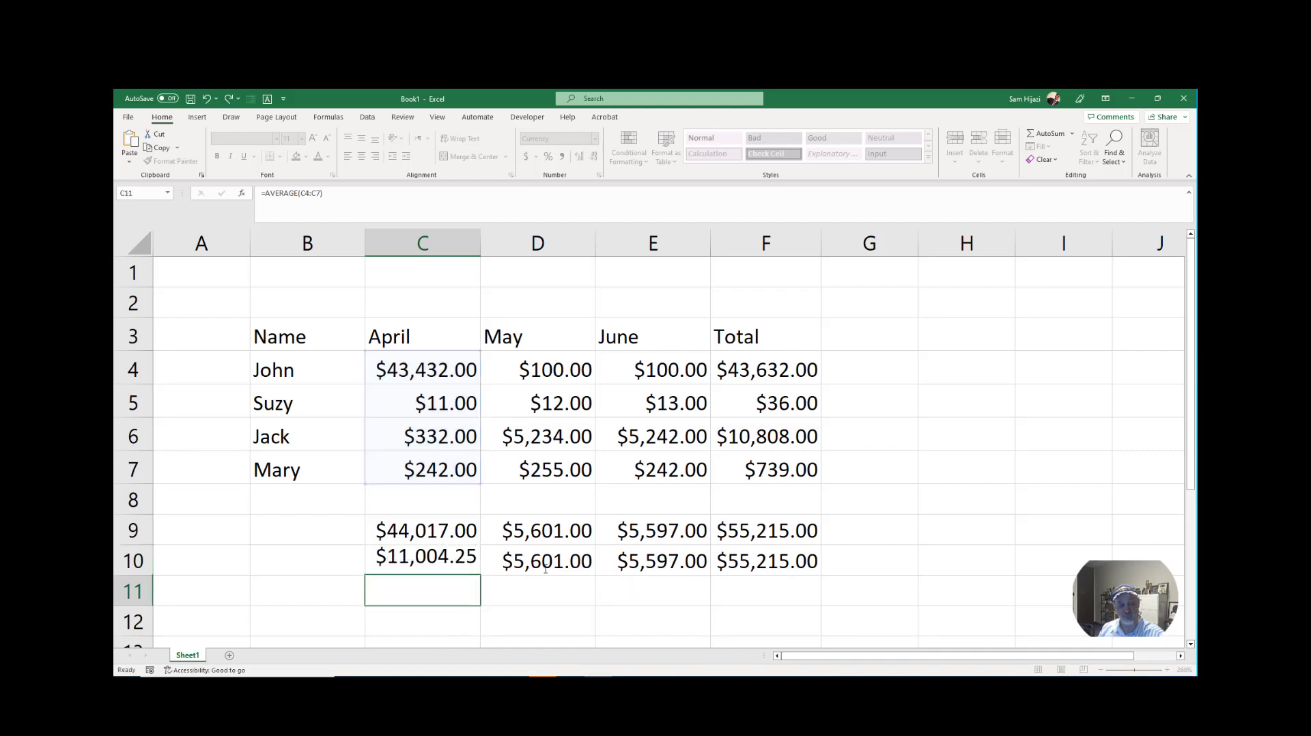
Check the AVERAGE formula in C10 without changing it and fill it across through F10.
double_click(464, 562)
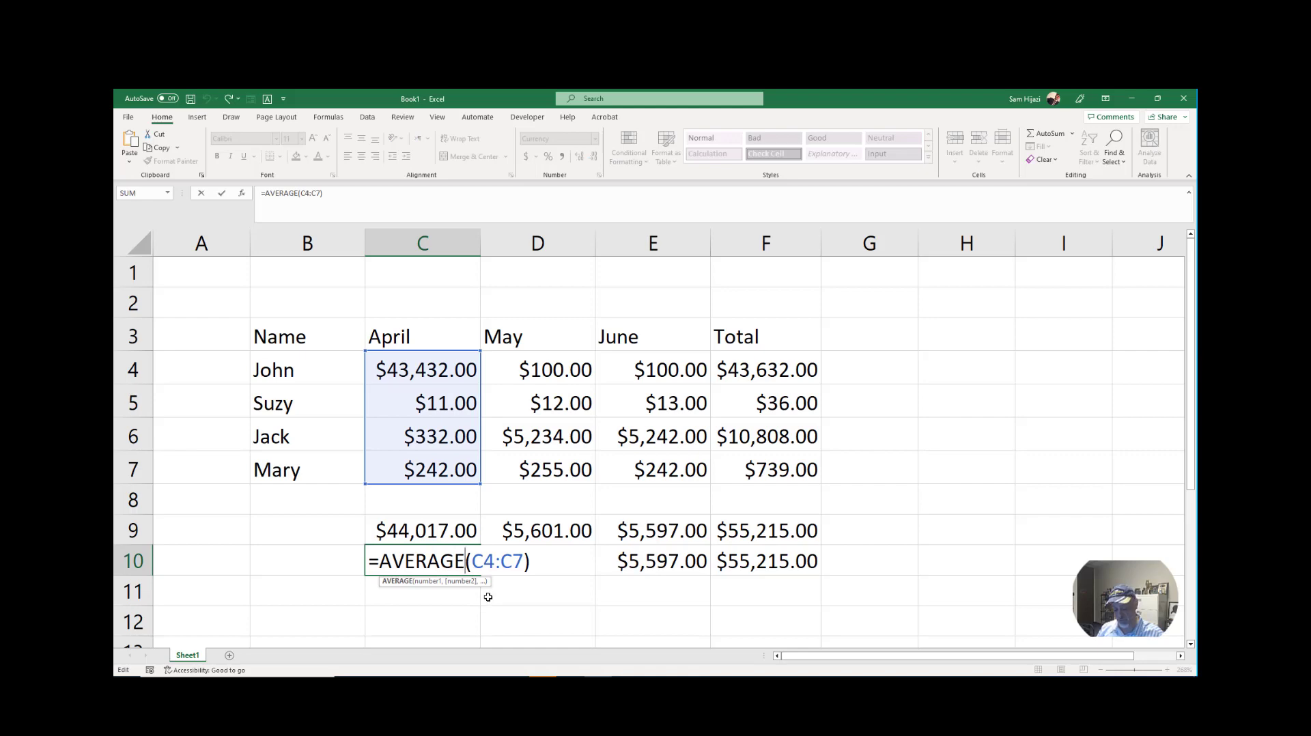
key("Escape")
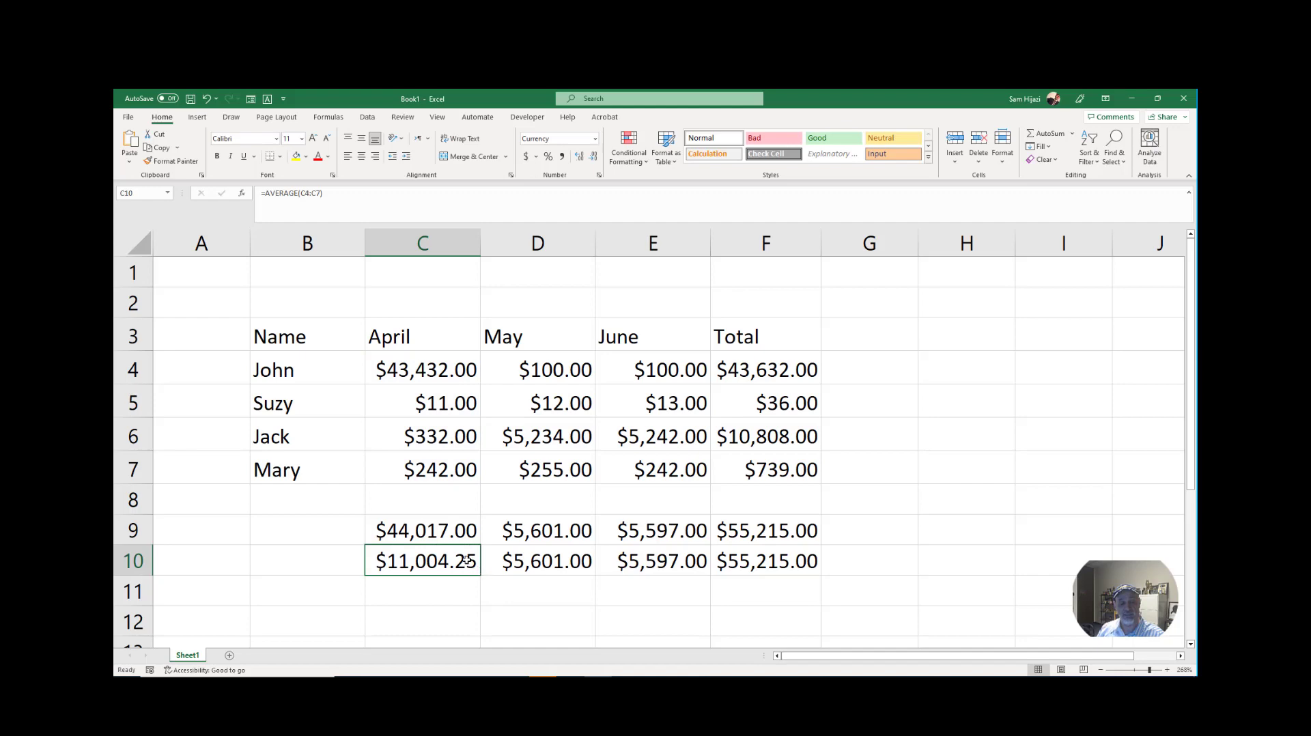
left_click_drag(483, 572, 771, 577)
left_click(421, 600)
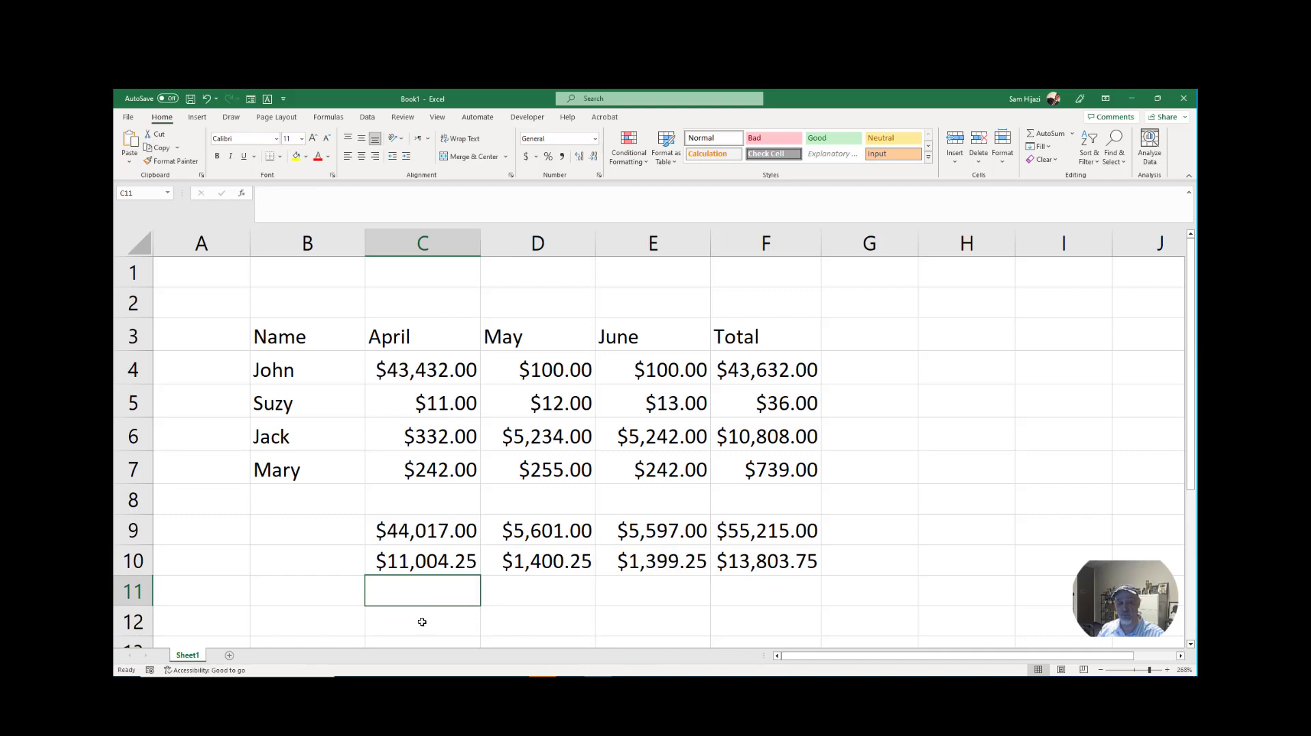
left_click(421, 622)
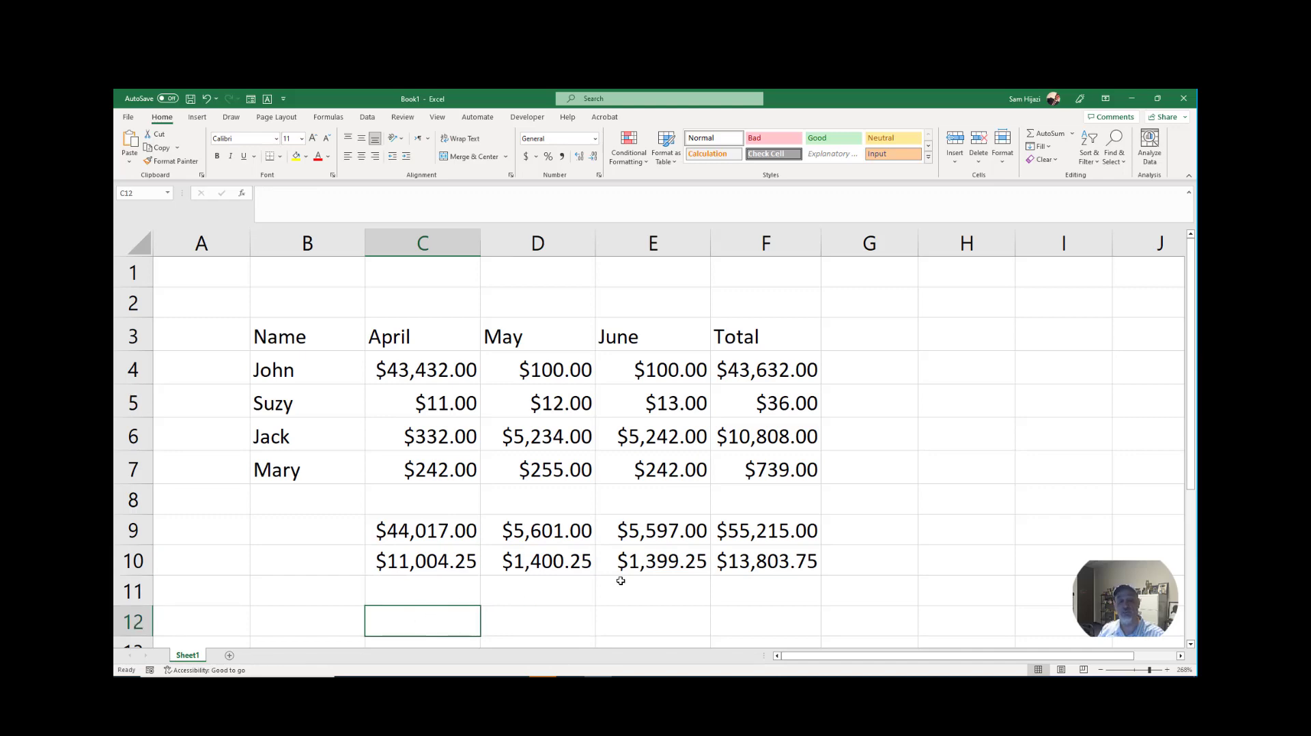
Label the totals row Sum in cell B9 and the averages row Average in cell B10.
left_click(321, 533)
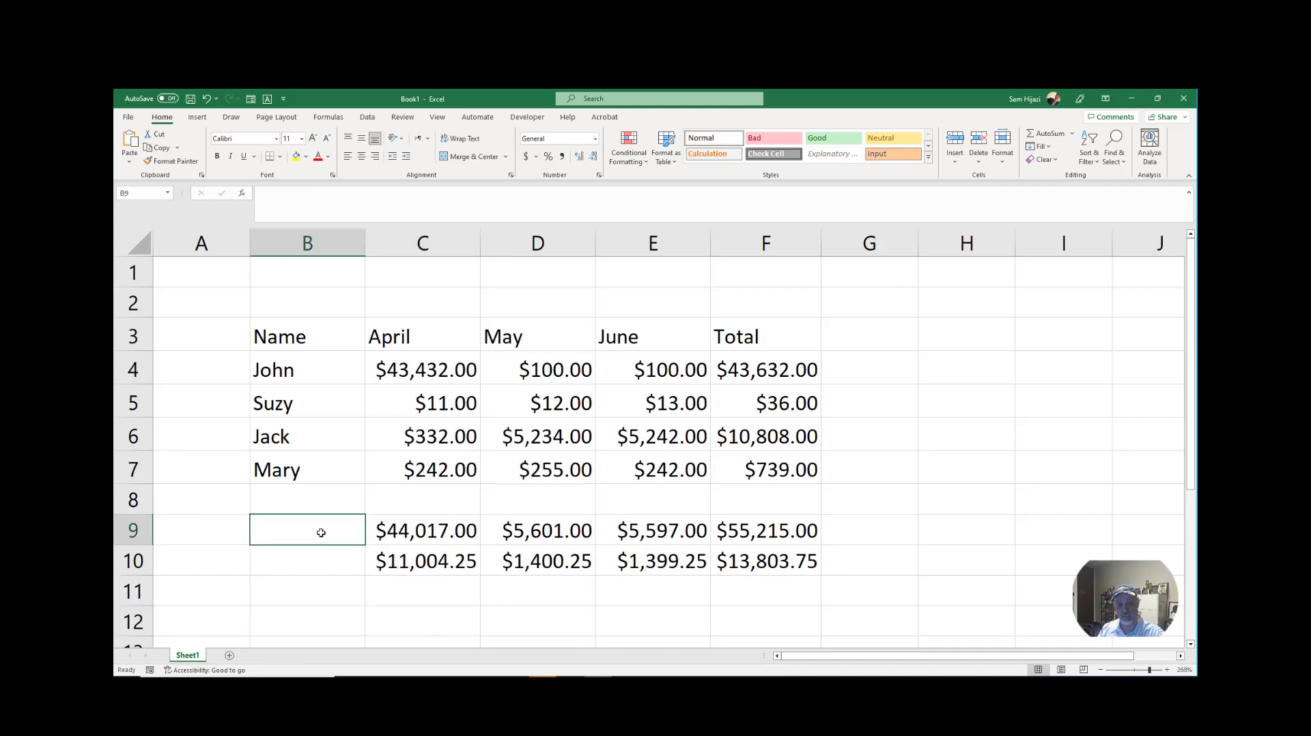
type("Average")
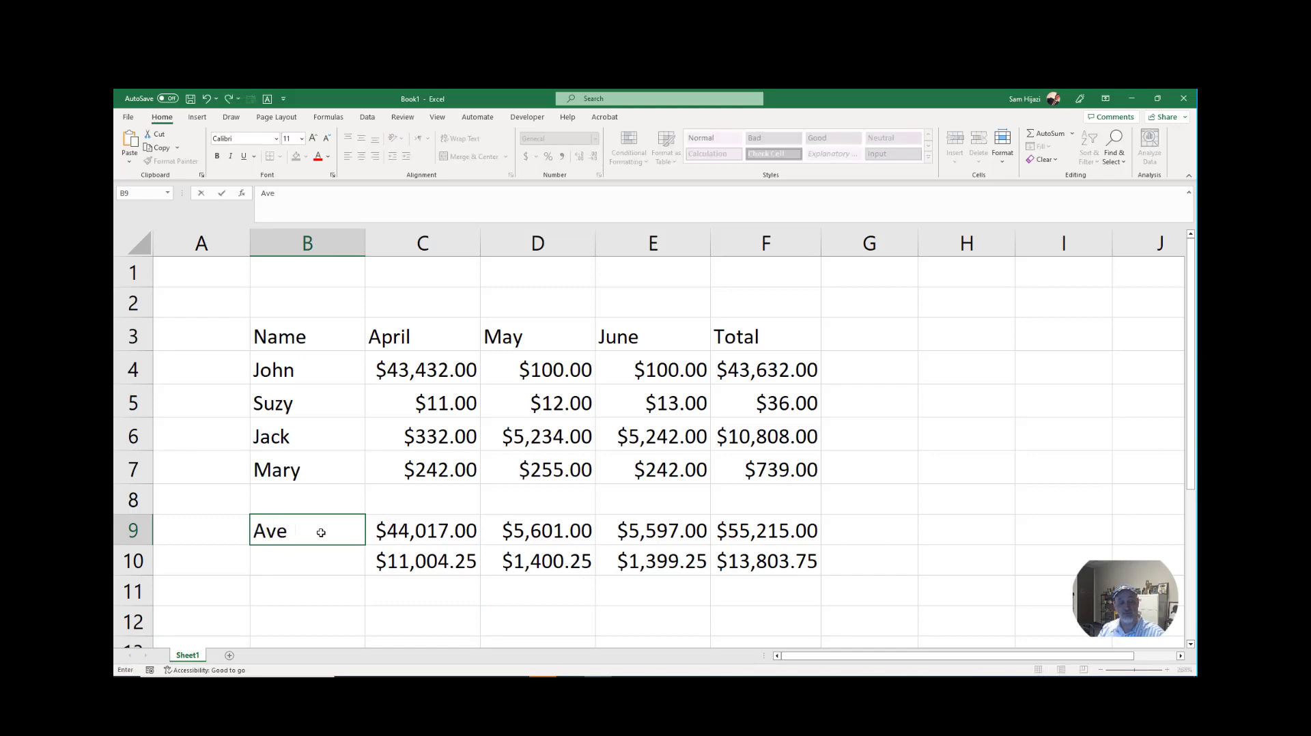
key("BackSpace")
key("BackSpace")
key("BackSpace")
key("BackSpace")
key("BackSpace")
key("BackSpace")
key("BackSpace")
type("Sum")
key("Return")
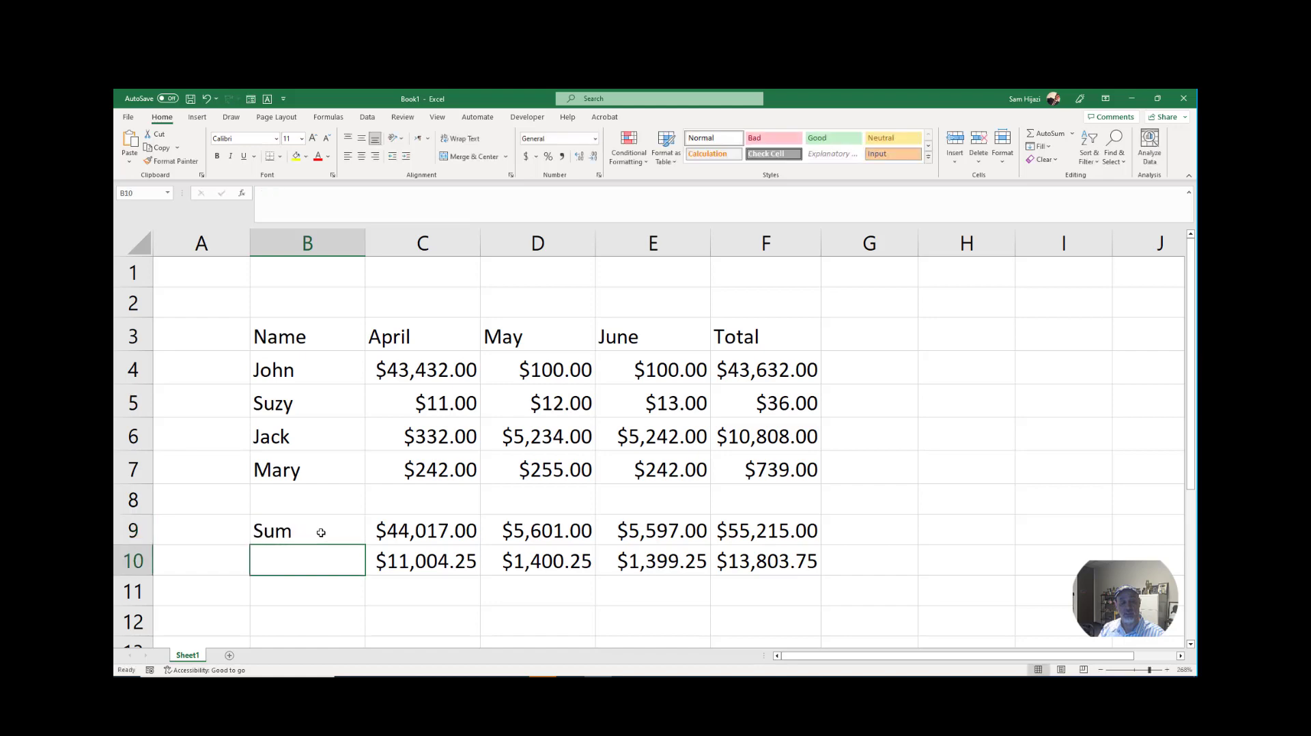
type("Average")
key("Return")
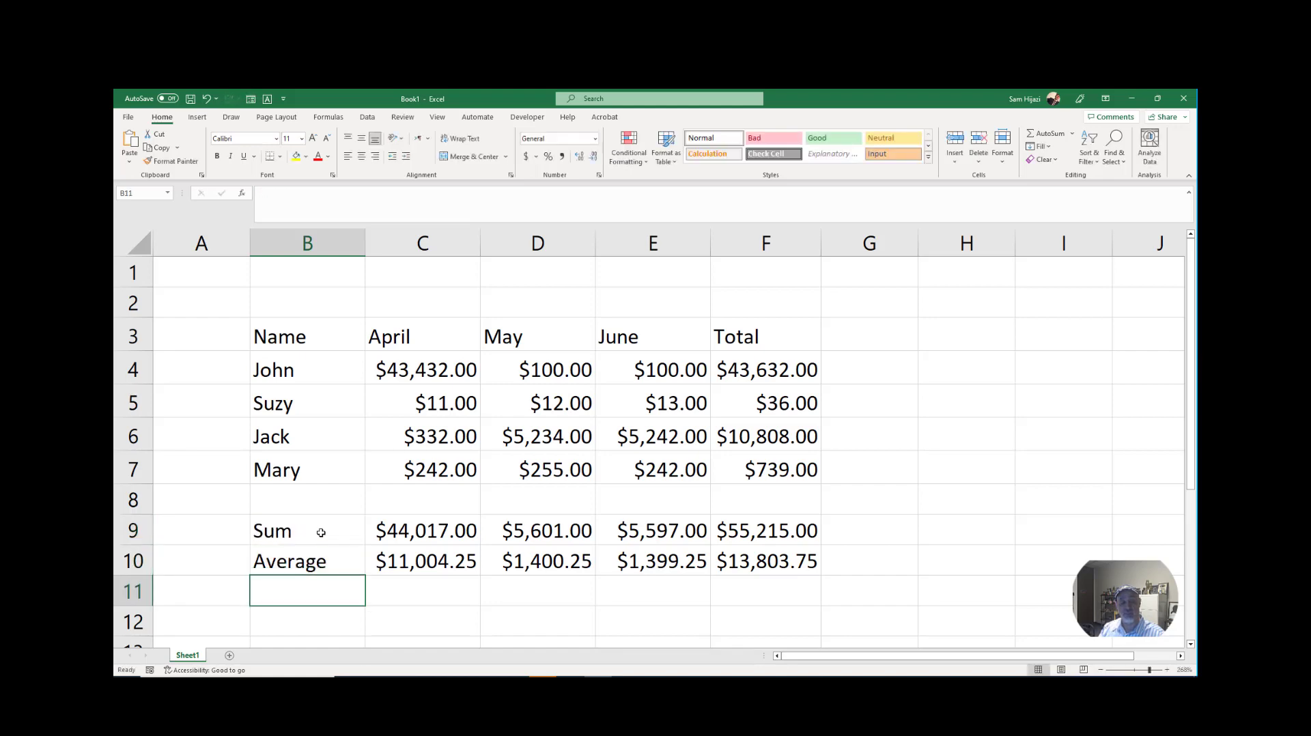
Add the row labels Max in cell B11 and Min in cell B12.
type("Max")
key("Return")
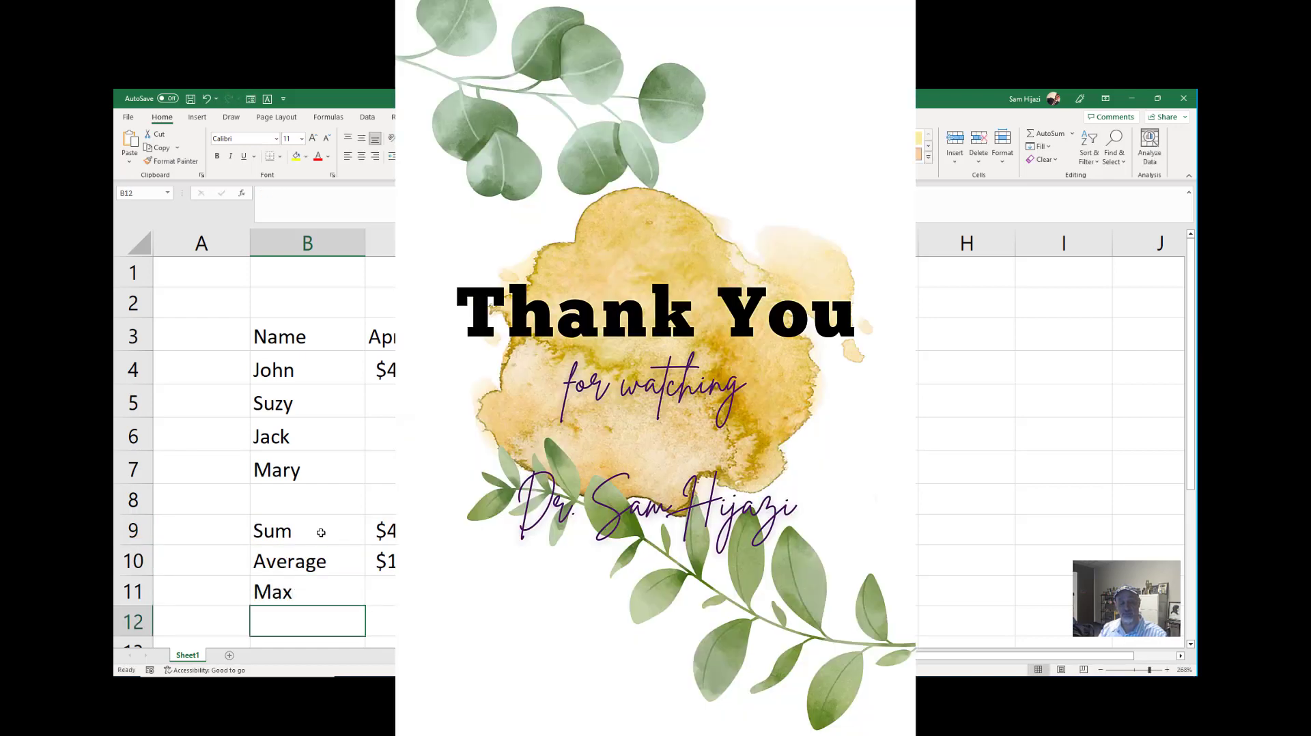
type("Min")
key("Return")
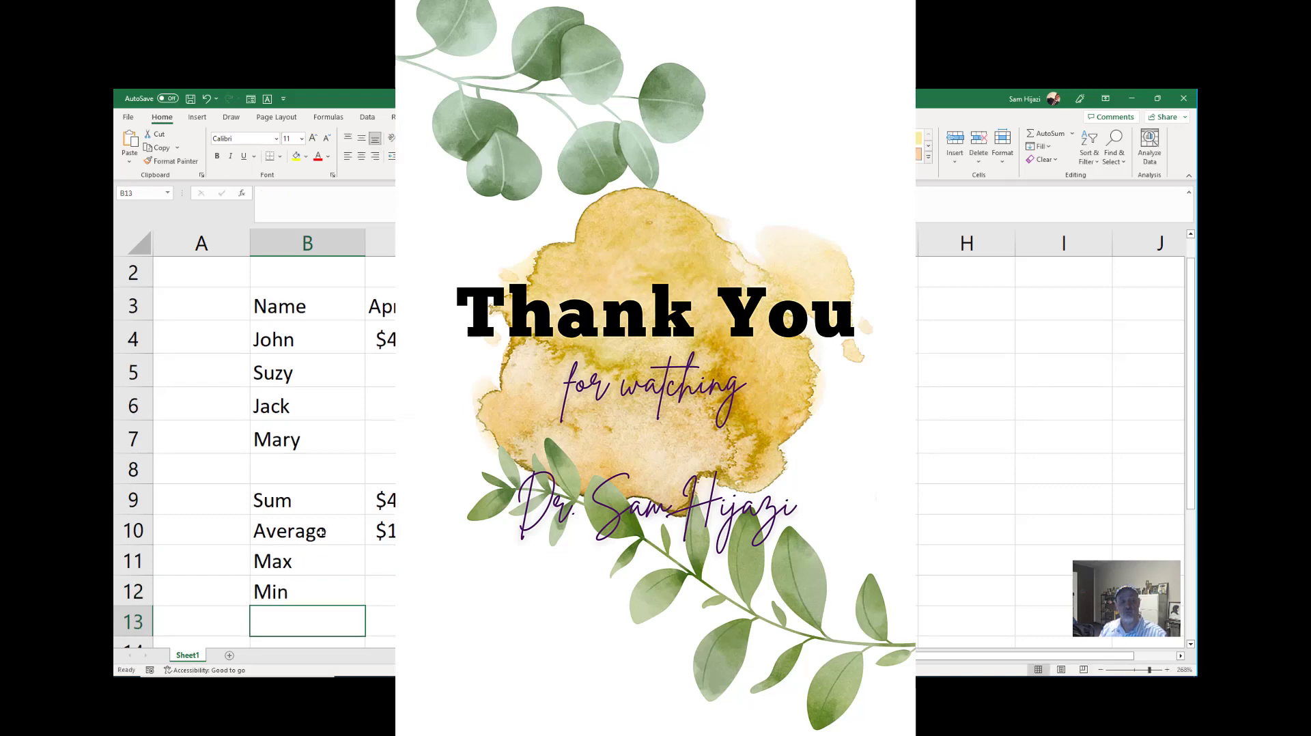
Select the April amounts in C4:C7.
left_click(380, 561)
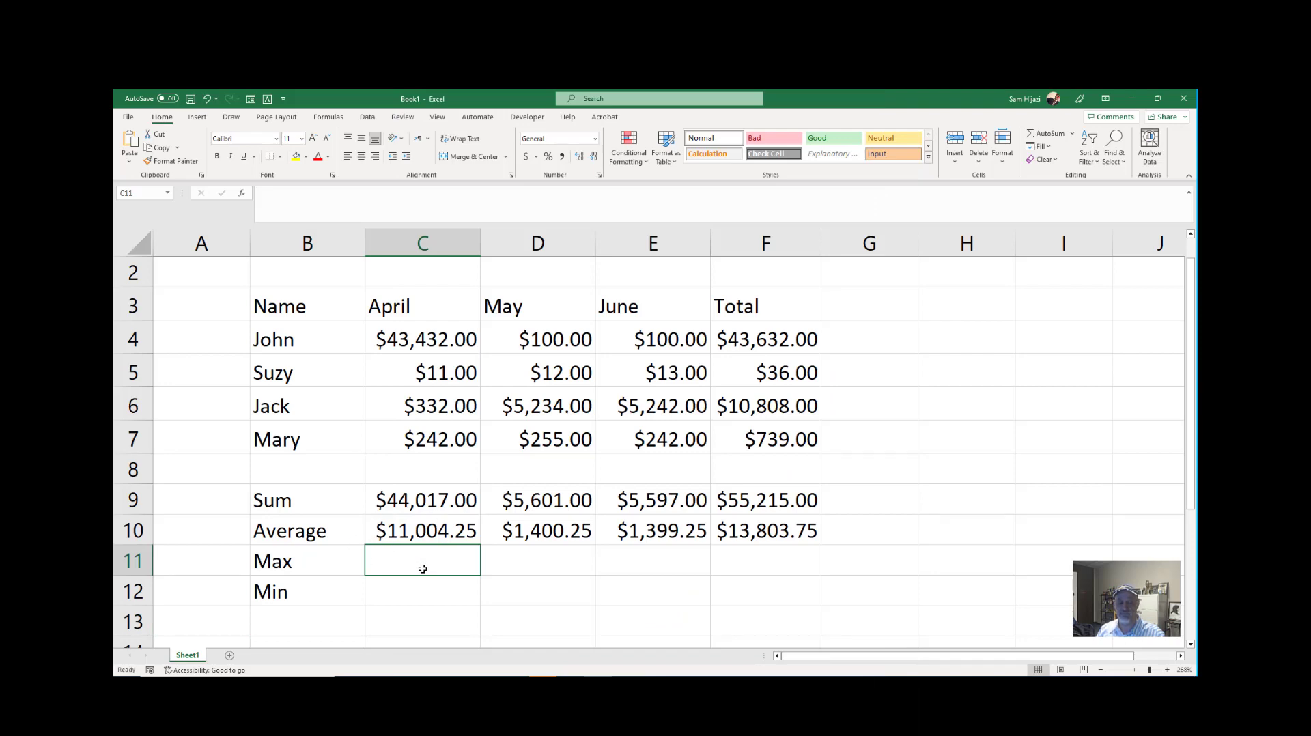
left_click(439, 341)
left_click(445, 431, "shift")
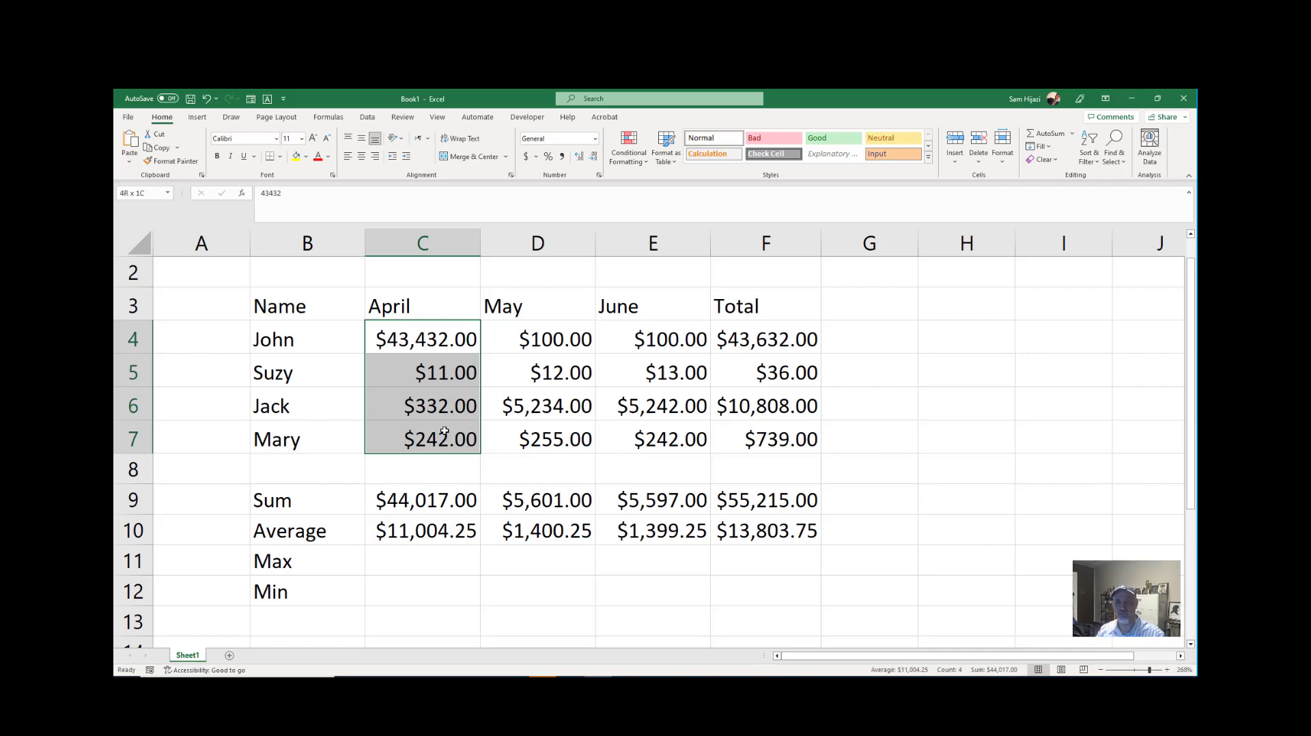
left_click_drag(444, 431, 443, 431)
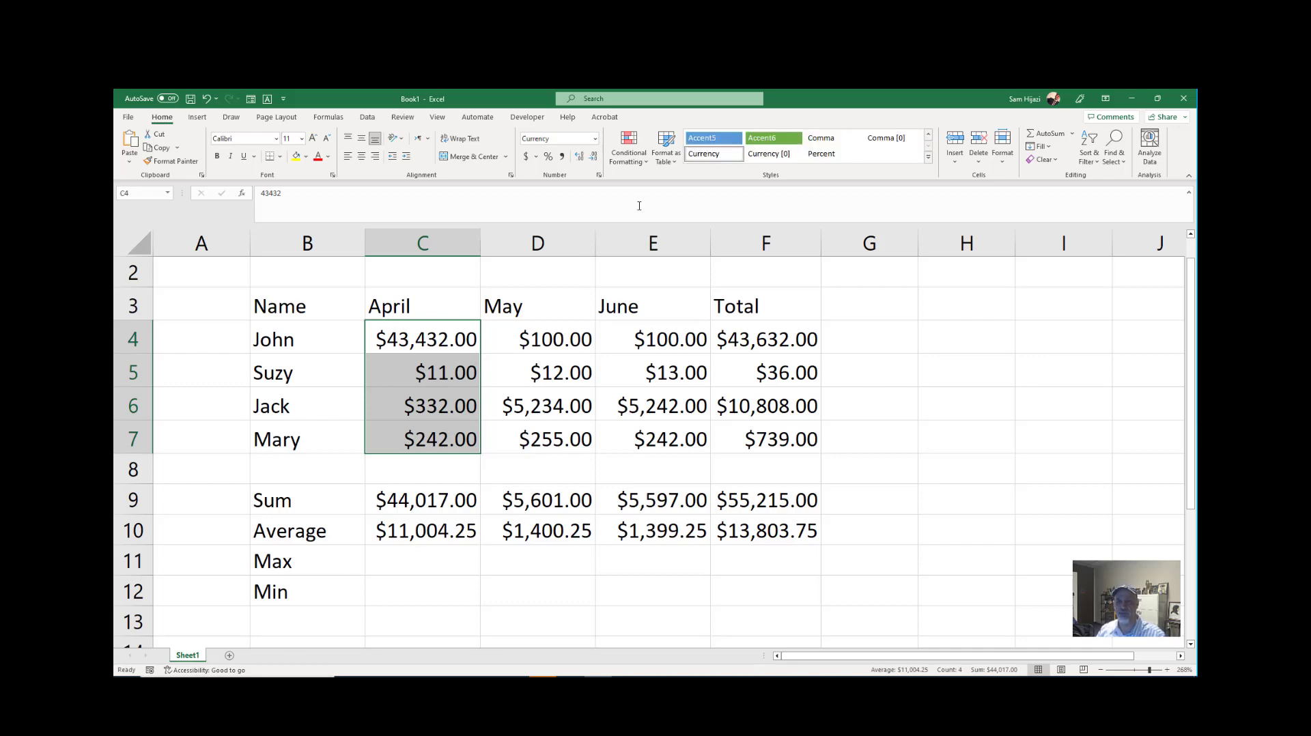